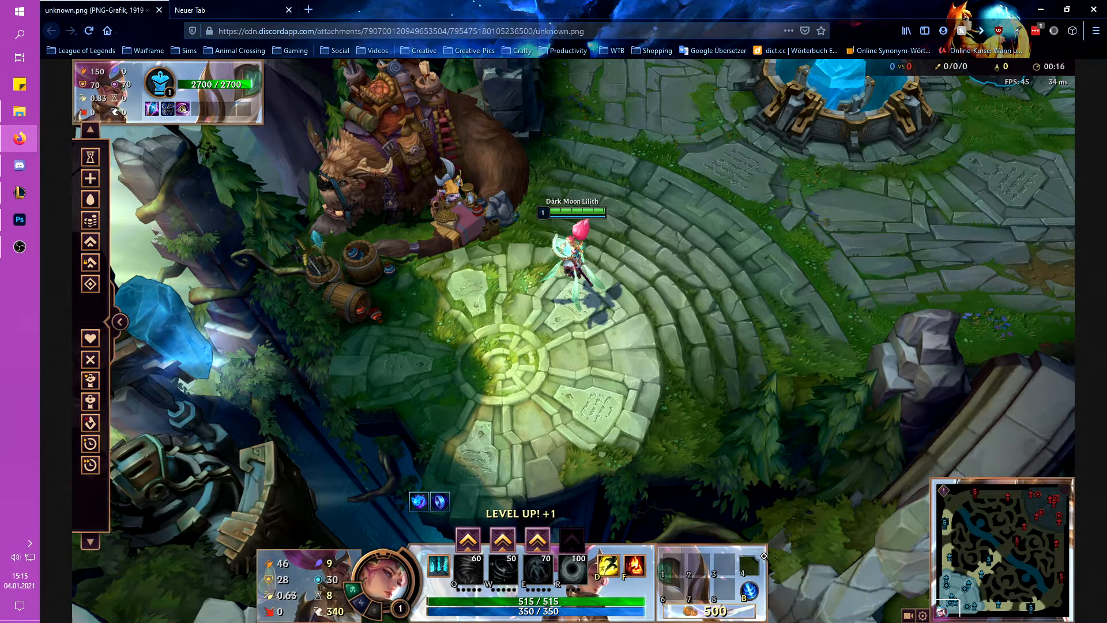
Step: Examine the in-game HUD screenshot at its full size in the browser, then return it to fitted size
{"action": "left_click", "coordinate": [762, 555]}
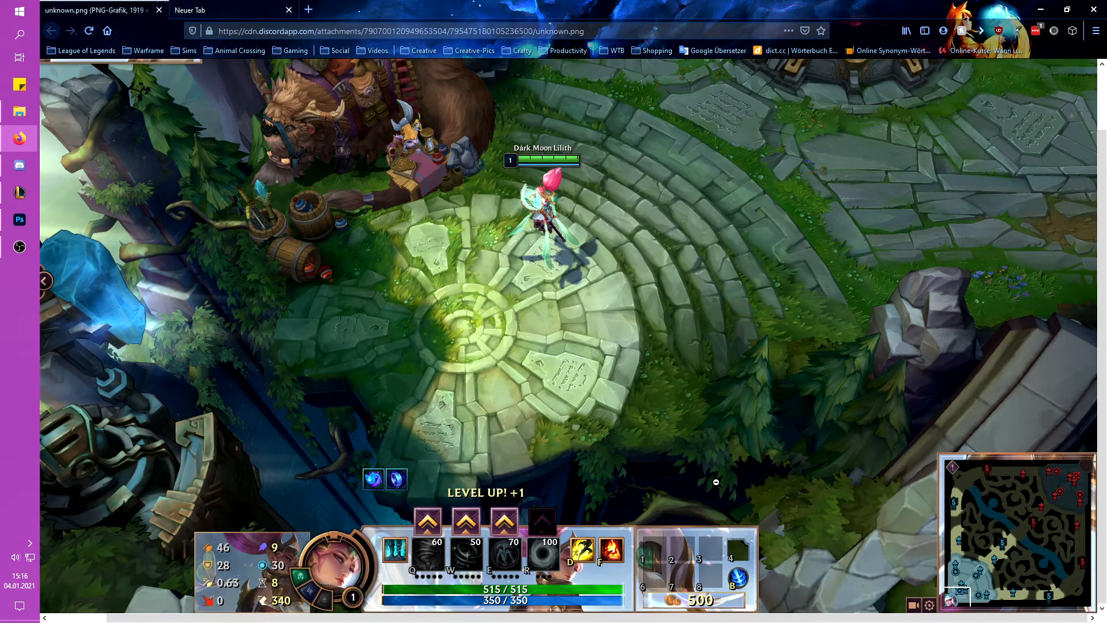
{"action": "left_click", "coordinate": [718, 483]}
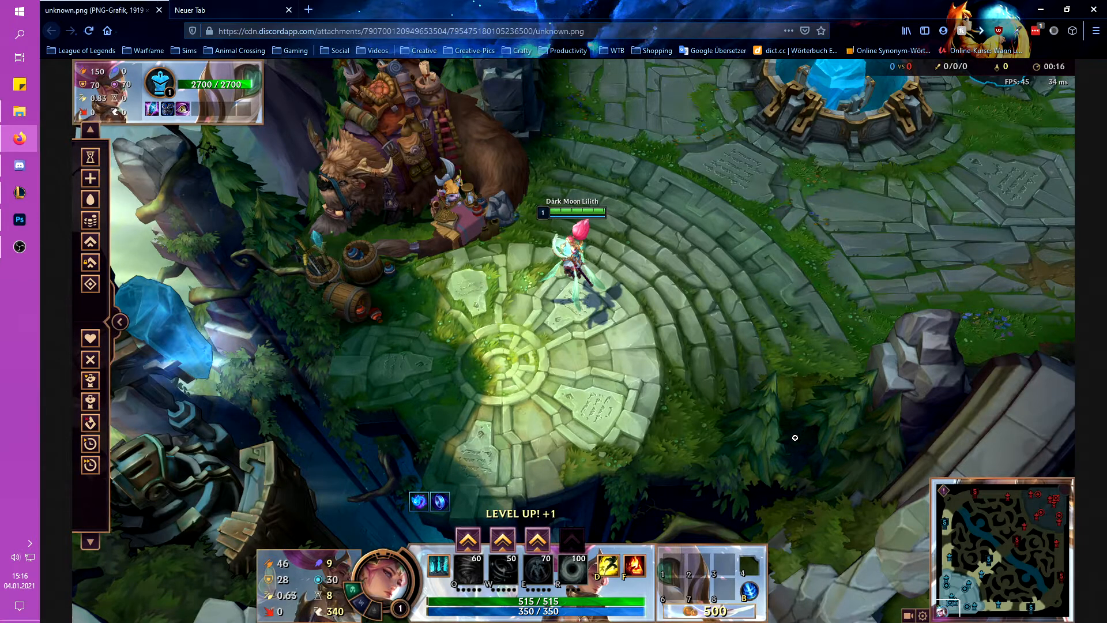
Step: Close the screenshot and open the HUD Template folder in Google Drive as the only remaining page
{"action": "left_click", "coordinate": [200, 12]}
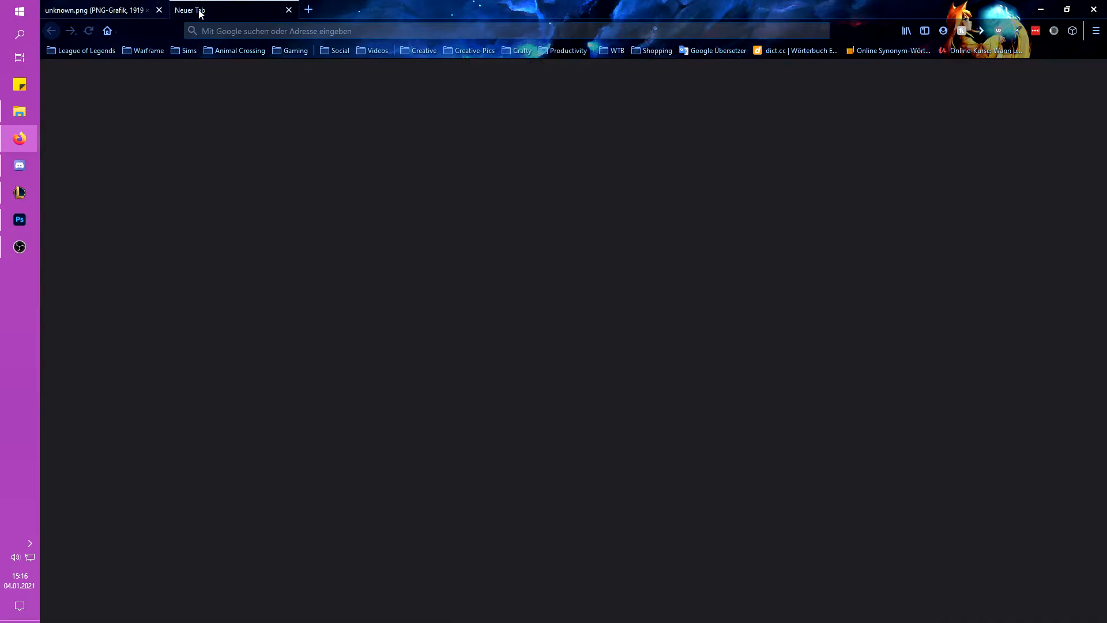
{"action": "left_click", "coordinate": [159, 10]}
{"action": "left_click", "coordinate": [567, 50]}
{"action": "left_click", "coordinate": [570, 64]}
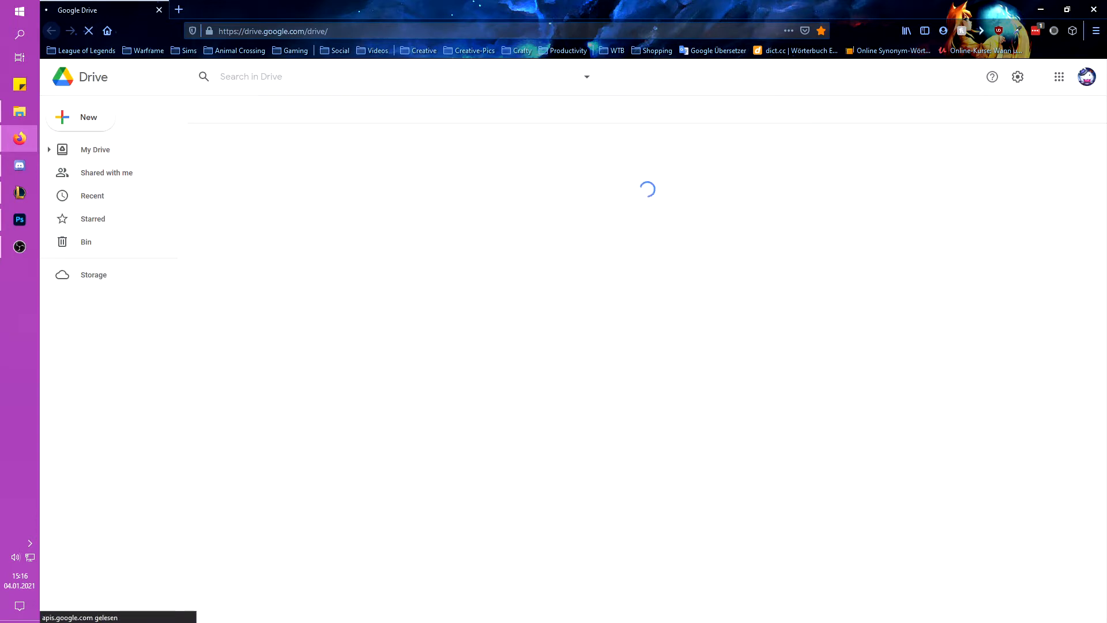
{"action": "left_click_drag", "start_coordinate": [350, 0], "coordinate": [335, 9]}
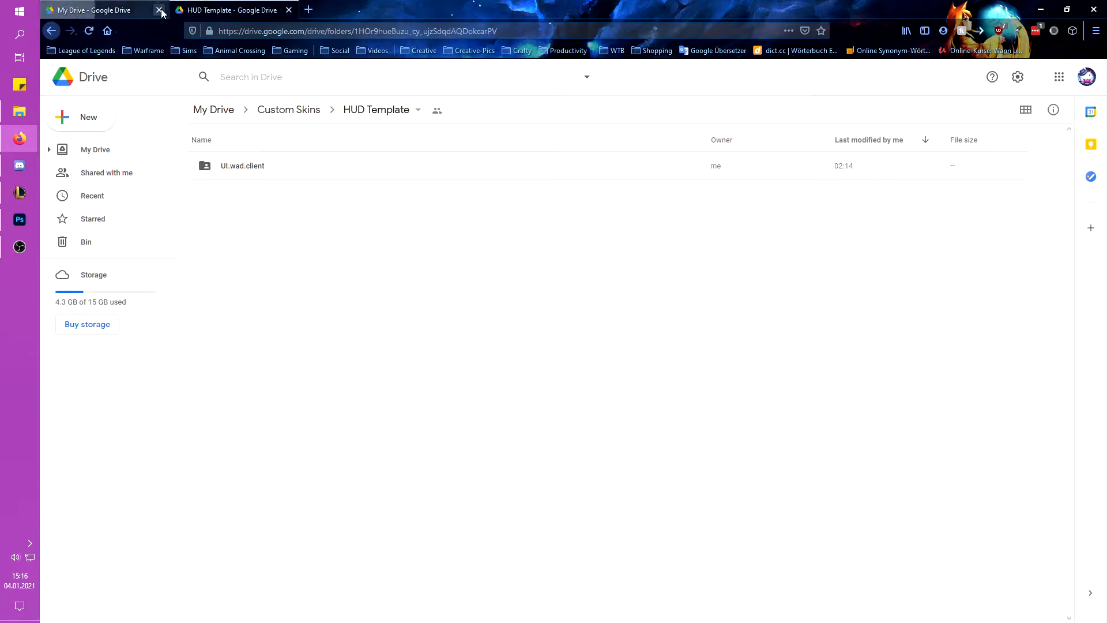
{"action": "left_click", "coordinate": [159, 10]}
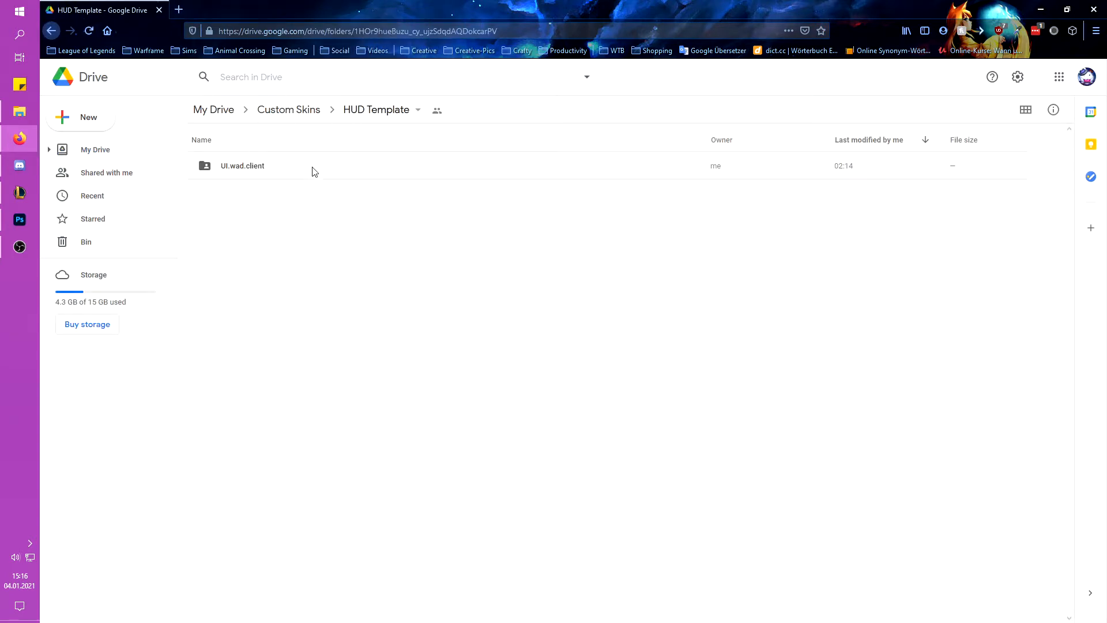
Step: Download the whole HUD Template folder from Google Drive
{"action": "left_click", "coordinate": [417, 115]}
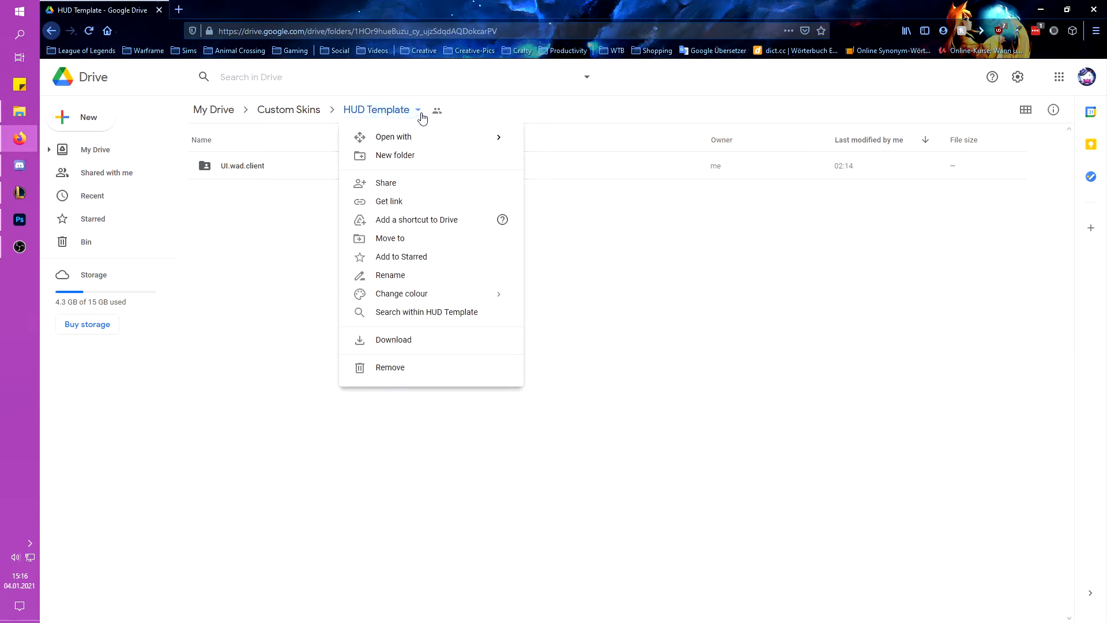
{"action": "left_click", "coordinate": [406, 340]}
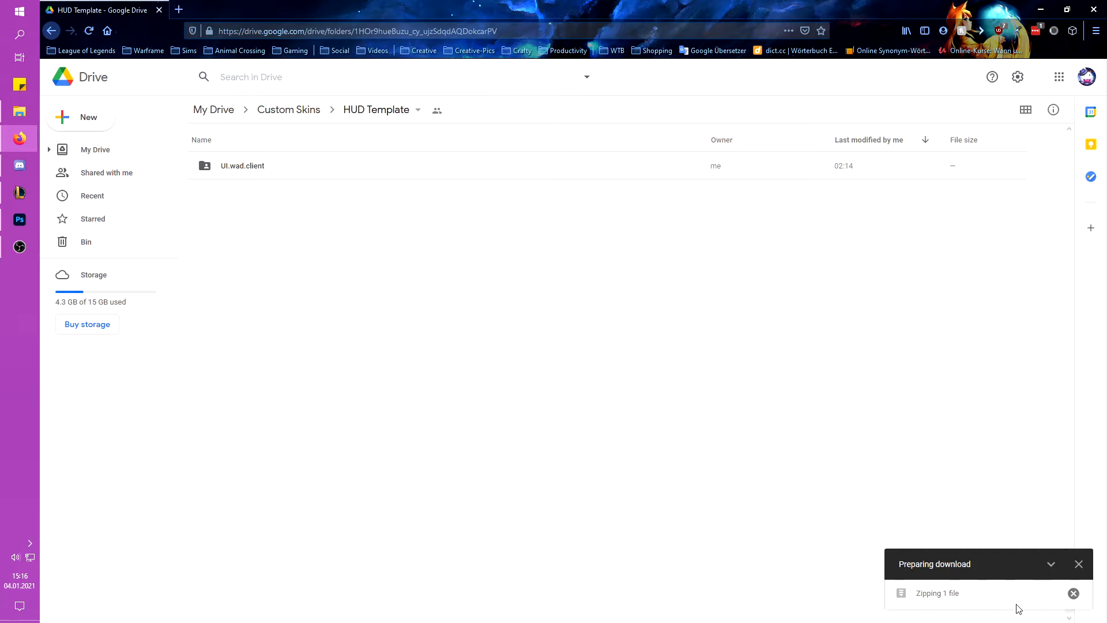
{"action": "mouse_move", "coordinate": [998, 590]}
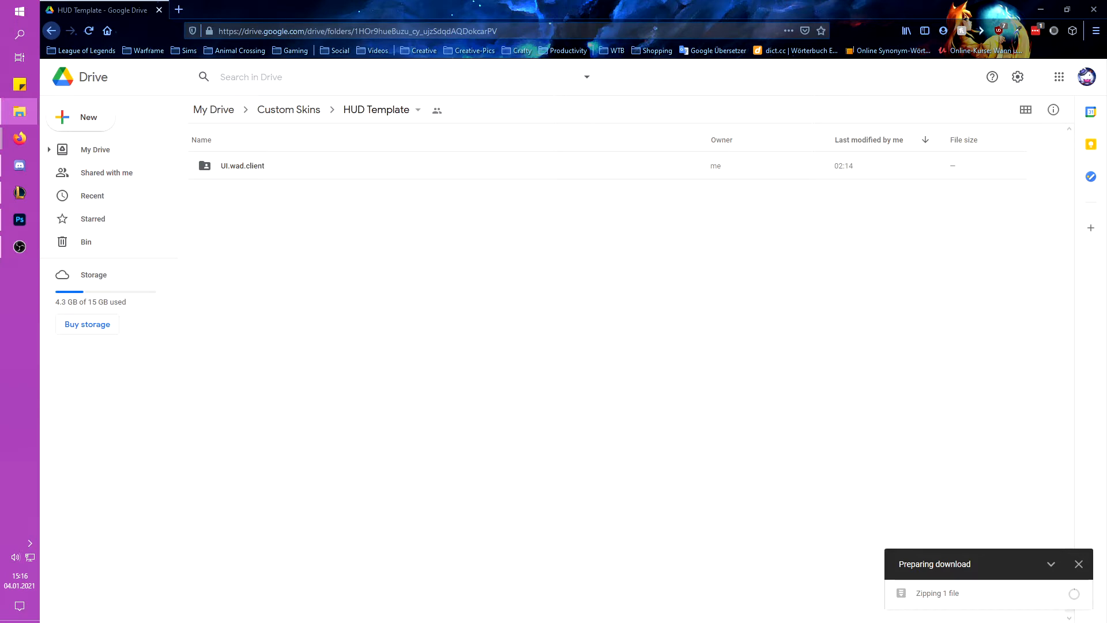
Step: Extract the downloaded HUD Template archive in the Downloads folder and delete the zip file
{"action": "left_click_drag", "start_coordinate": [1106, 144], "coordinate": [374, 79]}
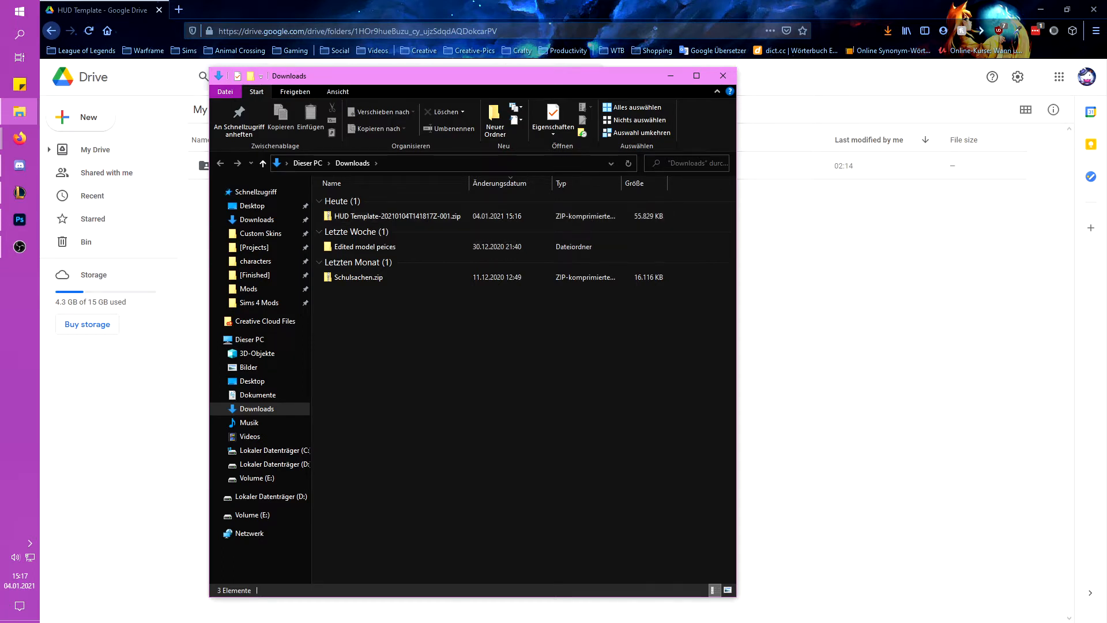
{"action": "right_click", "coordinate": [373, 216]}
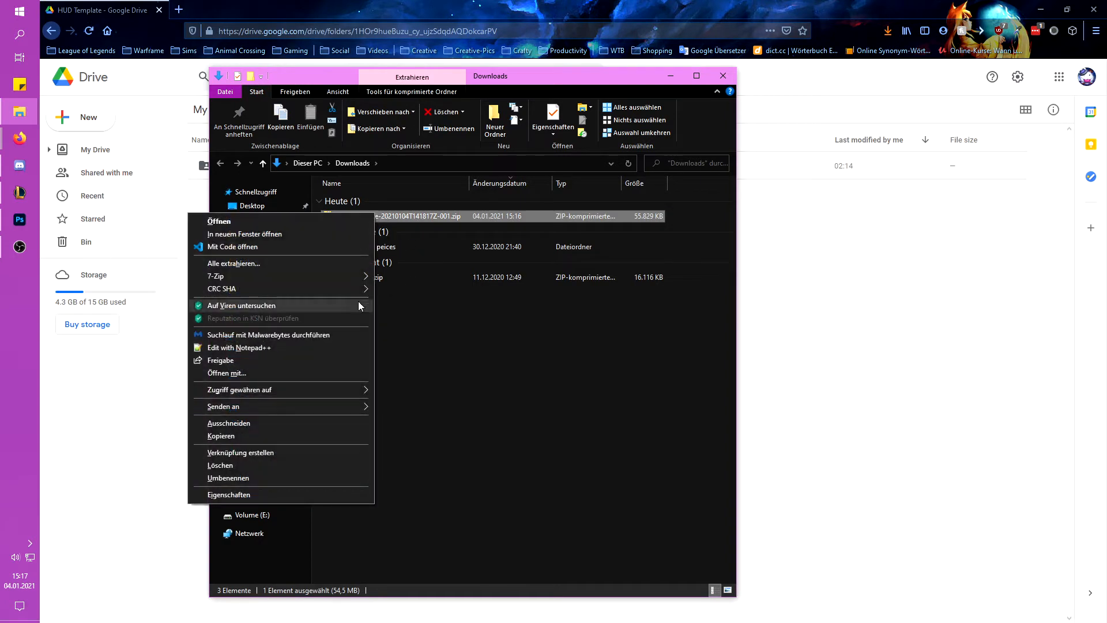
{"action": "mouse_move", "coordinate": [331, 278]}
{"action": "left_click", "coordinate": [410, 316]}
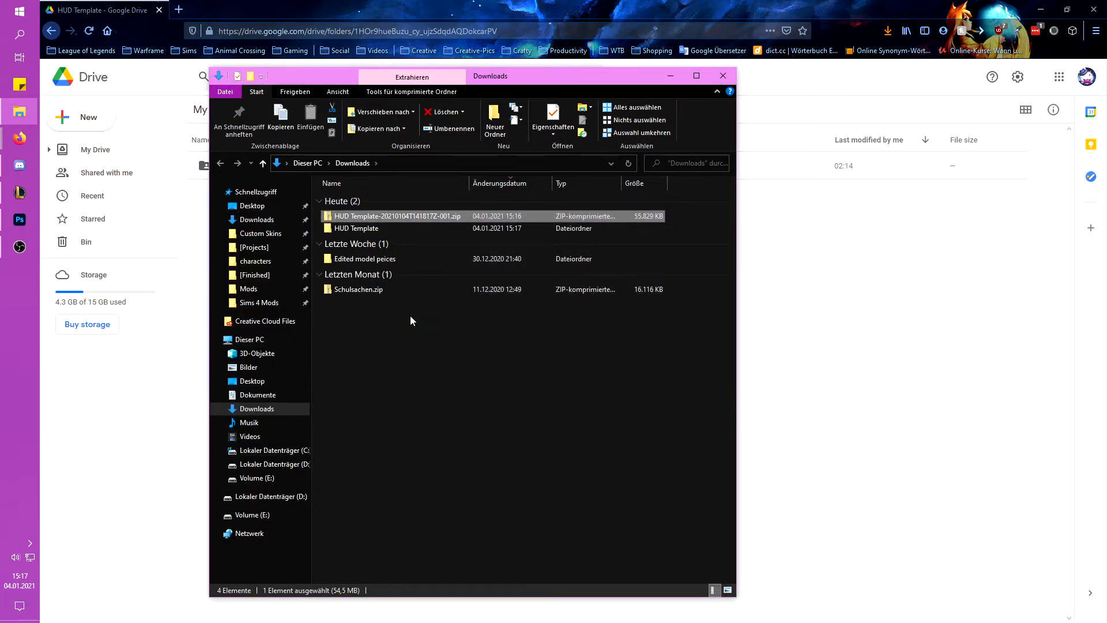
{"action": "key", "text": "Delete"}
Step: Open the extracted template's folder UI.wad.client\ASSETS\ux\lol inside HUD Template
{"action": "double_click", "coordinate": [347, 214]}
{"action": "left_click", "coordinate": [348, 198]}
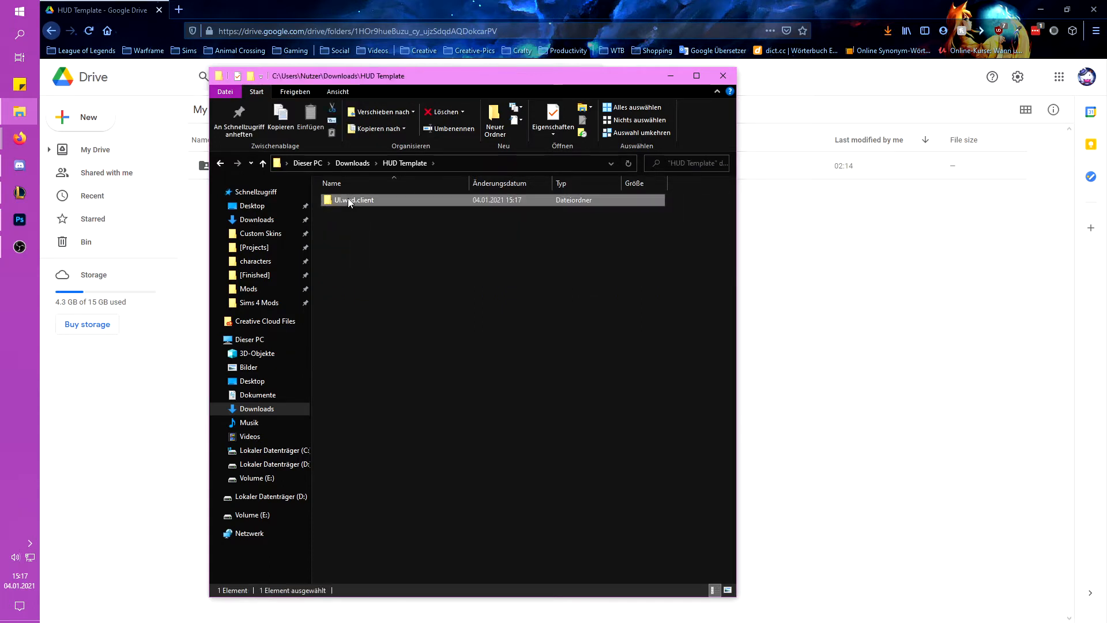
{"action": "double_click", "coordinate": [348, 199]}
{"action": "double_click", "coordinate": [349, 198]}
{"action": "double_click", "coordinate": [349, 199]}
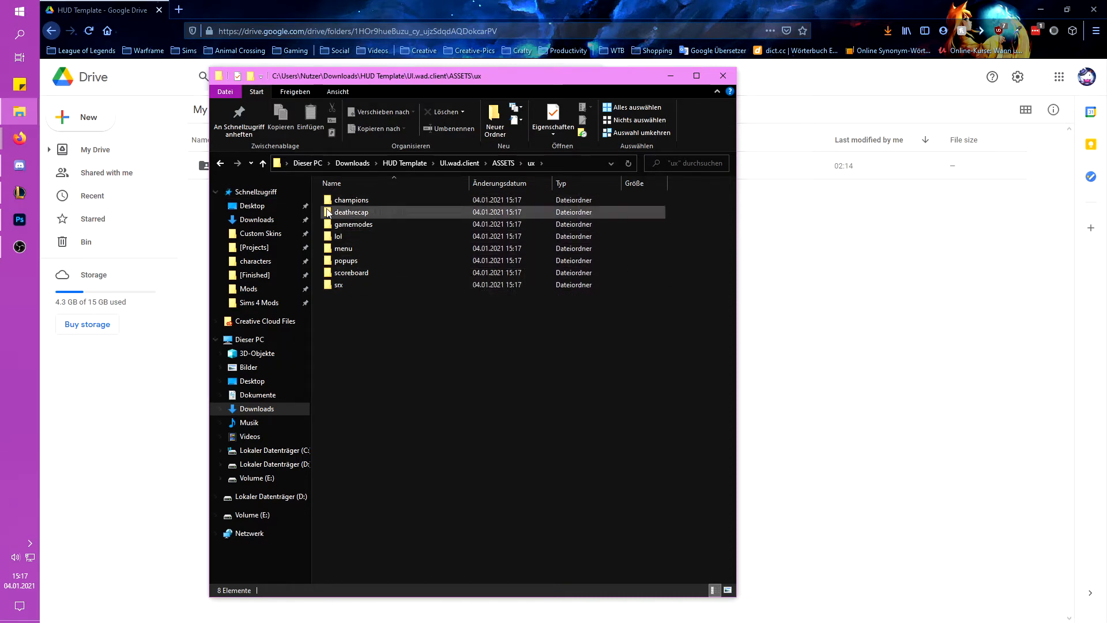
{"action": "double_click", "coordinate": [340, 237]}
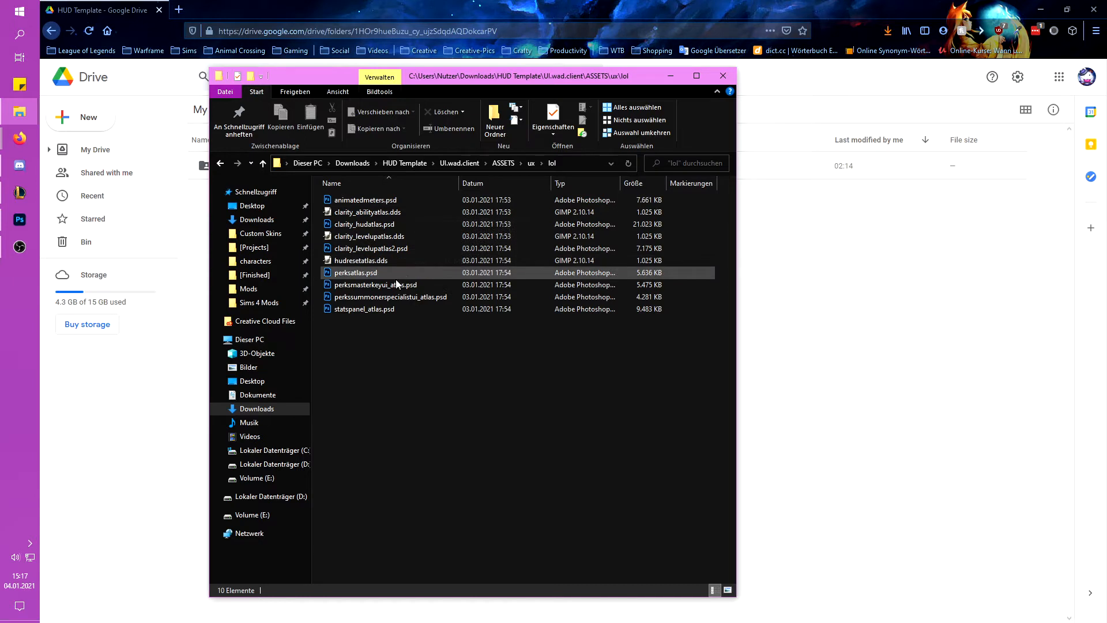
Step: Show the lol folder's files as large icons and look over the levelup, hudreset and ability atlas DDS files
{"action": "right_click", "coordinate": [391, 344]}
{"action": "mouse_move", "coordinate": [373, 353]}
{"action": "left_click", "coordinate": [424, 365]}
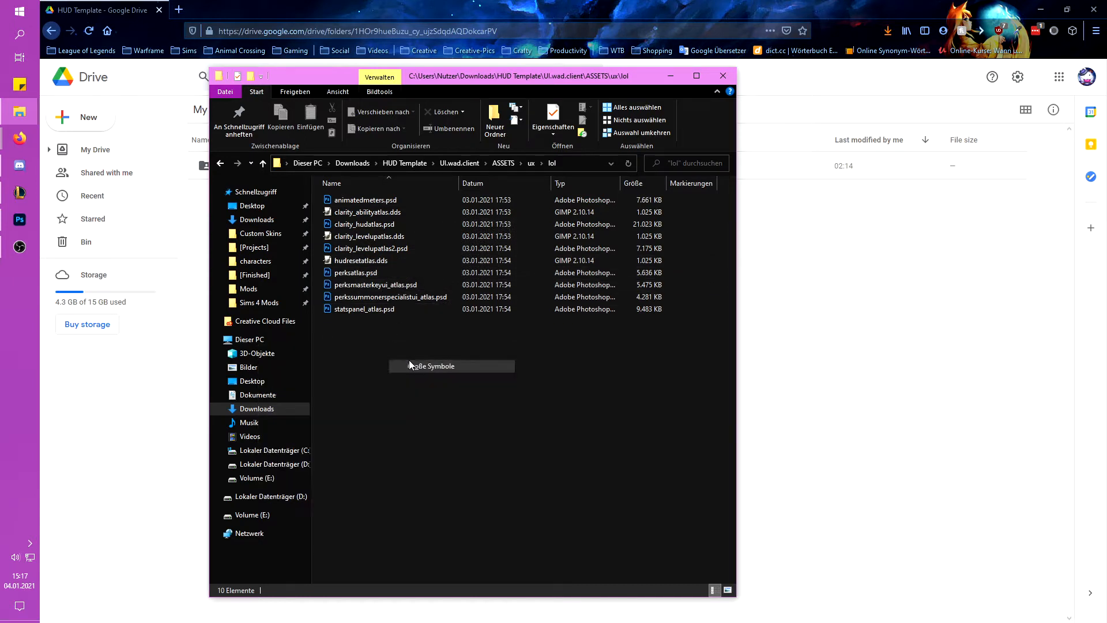
{"action": "left_click", "coordinate": [560, 212]}
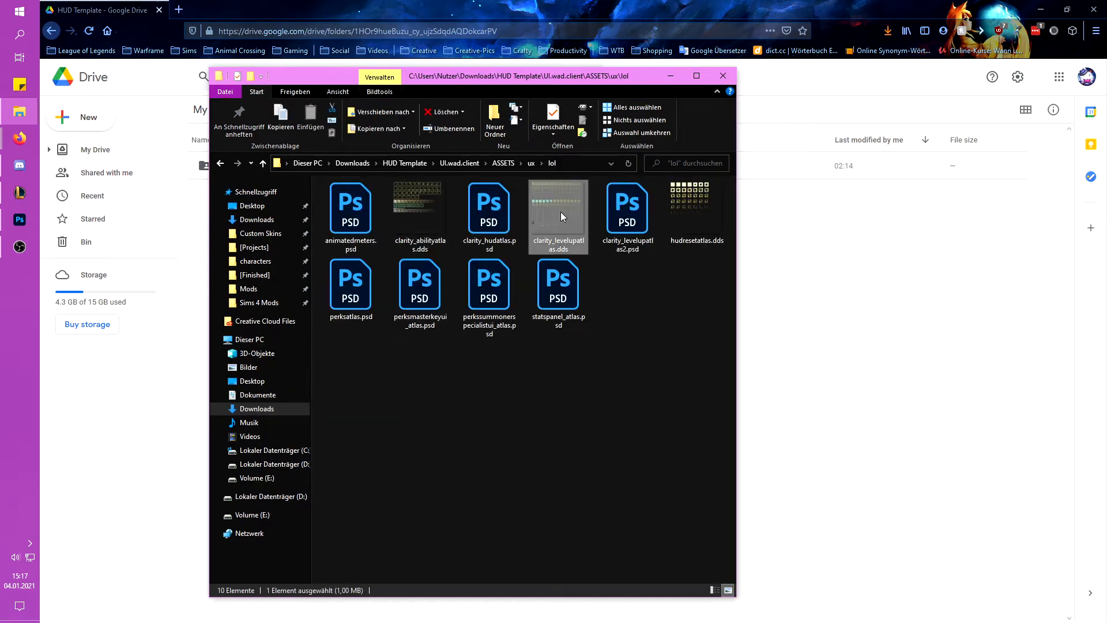
{"action": "left_click", "coordinate": [690, 226]}
{"action": "left_click", "coordinate": [668, 309]}
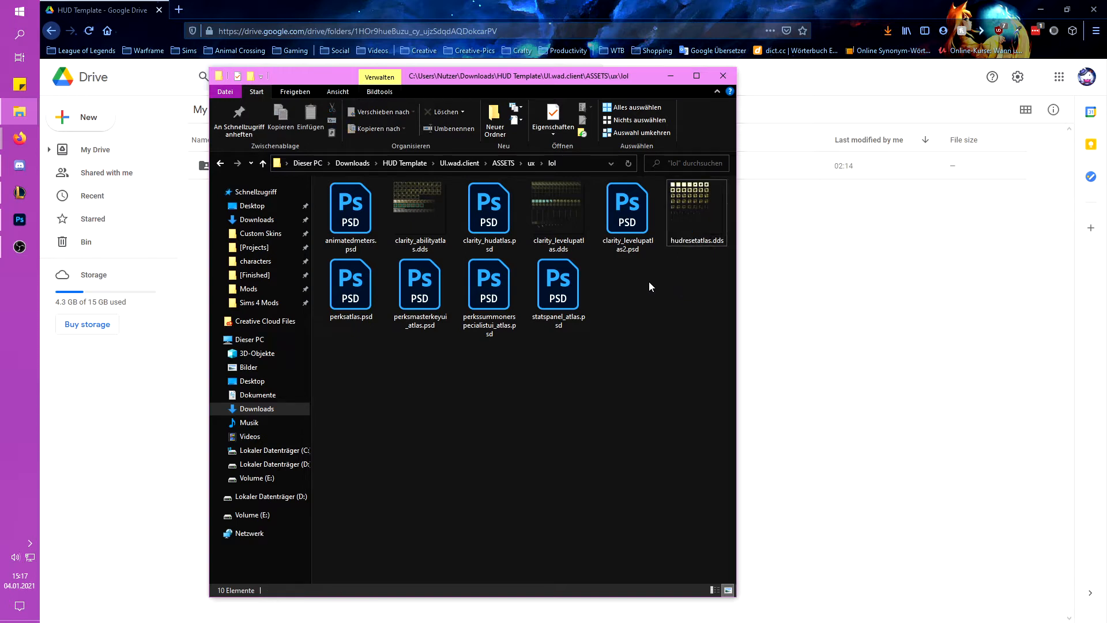
{"action": "left_click", "coordinate": [690, 235]}
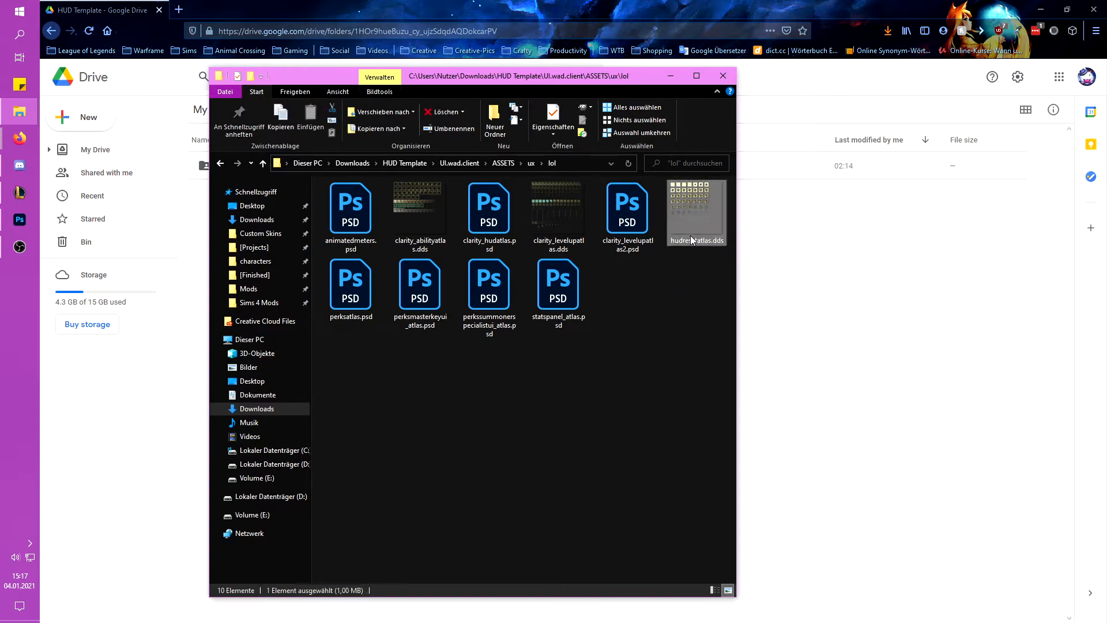
{"action": "left_click", "coordinate": [537, 220]}
{"action": "left_click", "coordinate": [410, 213]}
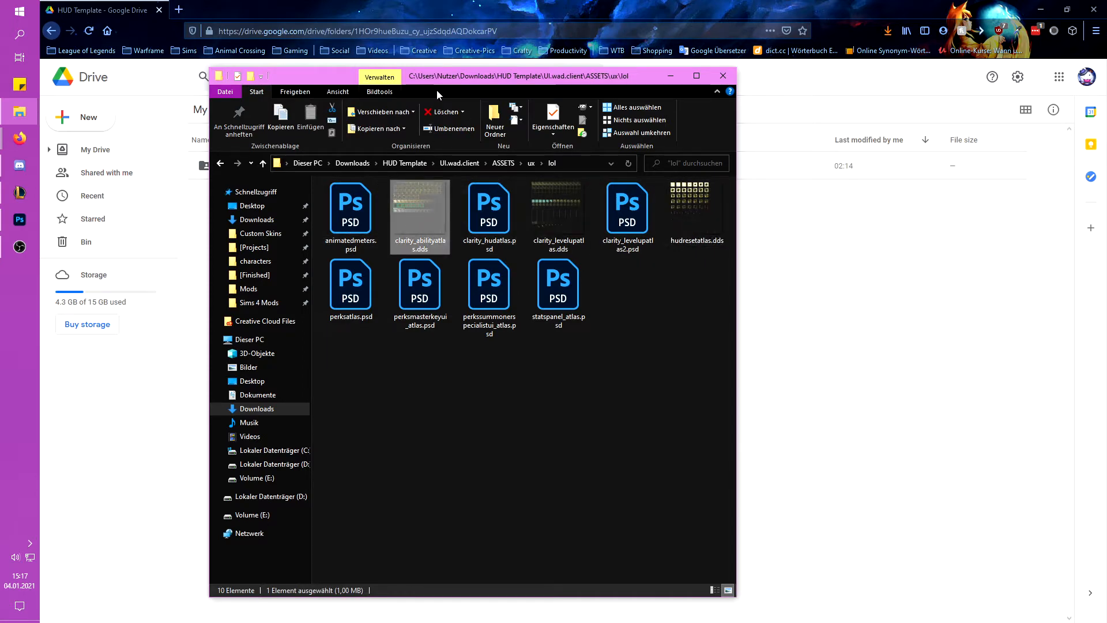
Step: Switch to Photoshop and open clarity_abilityatlas.dds and clarity_hudatlas.psd from the lol folder
{"action": "left_click_drag", "start_coordinate": [445, 82], "coordinate": [1106, 87]}
{"action": "left_click", "coordinate": [20, 220]}
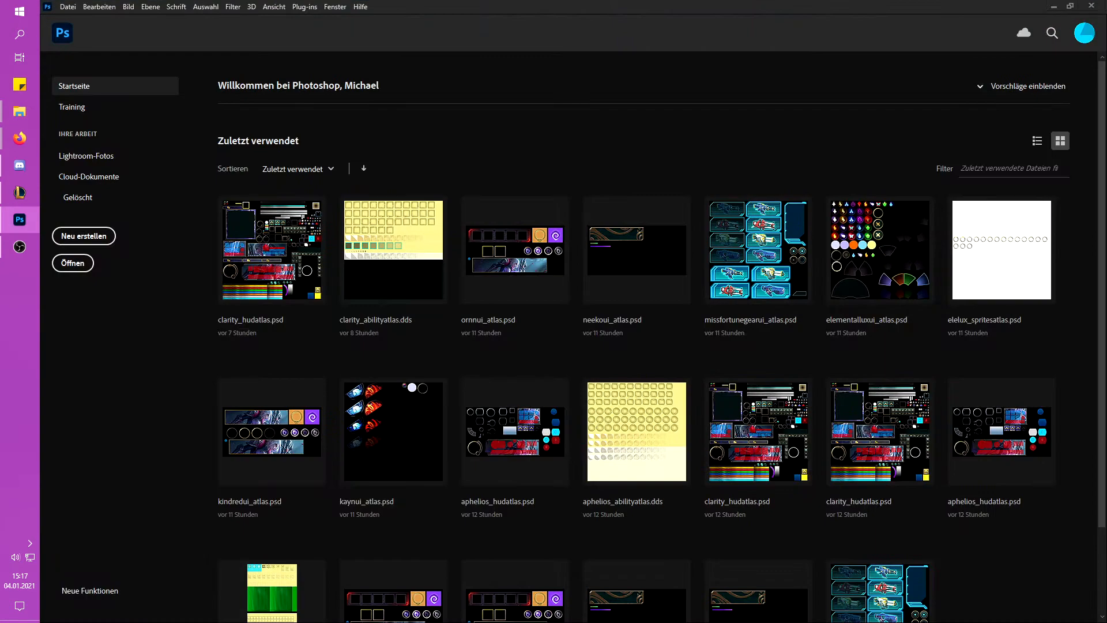
{"action": "left_click", "coordinate": [679, 288]}
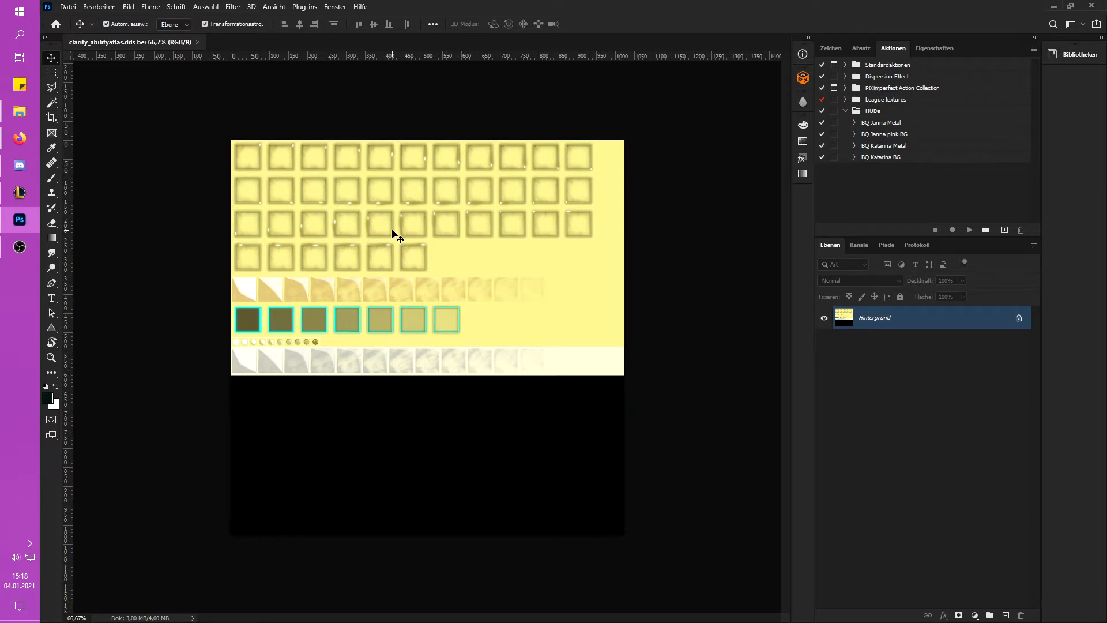
{"action": "key", "text": "alt+Tab"}
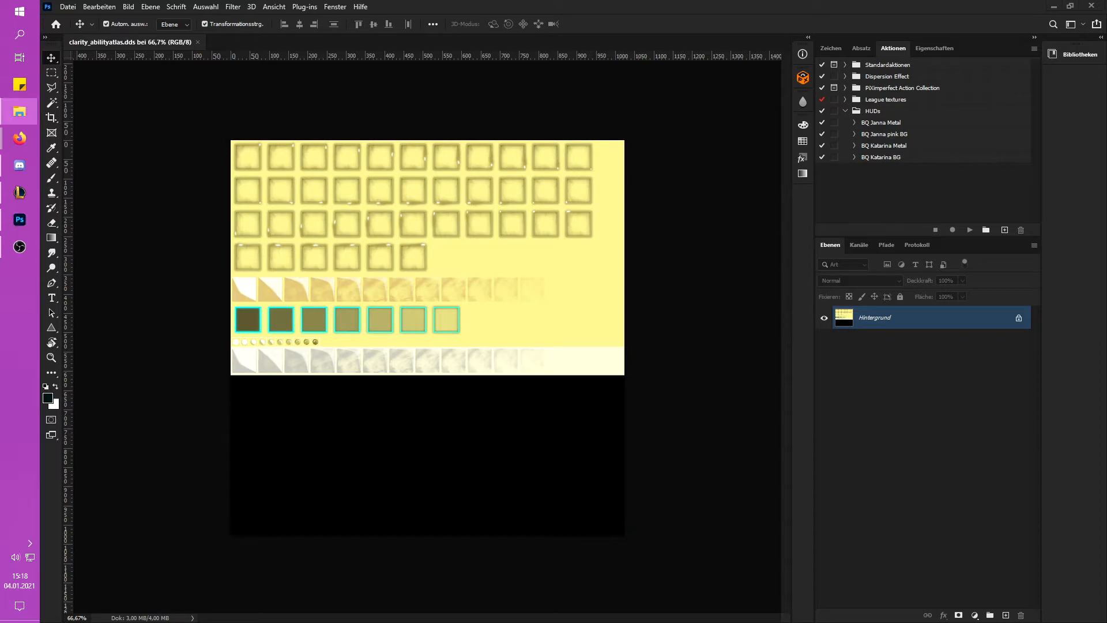
{"action": "left_click", "coordinate": [691, 328]}
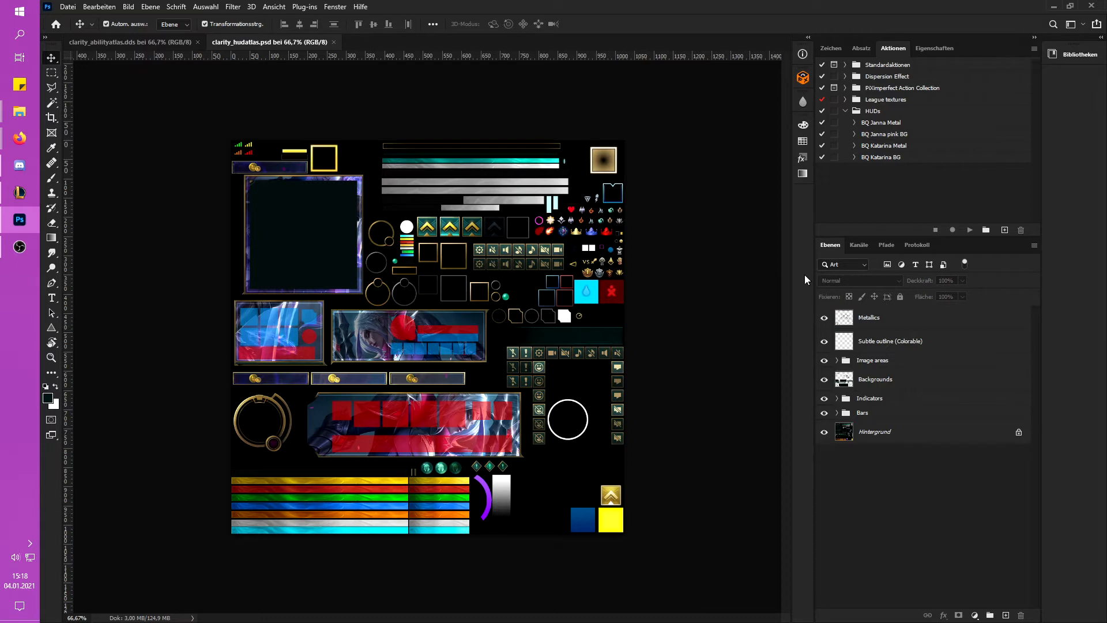
Step: Expand the Image areas group and its Enemy focus subgroup in clarity_hudatlas.psd to inspect their layers
{"action": "left_click", "coordinate": [837, 361]}
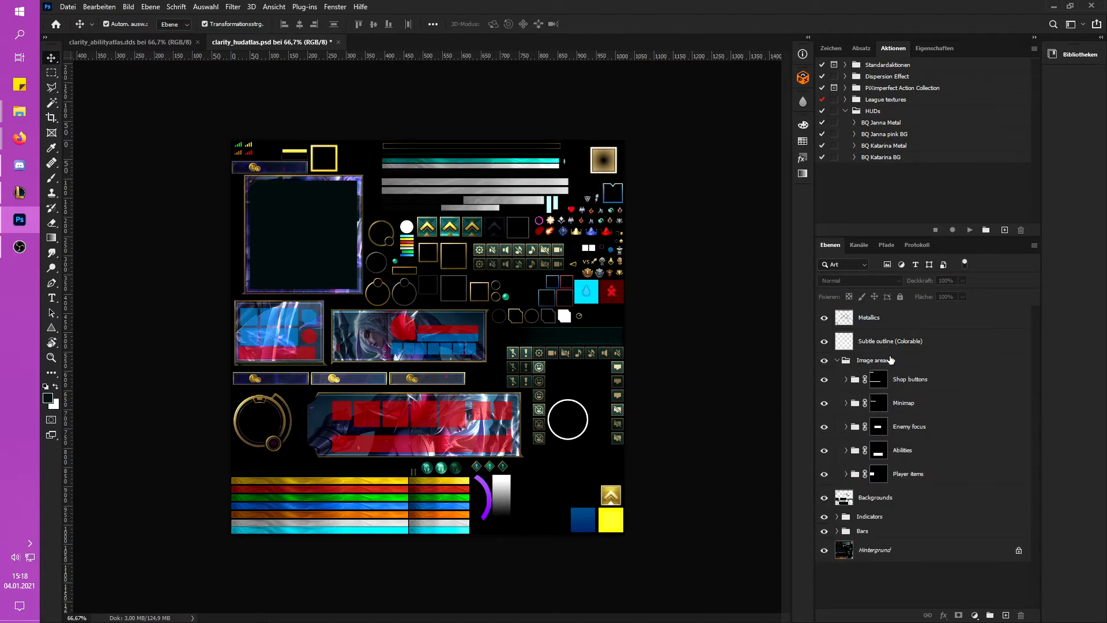
{"action": "scroll", "coordinate": [453, 314], "scroll_direction": "up", "scroll_amount": 2}
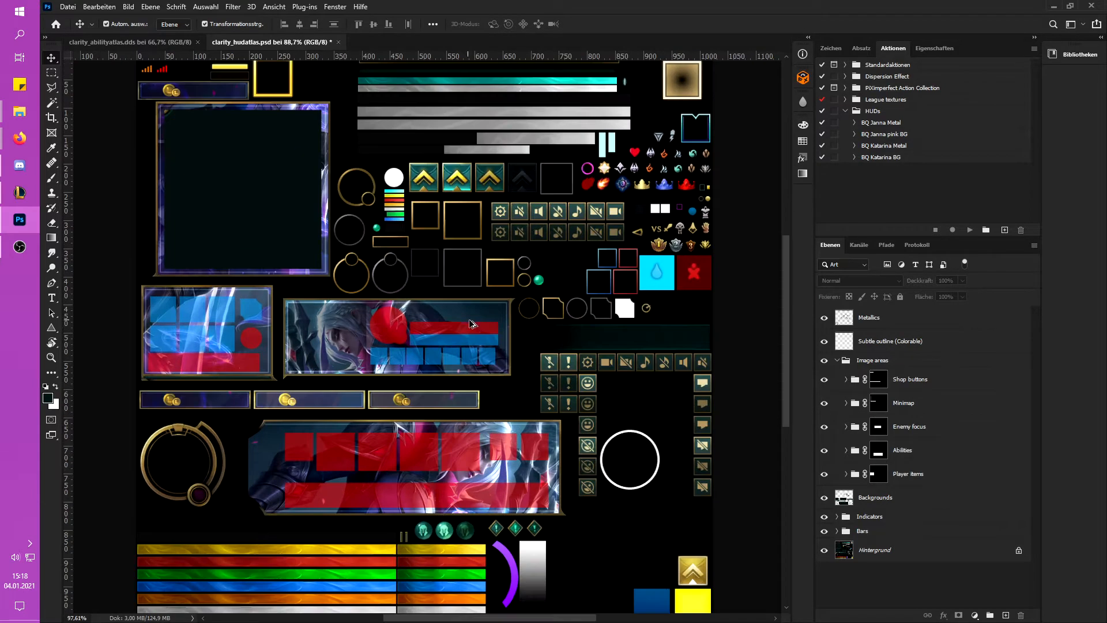
{"action": "left_click", "coordinate": [430, 316]}
{"action": "left_click", "coordinate": [758, 273]}
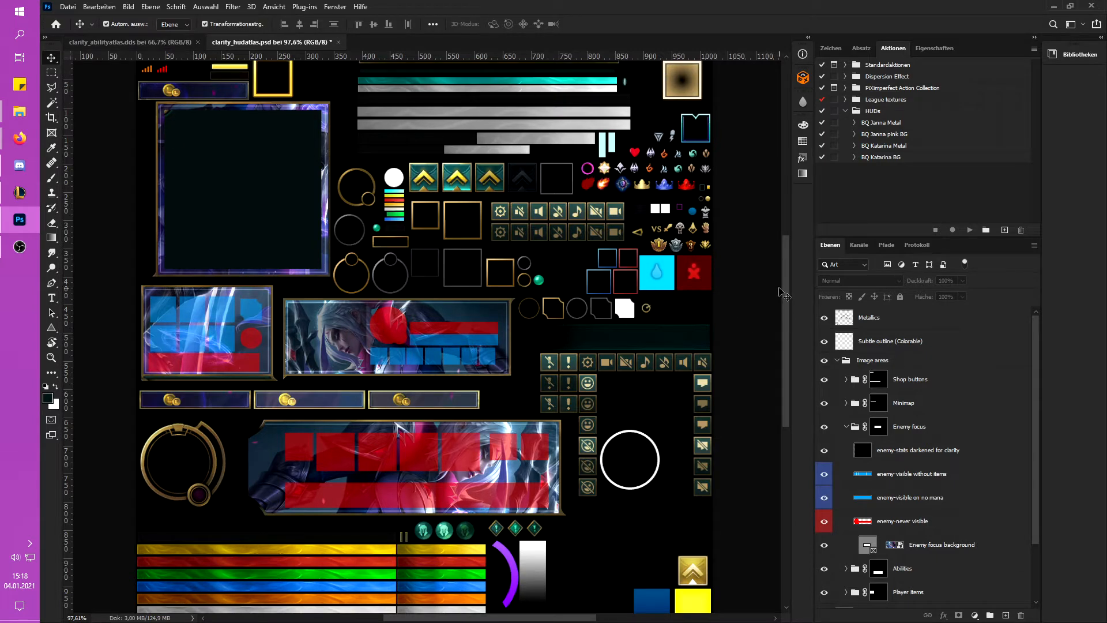
Step: Return to clarity_abilityatlas.dds and bring up the Battle Queen Qiyana splash art in a separate window as reference
{"action": "left_click", "coordinate": [102, 39]}
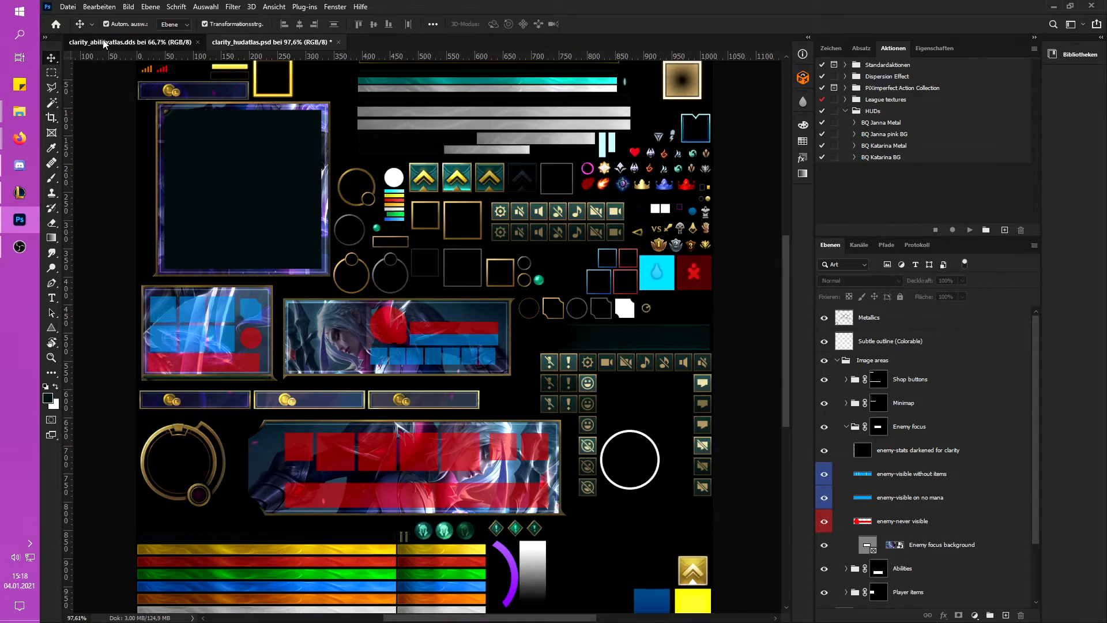
{"action": "scroll", "coordinate": [456, 314], "scroll_direction": "up", "scroll_amount": 1}
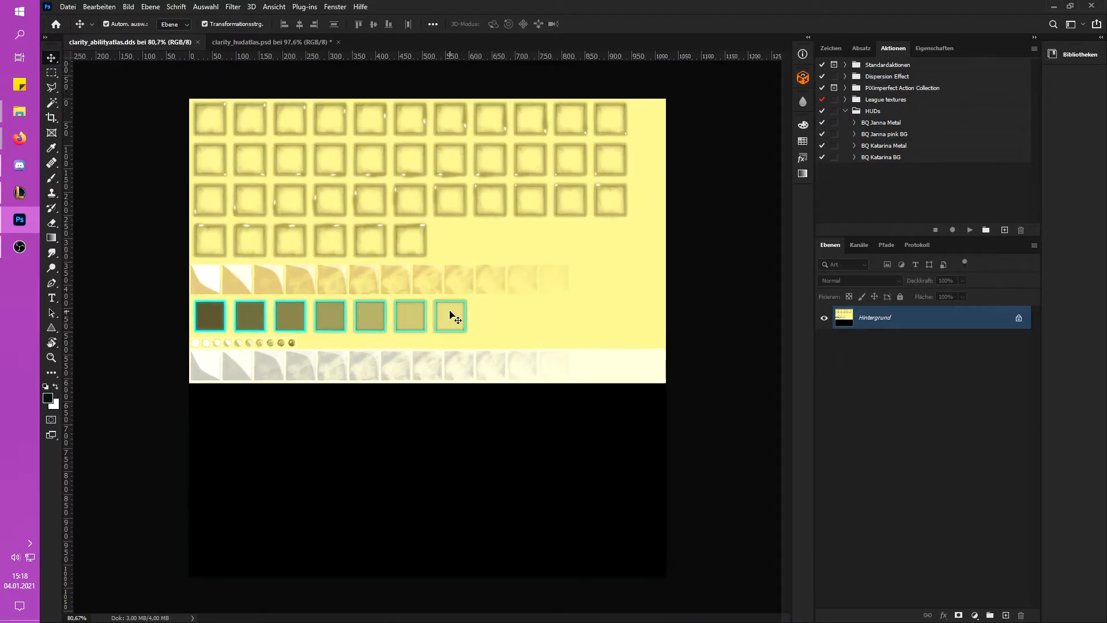
{"action": "key", "text": "alt+Tab"}
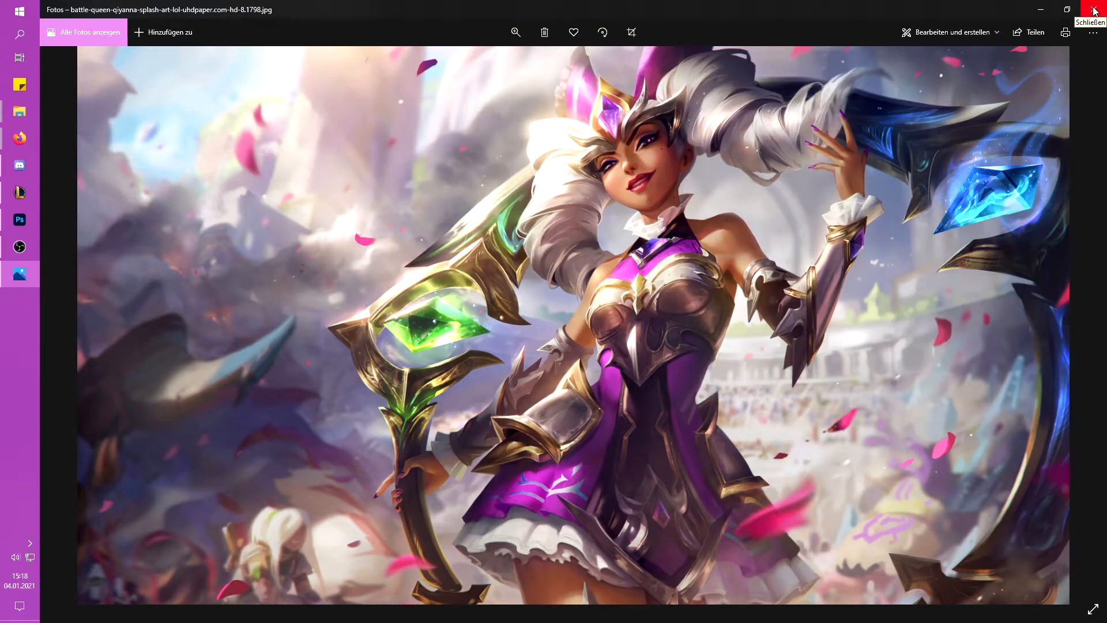
{"action": "left_click_drag", "start_coordinate": [763, 12], "coordinate": [667, 311]}
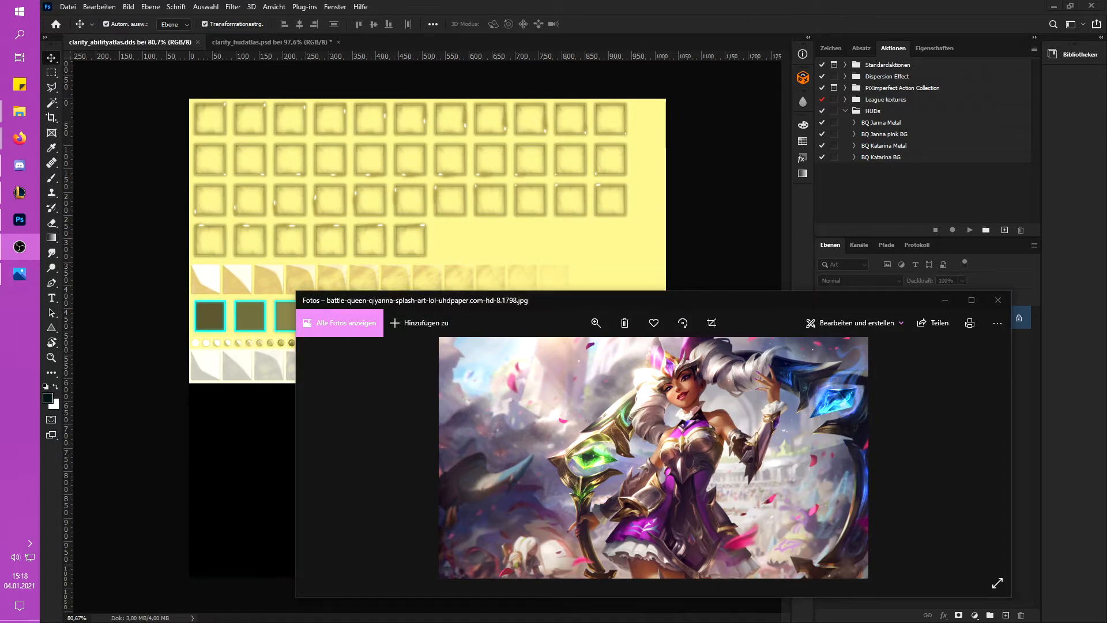
{"action": "left_click", "coordinate": [660, 3]}
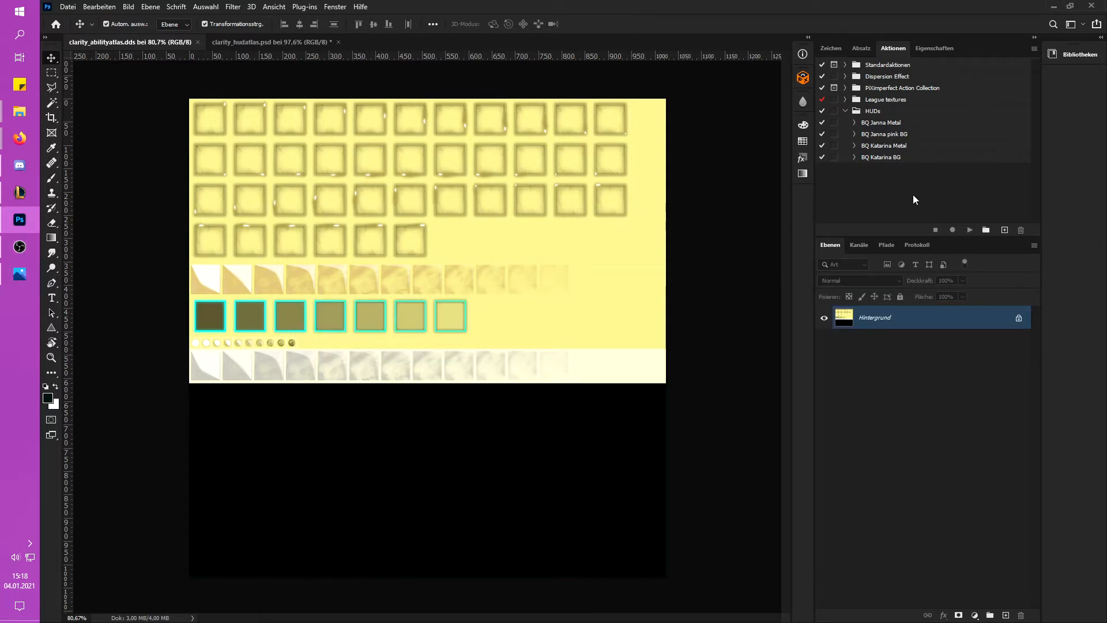
Step: Create an action named "BQ Qiyana Light purple" in the Standardaktionen set and start recording it
{"action": "left_click", "coordinate": [1009, 229]}
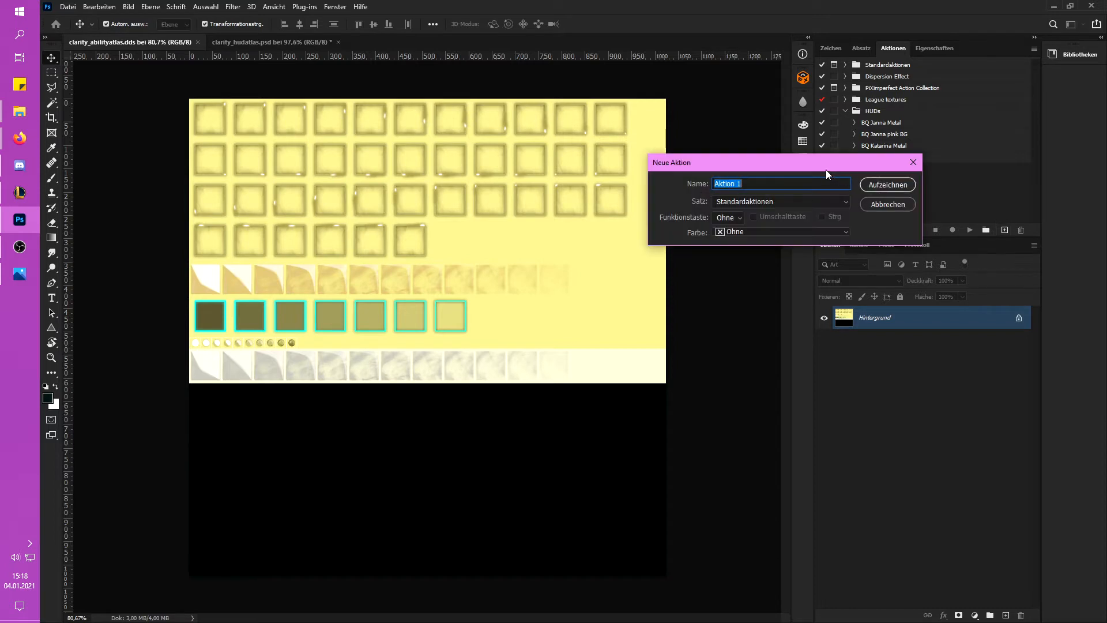
{"action": "type", "text": "BQ Qi"}
{"action": "type", "text": "ht purple"}
{"action": "left_click", "coordinate": [903, 184]}
{"action": "scroll", "coordinate": [934, 190], "scroll_direction": "down", "scroll_amount": 5}
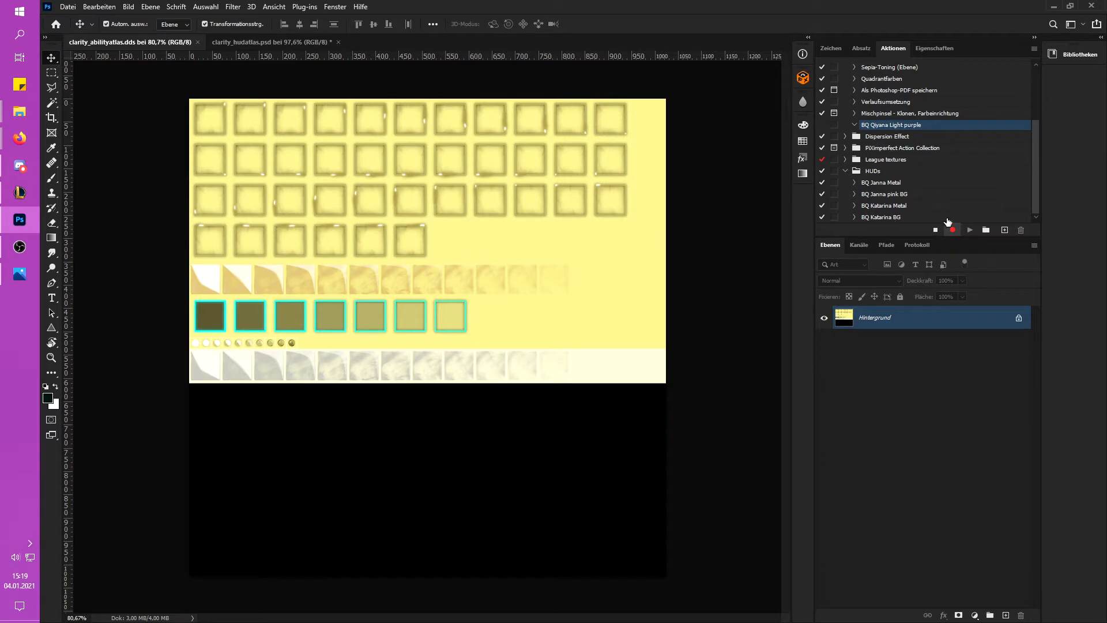
Step: Add a Hue/Saturation (Farbton/Sättigung) adjustment layer with colorizing enabled, hue 286 and saturation 66
{"action": "left_click", "coordinate": [974, 614]}
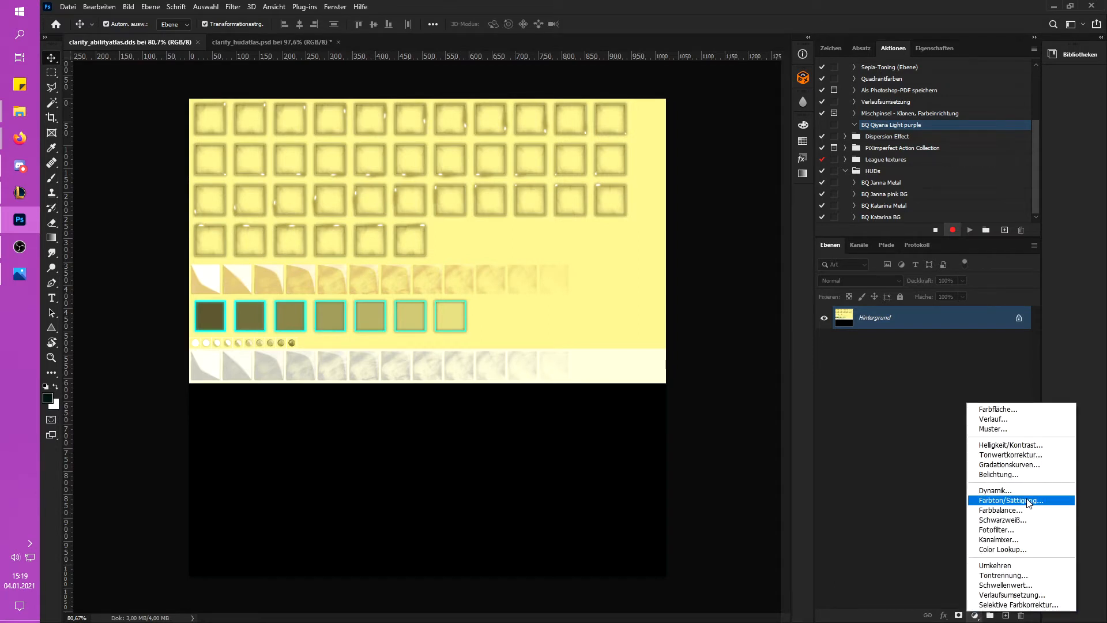
{"action": "left_click", "coordinate": [1027, 501]}
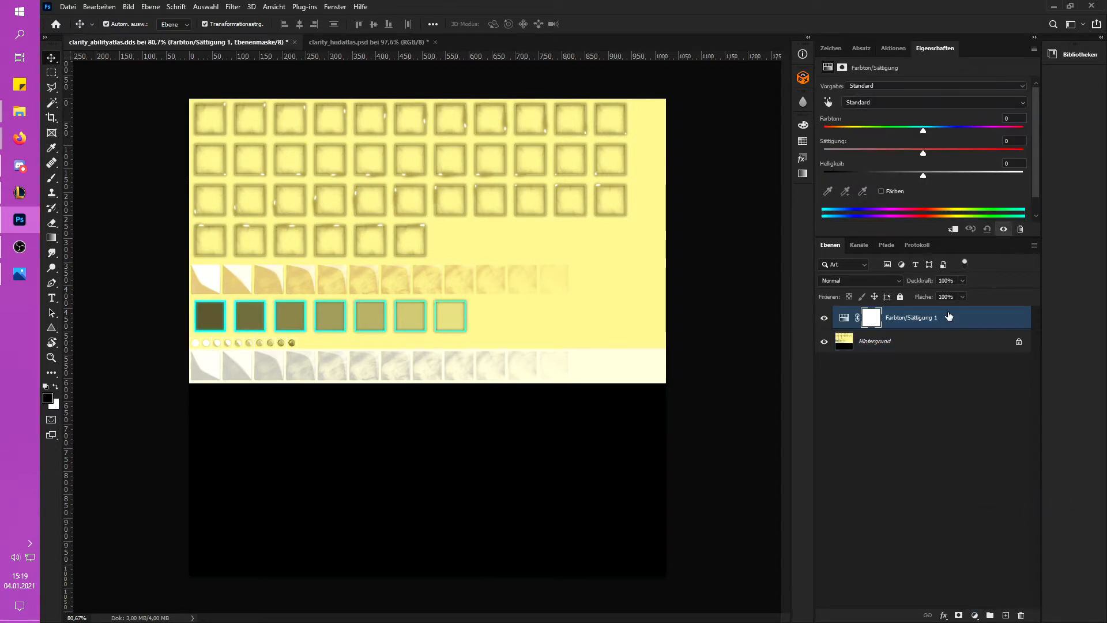
{"action": "left_click", "coordinate": [881, 190]}
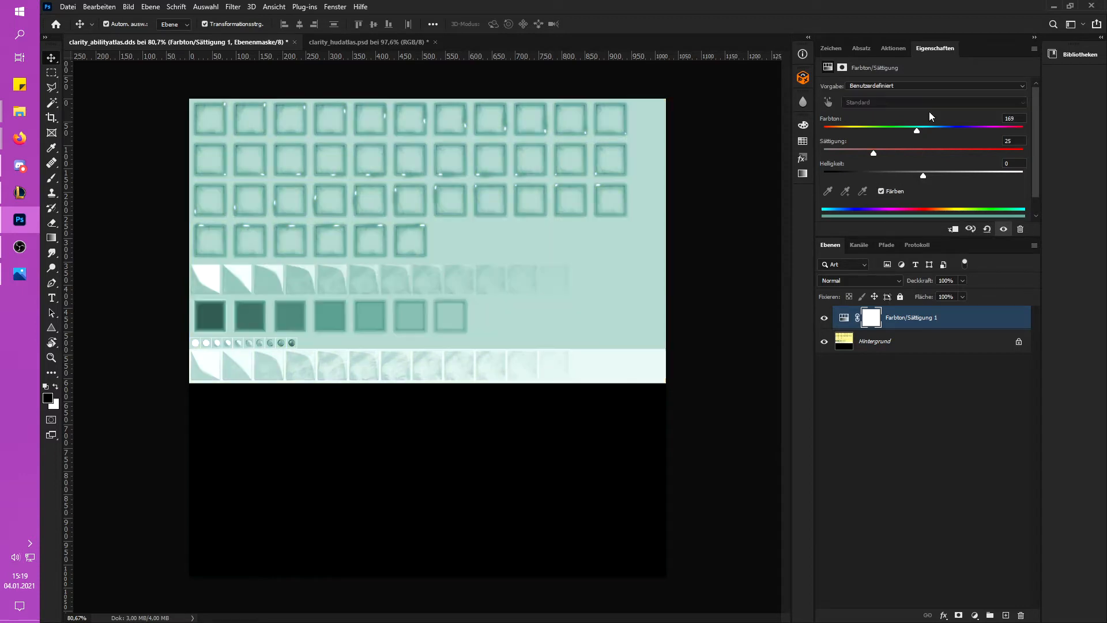
{"action": "left_click_drag", "start_coordinate": [917, 131], "coordinate": [981, 131]}
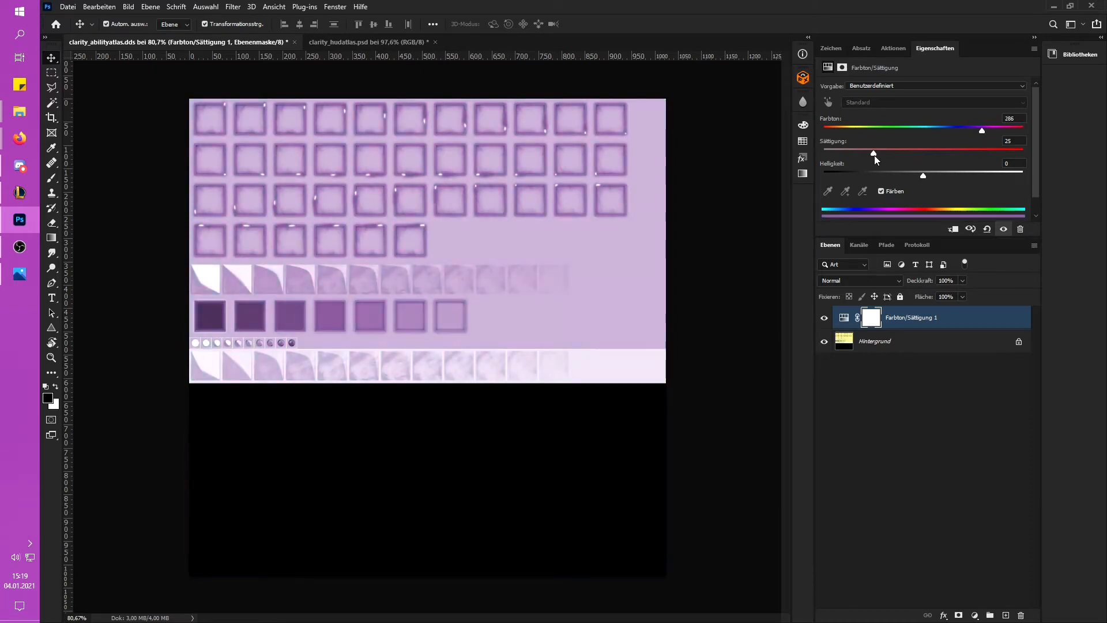
{"action": "left_click_drag", "start_coordinate": [888, 152], "coordinate": [956, 151]}
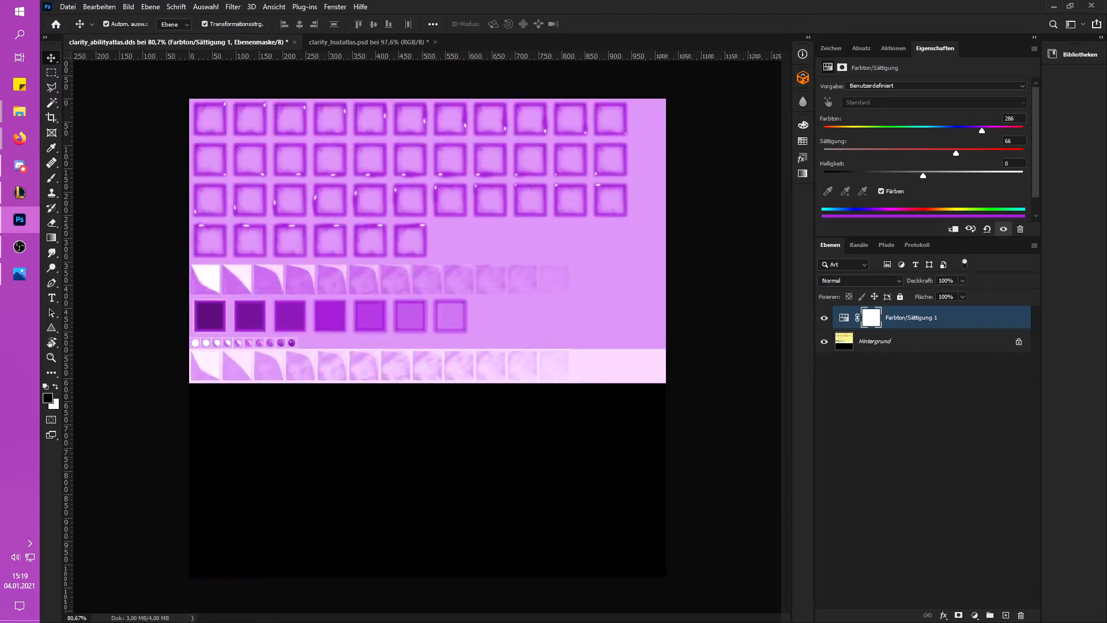
Step: Compare the purple with the Qiyana splash art, set the adjustment's hue to 293 and clip it to the Hintergrund layer
{"action": "left_click", "coordinate": [20, 273]}
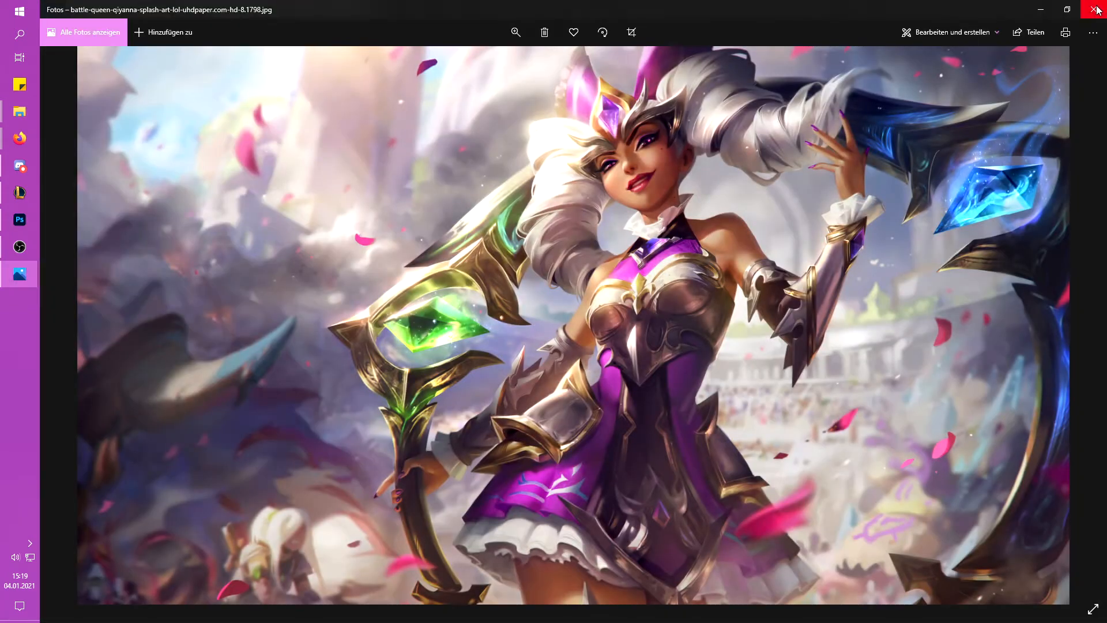
{"action": "left_click", "coordinate": [1096, 10]}
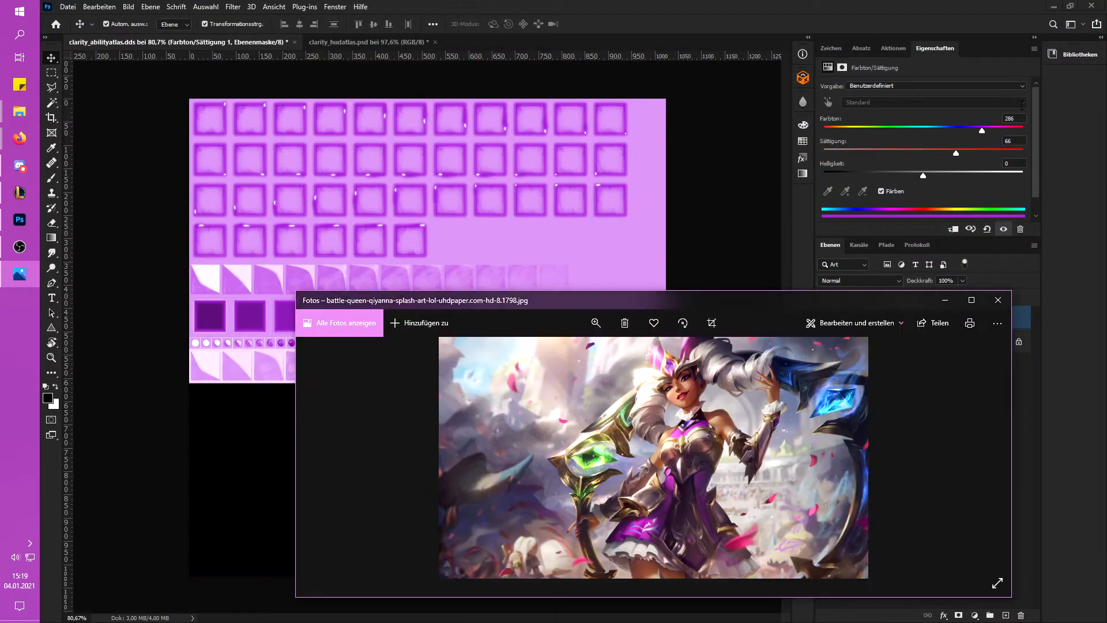
{"action": "left_click", "coordinate": [999, 301]}
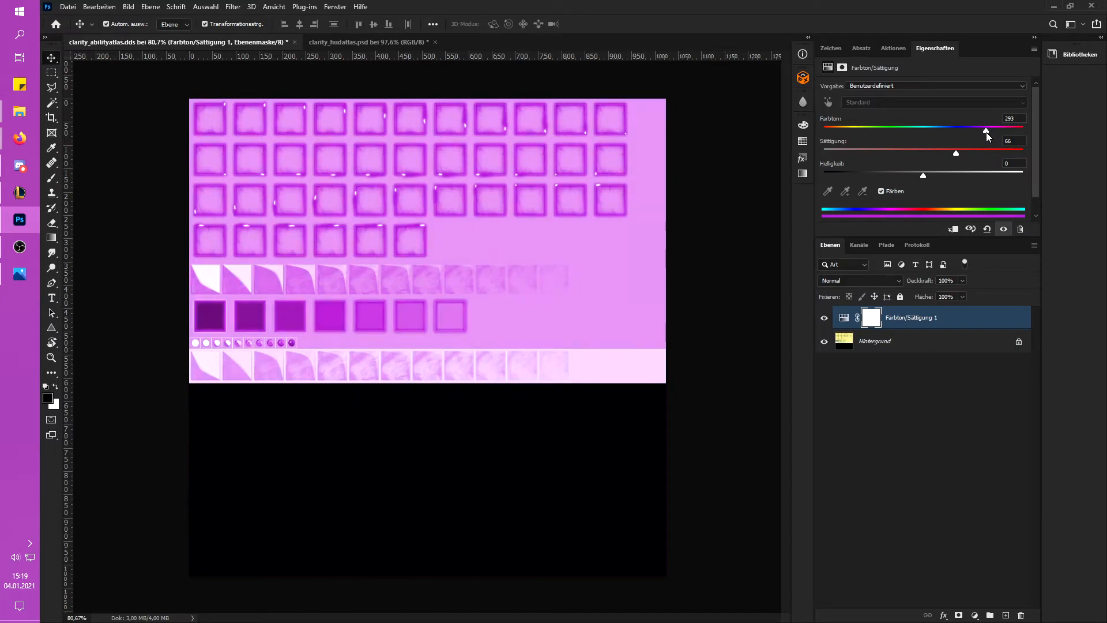
{"action": "key", "text": "alt+Tab"}
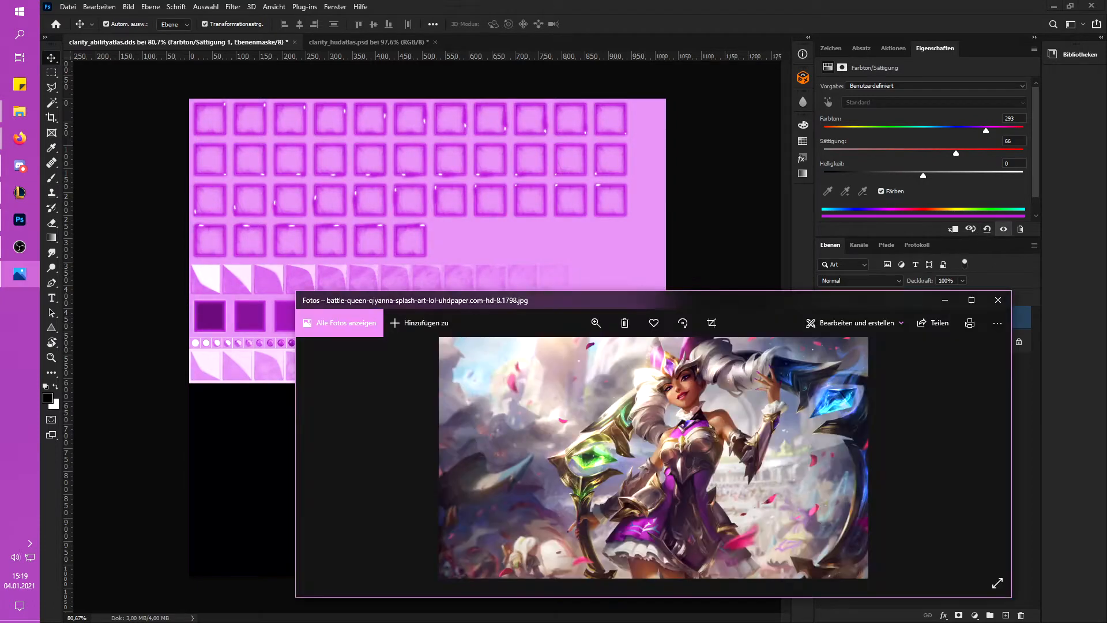
{"action": "key", "text": "alt+Tab"}
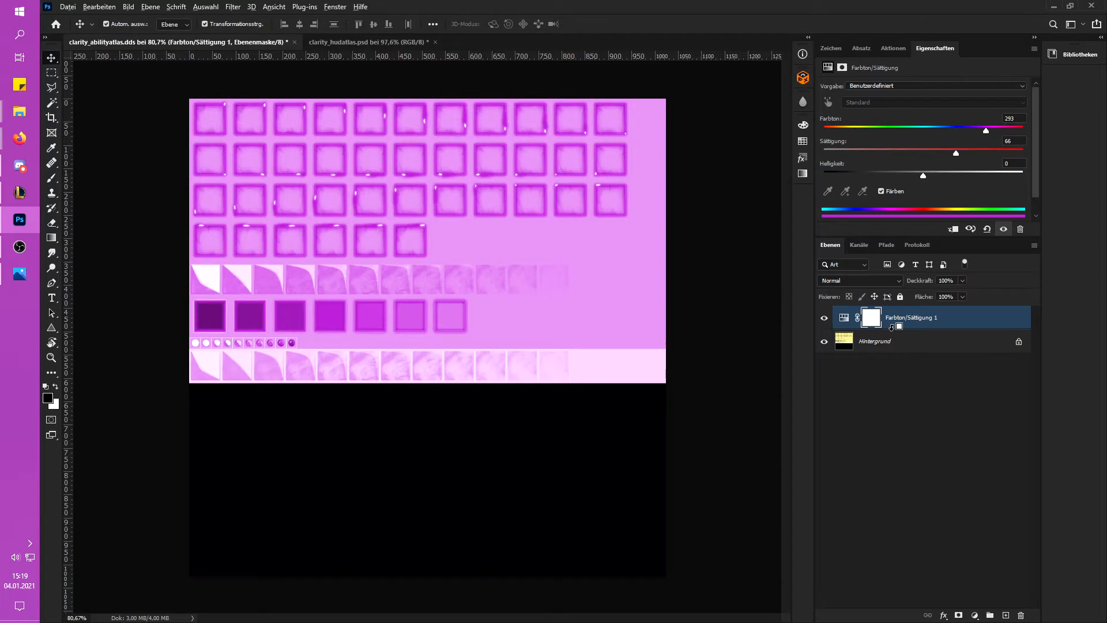
{"action": "left_click", "coordinate": [893, 328], "text": "alt"}
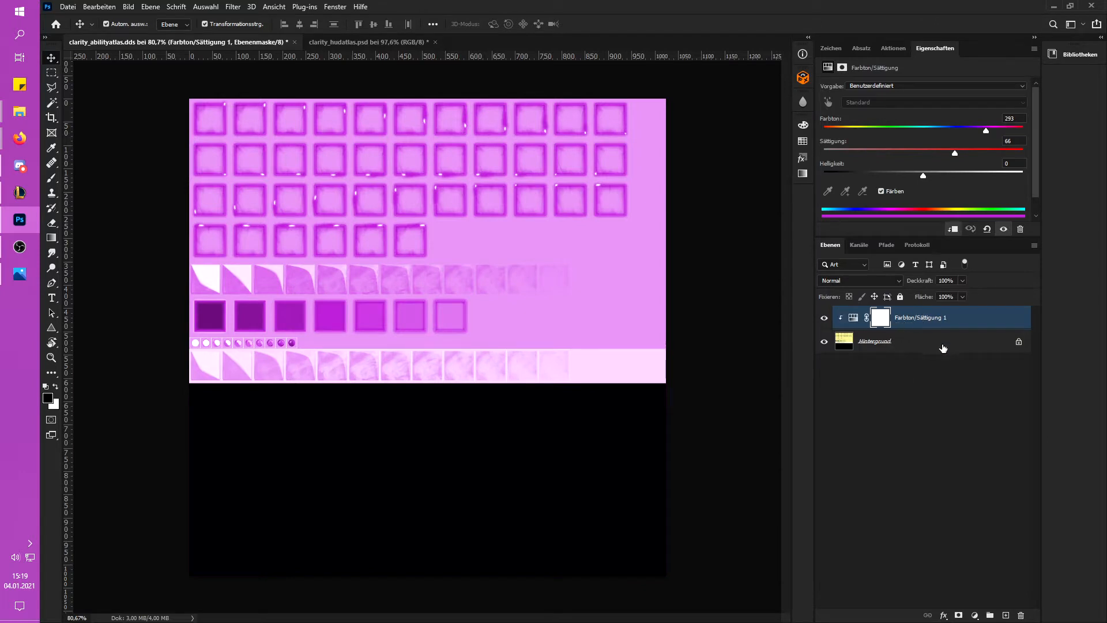
Step: Stop recording and move the BQ Qiyana Light purple action into the HUDs set, collapsing its recorded commands
{"action": "left_click", "coordinate": [890, 47]}
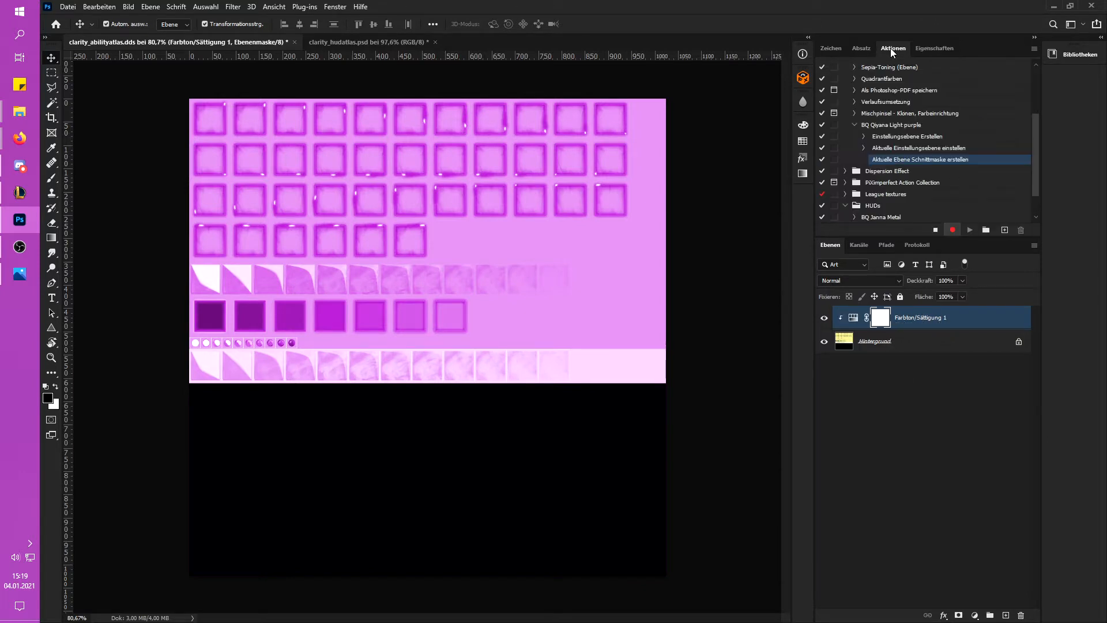
{"action": "left_click", "coordinate": [935, 229]}
{"action": "left_click_drag", "start_coordinate": [896, 125], "coordinate": [913, 223]}
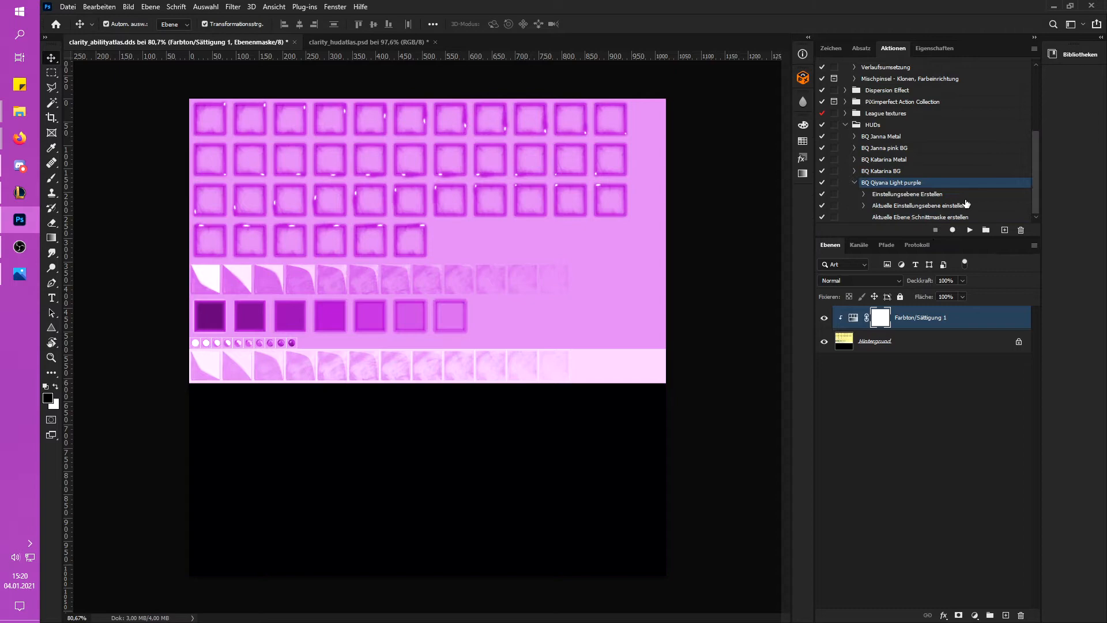
{"action": "left_click", "coordinate": [854, 183]}
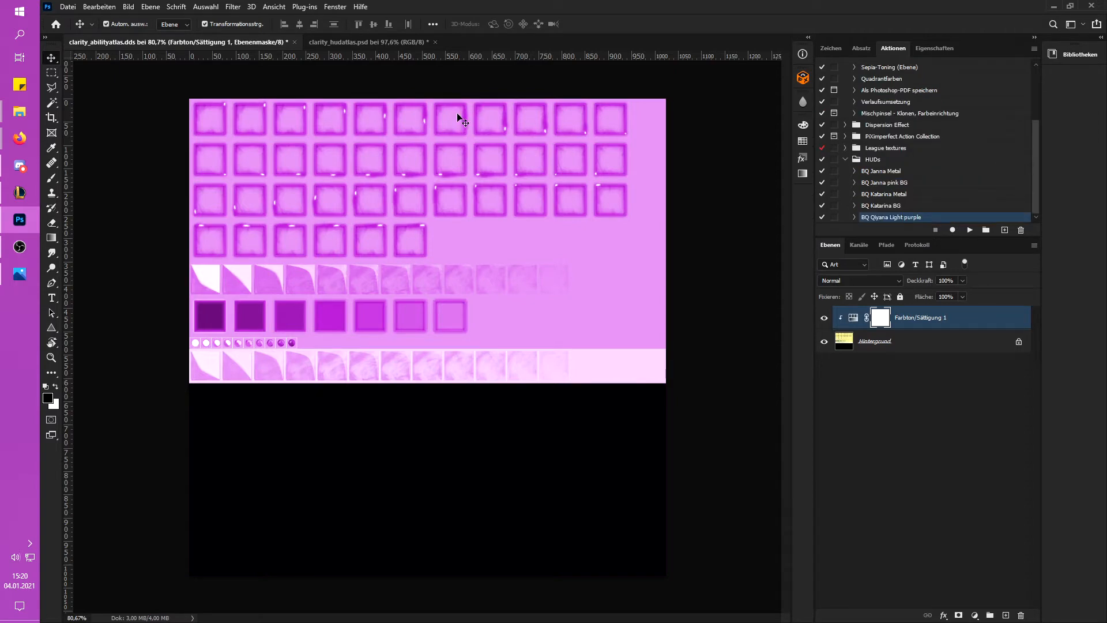
Step: Save the recoloured atlas as clarity_abilityatlas.dds in the NVIDIA DDS format, replacing the existing file in the lol folder
{"action": "left_click", "coordinate": [63, 7]}
{"action": "left_click", "coordinate": [105, 143]}
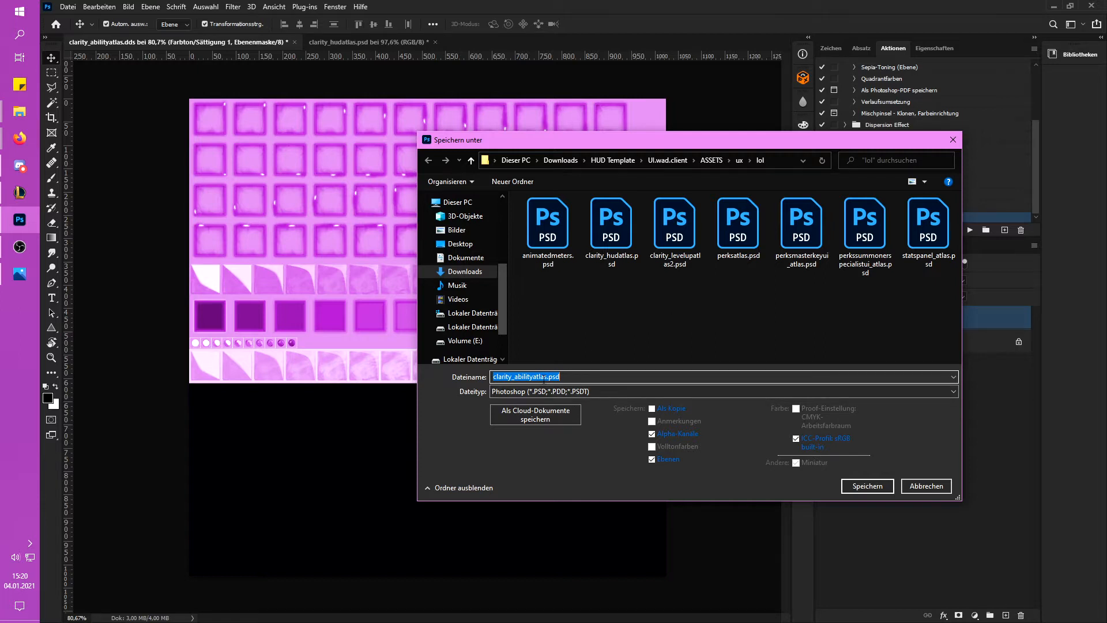
{"action": "left_click", "coordinate": [564, 391]}
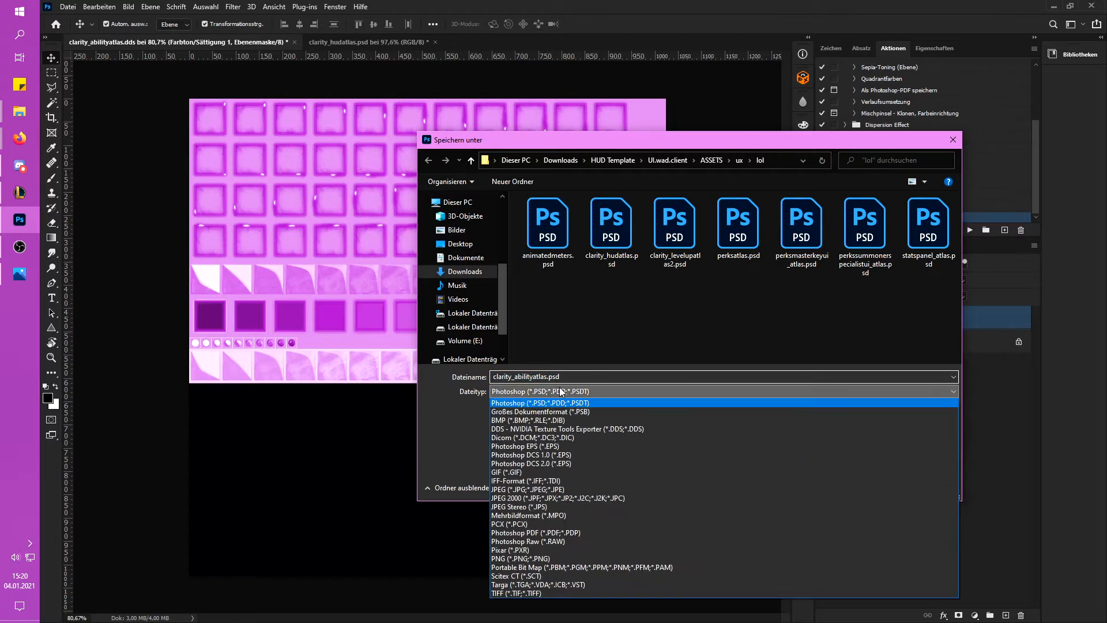
{"action": "left_click", "coordinate": [565, 430]}
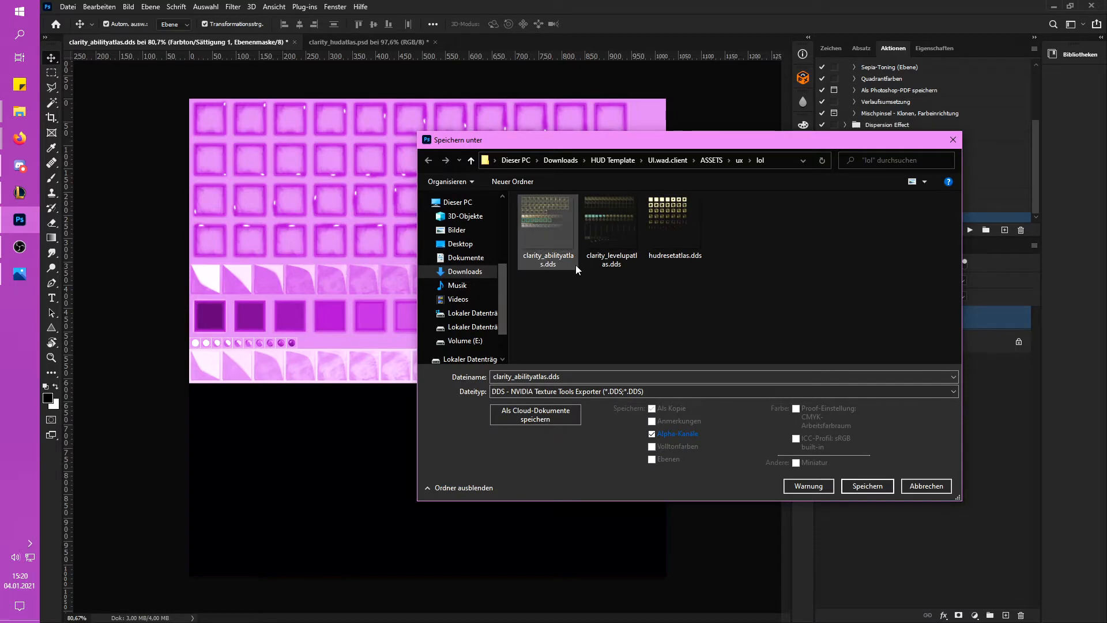
{"action": "left_click", "coordinate": [878, 488]}
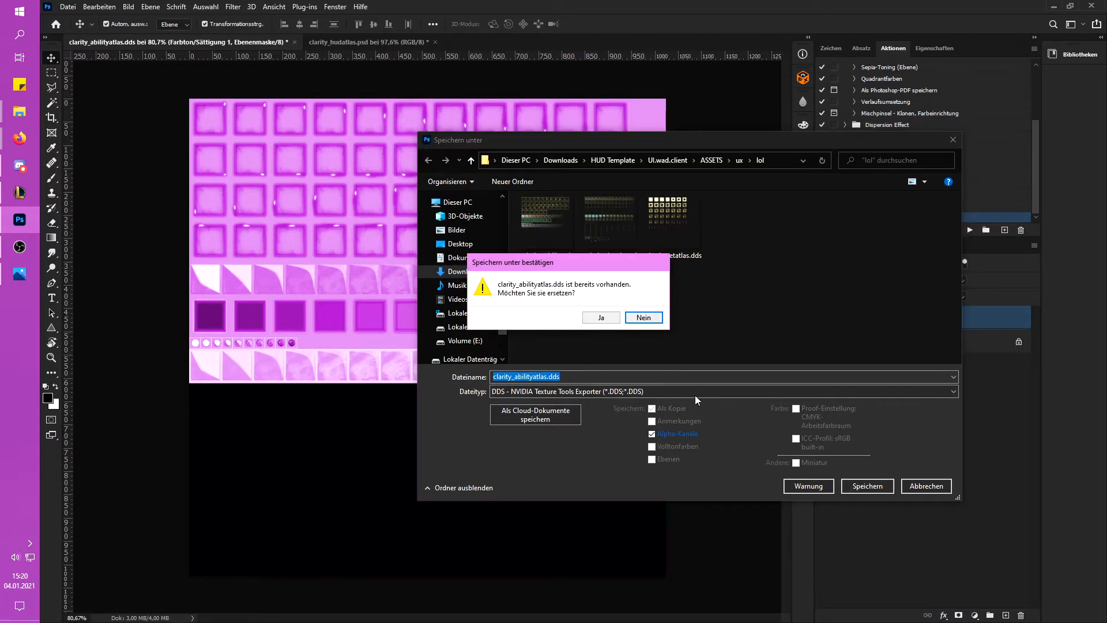
{"action": "left_click", "coordinate": [600, 318]}
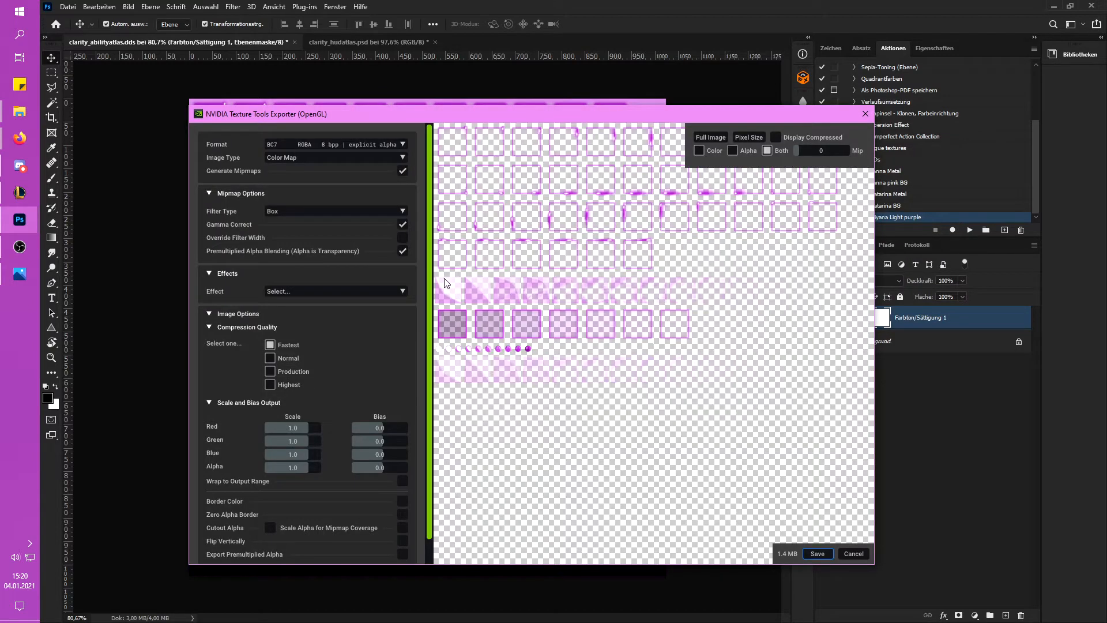
Step: Export the texture in BC3 RGBA 8 bpp interpolated alpha format with the Highest compression quality
{"action": "left_click", "coordinate": [403, 144]}
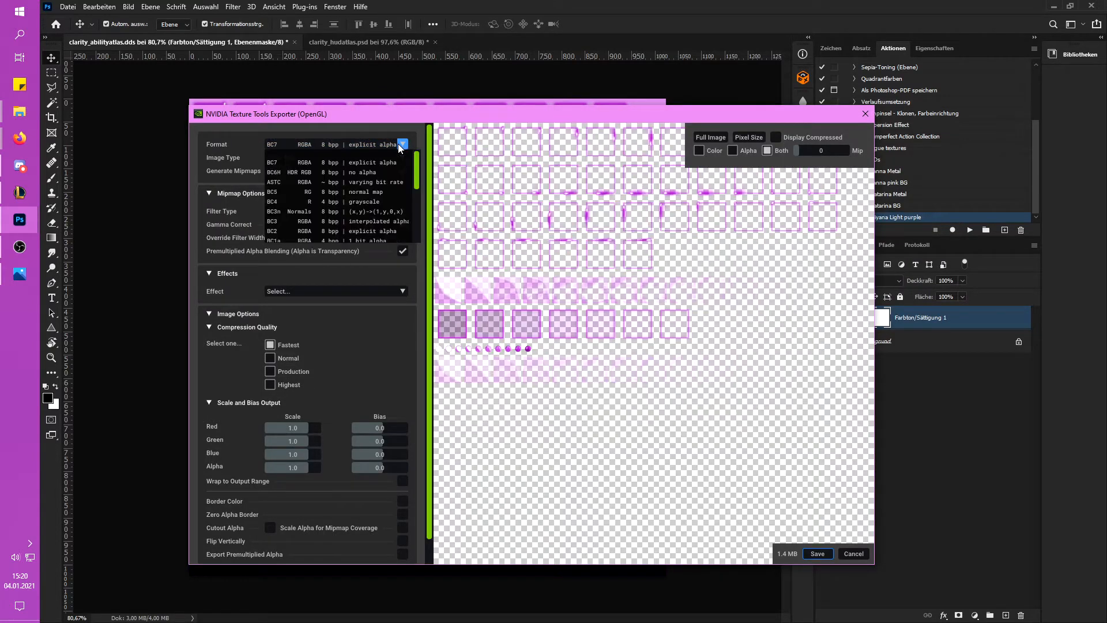
{"action": "left_click", "coordinate": [353, 222]}
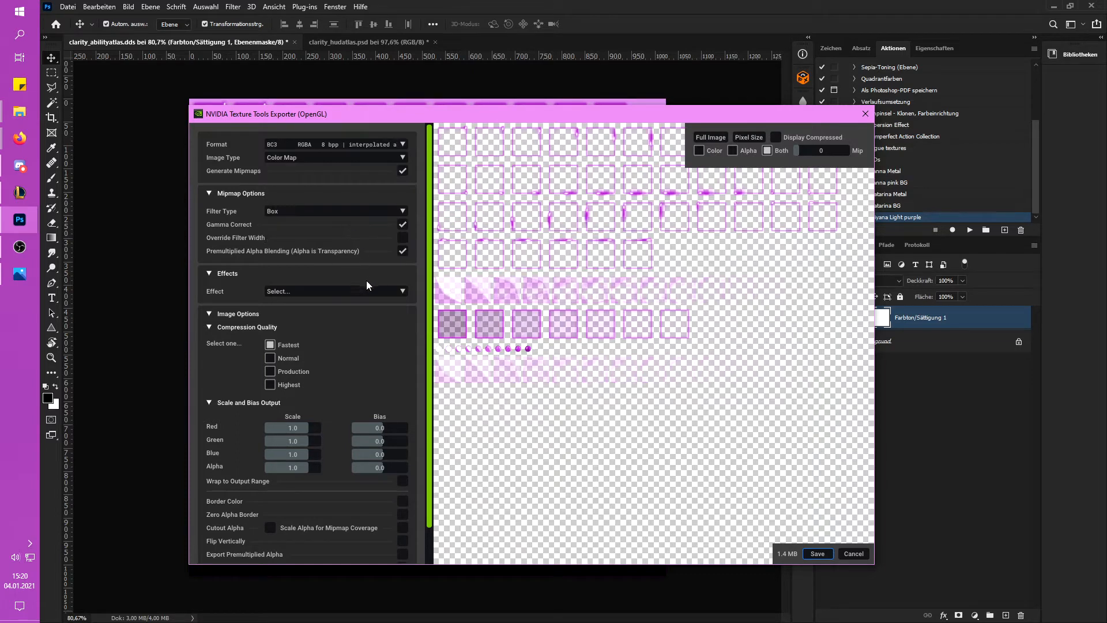
{"action": "left_click", "coordinate": [270, 384]}
{"action": "left_click", "coordinate": [818, 552]}
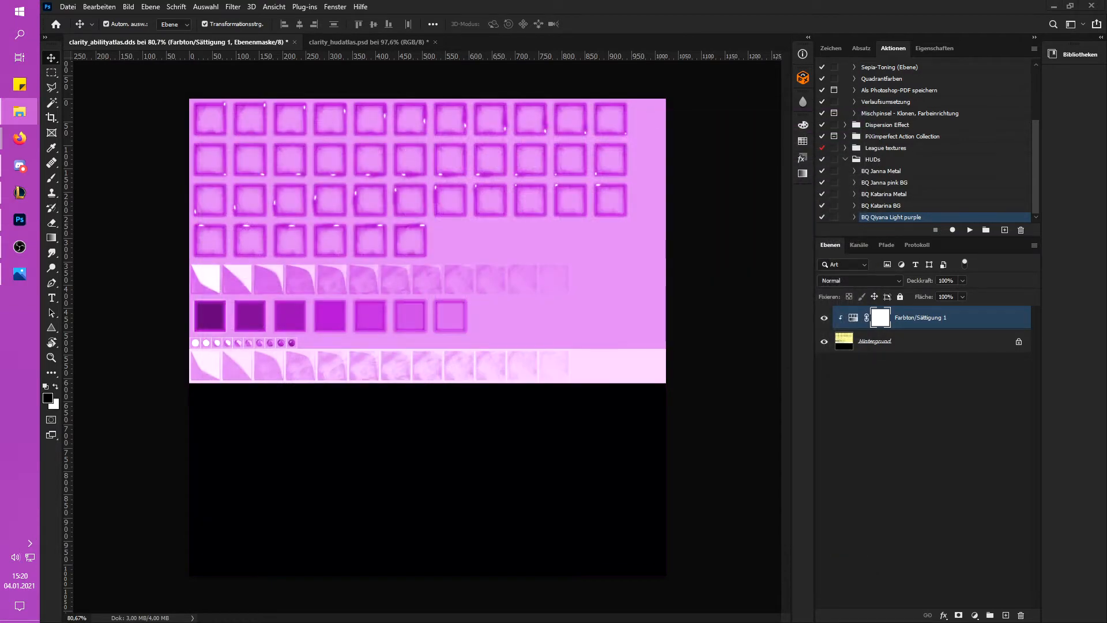
Step: Check the exported file in the lol folder and the document's Alpha 1 channel, and close clarity_abilityatlas.dds
{"action": "left_click_drag", "start_coordinate": [1106, 126], "coordinate": [586, 65]}
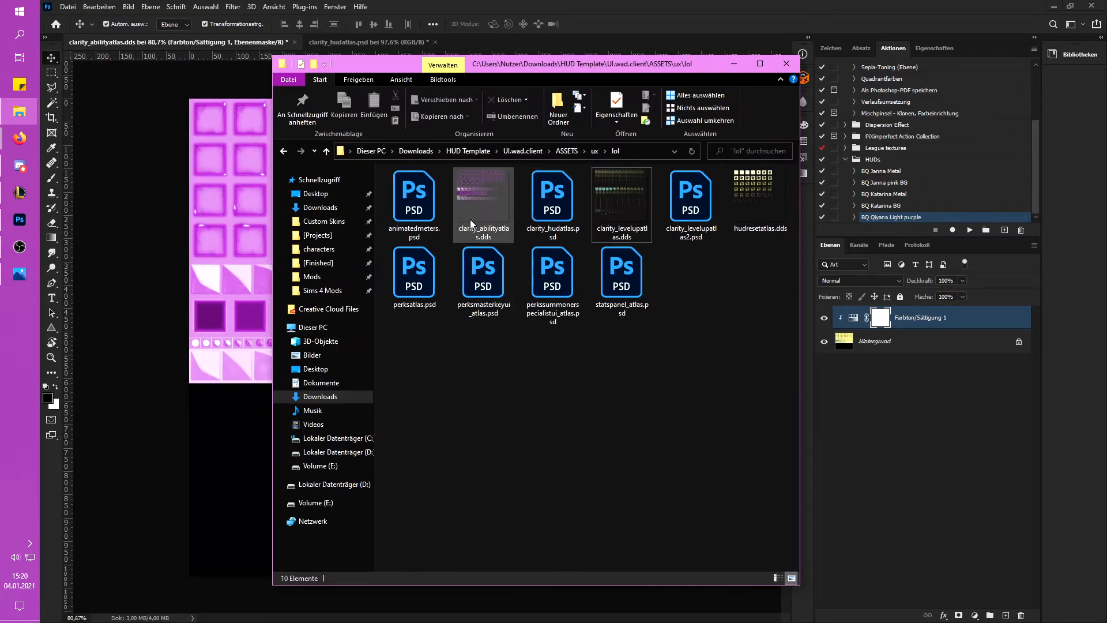
{"action": "left_click", "coordinate": [859, 245]}
{"action": "left_click", "coordinate": [876, 374]}
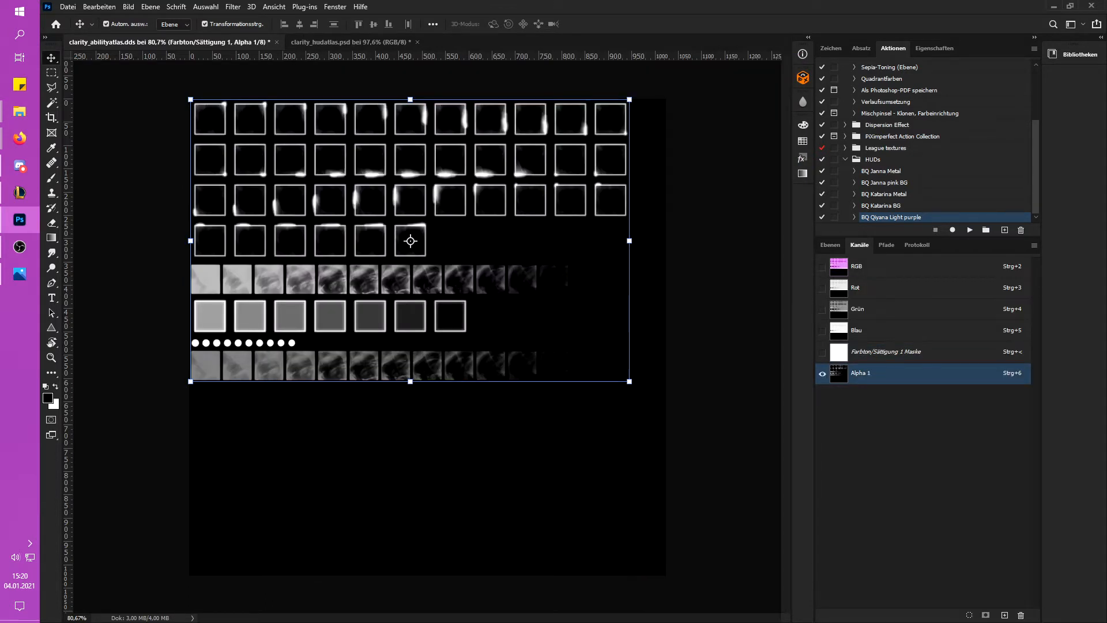
{"action": "left_click", "coordinate": [278, 42]}
{"action": "left_click", "coordinate": [525, 252]}
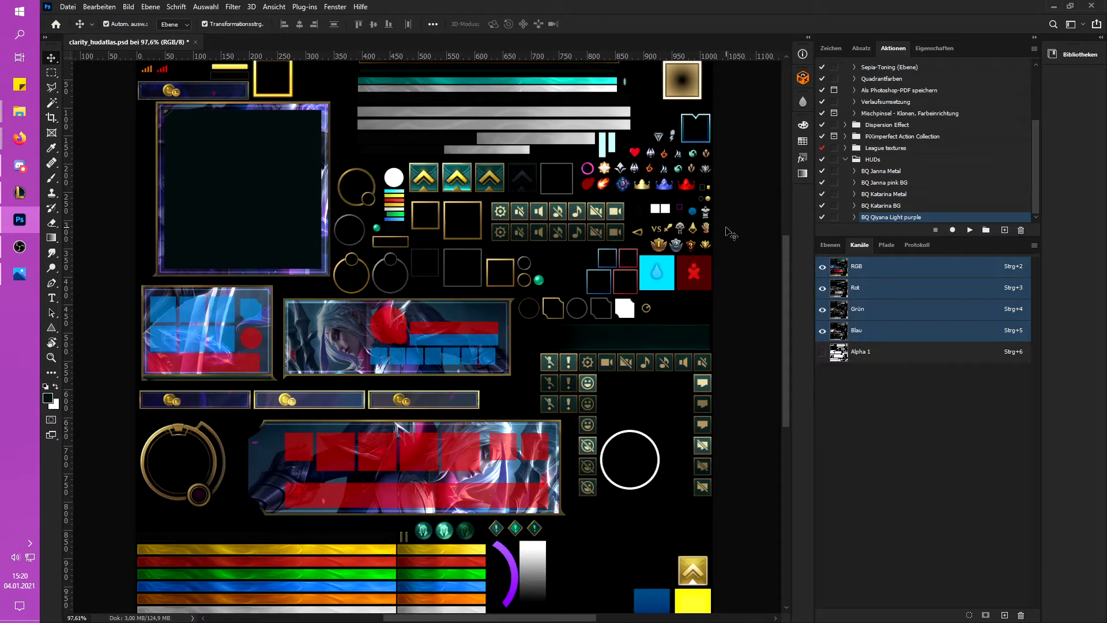
Step: Select the Metallics layer in clarity_hudatlas.psd and study the metal colours in the Battle Queen Qiyana splash art
{"action": "left_click", "coordinate": [830, 245]}
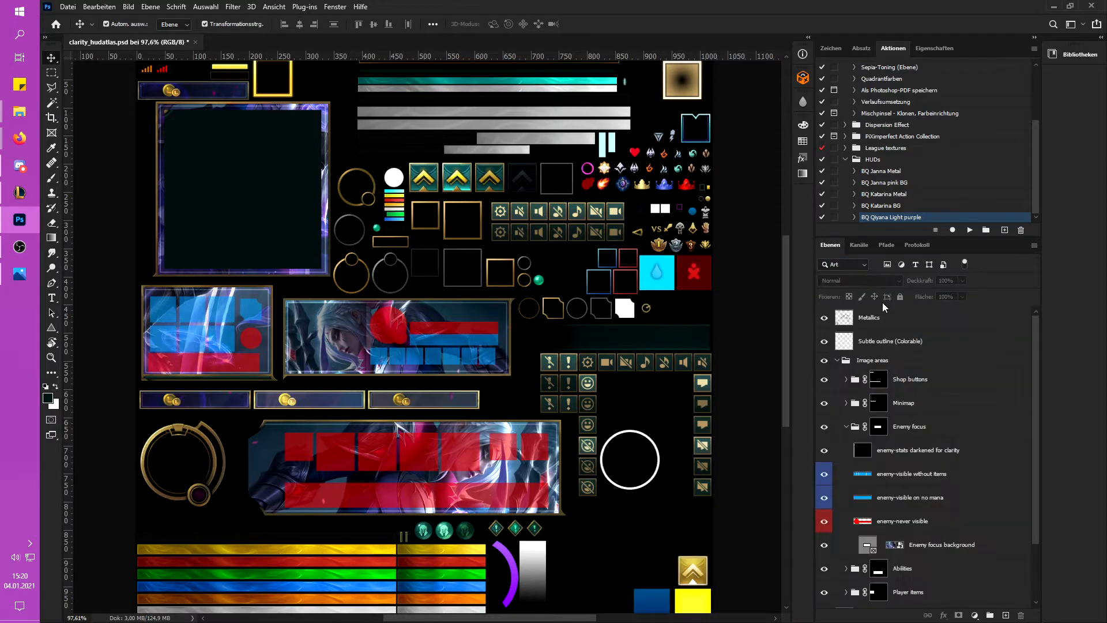
{"action": "left_click", "coordinate": [882, 318]}
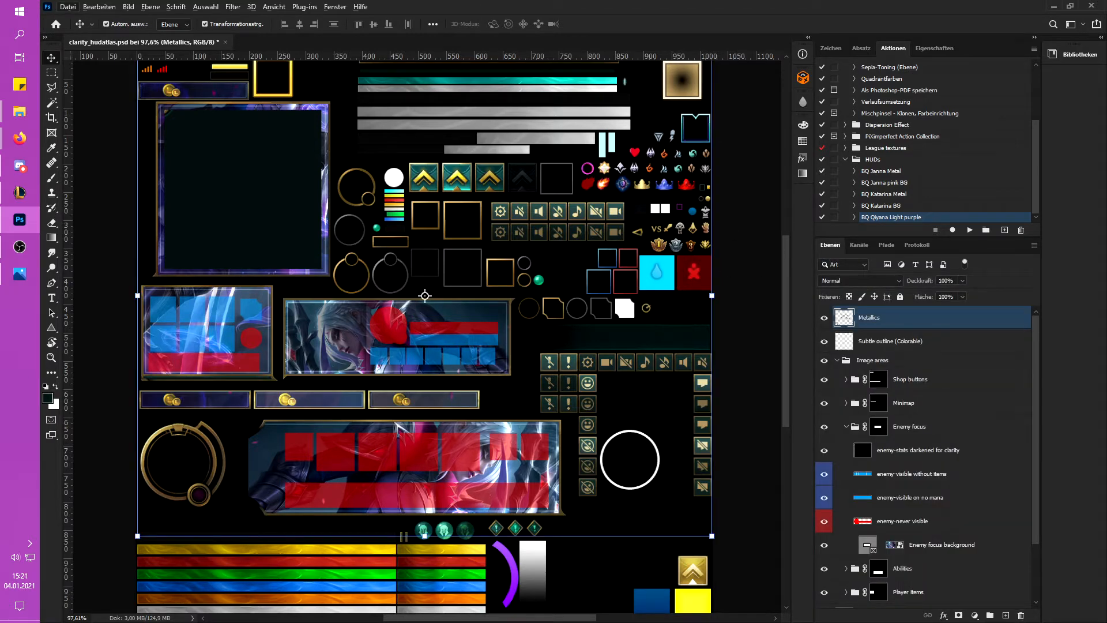
{"action": "key", "text": "alt+Tab"}
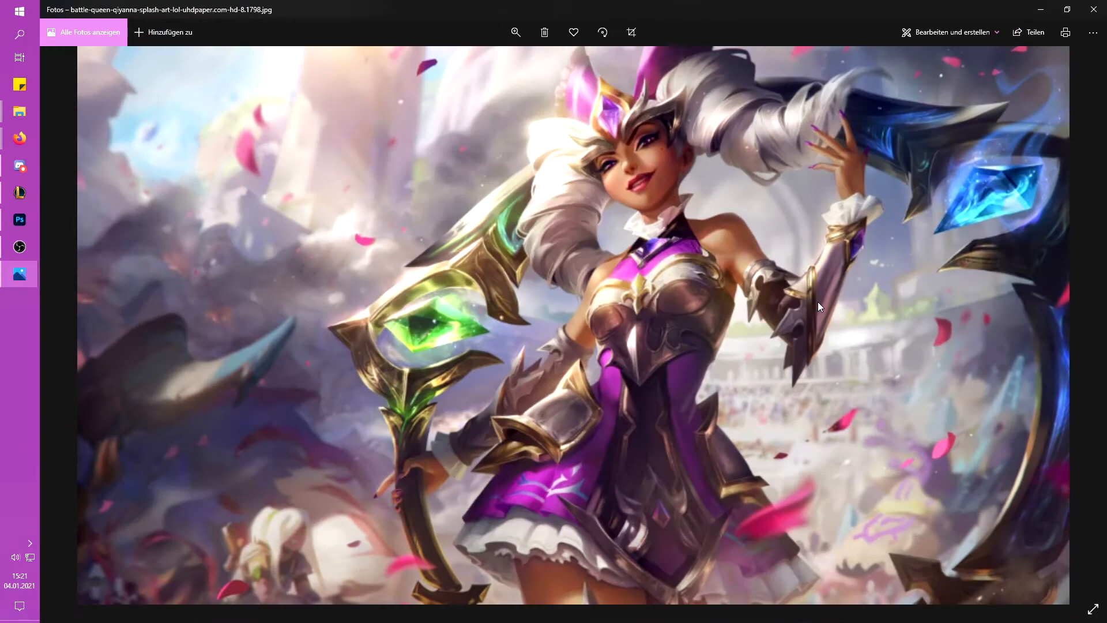
{"action": "left_click", "coordinate": [1067, 10]}
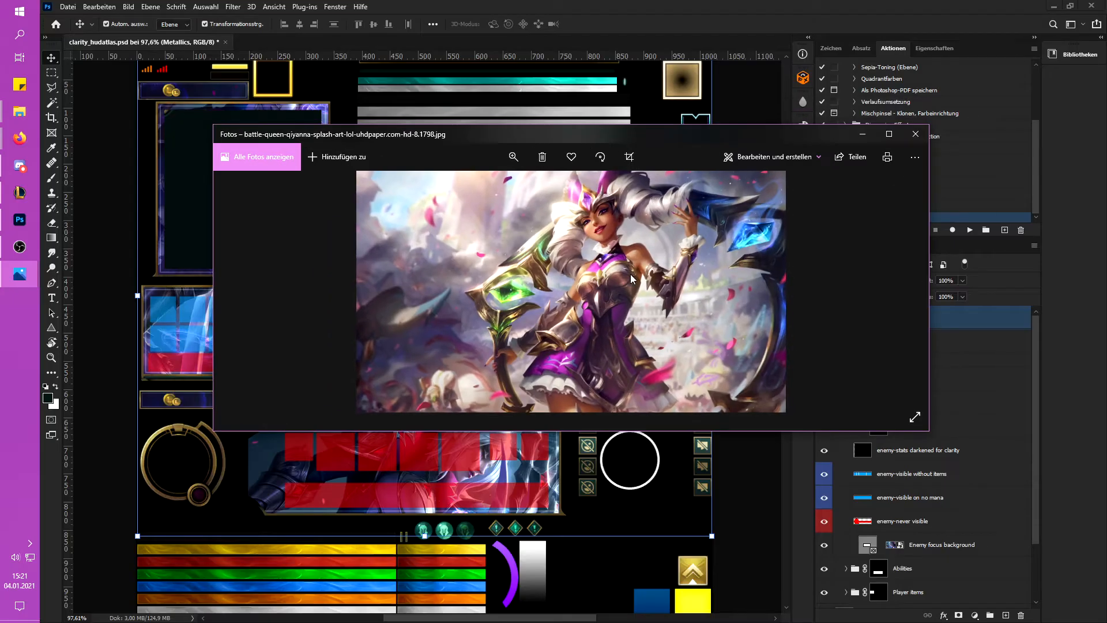
{"action": "left_click", "coordinate": [890, 134]}
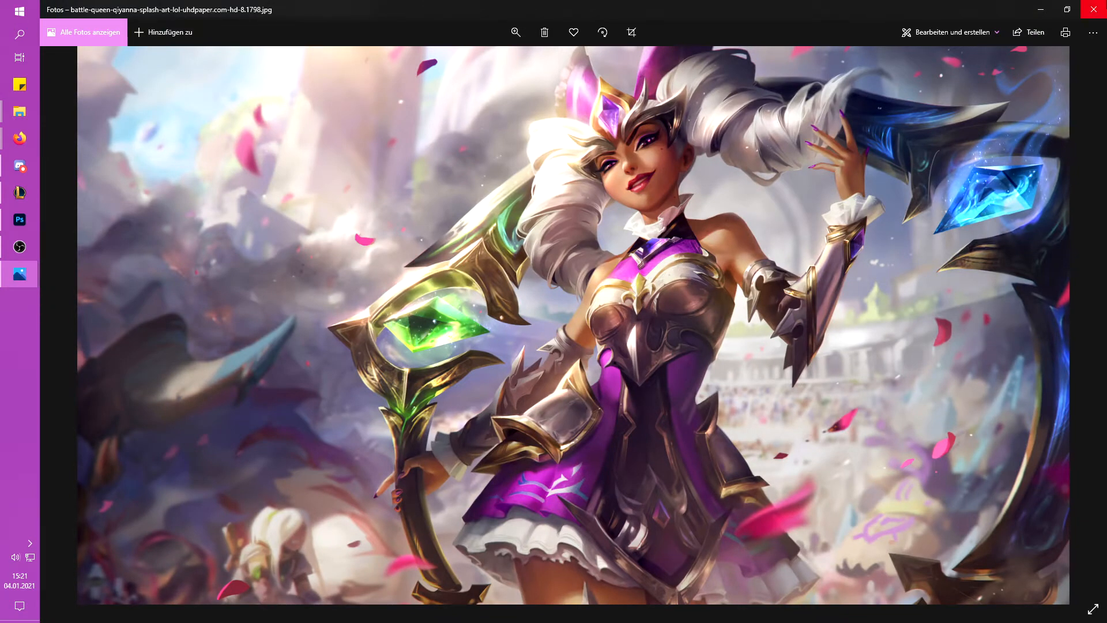
{"action": "left_click", "coordinate": [1093, 9]}
{"action": "scroll", "coordinate": [546, 403], "scroll_direction": "up", "scroll_amount": 1}
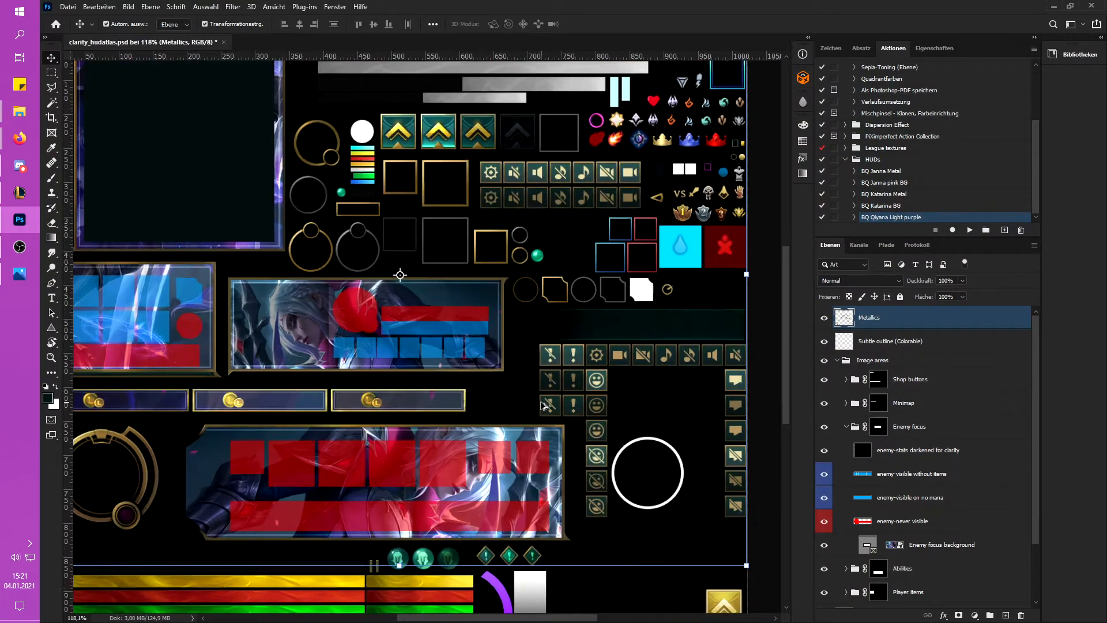
Step: Create an action named "BQ Metallics" in the HUDs set and start recording it
{"action": "left_click", "coordinate": [1006, 231]}
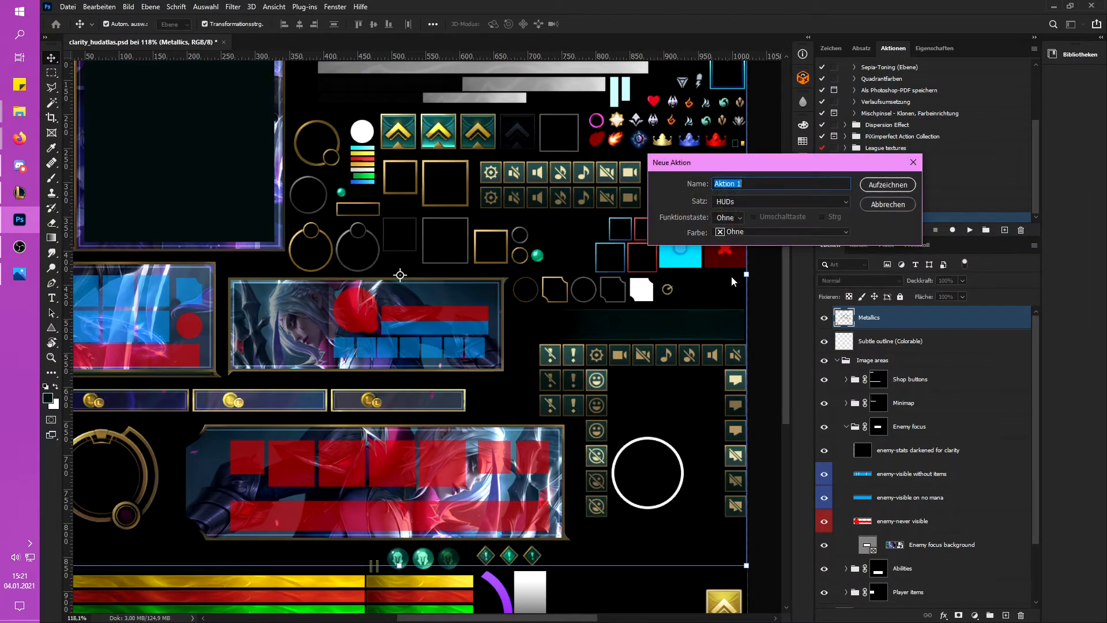
{"action": "type", "text": "BQ Metallics"}
{"action": "left_click", "coordinate": [902, 184]}
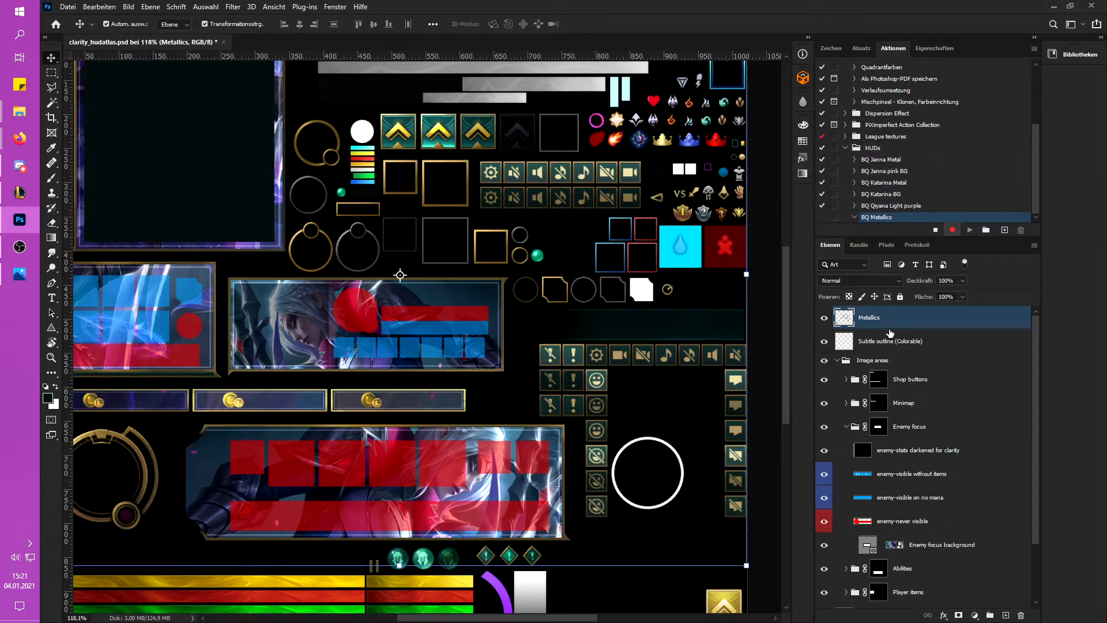
Step: Add a Hue/Saturation adjustment layer above the Metallics layer, enable Colorize, and clip it to Metallics
{"action": "left_click", "coordinate": [974, 615]}
{"action": "left_click", "coordinate": [1031, 504]}
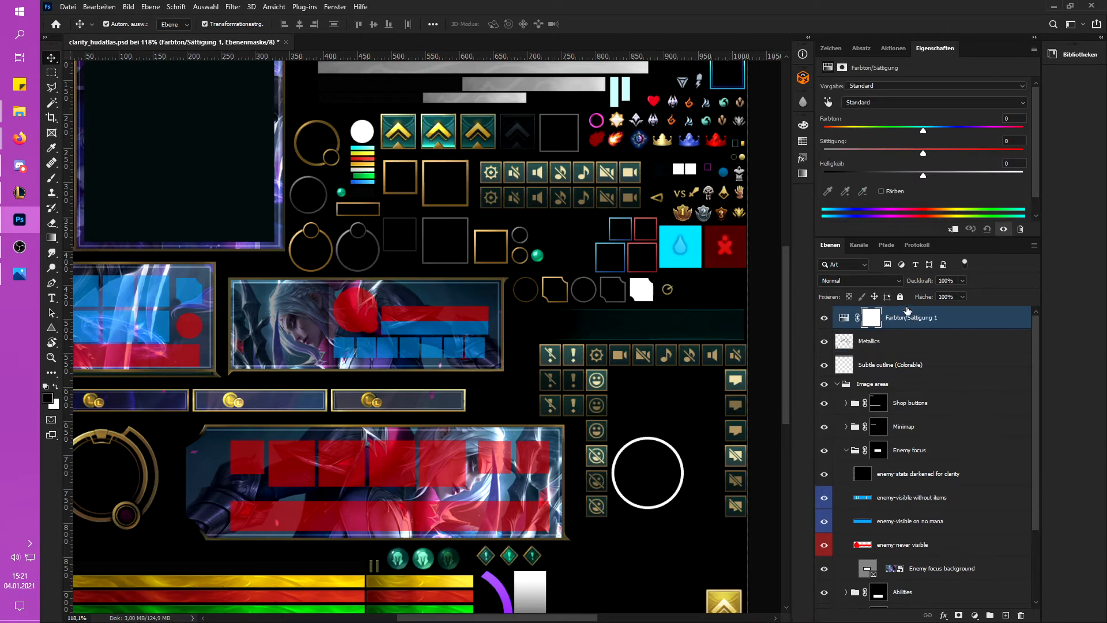
{"action": "left_click", "coordinate": [882, 191]}
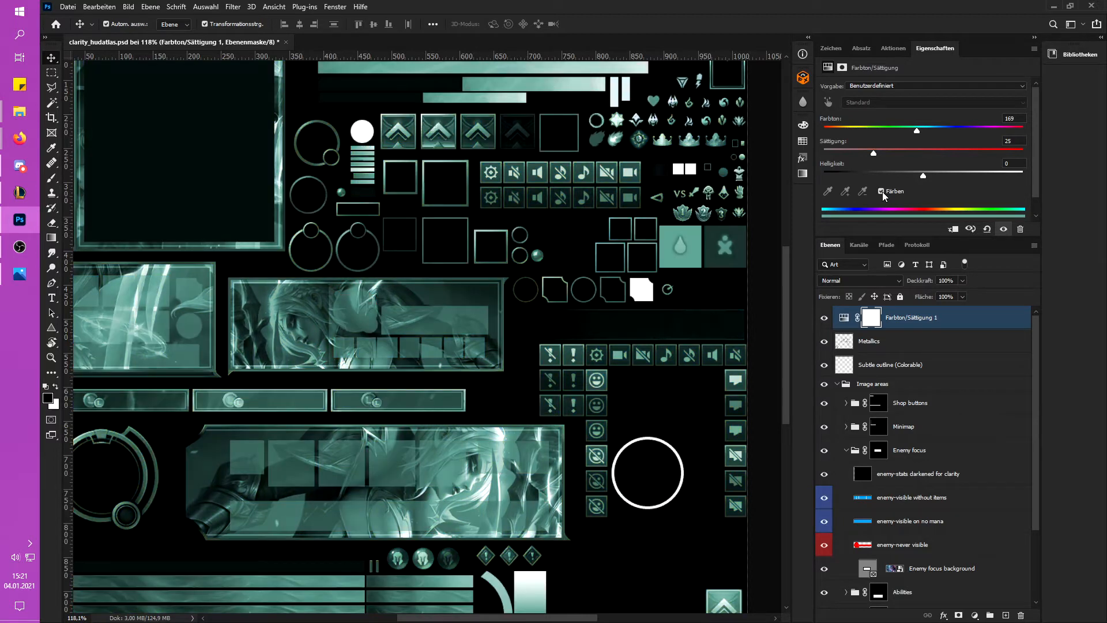
{"action": "left_click", "coordinate": [904, 327], "text": "alt"}
{"action": "left_click", "coordinate": [903, 327], "text": "alt"}
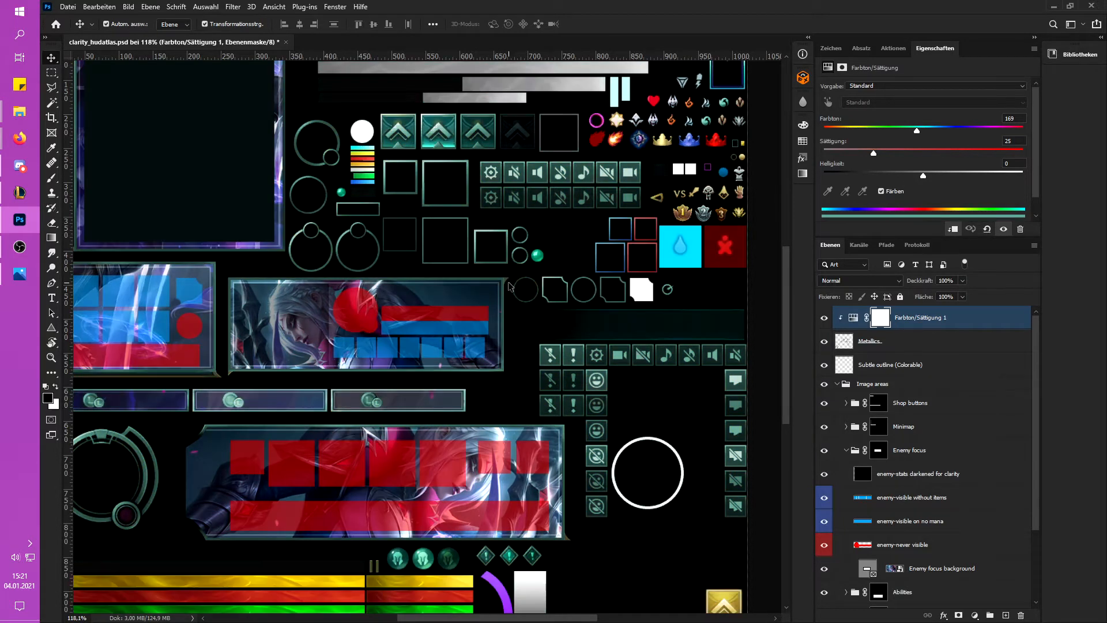
Step: Tint the metallics gold with hue 43, saturation 51 and lightness +35, comparing them with the Qiyana splash art
{"action": "scroll", "coordinate": [506, 321], "scroll_direction": "up", "scroll_amount": 3}
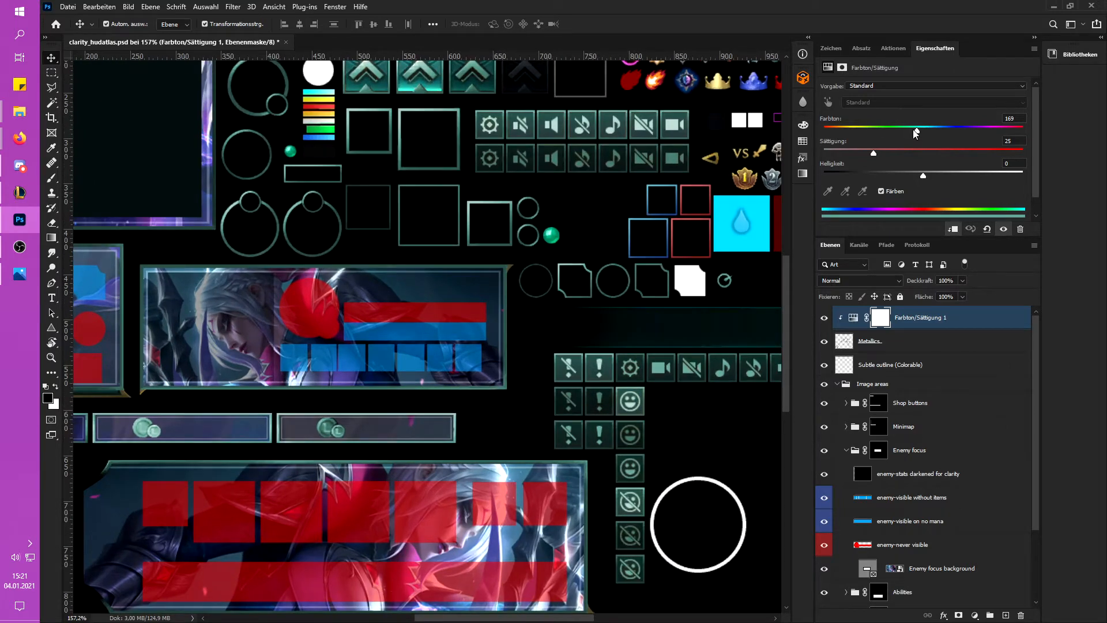
{"action": "left_click_drag", "start_coordinate": [916, 132], "coordinate": [957, 178]}
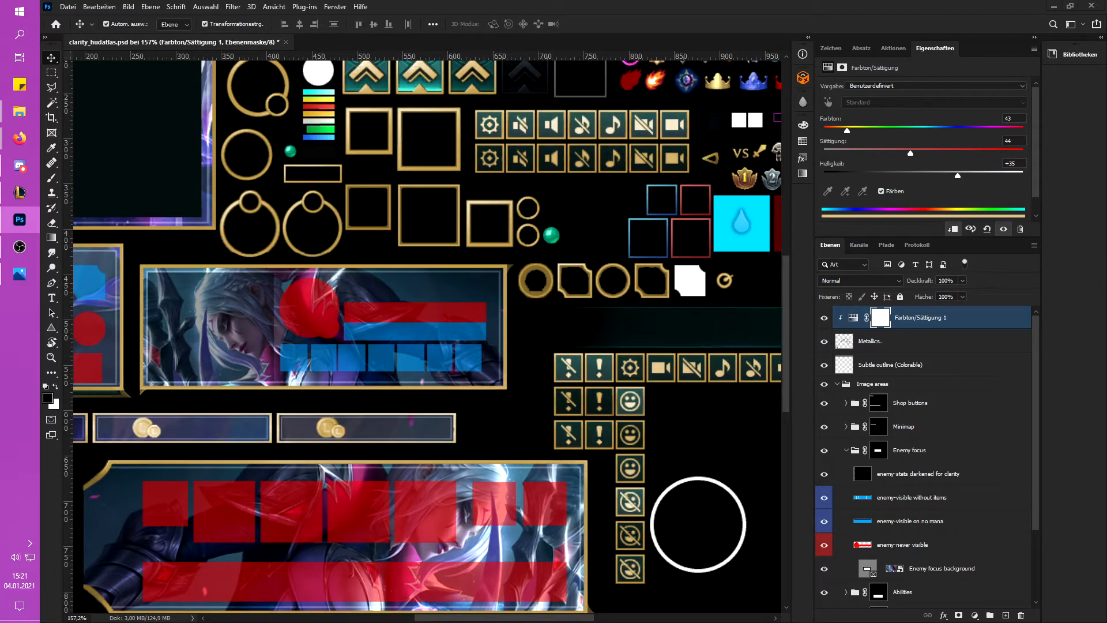
{"action": "key", "text": "alt+Tab"}
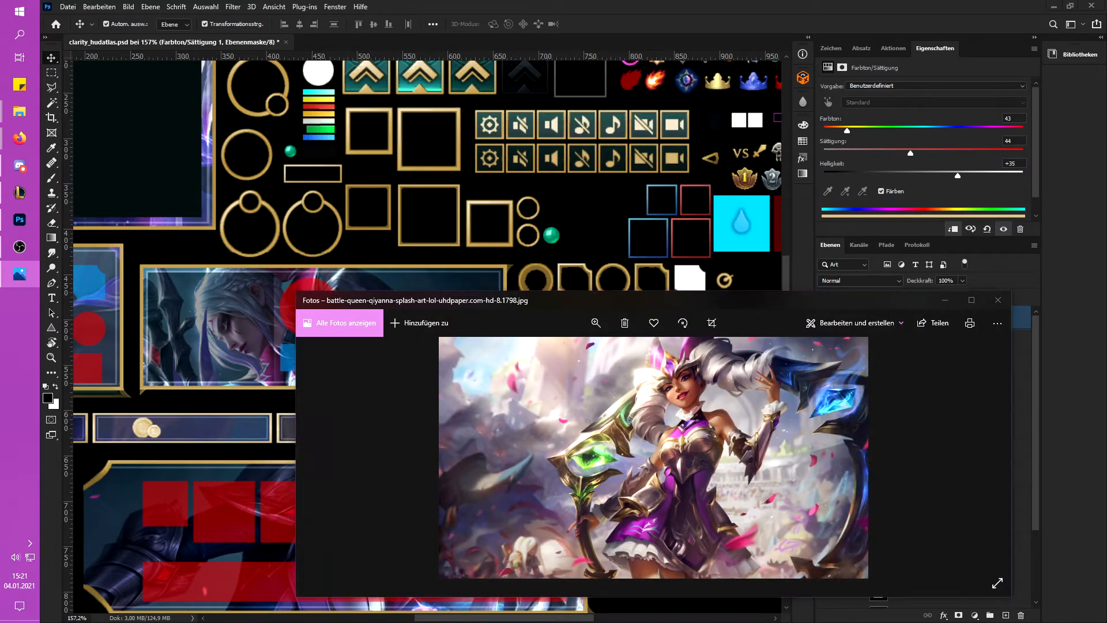
{"action": "key", "text": "alt+Tab"}
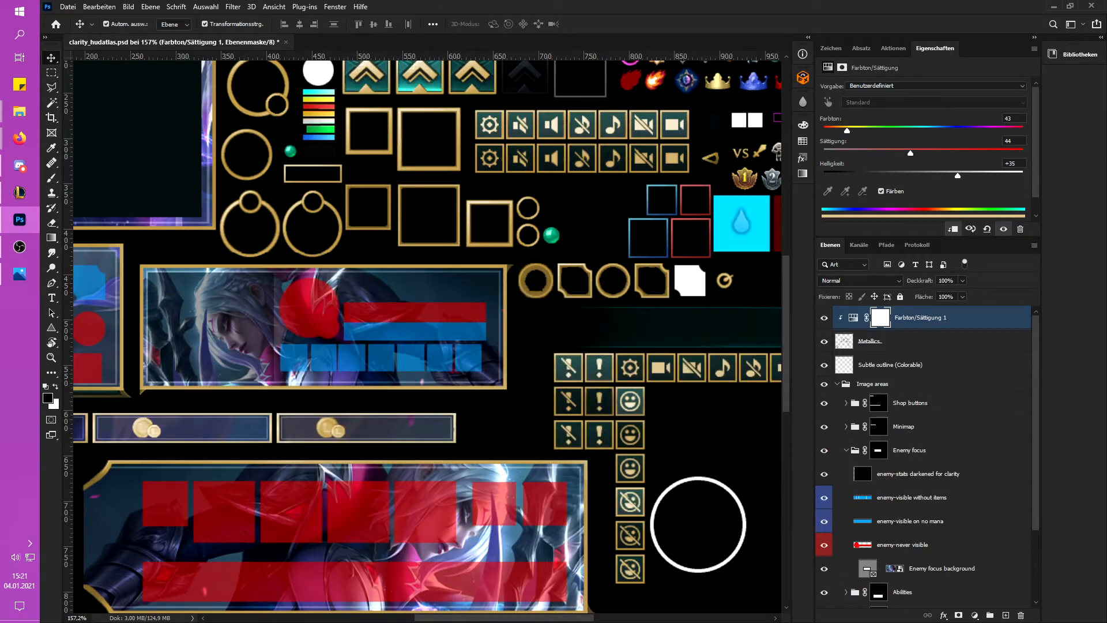
{"action": "left_click", "coordinate": [910, 154]}
{"action": "scroll", "coordinate": [625, 425], "scroll_direction": "down", "scroll_amount": 2}
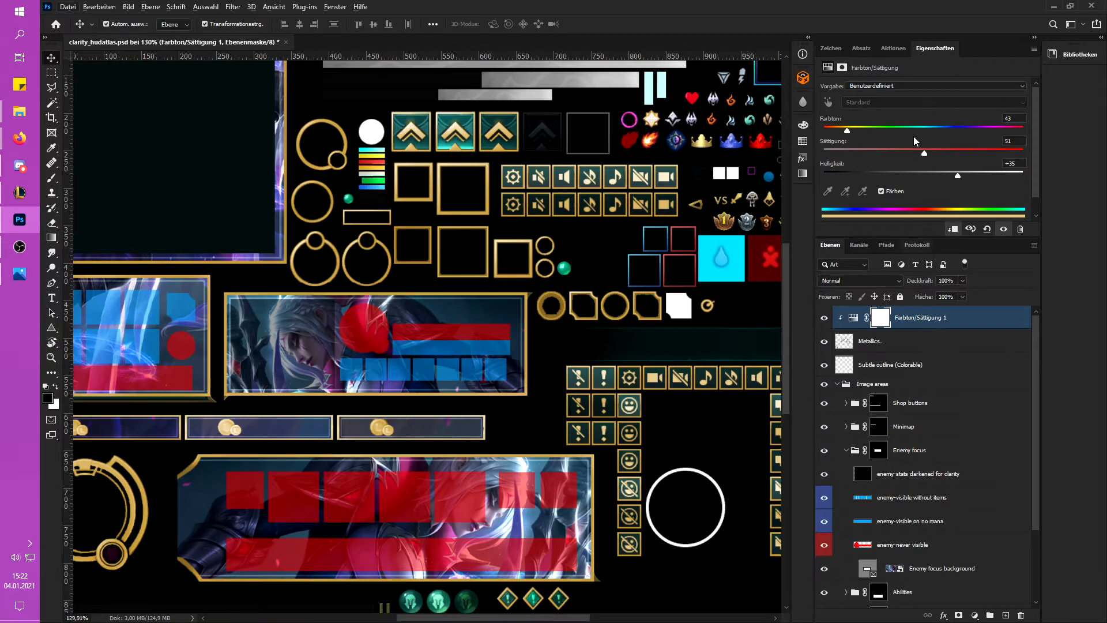
Step: Stop recording the BQ Metallics action and rename it "BQ Qiyana Metallics"
{"action": "left_click", "coordinate": [891, 49]}
{"action": "left_click", "coordinate": [934, 229]}
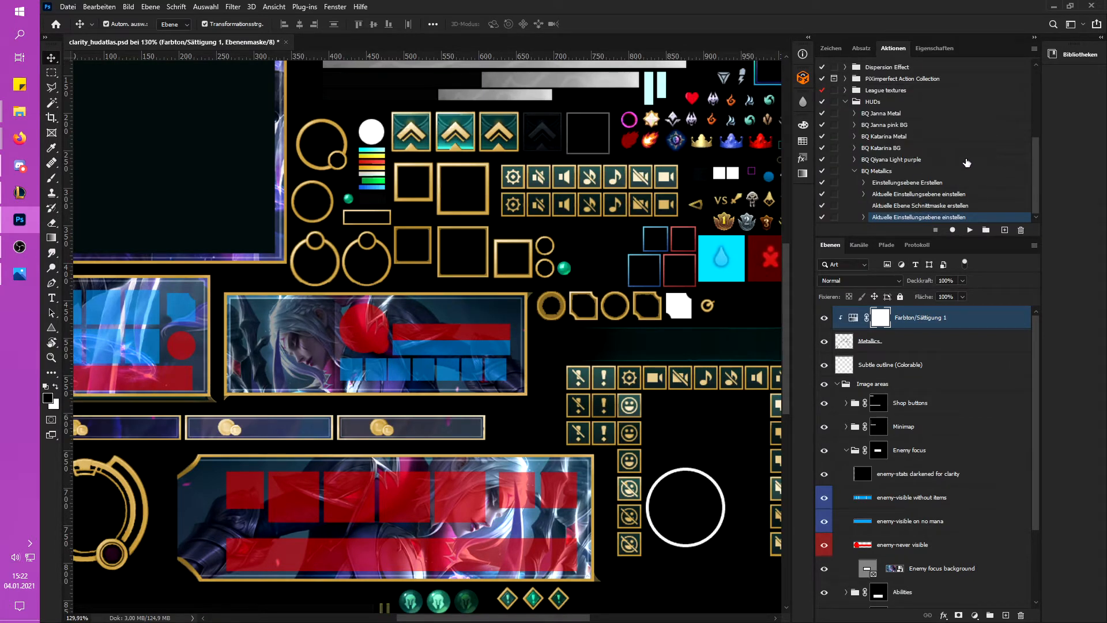
{"action": "left_click", "coordinate": [855, 171]}
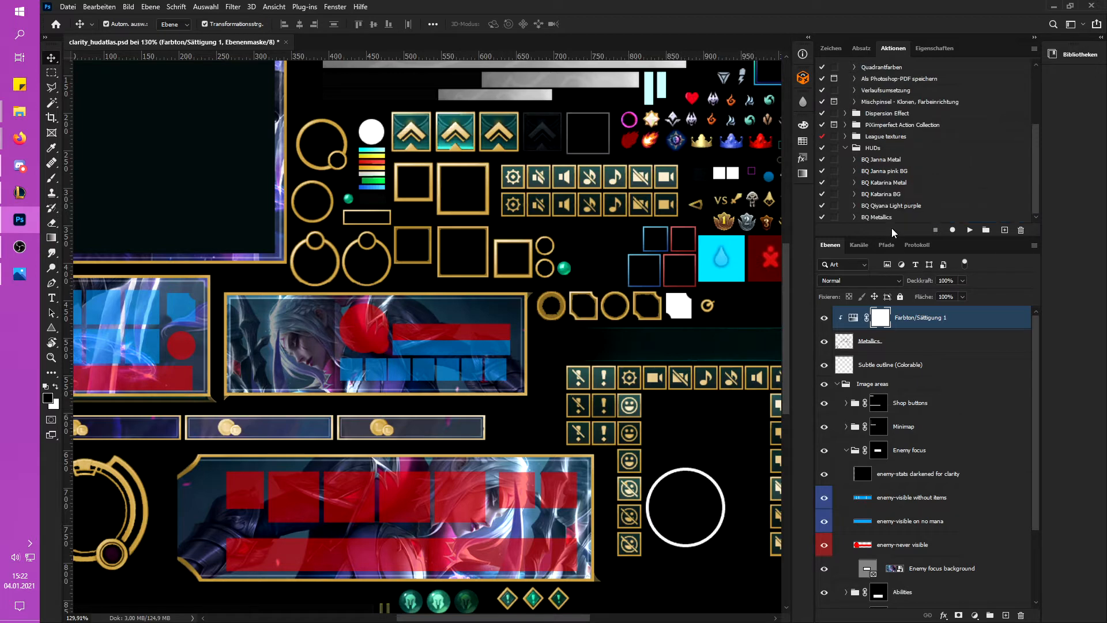
{"action": "double_click", "coordinate": [876, 218]}
{"action": "type", "text": "BQ Qiyana Metallics"}
{"action": "key", "text": "Return"}
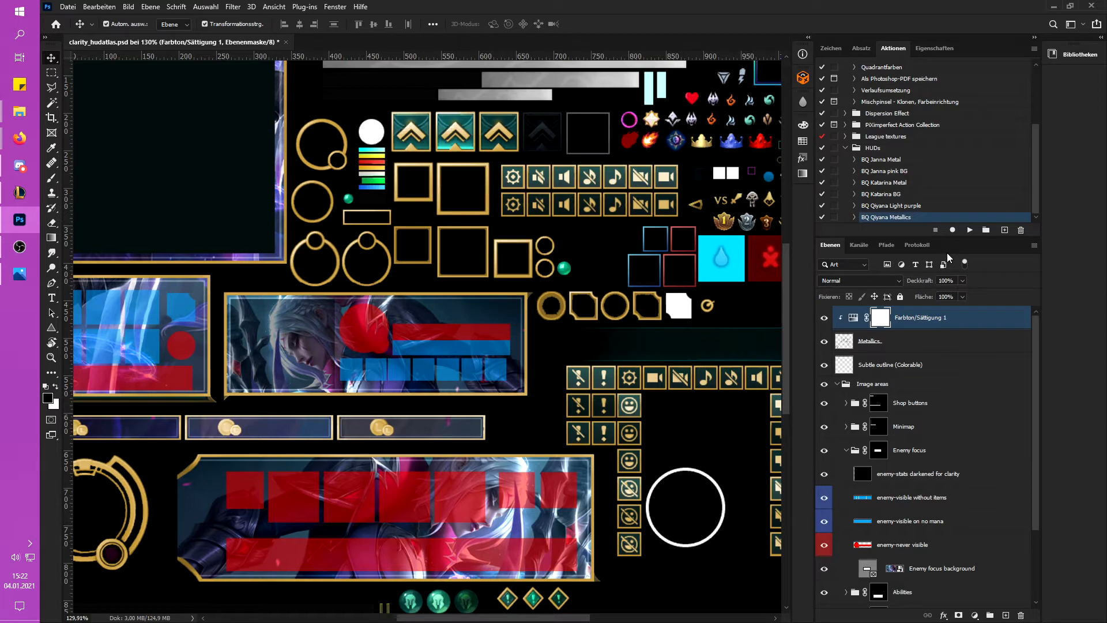
Step: Select the Backgrounds layer and start recording an action named "BQ Qiyana Backgrounds" in the HUDs set
{"action": "scroll", "coordinate": [543, 441], "scroll_direction": "down", "scroll_amount": 3}
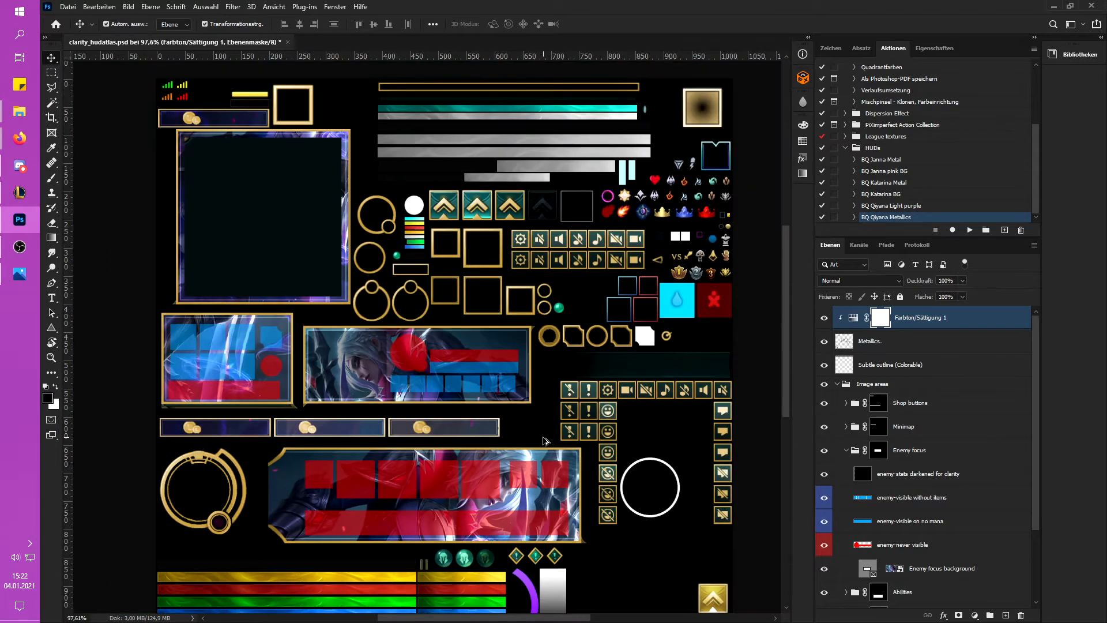
{"action": "scroll", "coordinate": [543, 441], "scroll_direction": "down", "scroll_amount": 2}
{"action": "left_click", "coordinate": [767, 309]}
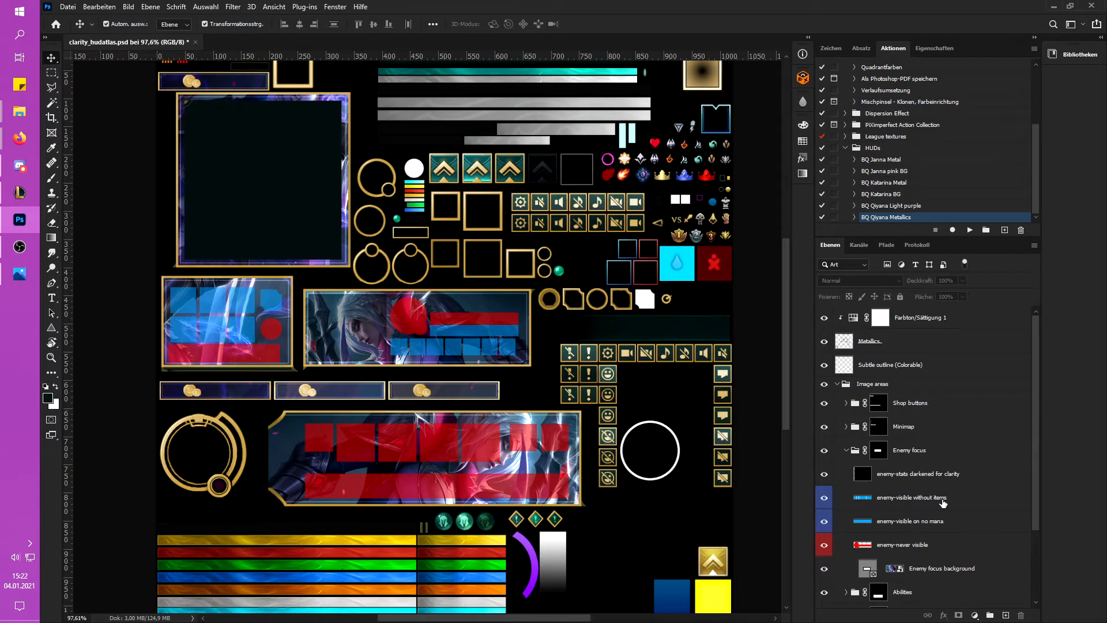
{"action": "left_click", "coordinate": [846, 450]}
{"action": "scroll", "coordinate": [940, 452], "scroll_direction": "down", "scroll_amount": 1}
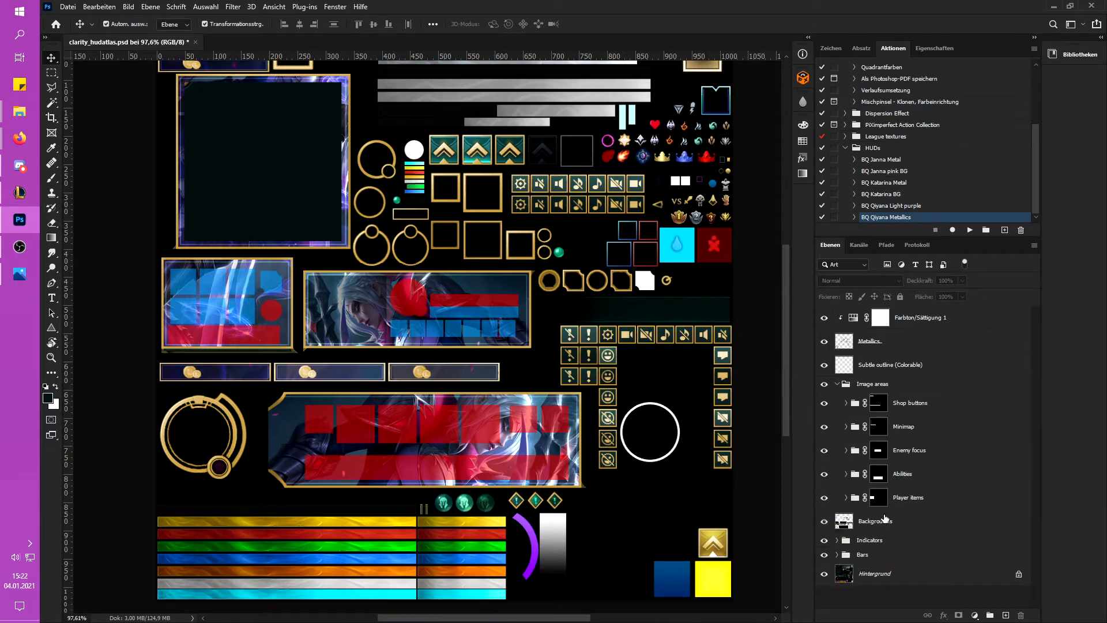
{"action": "left_click", "coordinate": [885, 519]}
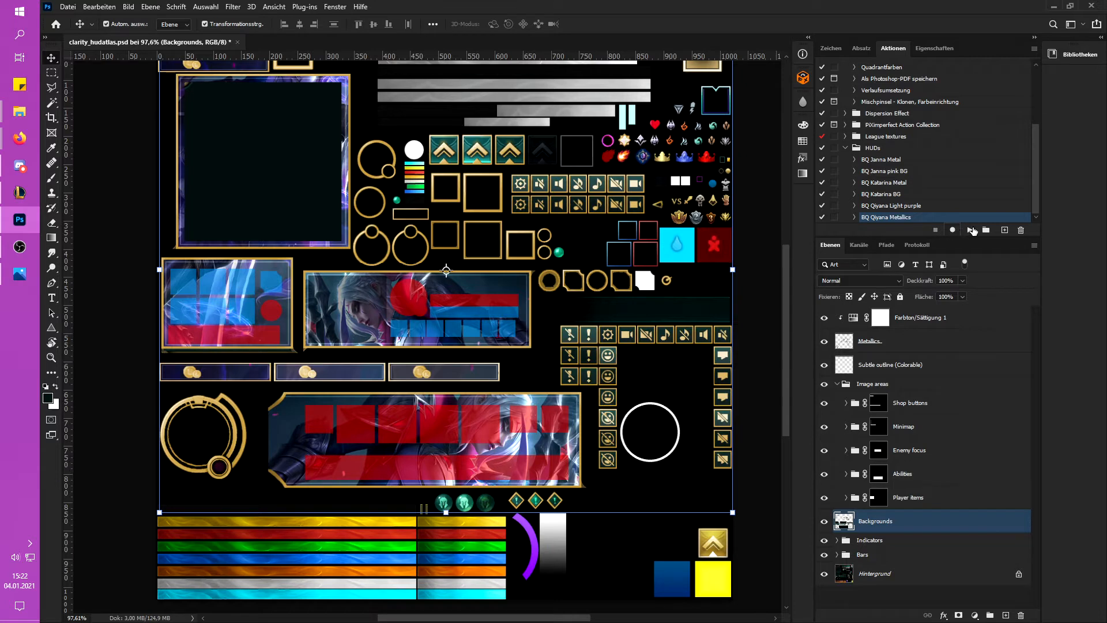
{"action": "left_click", "coordinate": [1005, 230]}
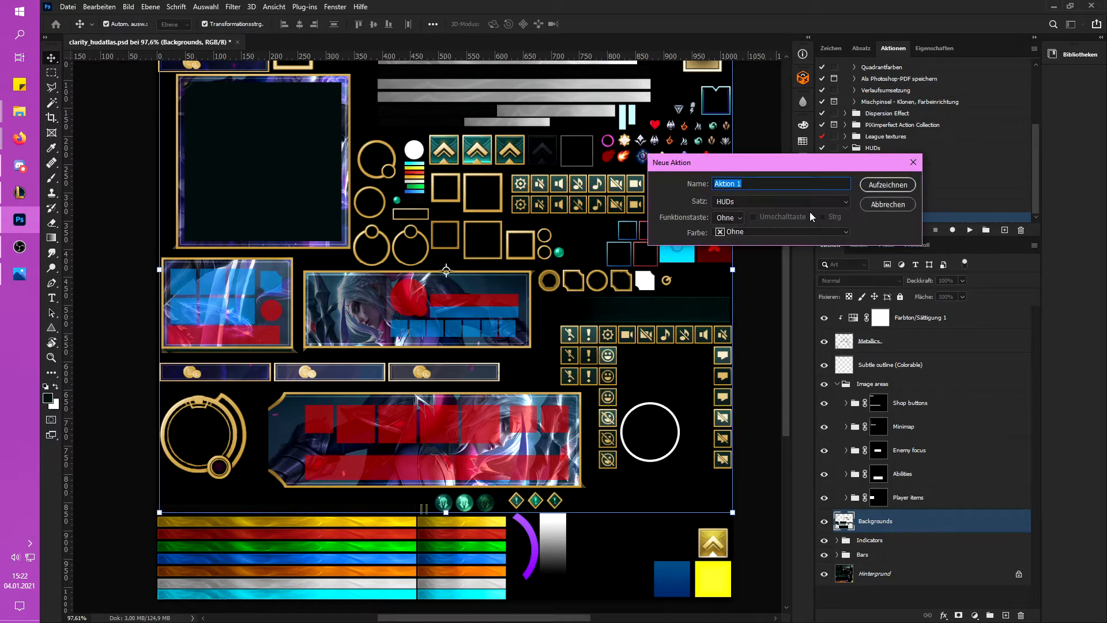
{"action": "type", "text": "BQ Qiyana Backgrounds"}
{"action": "key", "text": "Return"}
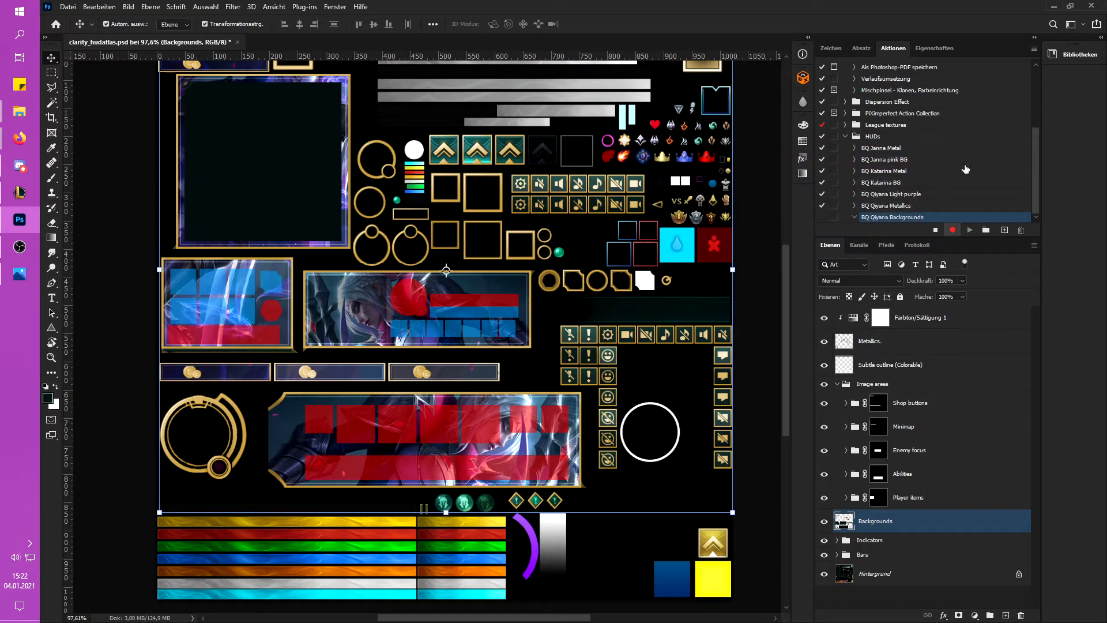
Step: Add a Hue/Saturation adjustment layer above the Backgrounds layer, enable Colorize, and clip it to Backgrounds
{"action": "left_click", "coordinate": [974, 616]}
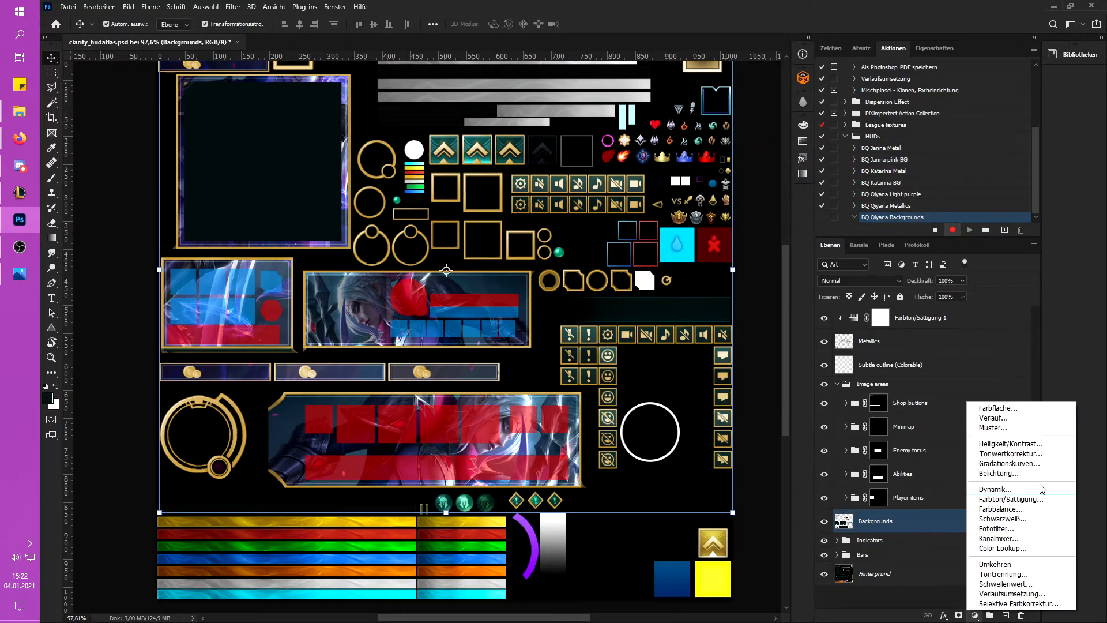
{"action": "left_click", "coordinate": [1018, 489]}
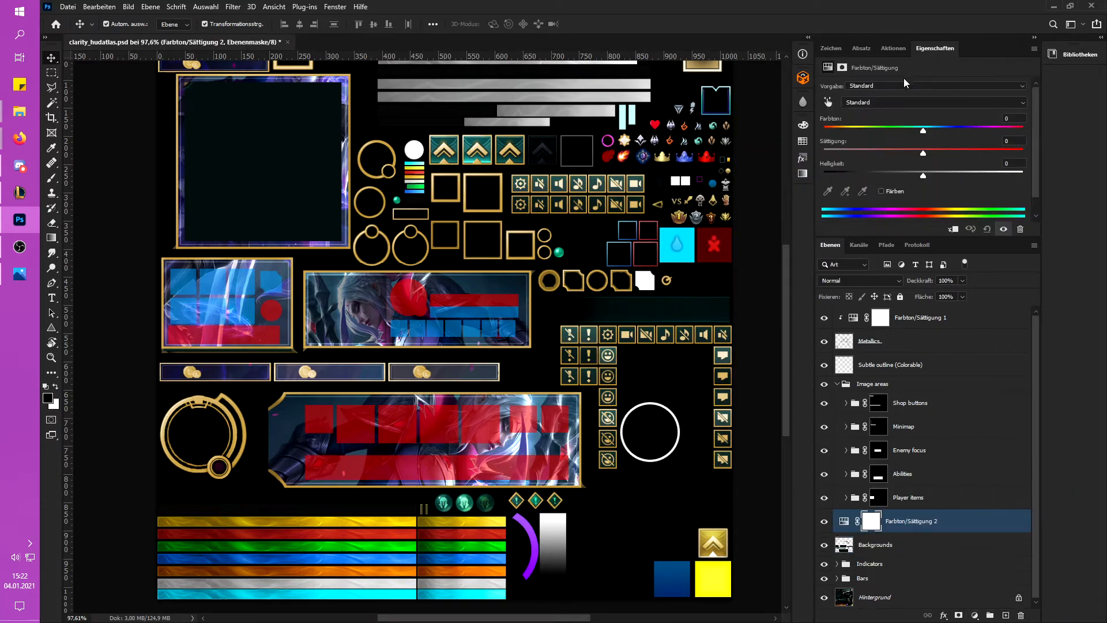
{"action": "left_click", "coordinate": [882, 191]}
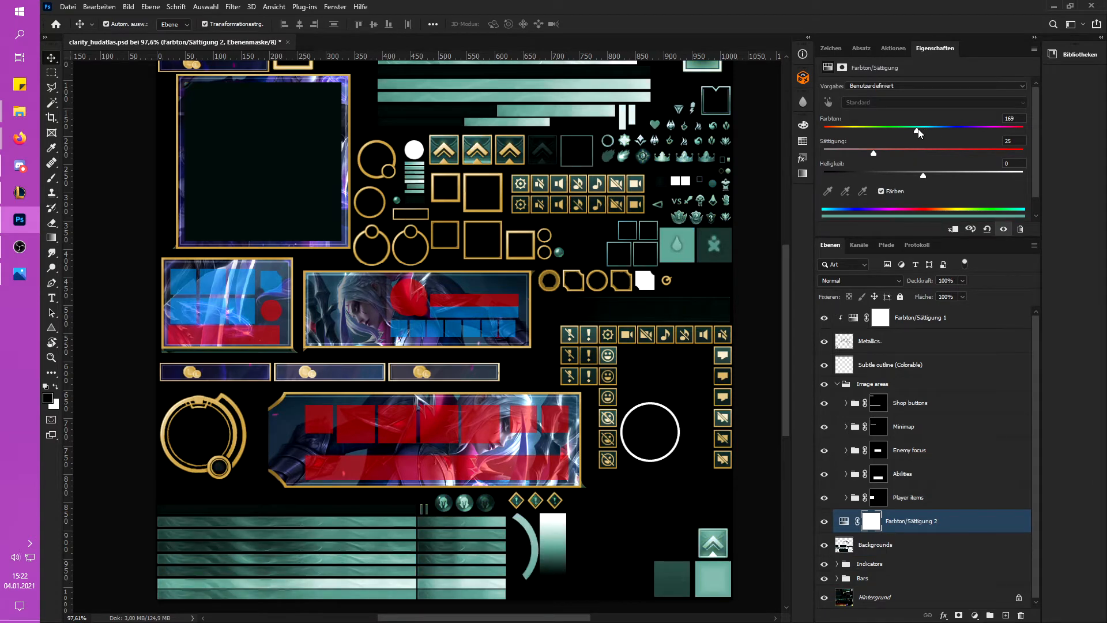
{"action": "left_click", "coordinate": [904, 537], "text": "alt"}
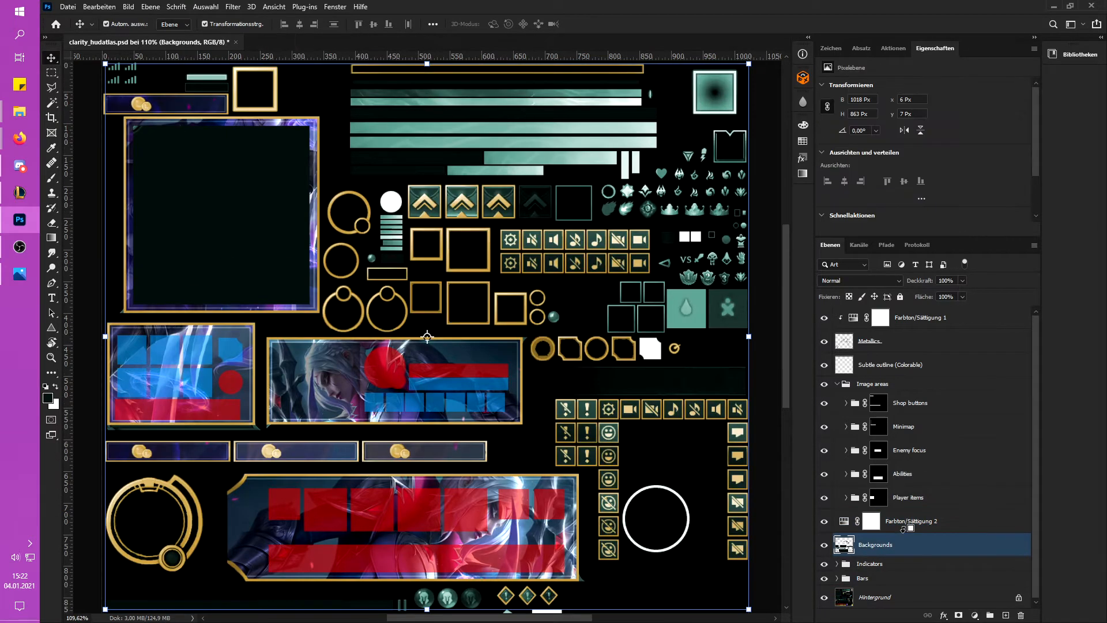
{"action": "left_click", "coordinate": [853, 530], "text": "alt"}
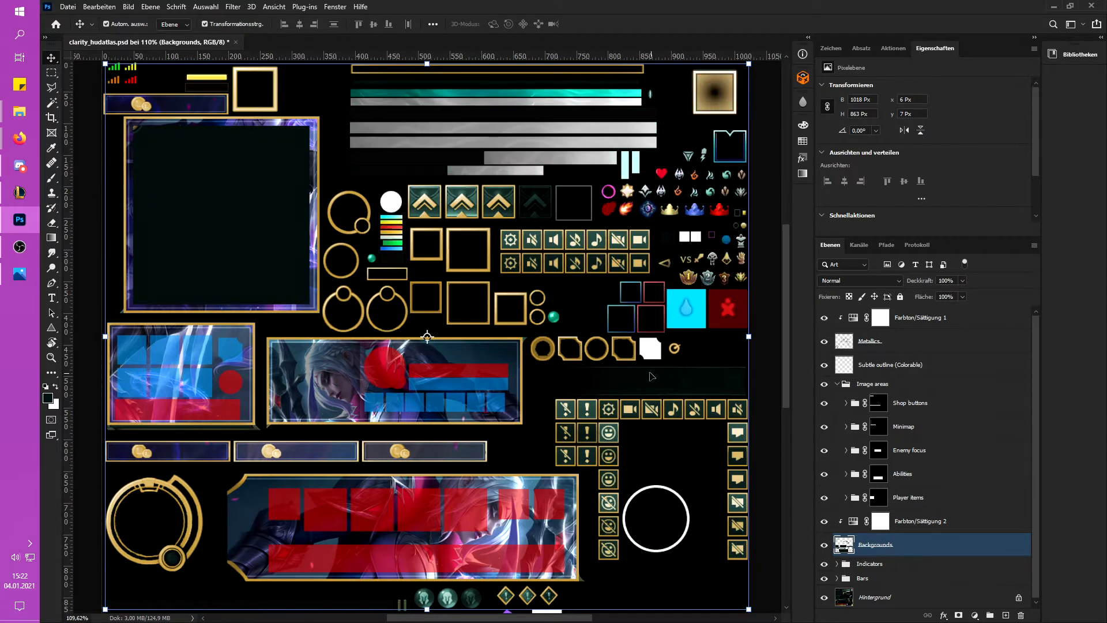
{"action": "scroll", "coordinate": [879, 535], "scroll_direction": "down", "scroll_amount": 1}
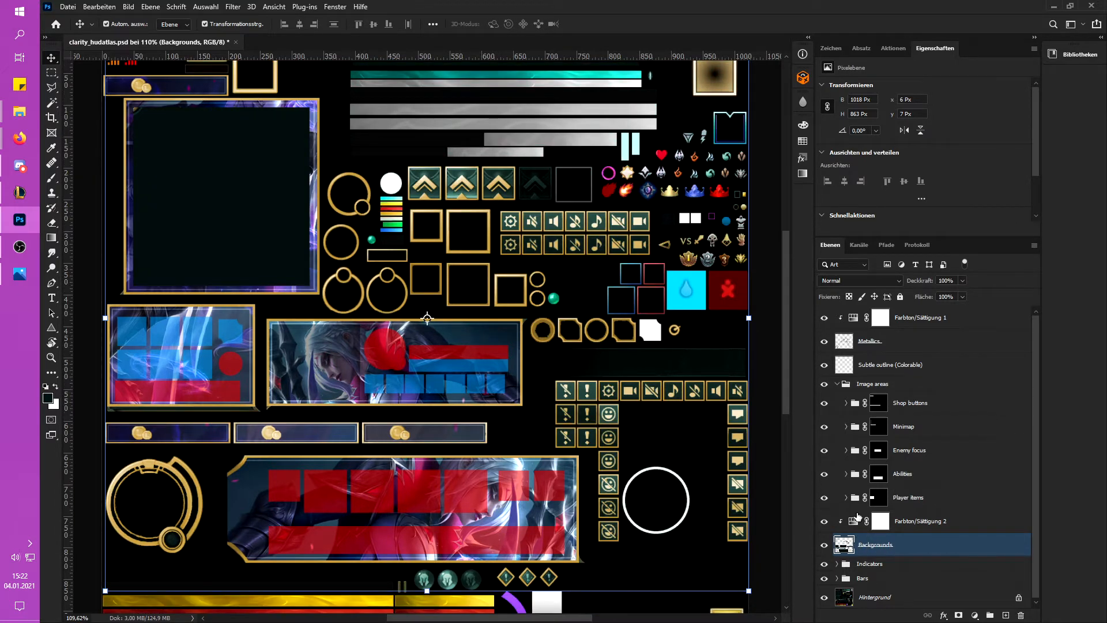
Step: Tint the backgrounds purple with hue 286 and saturation 67, and stop recording the action
{"action": "left_click", "coordinate": [858, 521]}
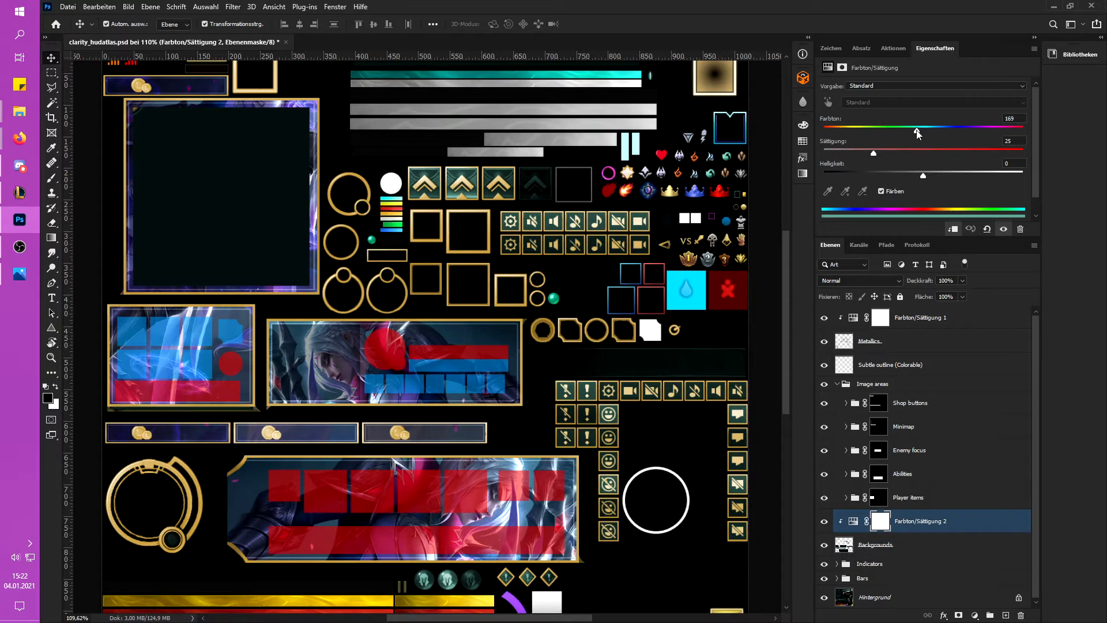
{"action": "left_click_drag", "start_coordinate": [917, 133], "coordinate": [974, 133]}
{"action": "left_click_drag", "start_coordinate": [871, 153], "coordinate": [981, 131]}
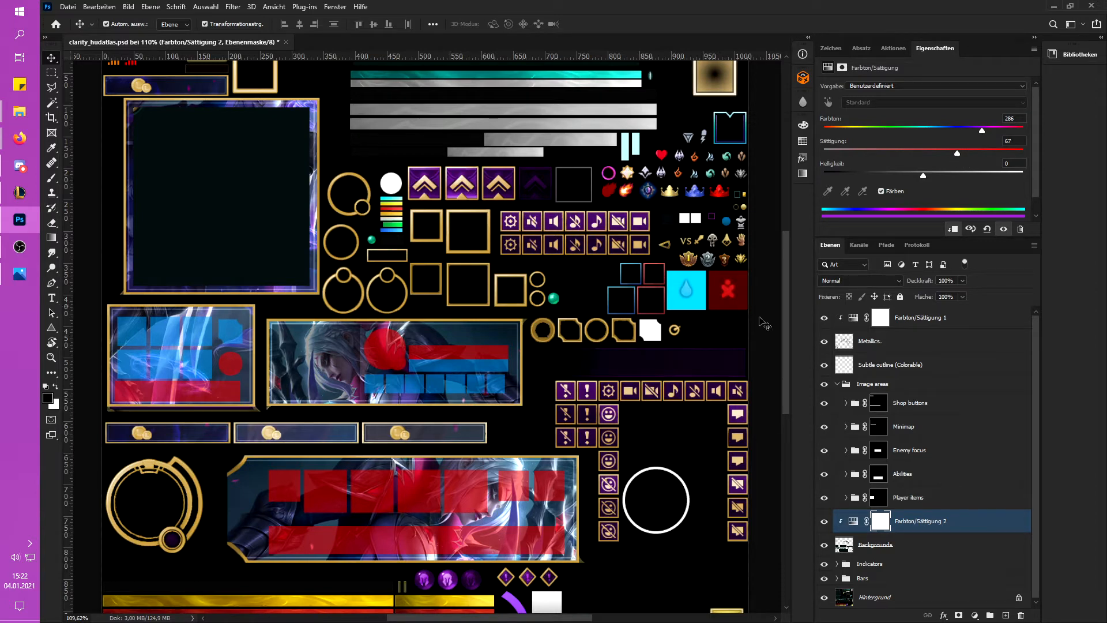
{"action": "scroll", "coordinate": [669, 386], "scroll_direction": "down", "scroll_amount": 2}
{"action": "left_click", "coordinate": [902, 50]}
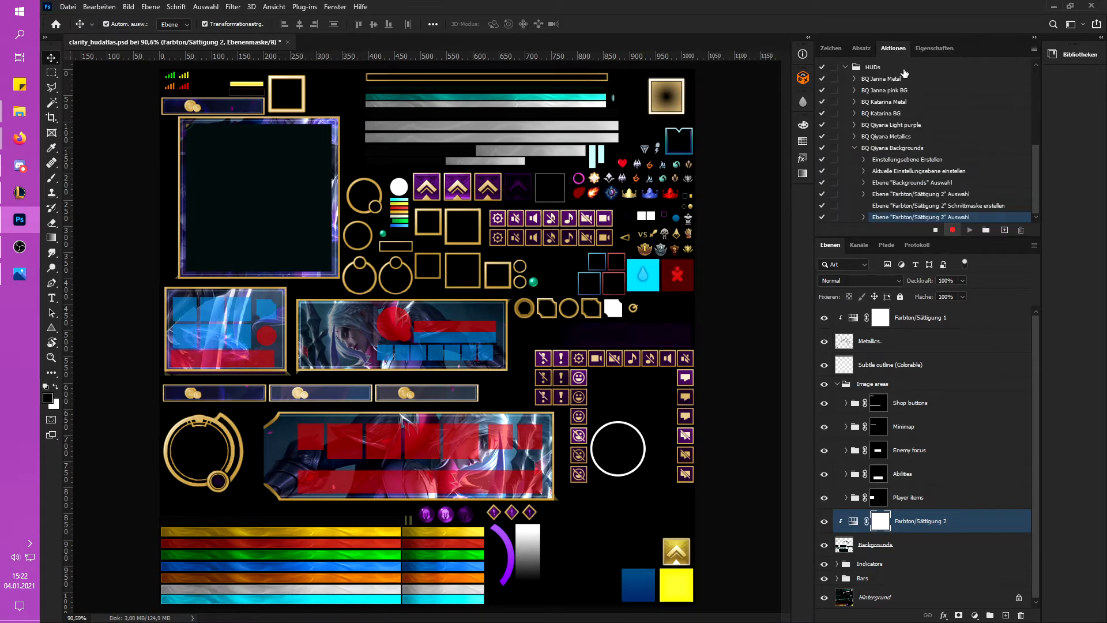
{"action": "left_click", "coordinate": [937, 230]}
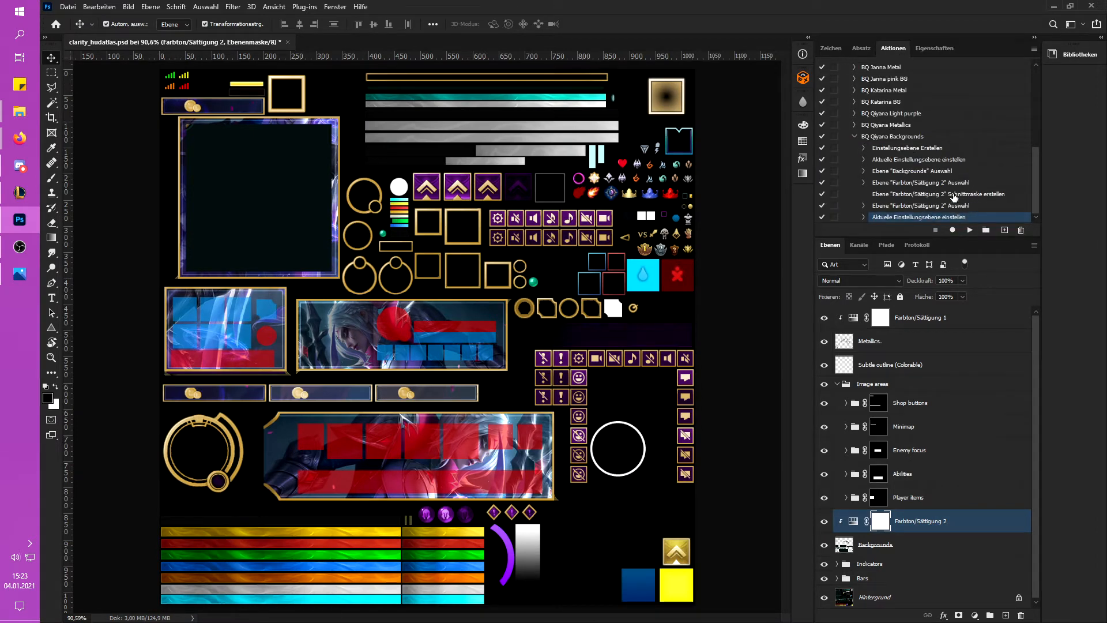
Step: Delete the two recorded "Farbton/Sättigung 2" selection commands and the "Backgrounds" selection command from the BQ Qiyana Backgrounds action
{"action": "left_click", "coordinate": [936, 206]}
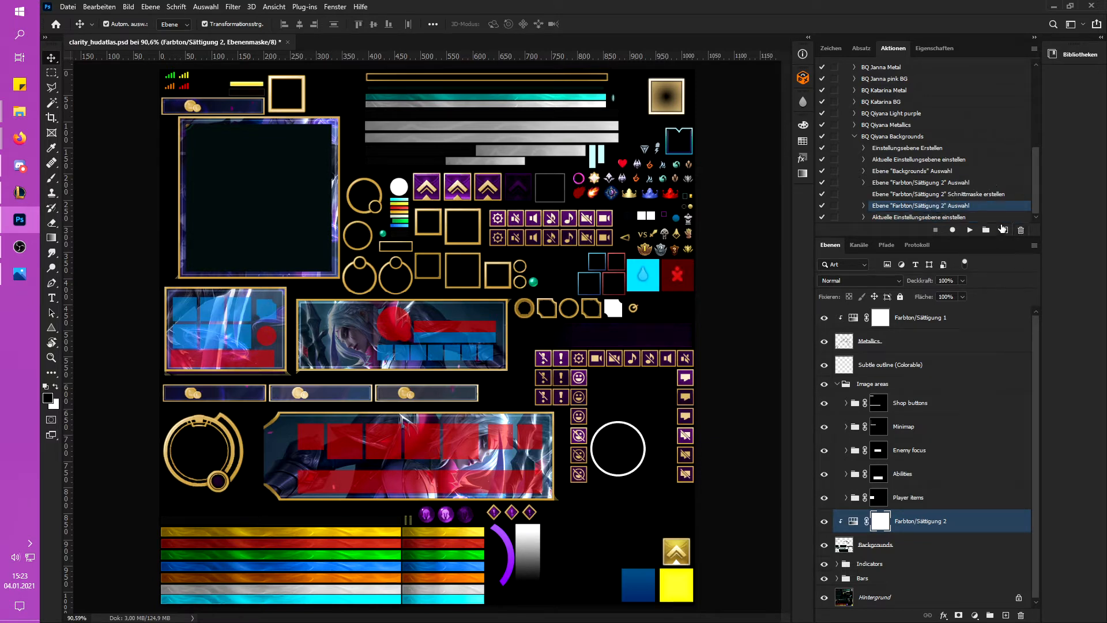
{"action": "left_click", "coordinate": [950, 183], "text": "ctrl"}
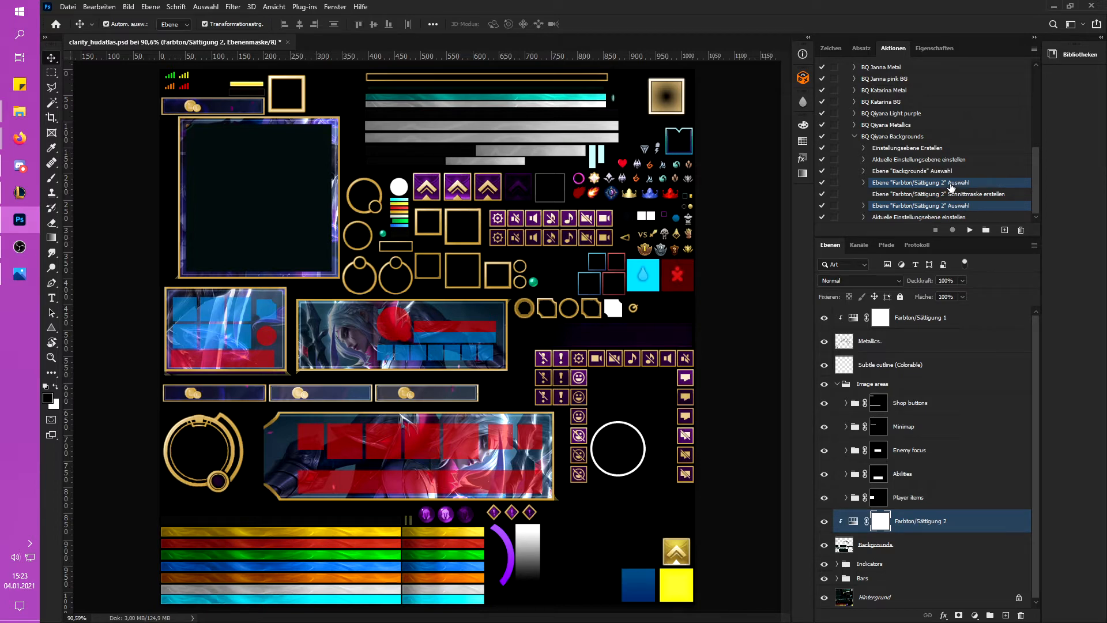
{"action": "left_click", "coordinate": [950, 185]}
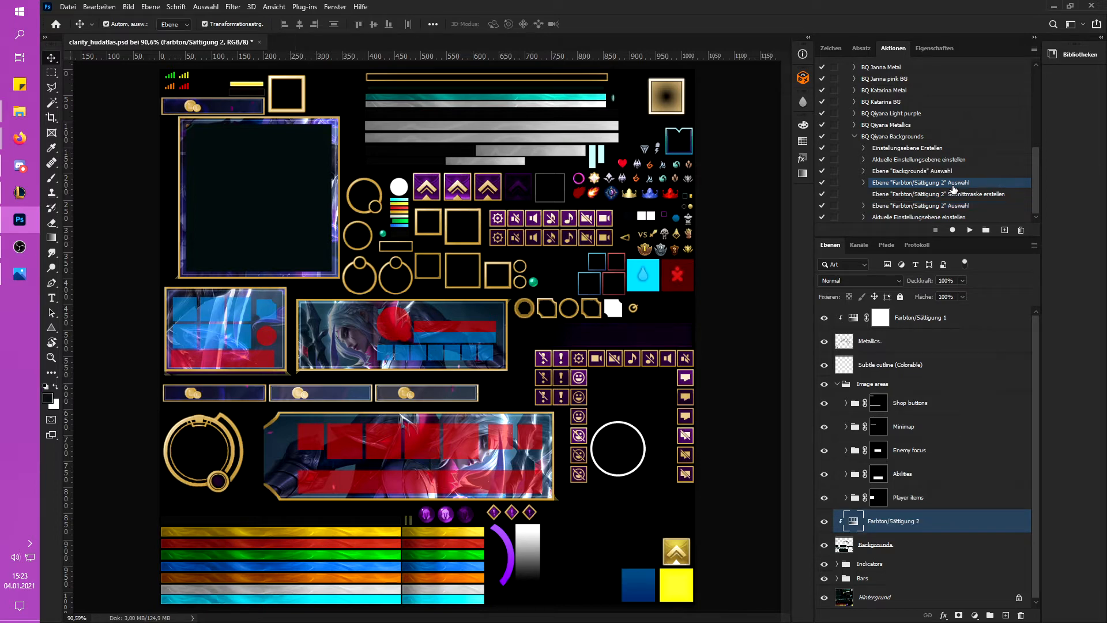
{"action": "left_click", "coordinate": [1021, 229]}
{"action": "left_click", "coordinate": [526, 240]}
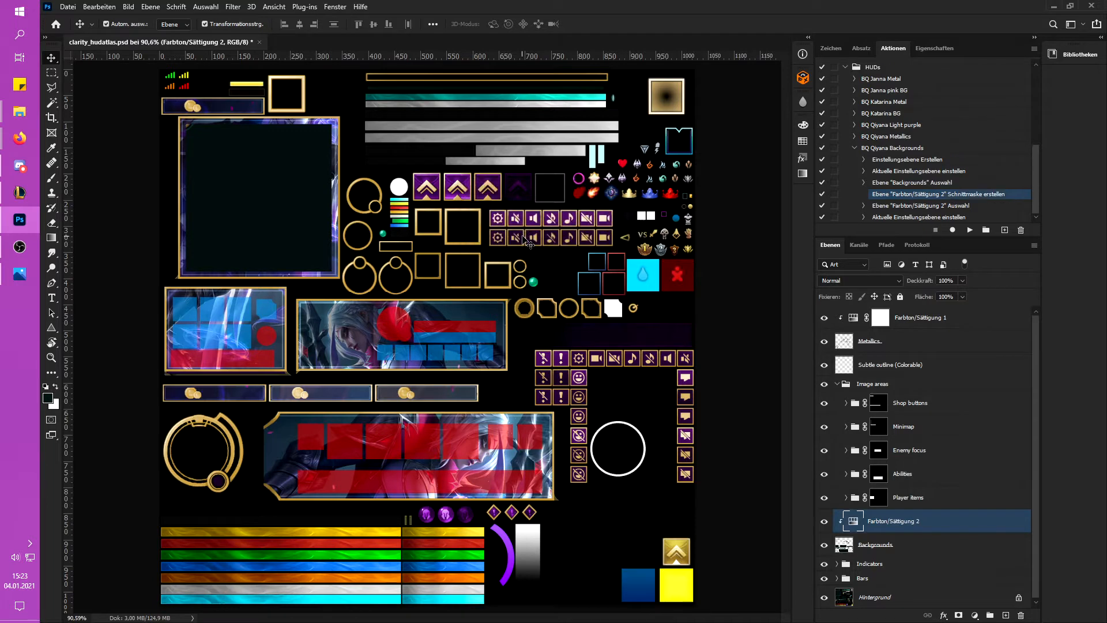
{"action": "left_click", "coordinate": [963, 206]}
{"action": "left_click", "coordinate": [1021, 230]}
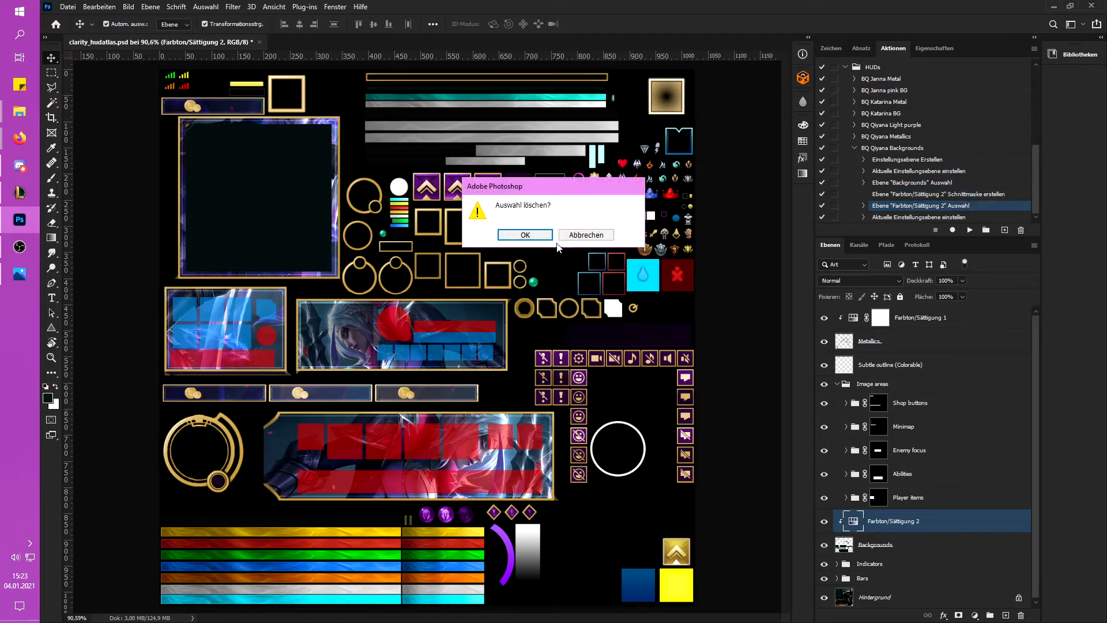
{"action": "left_click", "coordinate": [525, 234]}
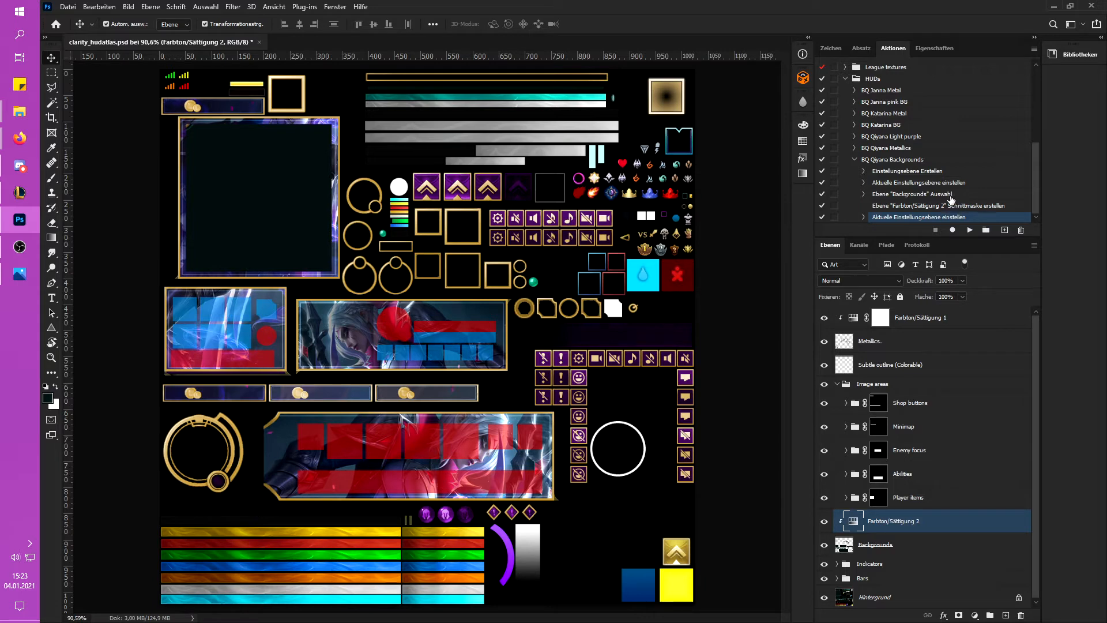
{"action": "left_click", "coordinate": [949, 195]}
{"action": "left_click", "coordinate": [1019, 230]}
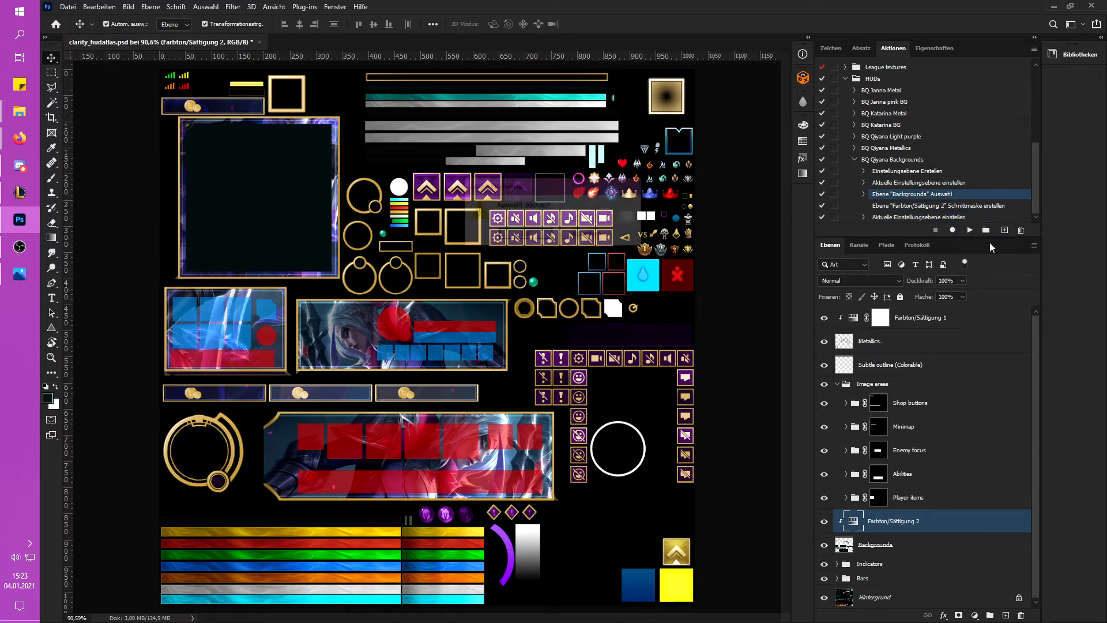
{"action": "left_click", "coordinate": [516, 235]}
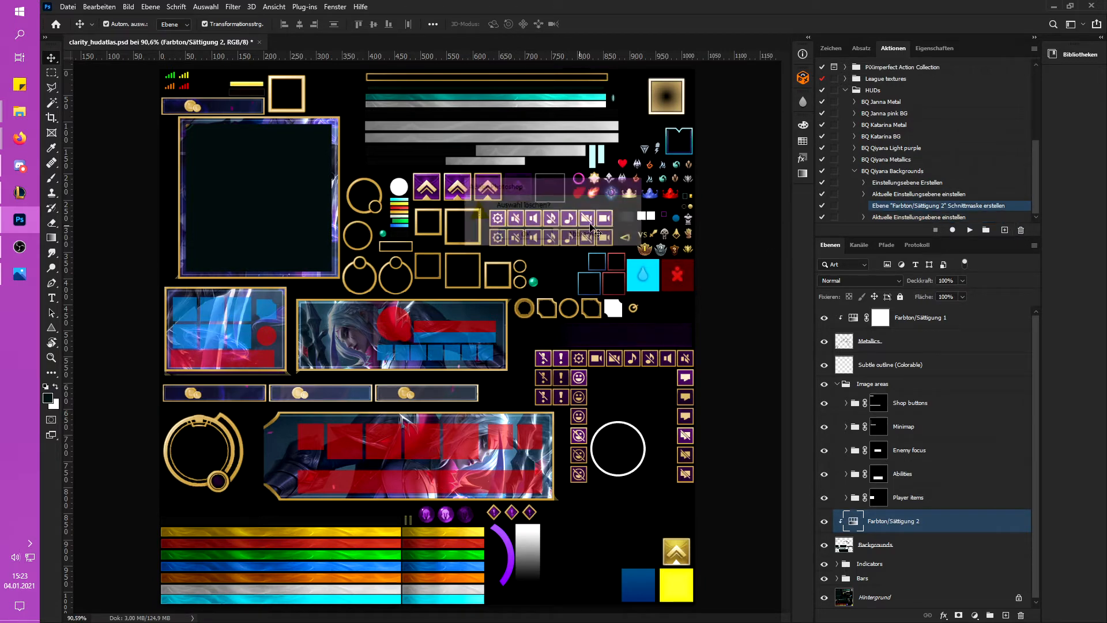
Step: Delete the Farbton/Sättigung 2 adjustment layer and replay the BQ Qiyana Backgrounds action on the Backgrounds layer to recreate it
{"action": "left_click", "coordinate": [935, 183]}
{"action": "left_click", "coordinate": [1021, 616]}
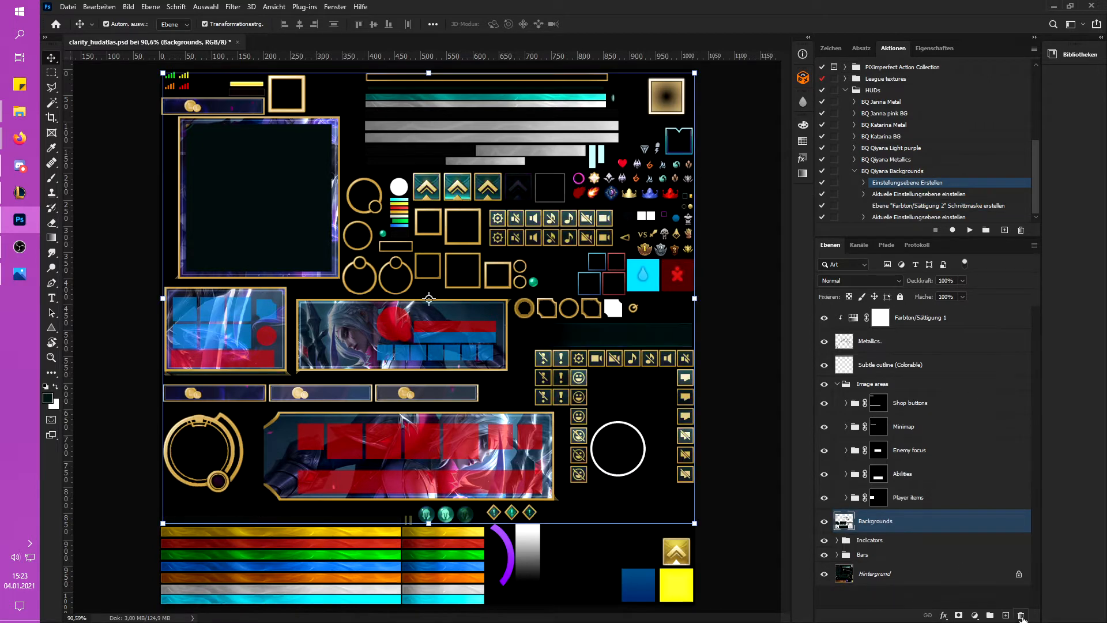
{"action": "left_click", "coordinate": [871, 522]}
{"action": "left_click", "coordinate": [894, 173]}
{"action": "left_click", "coordinate": [972, 230]}
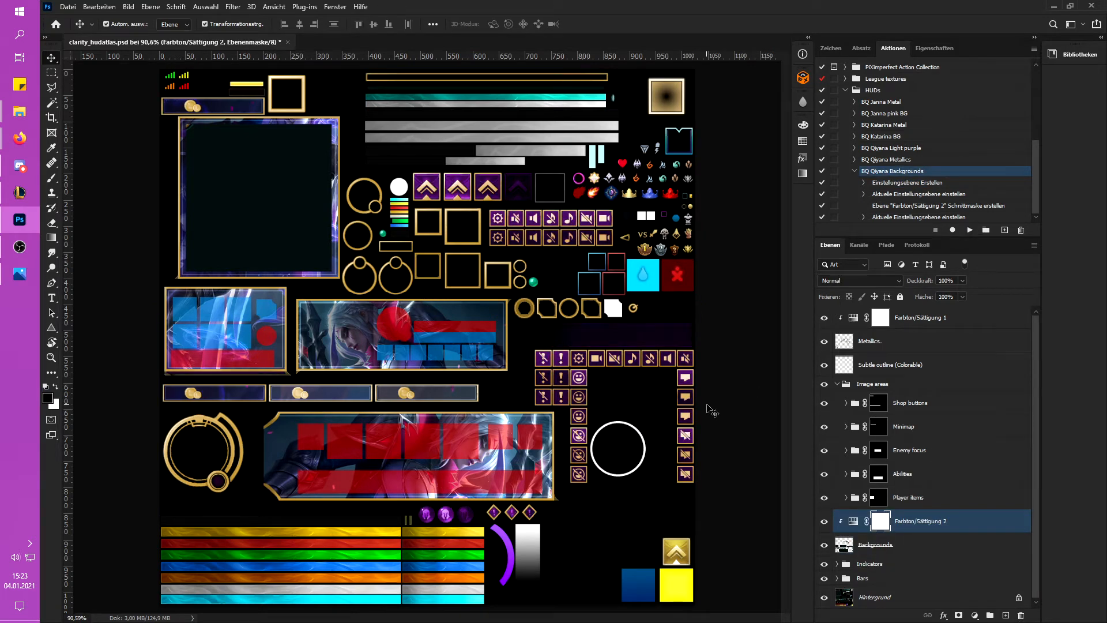
{"action": "left_click", "coordinate": [750, 196]}
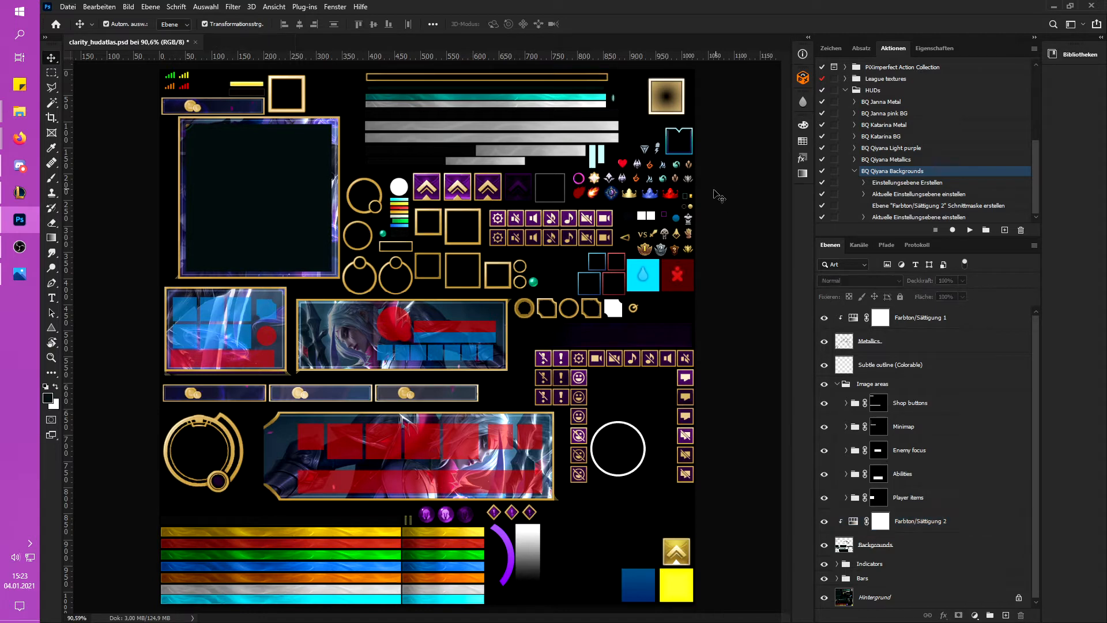
{"action": "left_click", "coordinate": [855, 171]}
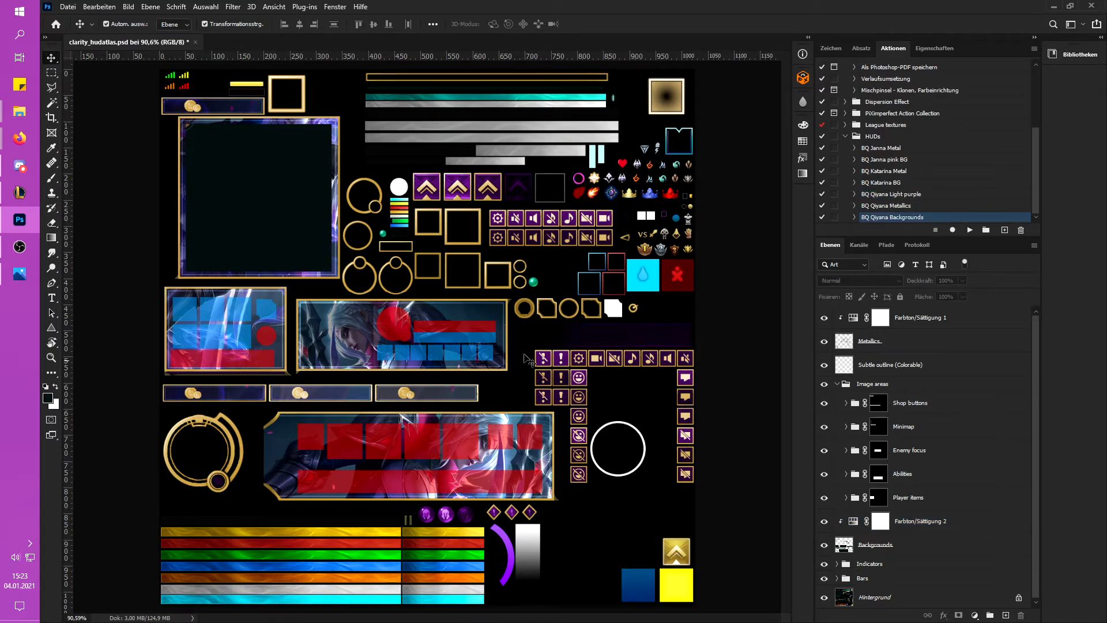
Step: Compare the enemy focus panel with the Subtle outline (Colorable) layer hidden and shown
{"action": "scroll", "coordinate": [365, 504], "scroll_direction": "up", "scroll_amount": 2}
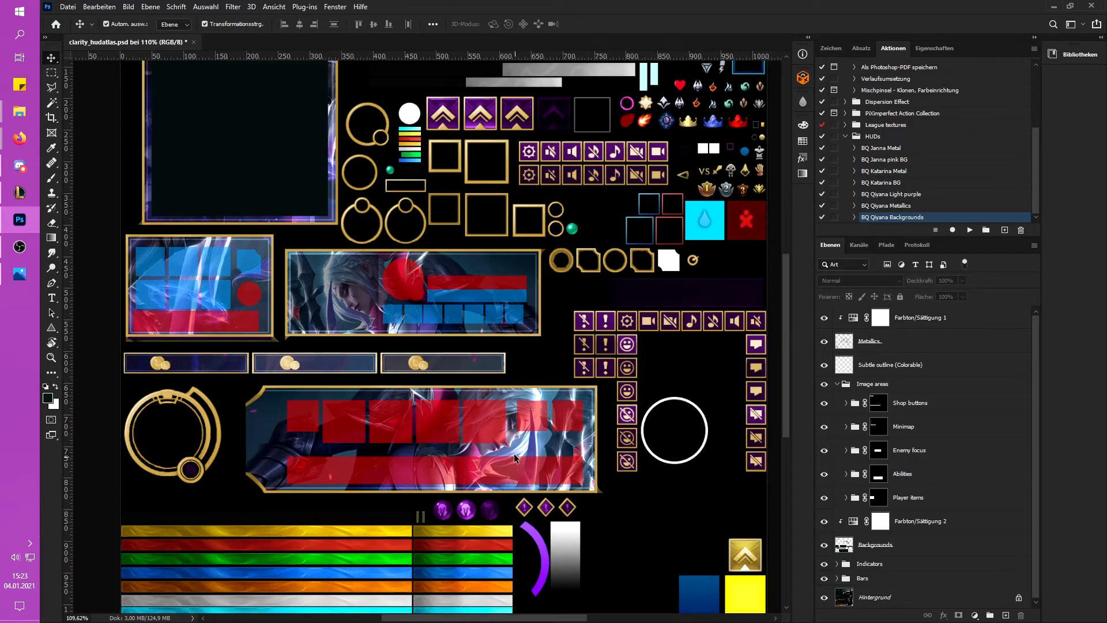
{"action": "left_click", "coordinate": [462, 271]}
{"action": "scroll", "coordinate": [429, 288], "scroll_direction": "up", "scroll_amount": 3}
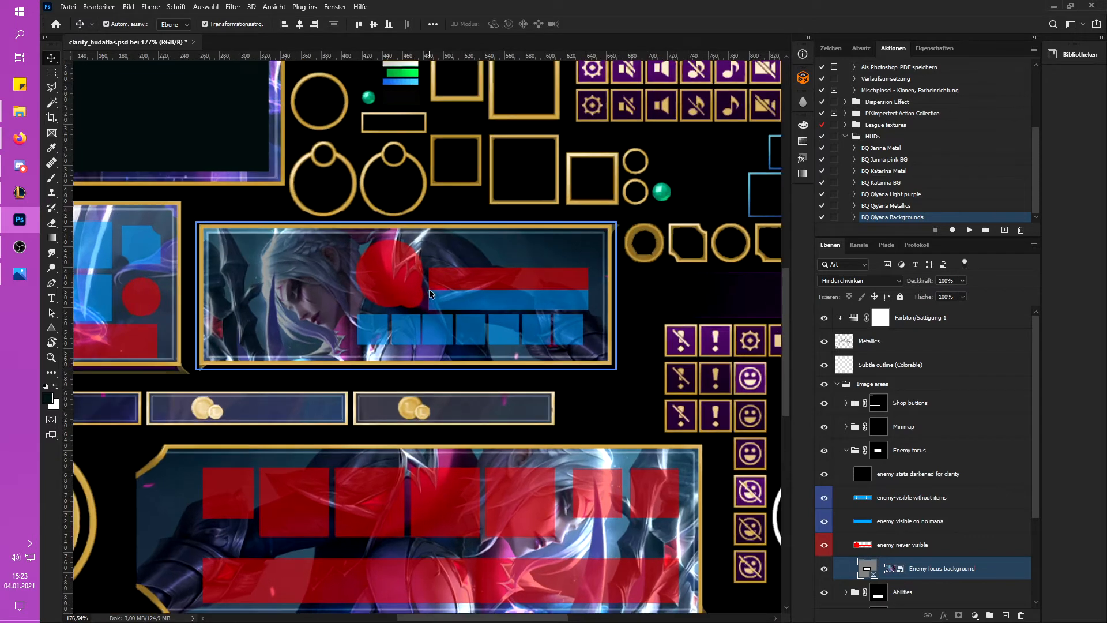
{"action": "left_click", "coordinate": [823, 365]}
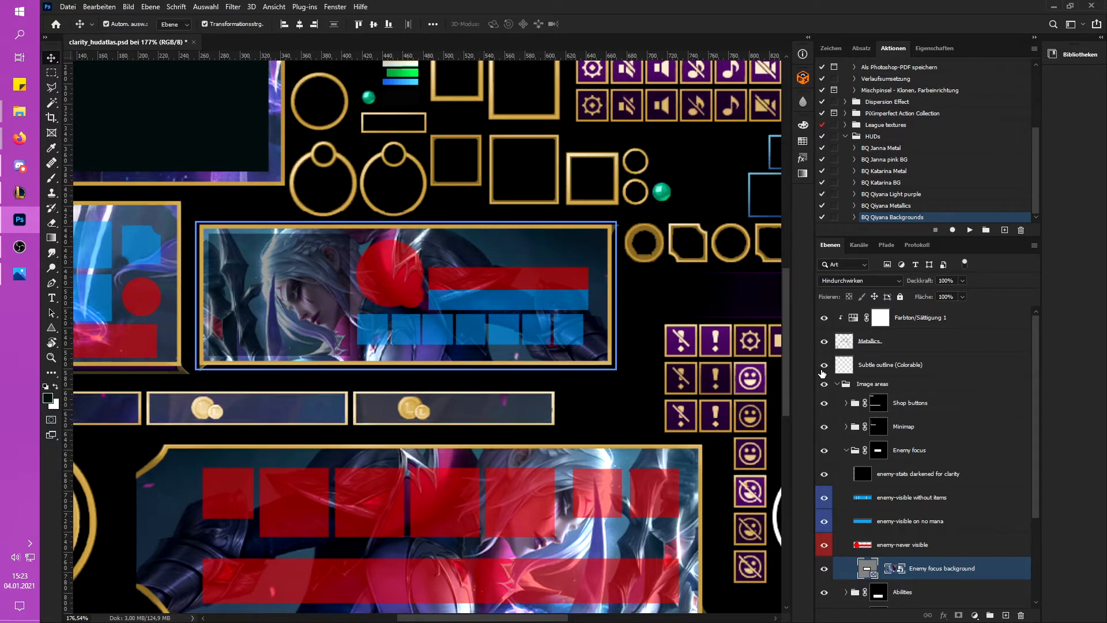
{"action": "left_click", "coordinate": [823, 366]}
{"action": "left_click", "coordinate": [824, 365]}
{"action": "left_click", "coordinate": [823, 366]}
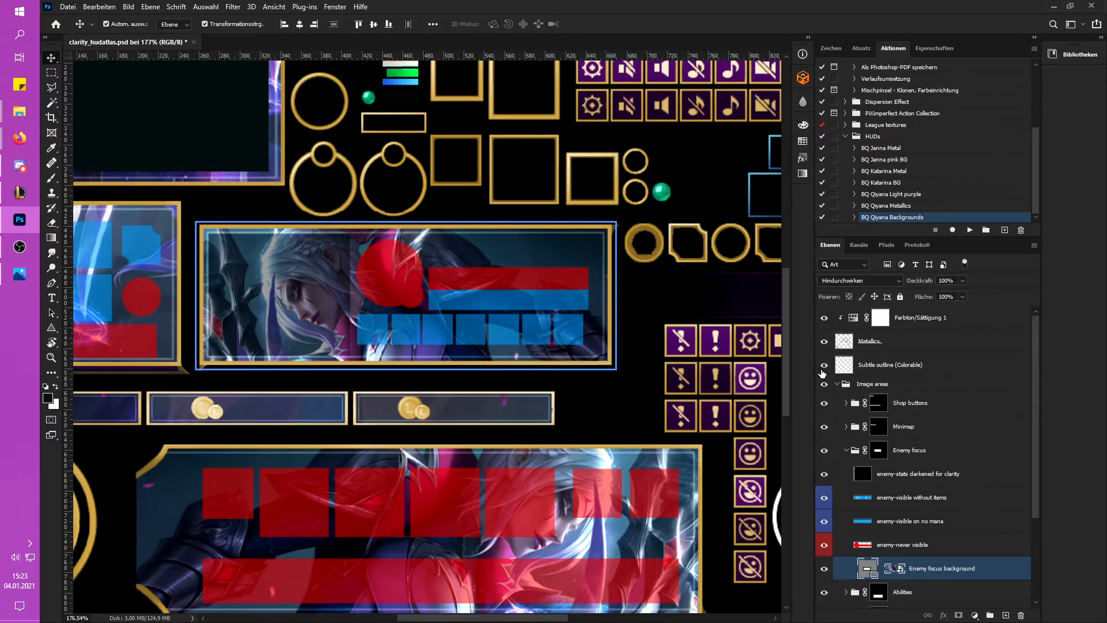
{"action": "left_click", "coordinate": [823, 367]}
{"action": "left_click", "coordinate": [823, 367]}
Step: Examine the areas marked by the enemy-never visible, enemy-visible on no mana and enemy-visible without items layers
{"action": "left_click", "coordinate": [893, 545]}
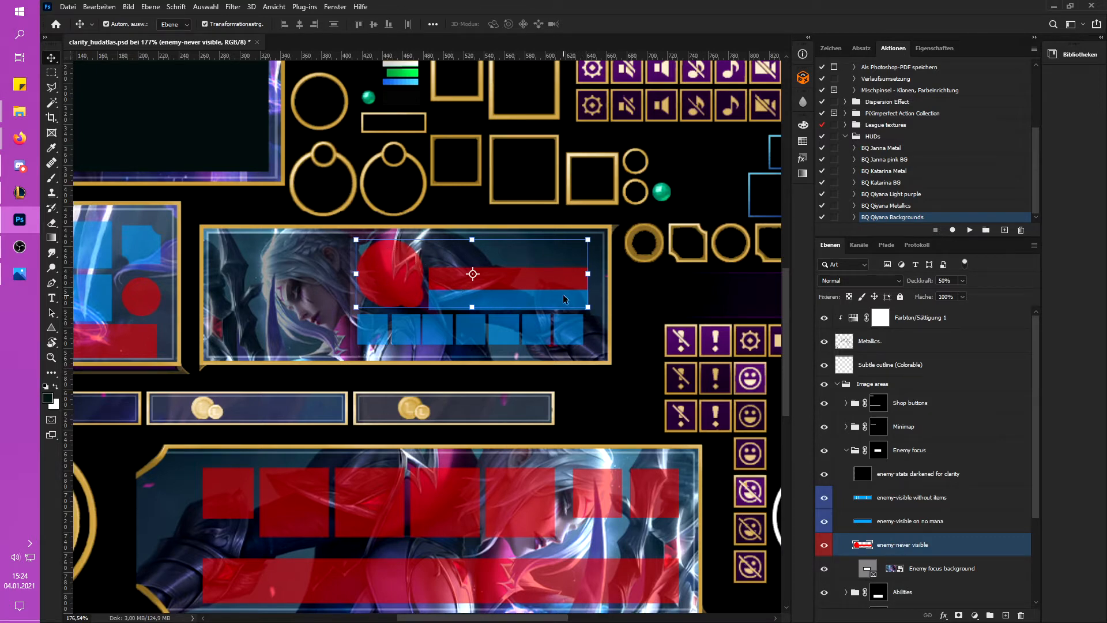
{"action": "left_click", "coordinate": [905, 530]}
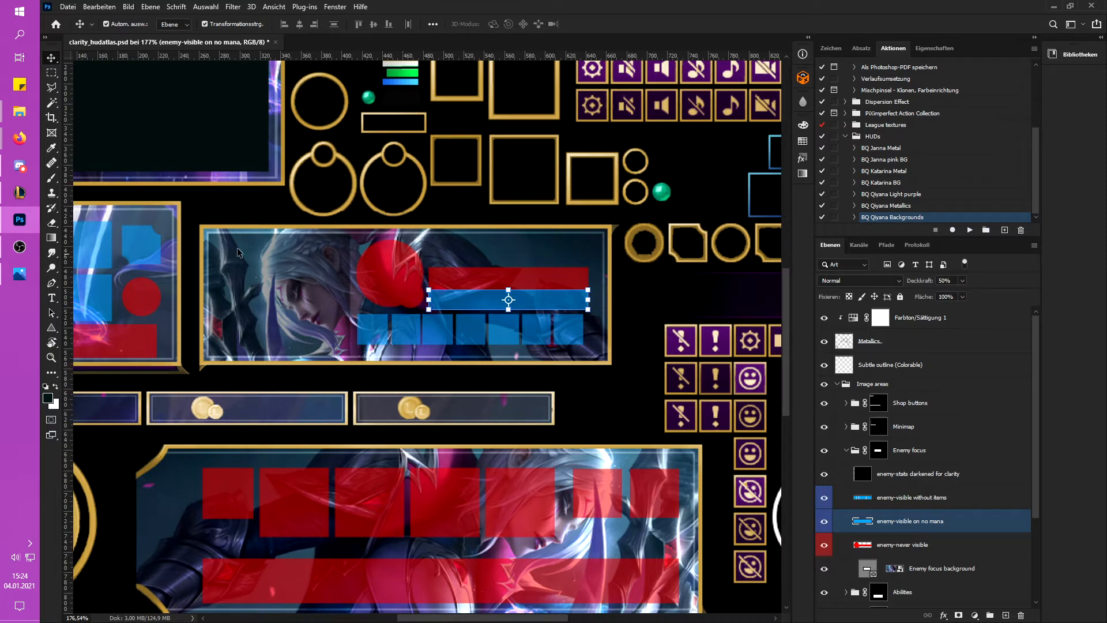
{"action": "left_click", "coordinate": [907, 497]}
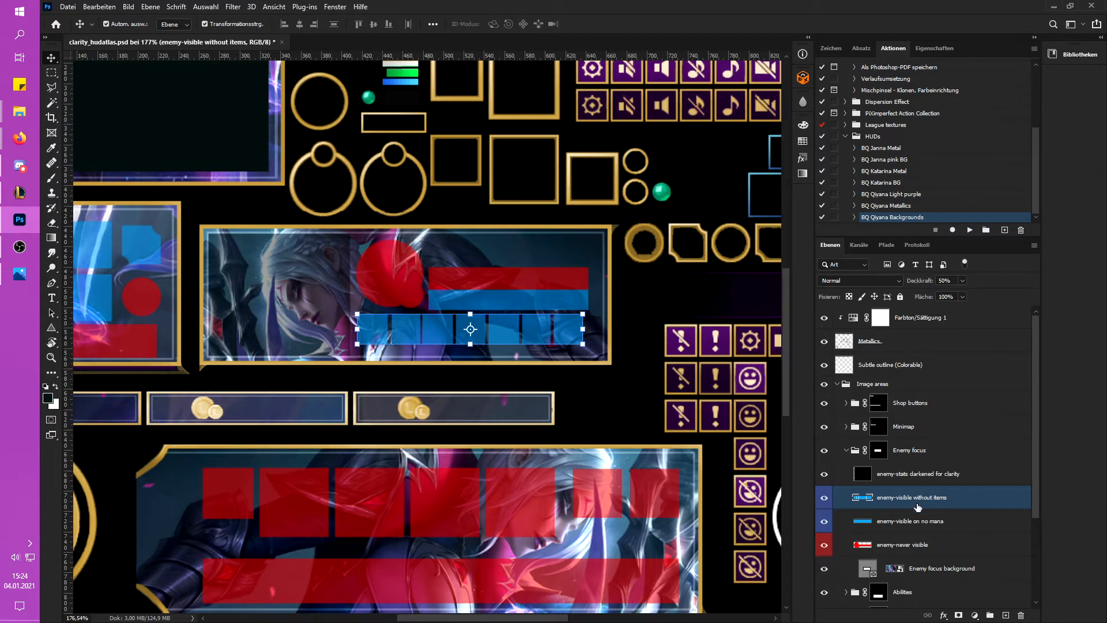
{"action": "scroll", "coordinate": [954, 549], "scroll_direction": "down", "scroll_amount": 1}
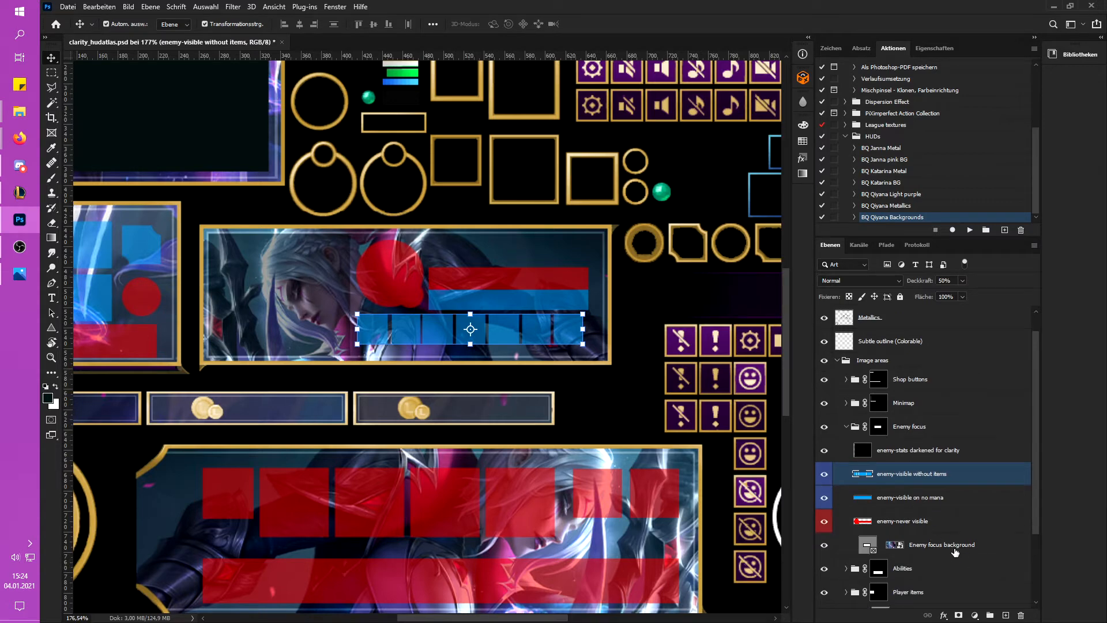
Step: Replace the Diana artwork inside the Enemy focus background frame with the Battle Queen Qiyana splash art
{"action": "left_click", "coordinate": [867, 548]}
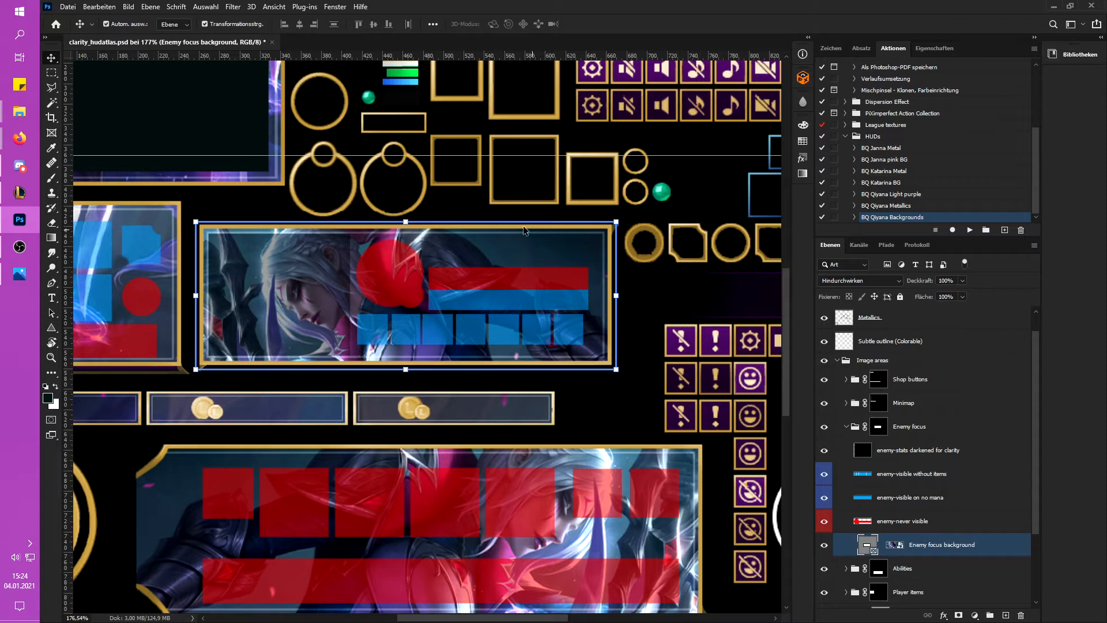
{"action": "left_click", "coordinate": [897, 546]}
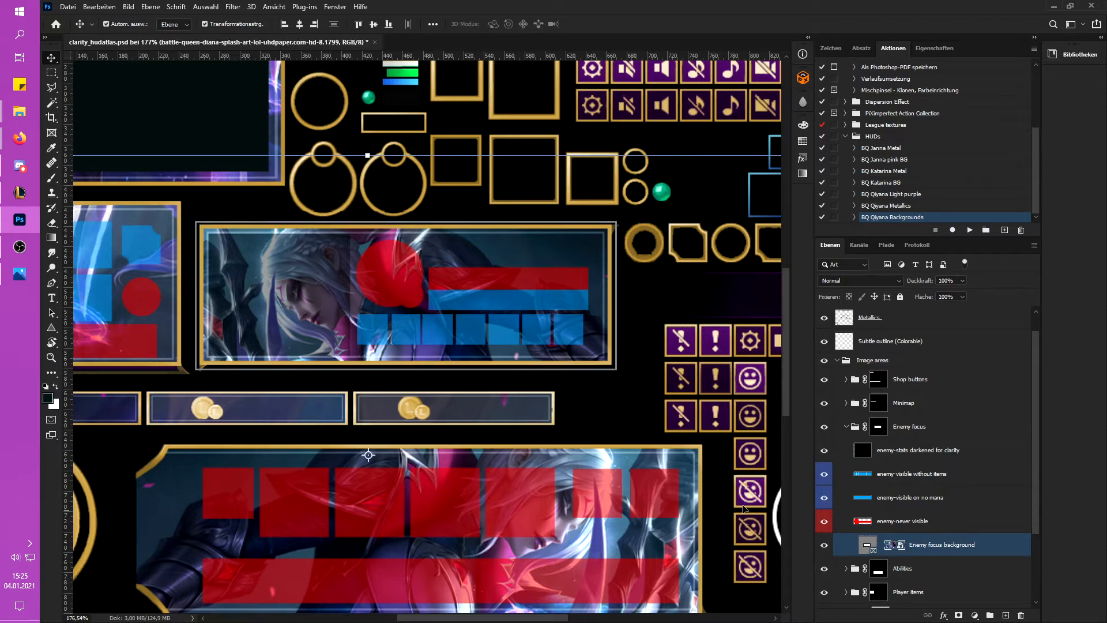
{"action": "scroll", "coordinate": [517, 454], "scroll_direction": "down", "scroll_amount": 9}
{"action": "scroll", "coordinate": [394, 299], "scroll_direction": "up", "scroll_amount": 4}
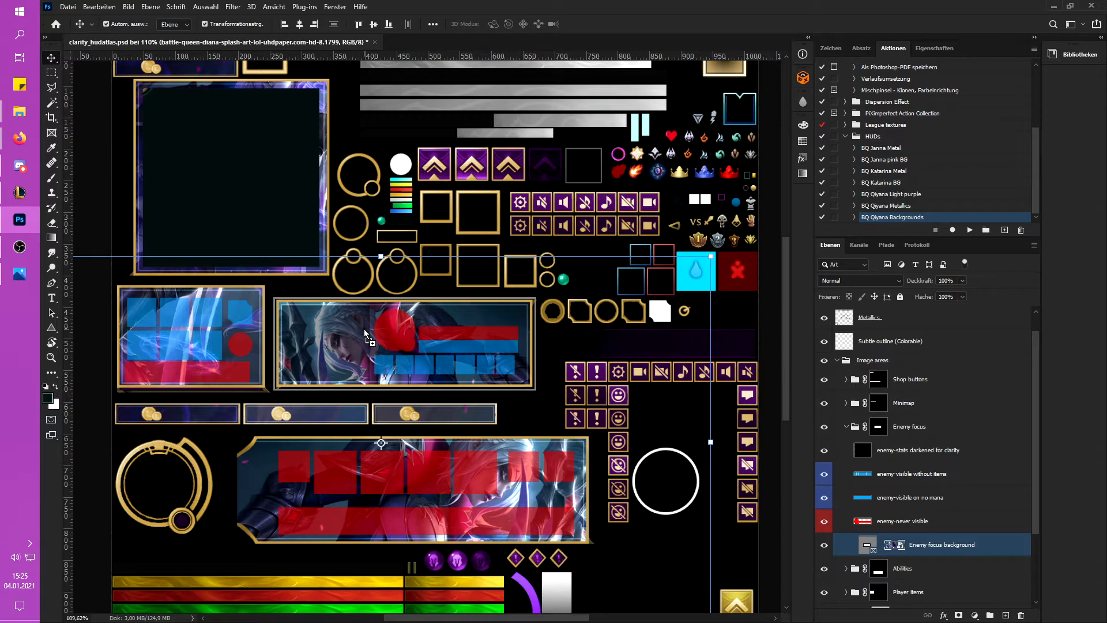
{"action": "key", "text": "ctrl+v"}
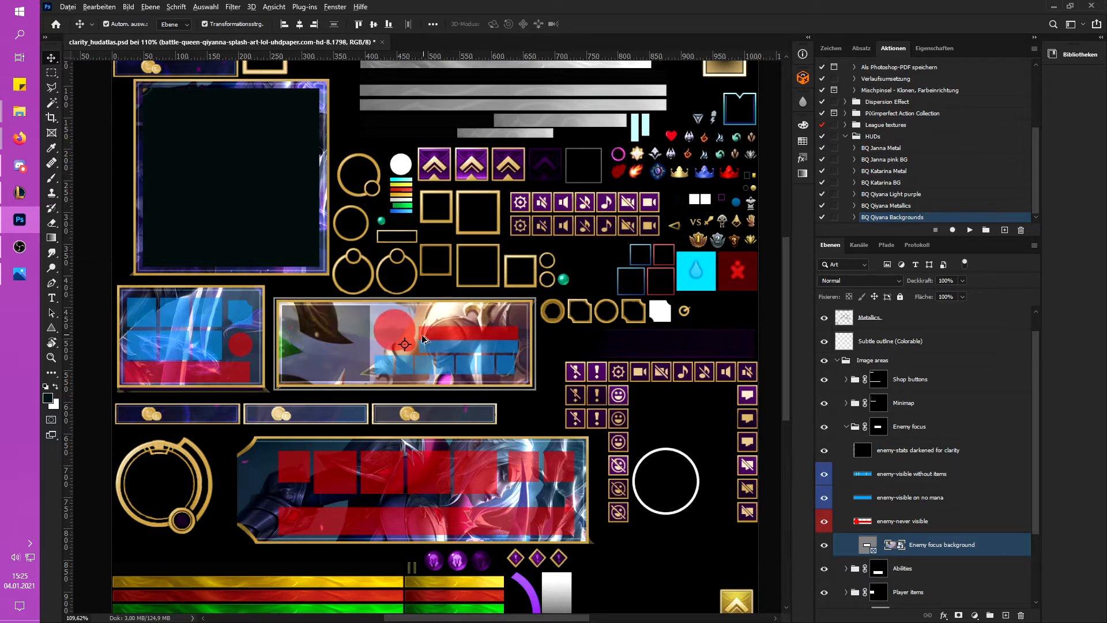
{"action": "scroll", "coordinate": [415, 345], "scroll_direction": "down", "scroll_amount": 1}
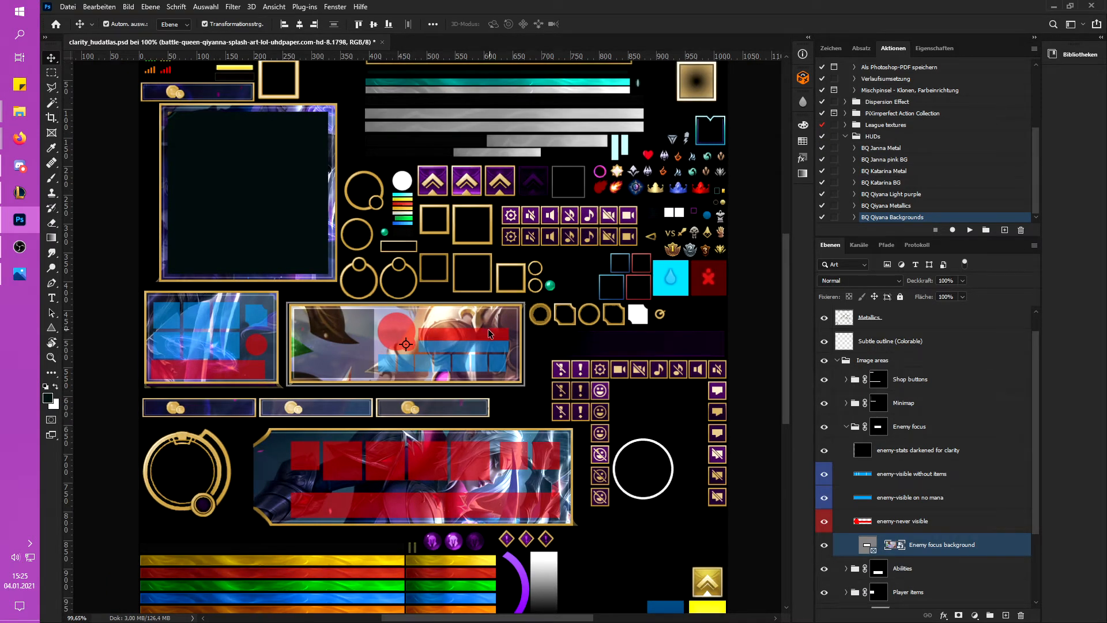
Step: Scale the Qiyana splash art to 40.05% and position it so her face fills the left part of the enemy focus frame
{"action": "left_click_drag", "start_coordinate": [469, 322], "coordinate": [362, 346]}
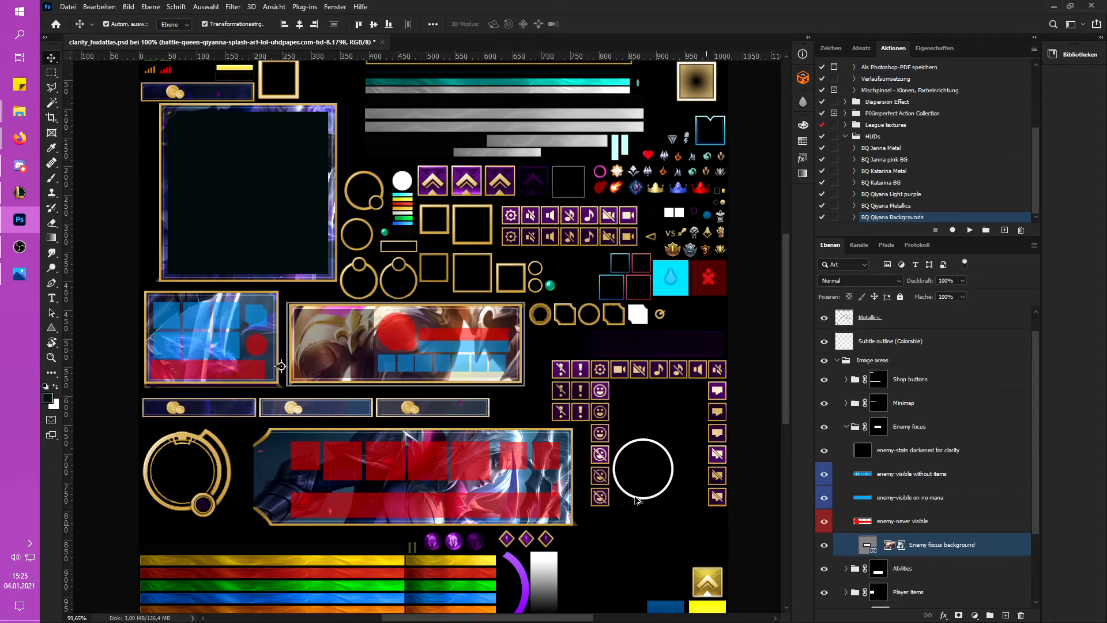
{"action": "scroll", "coordinate": [416, 316], "scroll_direction": "down", "scroll_amount": 4}
{"action": "scroll", "coordinate": [503, 403], "scroll_direction": "down", "scroll_amount": 2}
{"action": "left_click_drag", "start_coordinate": [341, 522], "coordinate": [340, 375]}
{"action": "scroll", "coordinate": [403, 347], "scroll_direction": "up", "scroll_amount": 5}
{"action": "left_click_drag", "start_coordinate": [390, 295], "coordinate": [407, 533]}
{"action": "scroll", "coordinate": [407, 533], "scroll_direction": "down", "scroll_amount": 4}
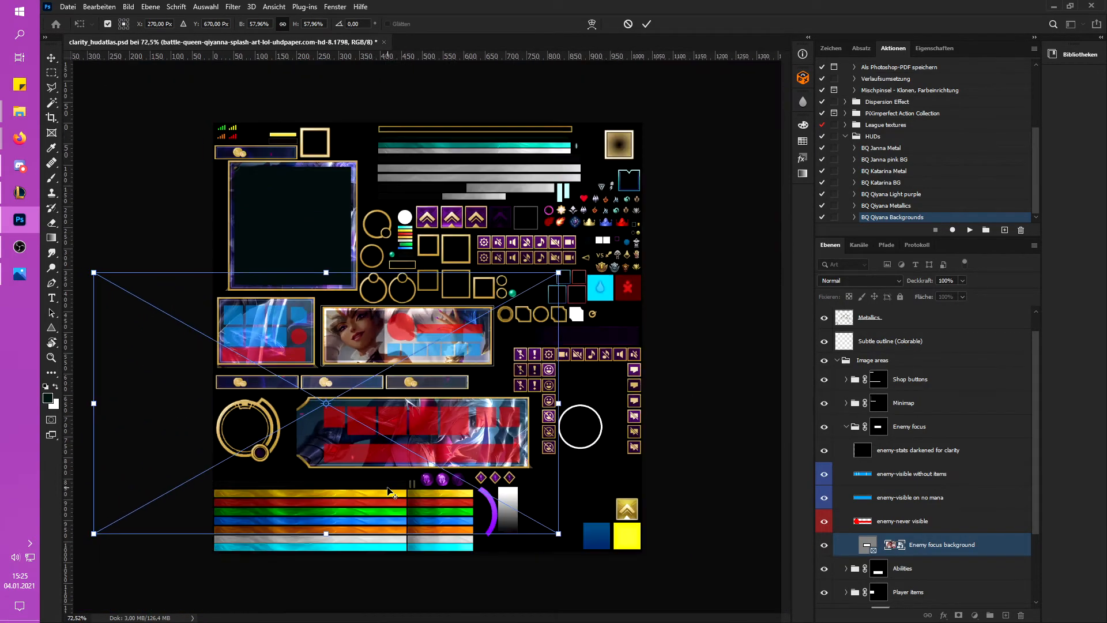
{"action": "left_click_drag", "start_coordinate": [326, 533], "coordinate": [327, 454]}
{"action": "scroll", "coordinate": [456, 314], "scroll_direction": "up", "scroll_amount": 3}
{"action": "scroll", "coordinate": [467, 301], "scroll_direction": "up", "scroll_amount": 1}
{"action": "left_click_drag", "start_coordinate": [422, 319], "coordinate": [436, 374]}
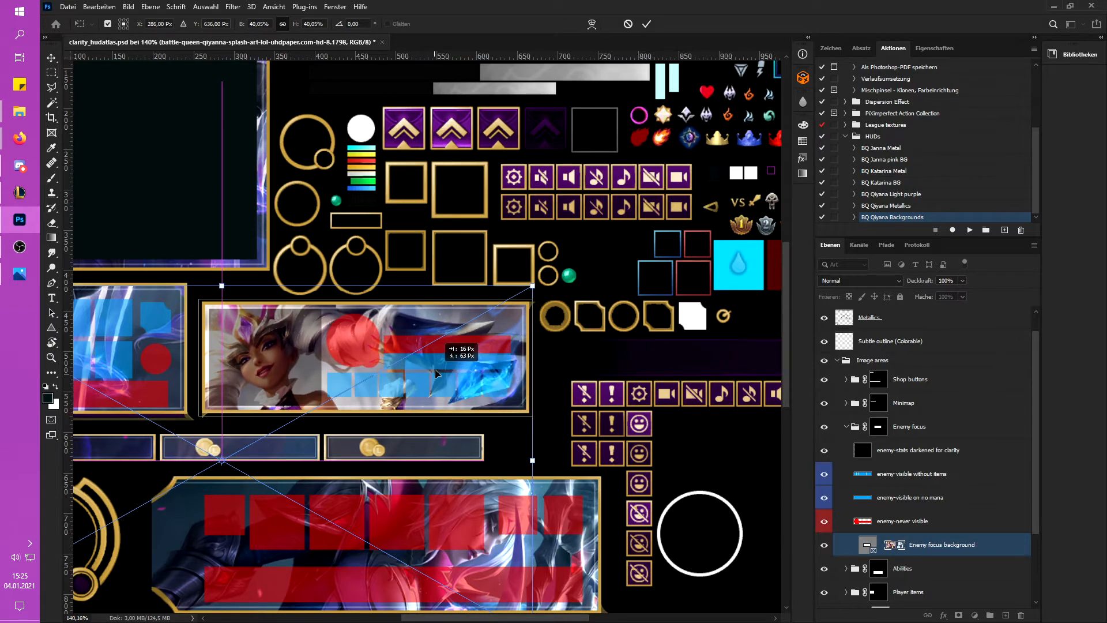
Step: Try scaling the Qiyana splash art down to 34.24% and shifting it within the enemy focus frame
{"action": "scroll", "coordinate": [281, 524], "scroll_direction": "down", "scroll_amount": 3}
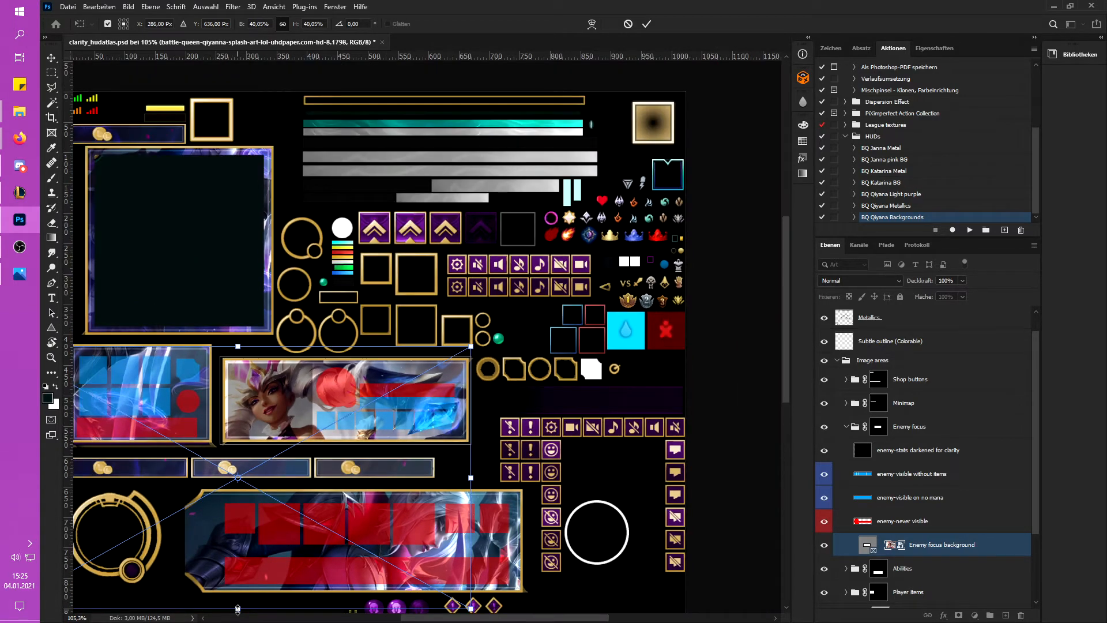
{"action": "left_click_drag", "start_coordinate": [238, 608], "coordinate": [238, 570]}
{"action": "scroll", "coordinate": [348, 425], "scroll_direction": "up", "scroll_amount": 3}
{"action": "left_click_drag", "start_coordinate": [310, 341], "coordinate": [357, 351]}
{"action": "key", "text": "ctrl+z"}
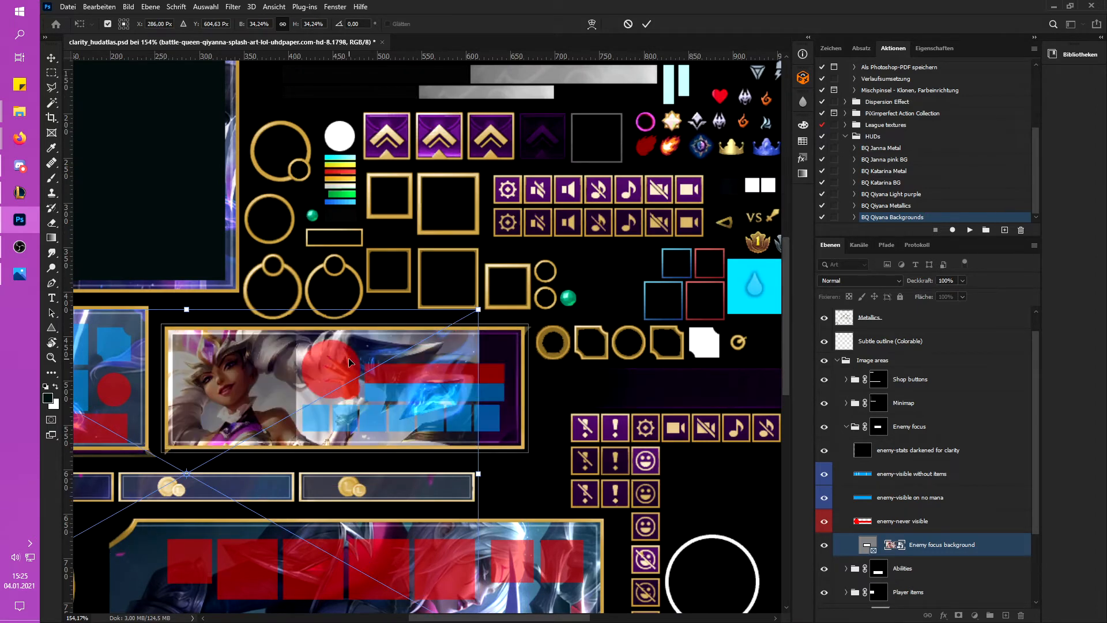
{"action": "key", "text": "ctrl+z"}
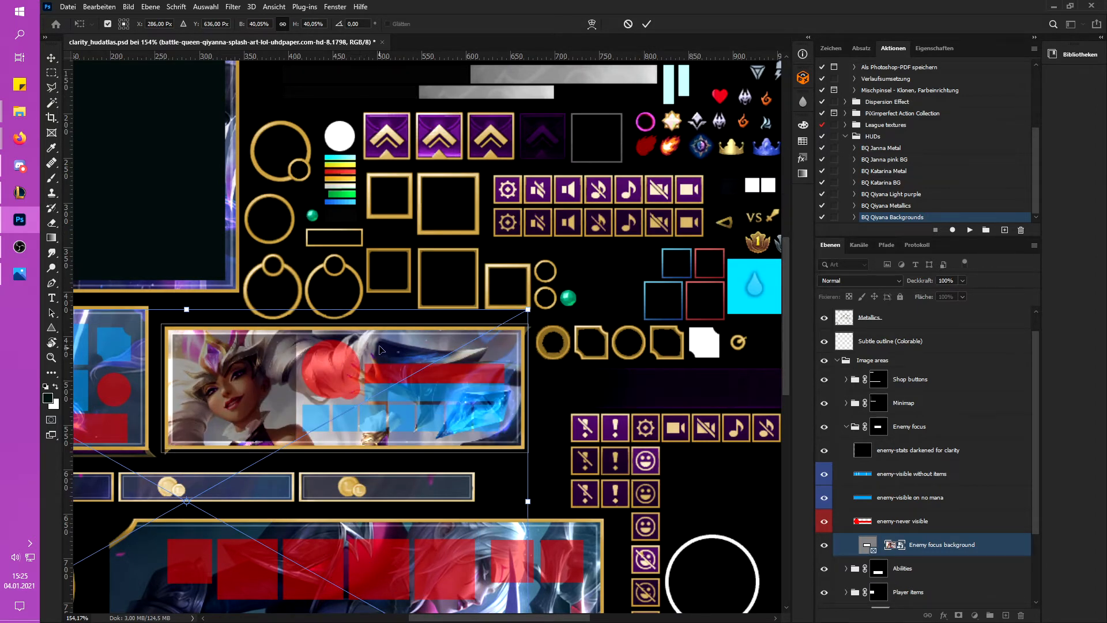
Step: Nudge the Qiyana splash art slightly down in the enemy focus frame and apply the transformation
{"action": "left_click_drag", "start_coordinate": [381, 349], "coordinate": [381, 354]}
{"action": "key", "text": "Return"}
{"action": "scroll", "coordinate": [219, 427], "scroll_direction": "up", "scroll_amount": 2}
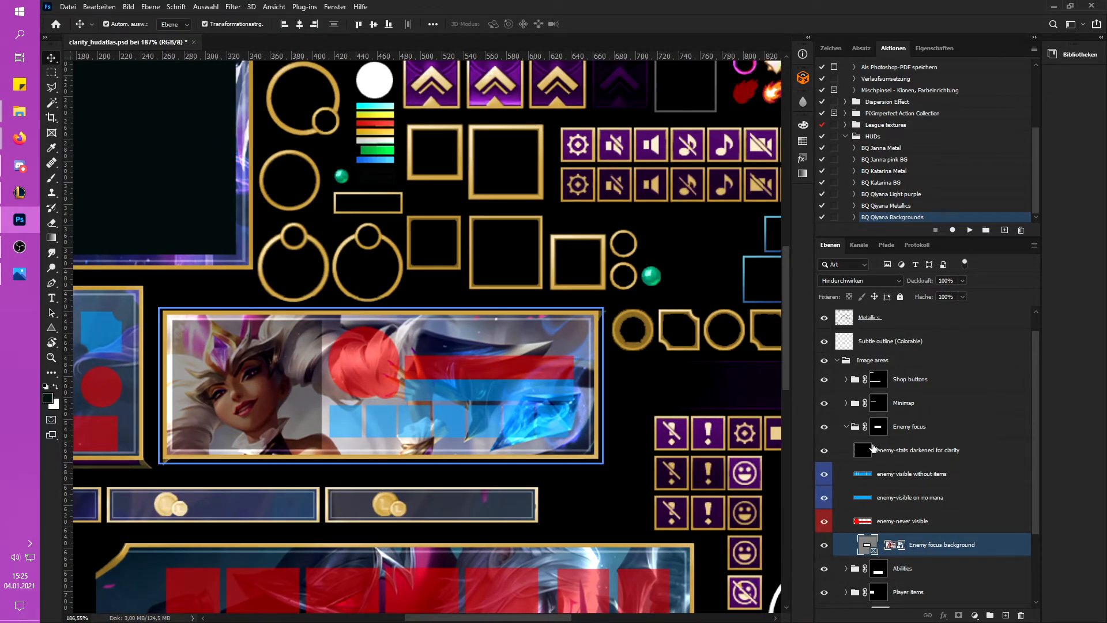
Step: Reduce the opacity of the enemy-stats darkened for clarity layer to brighten the left part of the enemy focus panel
{"action": "left_click", "coordinate": [223, 387]}
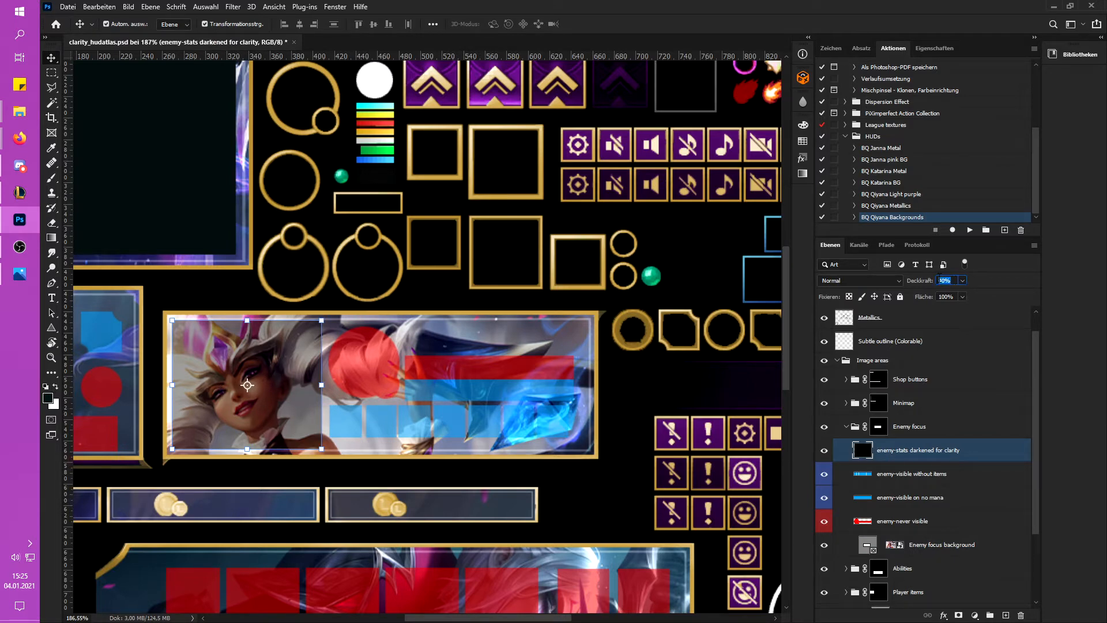
{"action": "type", "text": "70"}
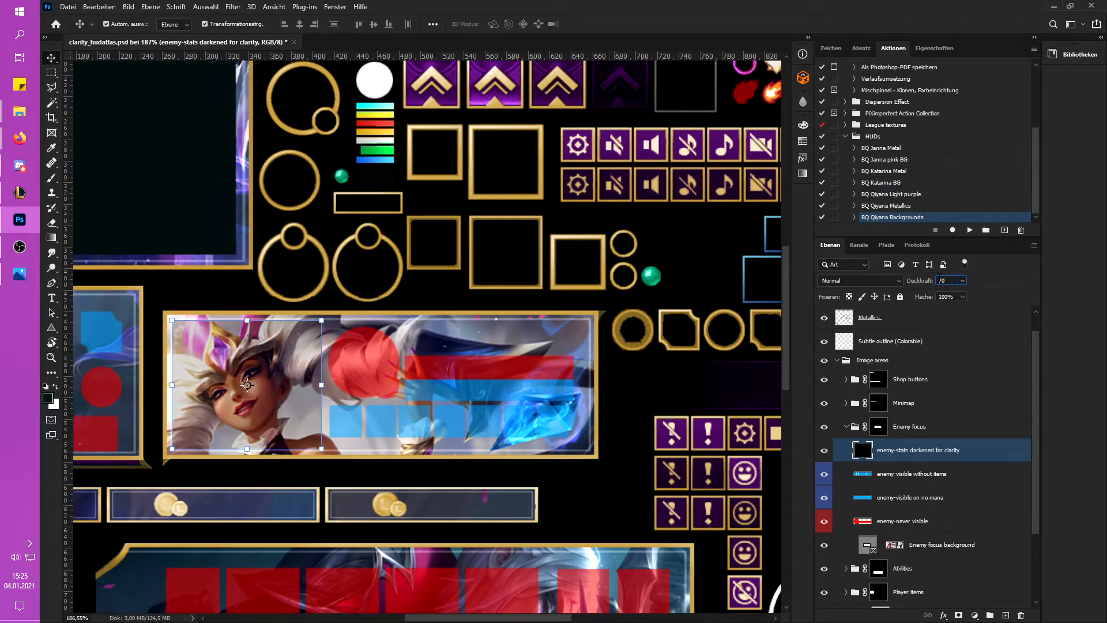
{"action": "left_click", "coordinate": [237, 287]}
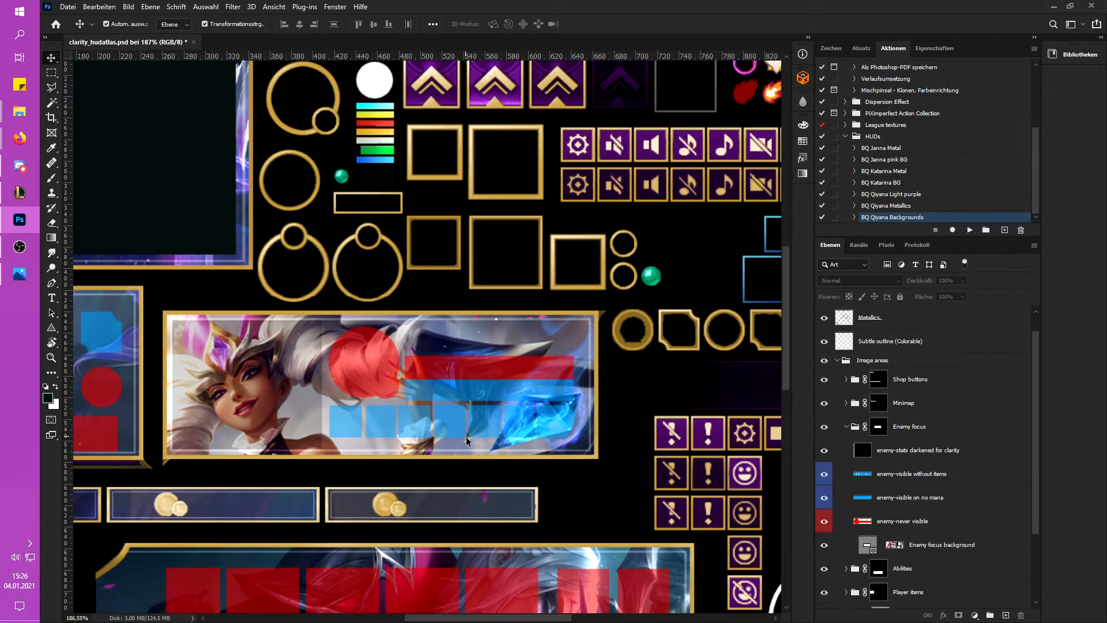
Step: Examine the shop-hover and shop frames of the shop buttons, and collapse the Shop buttons and Image areas groups
{"action": "scroll", "coordinate": [466, 437], "scroll_direction": "down", "scroll_amount": 3}
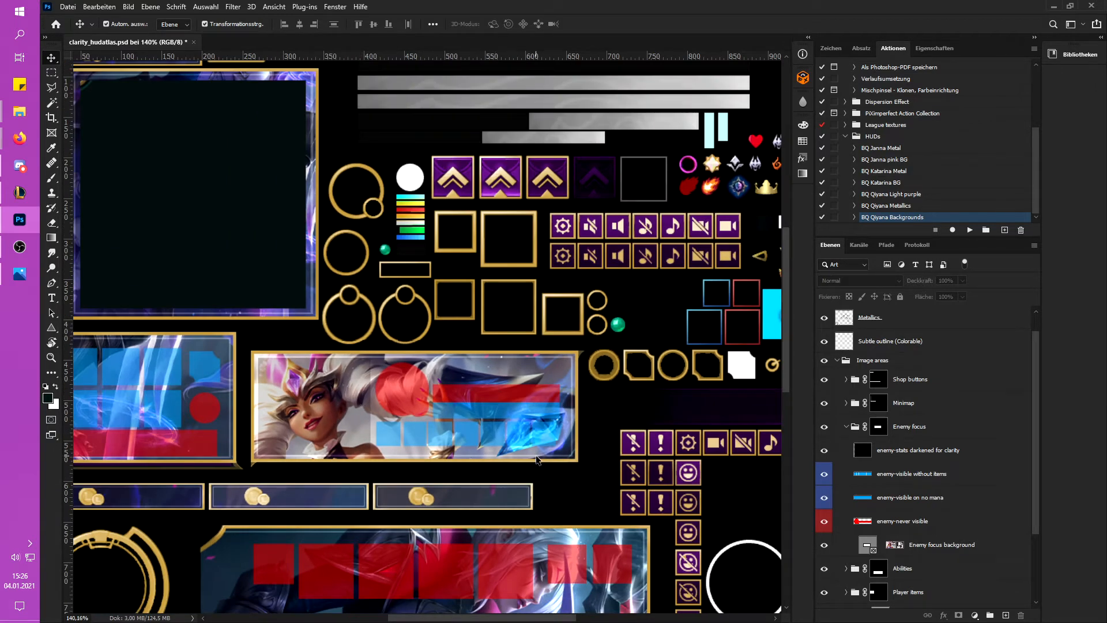
{"action": "scroll", "coordinate": [600, 450], "scroll_direction": "down", "scroll_amount": 3}
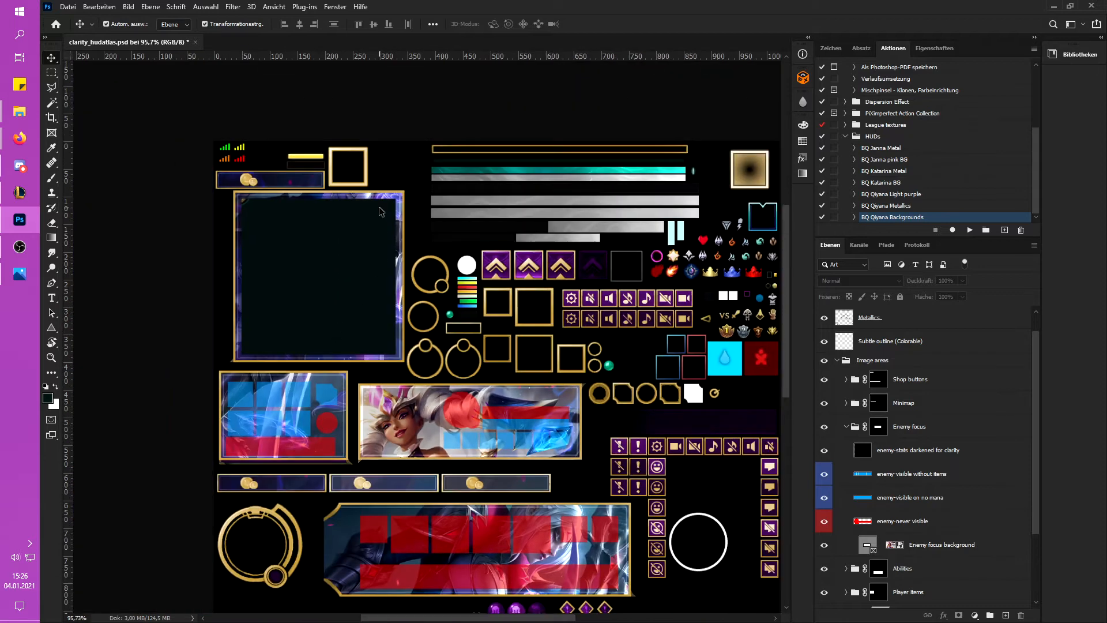
{"action": "left_click", "coordinate": [444, 399]}
{"action": "left_click", "coordinate": [402, 492]}
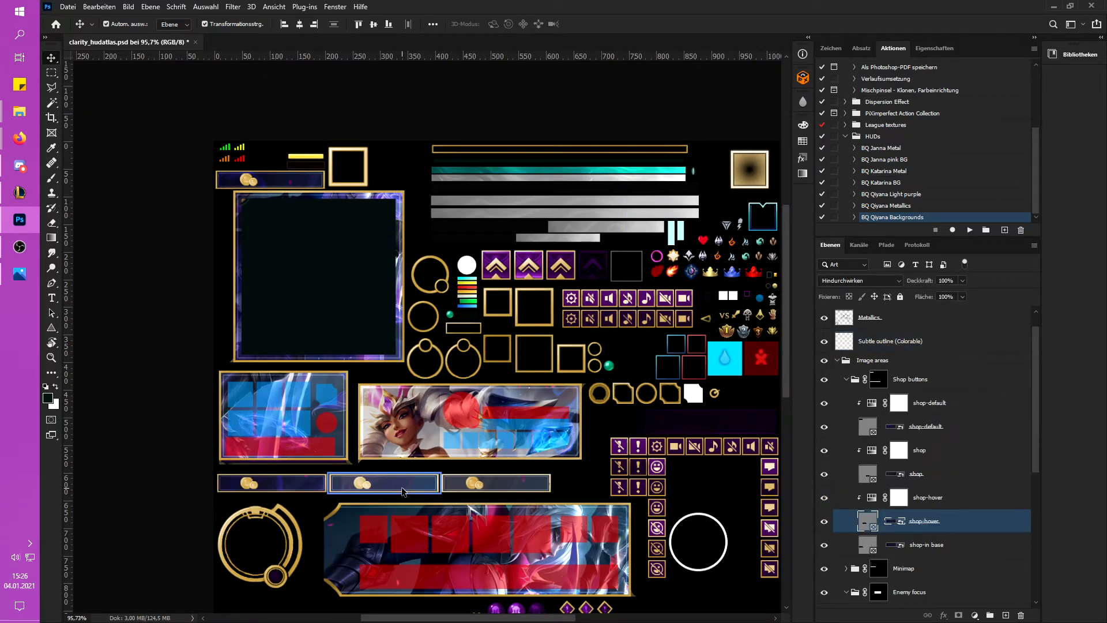
{"action": "left_click", "coordinate": [507, 488]}
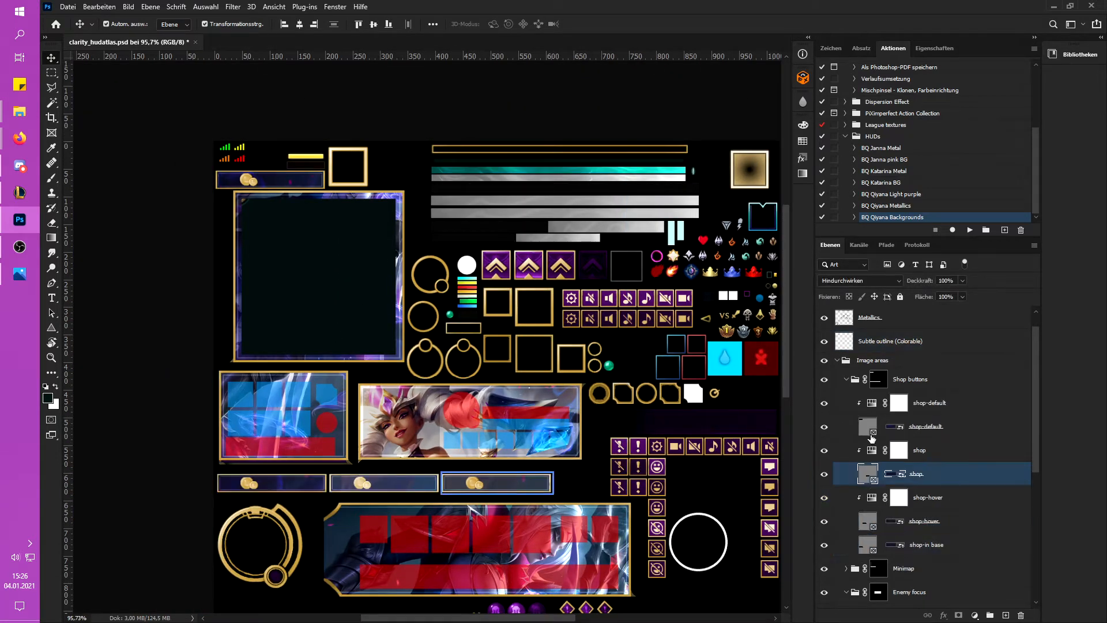
{"action": "left_click", "coordinate": [845, 380]}
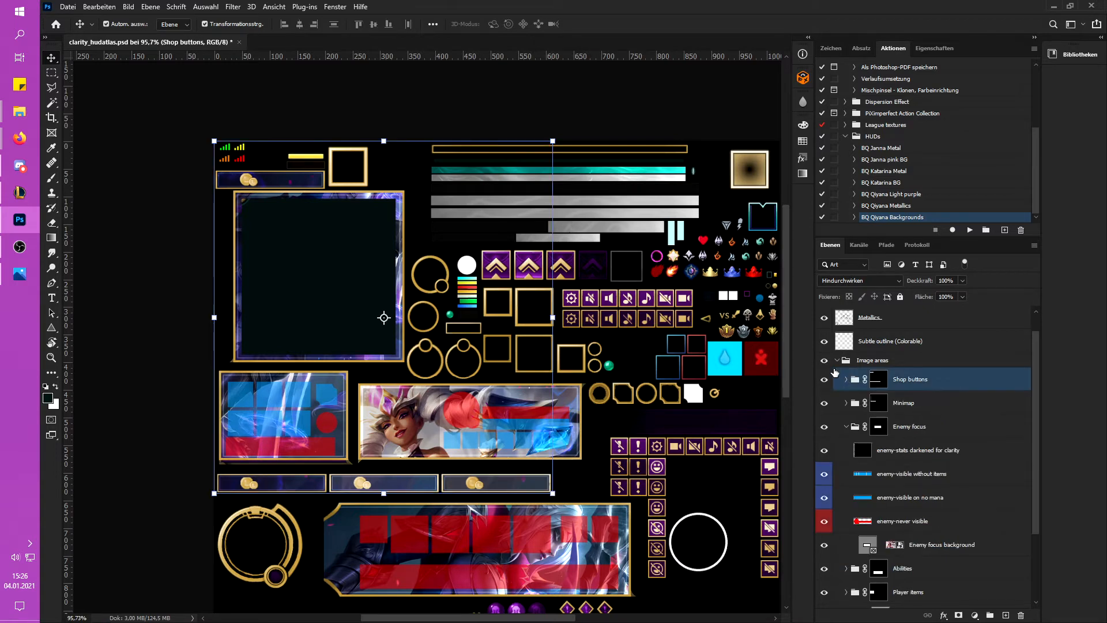
{"action": "left_click", "coordinate": [837, 362]}
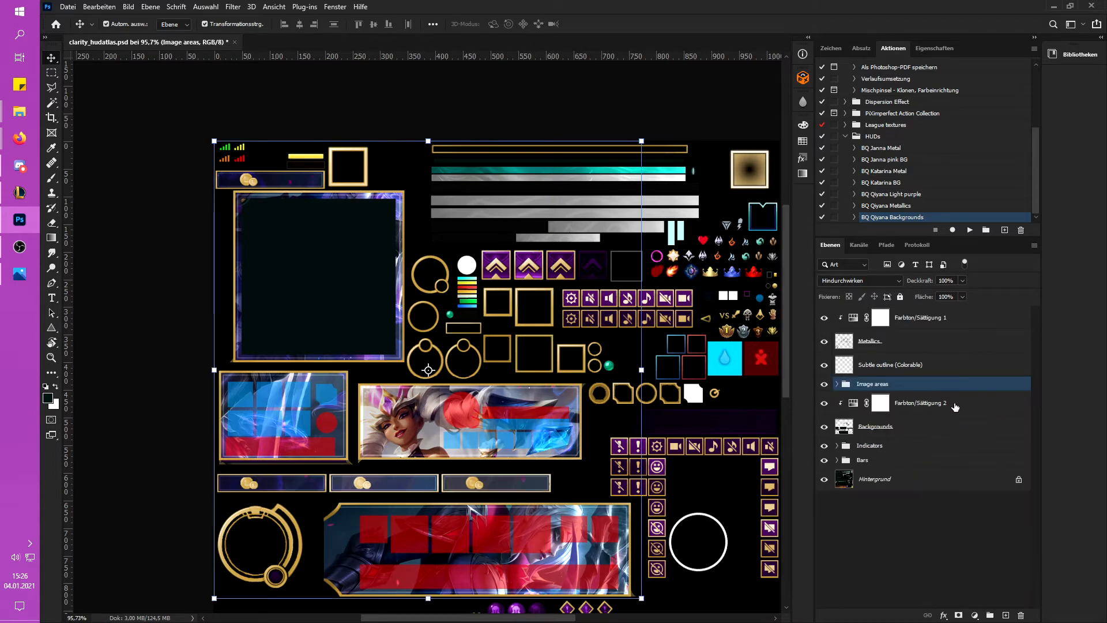
Step: Examine which atlas elements belong to the Indicators group and the Bars group
{"action": "left_click", "coordinate": [877, 448]}
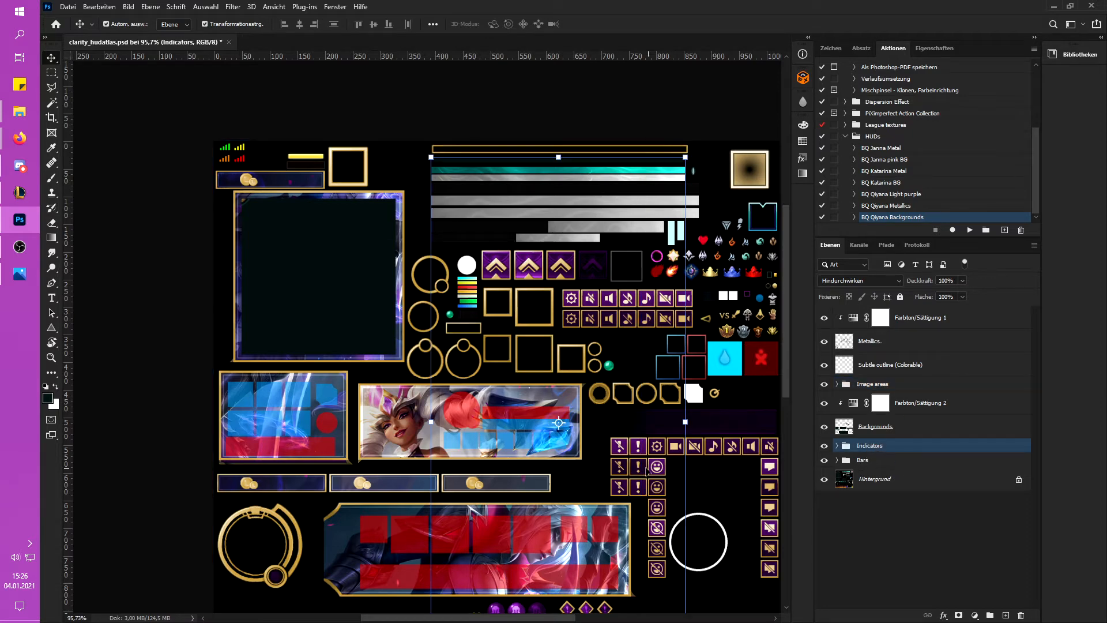
{"action": "scroll", "coordinate": [647, 470], "scroll_direction": "down", "scroll_amount": 3}
{"action": "left_click", "coordinate": [871, 461]}
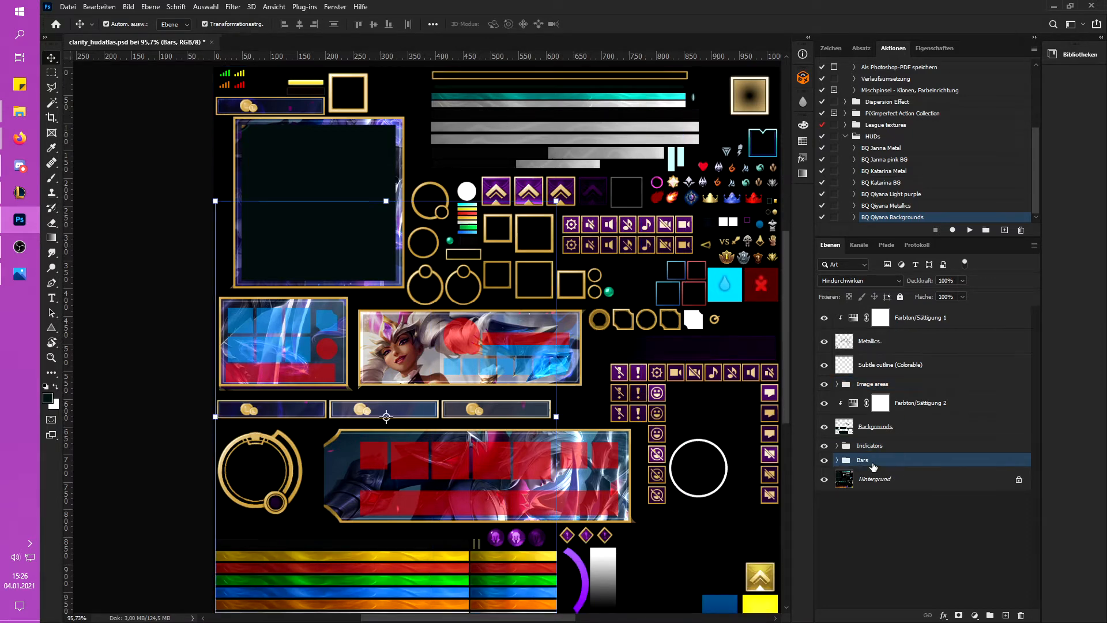
Step: Expand the Bars group and examine which atlas bars the Energy:Fury building, Fury, Health and Mana layers cover
{"action": "left_click", "coordinate": [839, 460]}
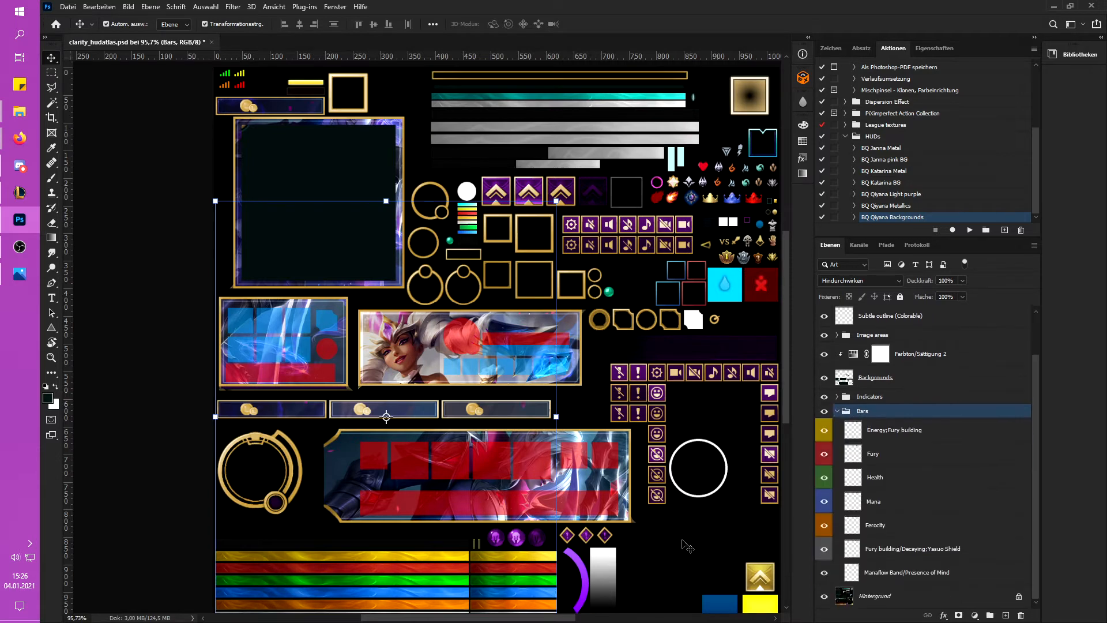
{"action": "scroll", "coordinate": [404, 542], "scroll_direction": "down", "scroll_amount": 1}
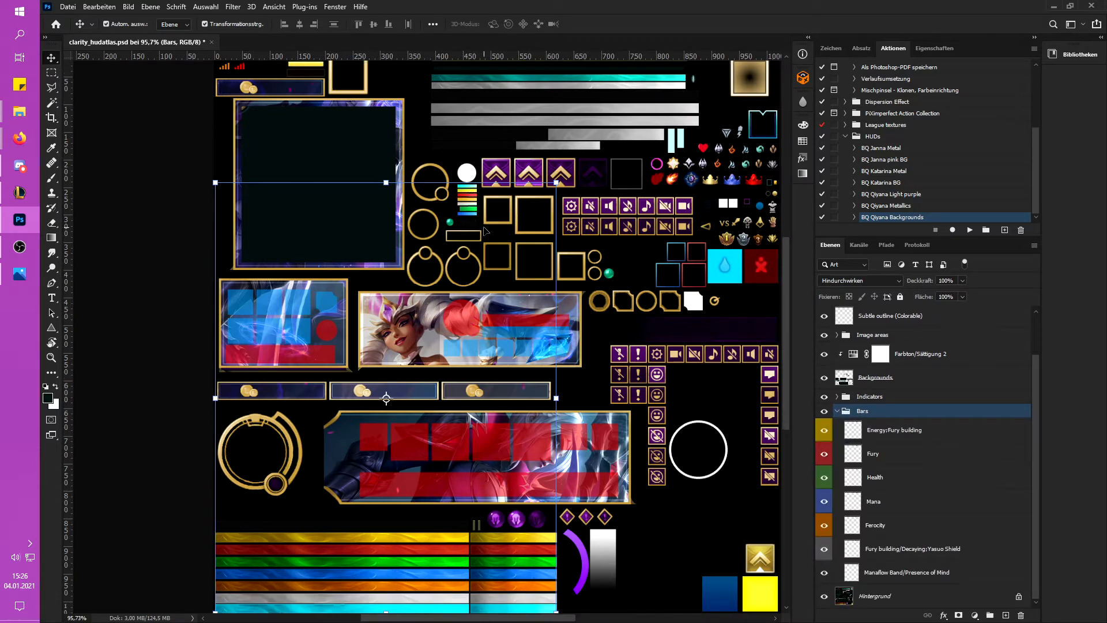
{"action": "left_click", "coordinate": [903, 436]}
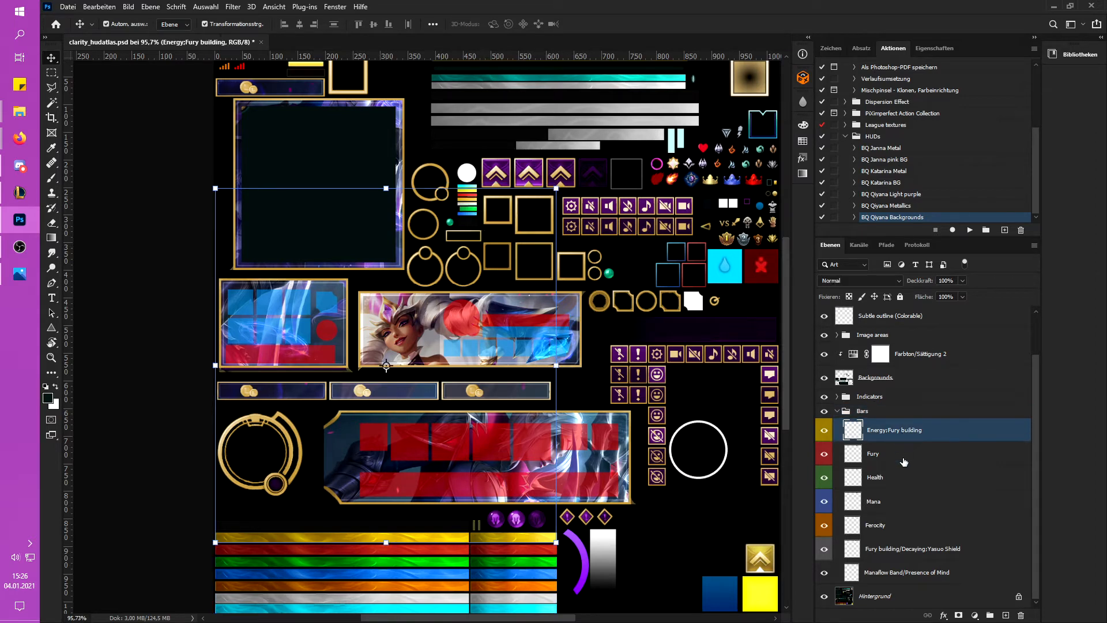
{"action": "left_click", "coordinate": [904, 455]}
{"action": "left_click", "coordinate": [907, 479]}
{"action": "left_click", "coordinate": [909, 501]}
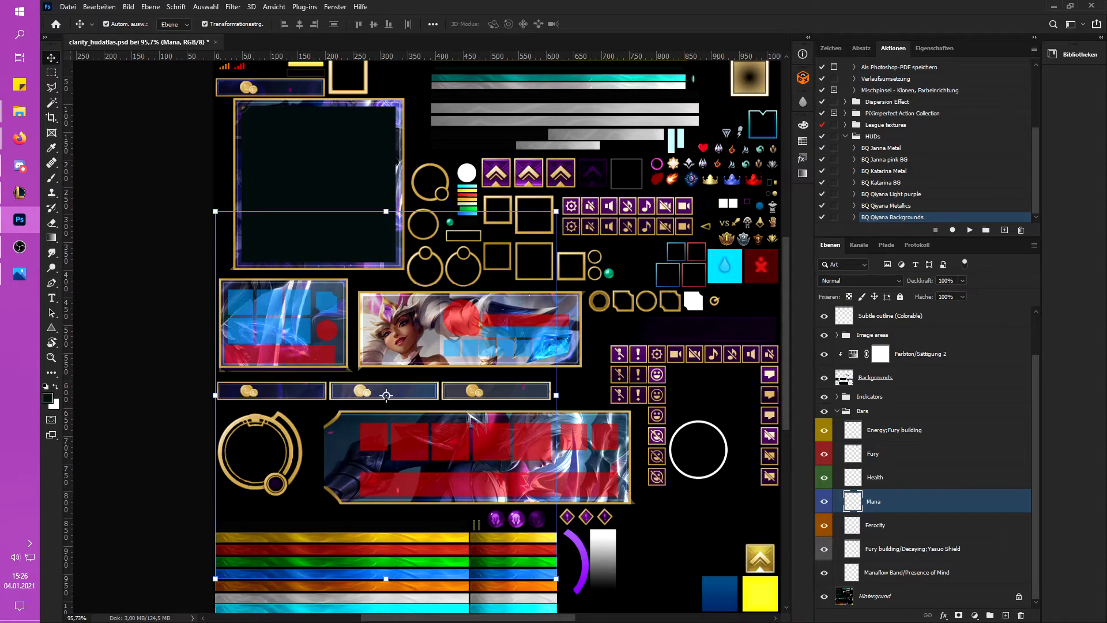
Step: Open animatedmeters.psd from the HUD Template's lol folder, view its meter textures and close it again
{"action": "key", "text": "alt+Tab"}
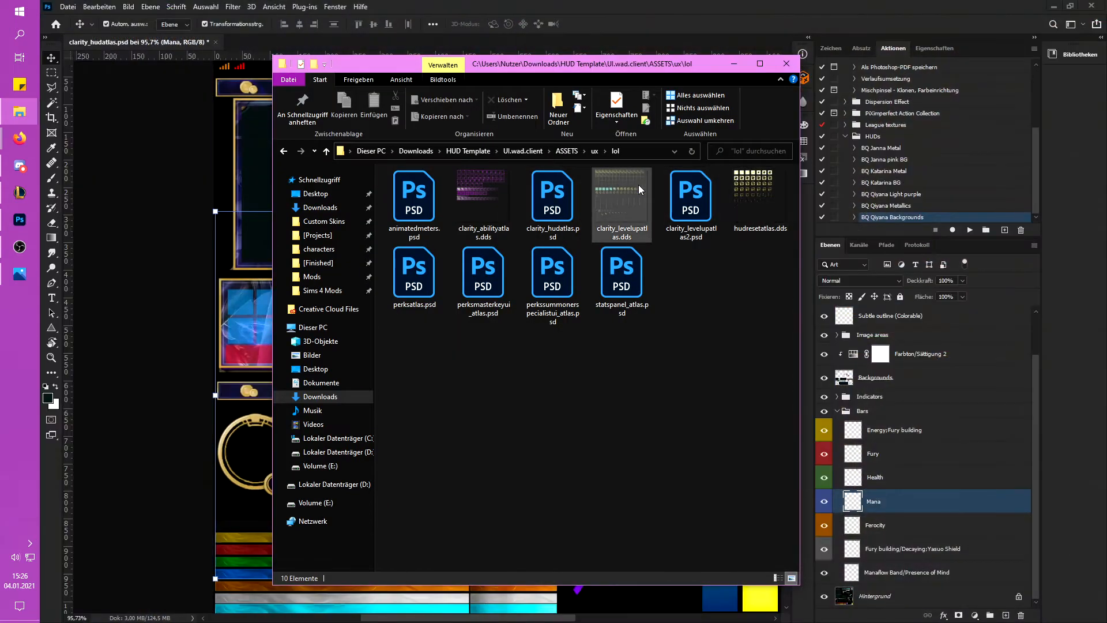
{"action": "double_click", "coordinate": [412, 227]}
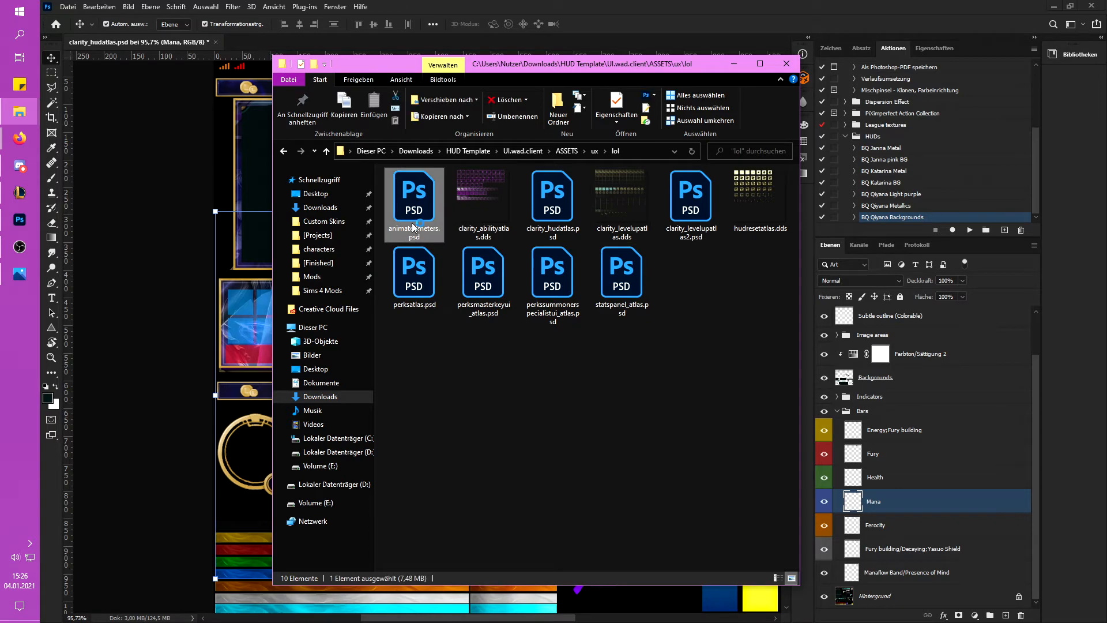
{"action": "left_click", "coordinate": [618, 358]}
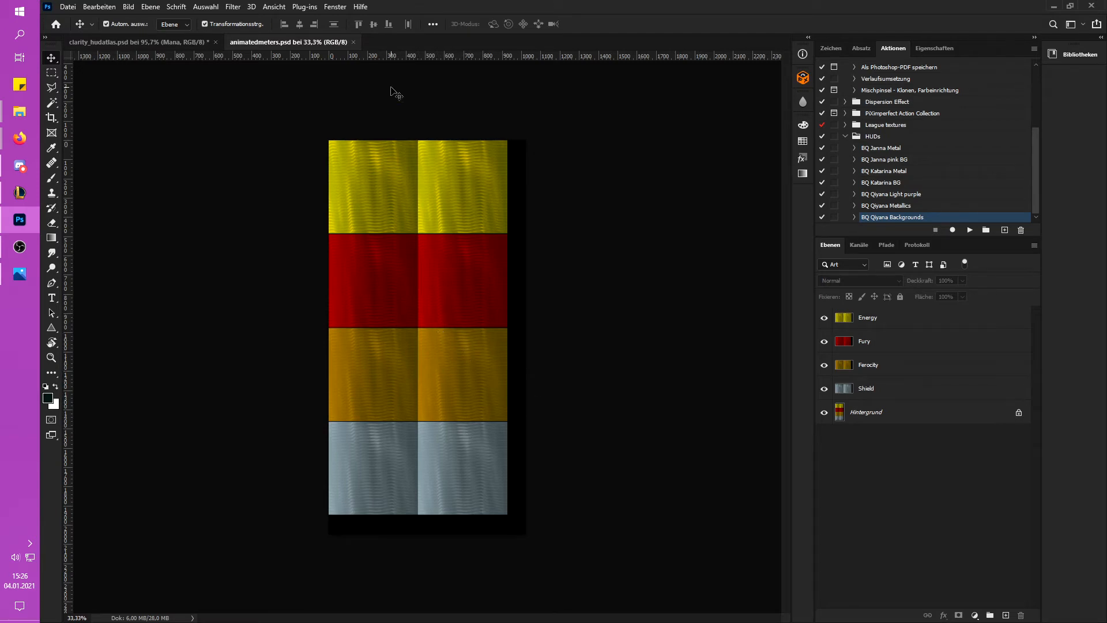
{"action": "left_click", "coordinate": [355, 43]}
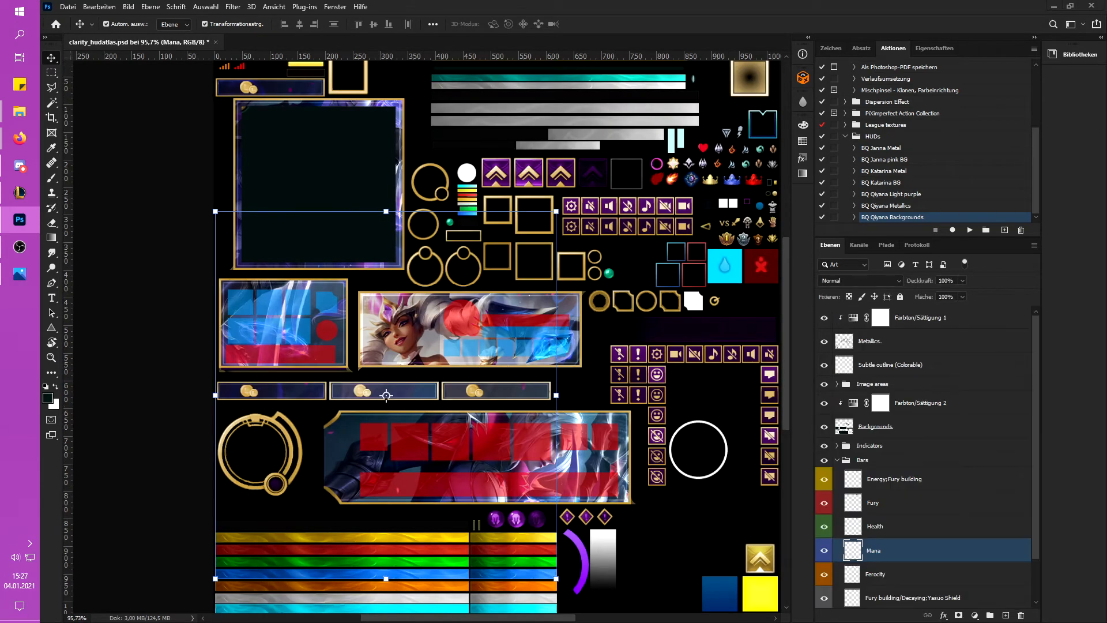
Step: Open clarity_levelupatlas2.psd from the same folder, examine its level-up, health and mana effect layers, and close it
{"action": "key", "text": "super+d"}
{"action": "key", "text": "super+d"}
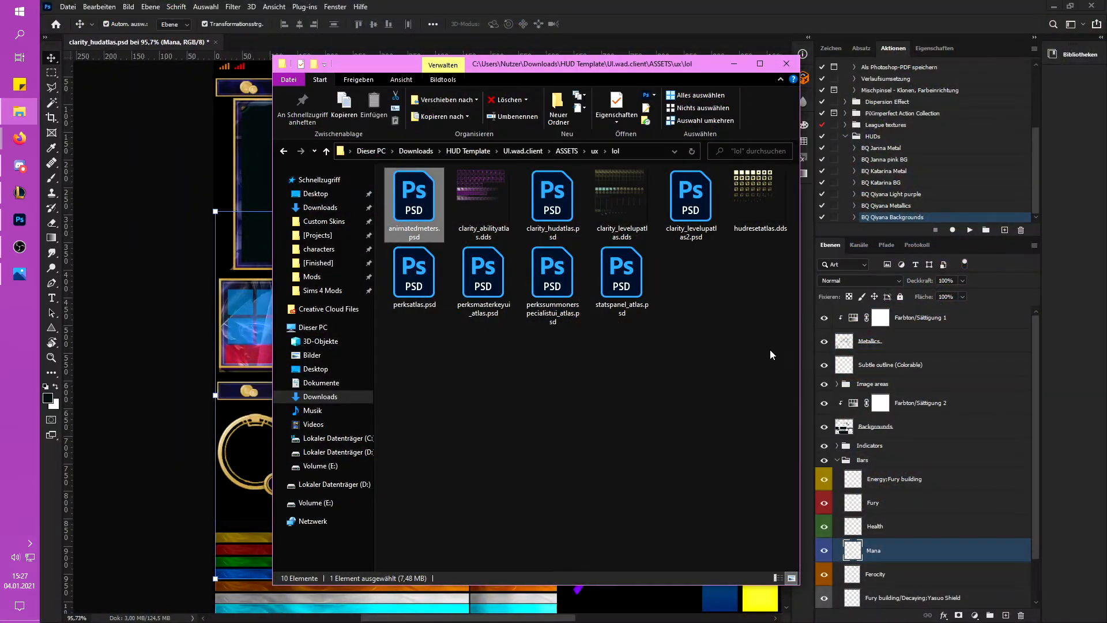
{"action": "left_click", "coordinate": [770, 349]}
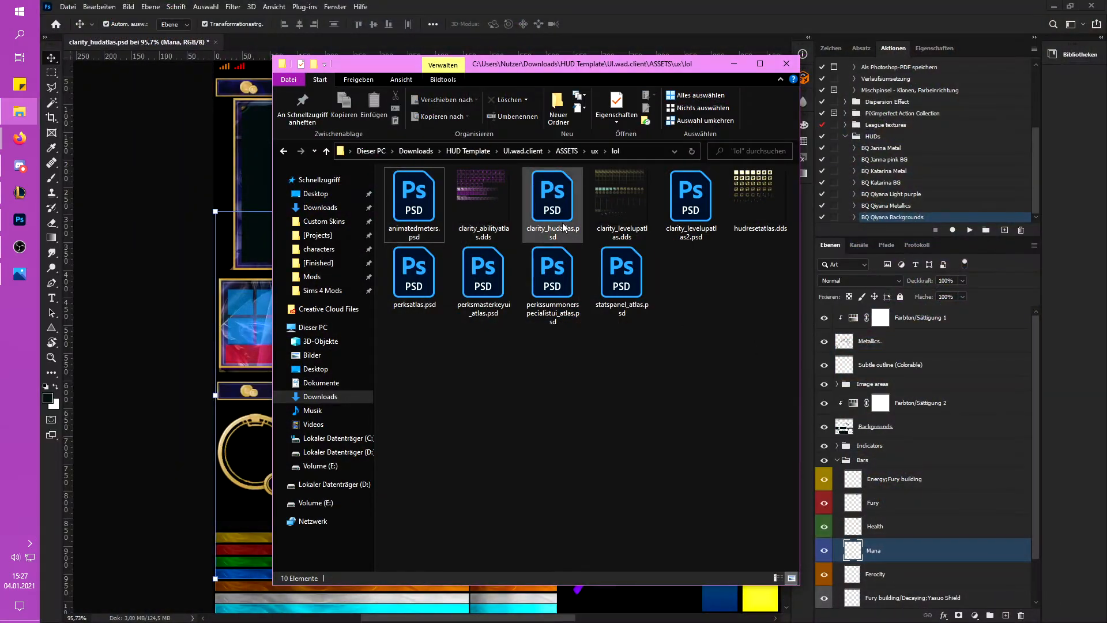
{"action": "double_click", "coordinate": [700, 211]}
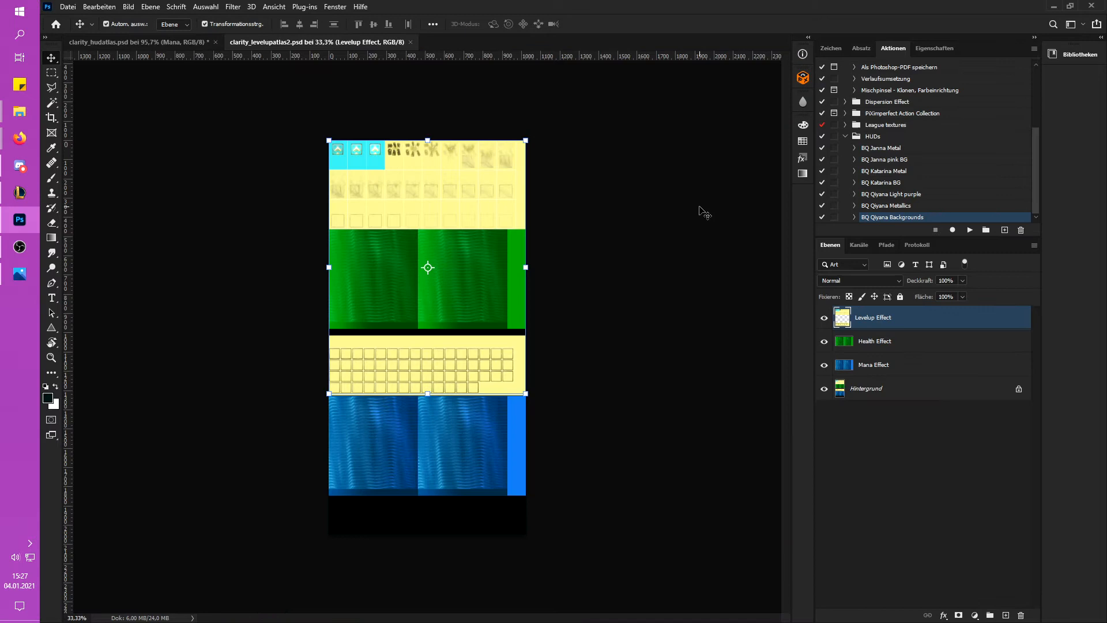
{"action": "left_click", "coordinate": [636, 247]}
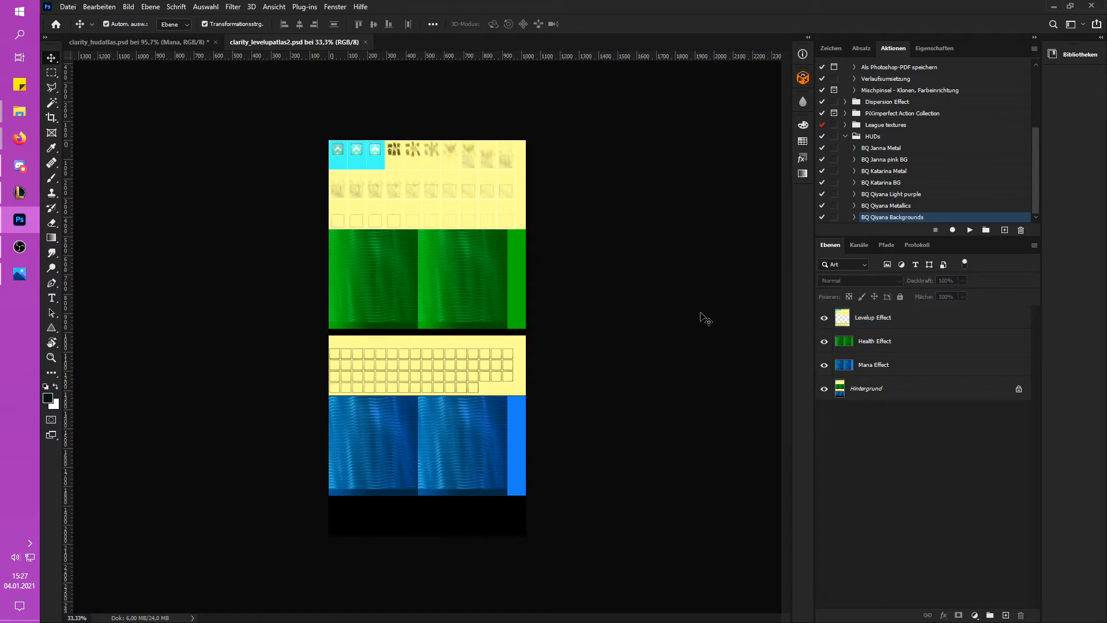
{"action": "left_click", "coordinate": [880, 358]}
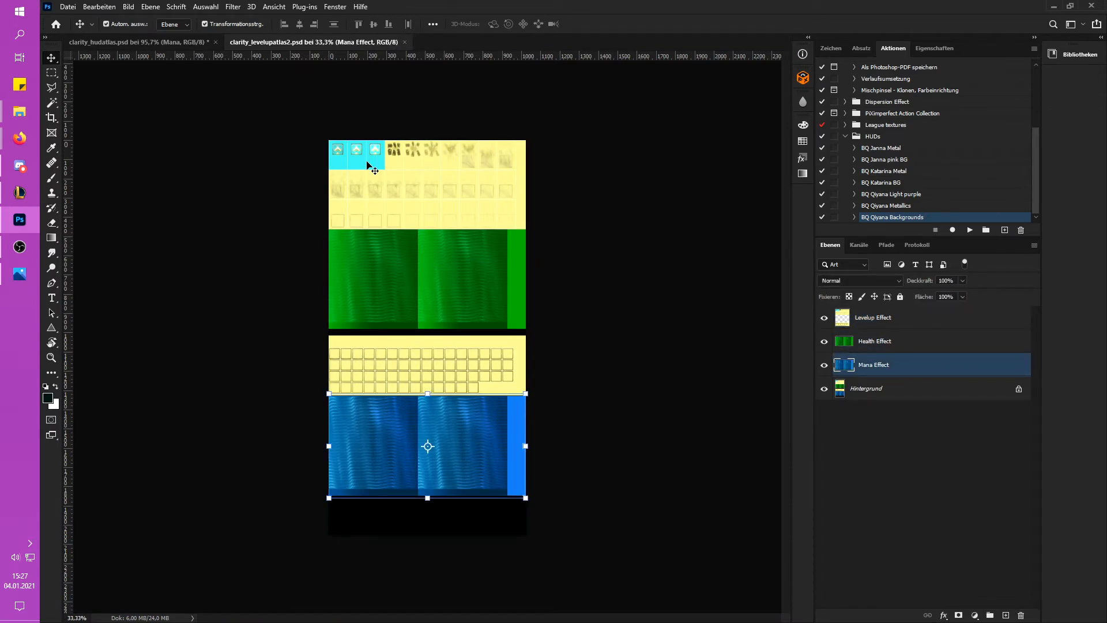
{"action": "left_click", "coordinate": [406, 43]}
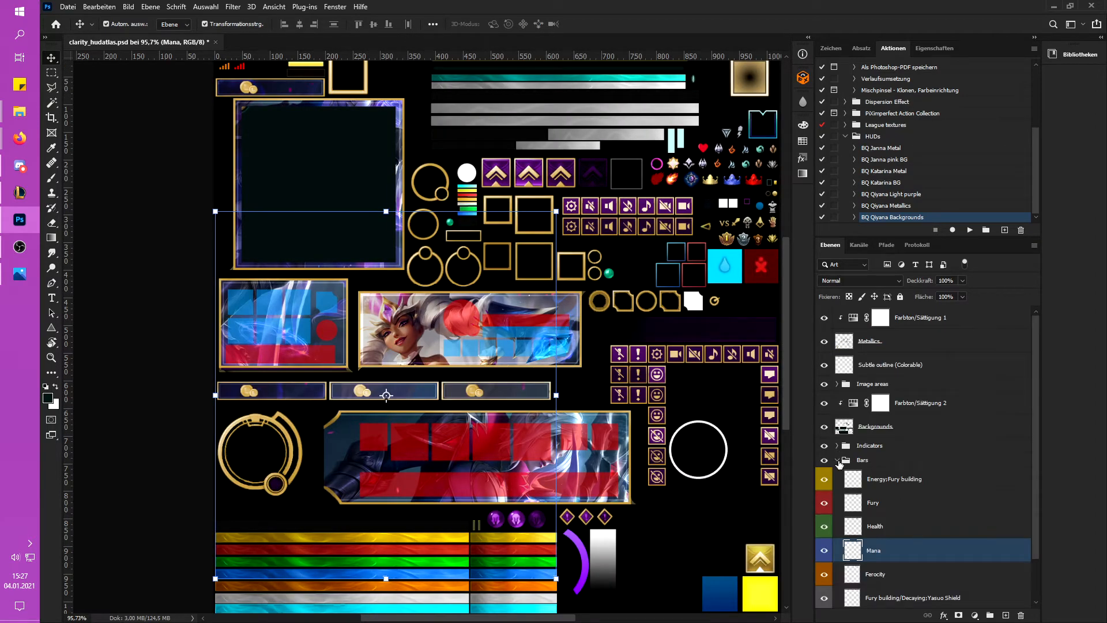
Step: Collapse the Bars group, expand Indicators and examine its Recall, XP and Ultimate status layers in the atlas
{"action": "left_click", "coordinate": [837, 460]}
{"action": "left_click", "coordinate": [837, 445]}
{"action": "left_click", "coordinate": [893, 467]}
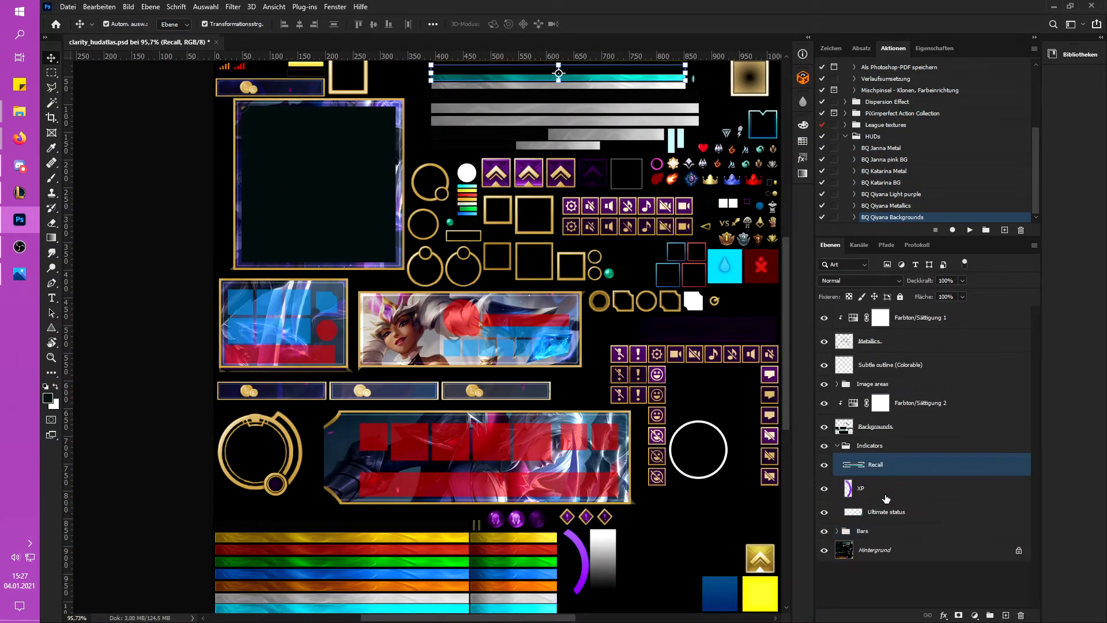
{"action": "left_click", "coordinate": [885, 494]}
{"action": "left_click", "coordinate": [877, 514]}
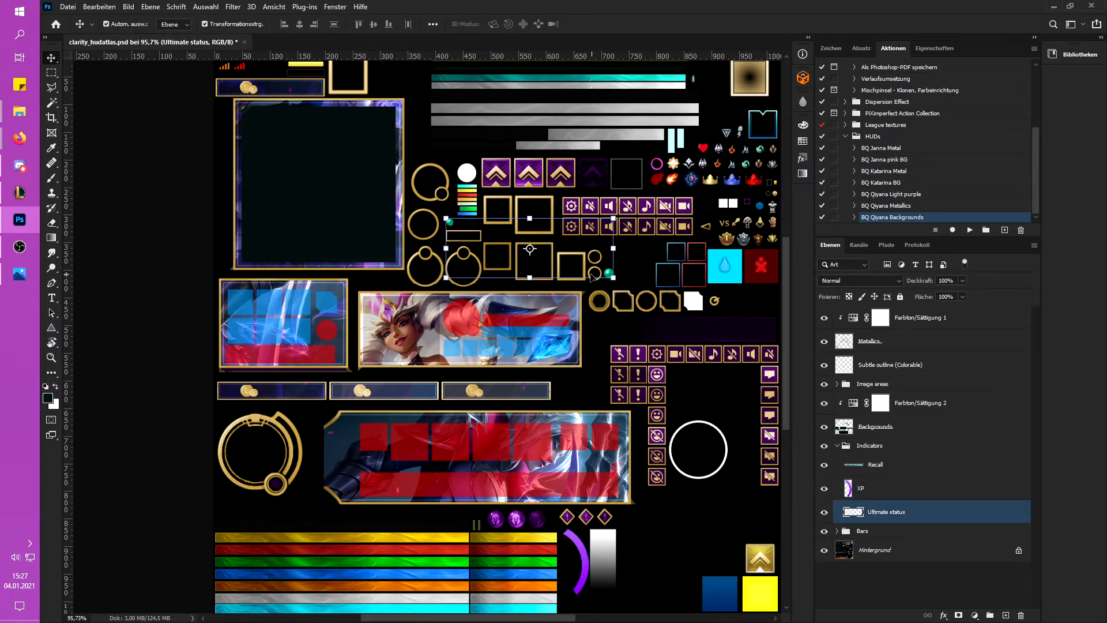
Step: Run the BQ Qiyana Light purple action on the Recall, XP and Ultimate status layers of the Indicators group
{"action": "left_click", "coordinate": [878, 467]}
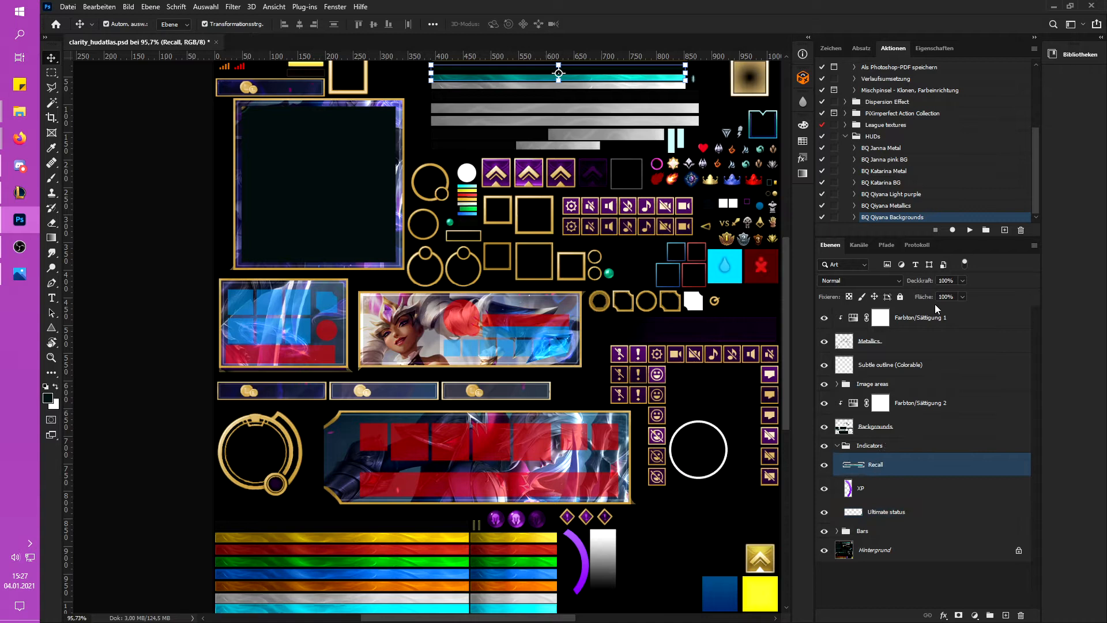
{"action": "left_click", "coordinate": [909, 195]}
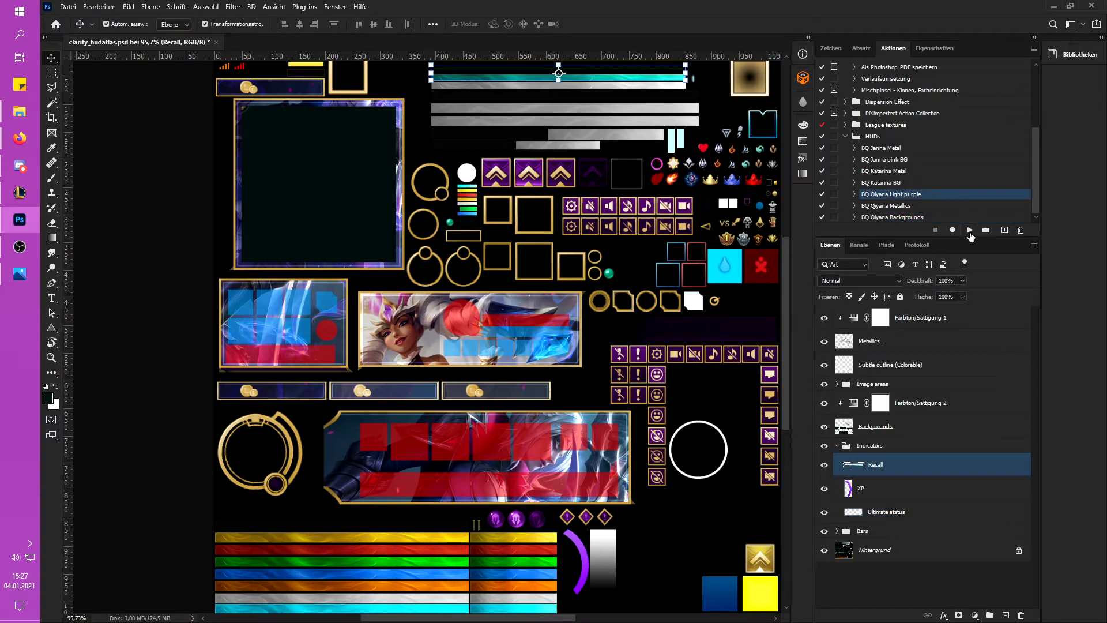
{"action": "left_click", "coordinate": [970, 230]}
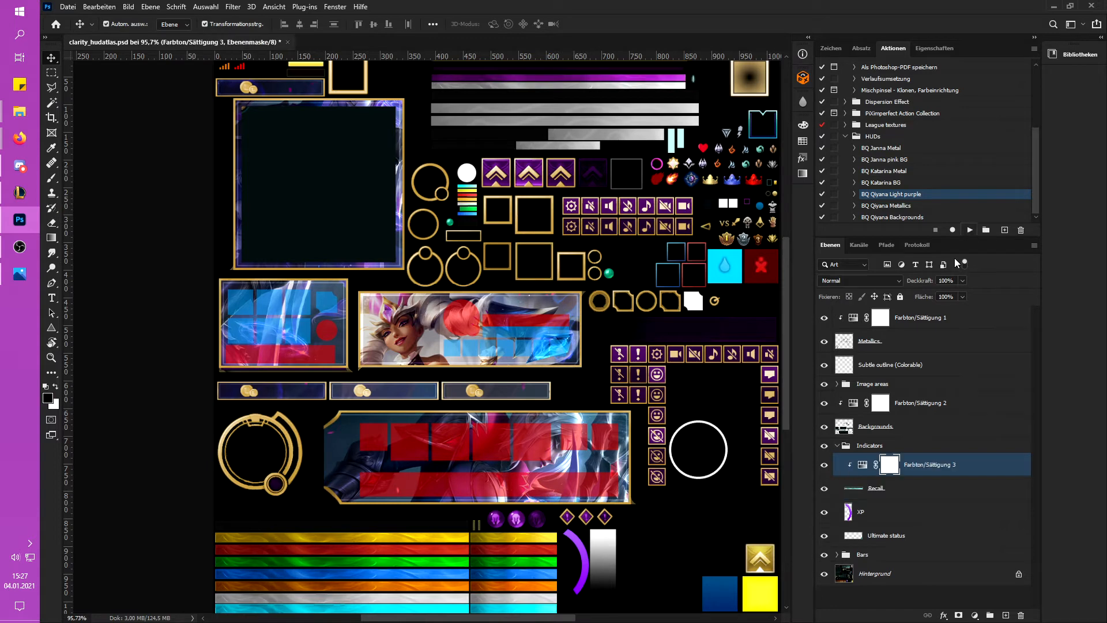
{"action": "left_click", "coordinate": [873, 513]}
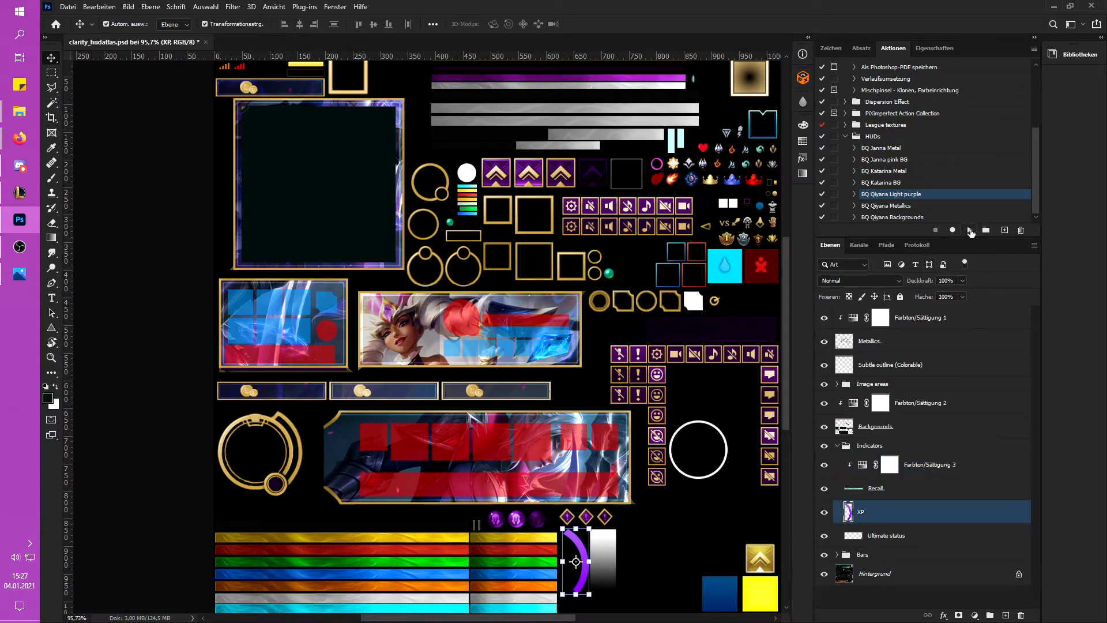
{"action": "left_click", "coordinate": [970, 230]}
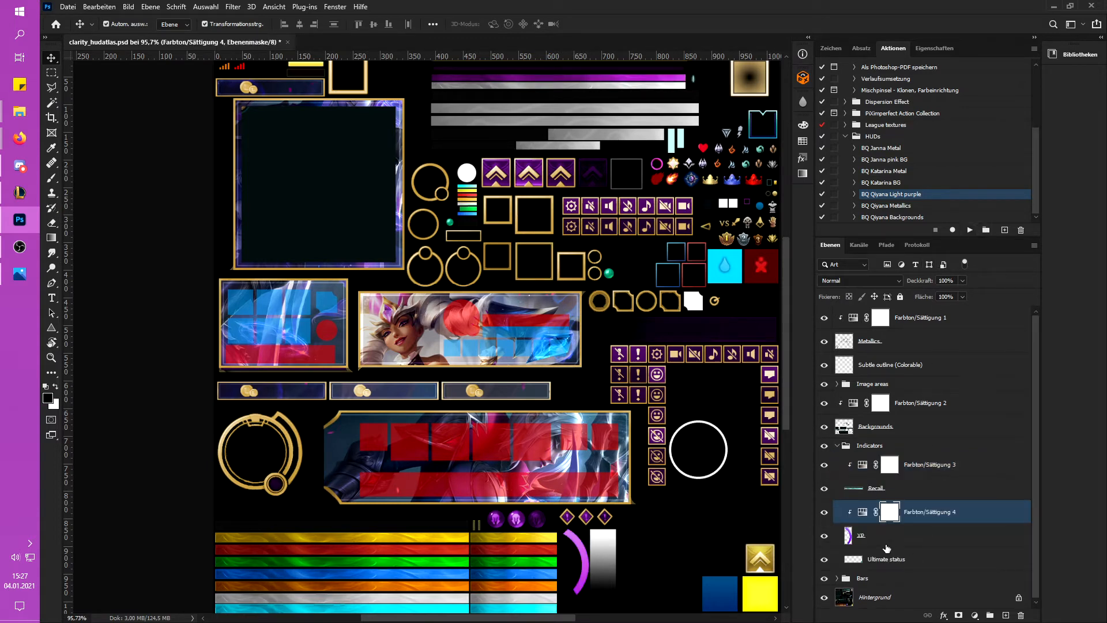
{"action": "left_click", "coordinate": [890, 556]}
{"action": "left_click", "coordinate": [969, 229]}
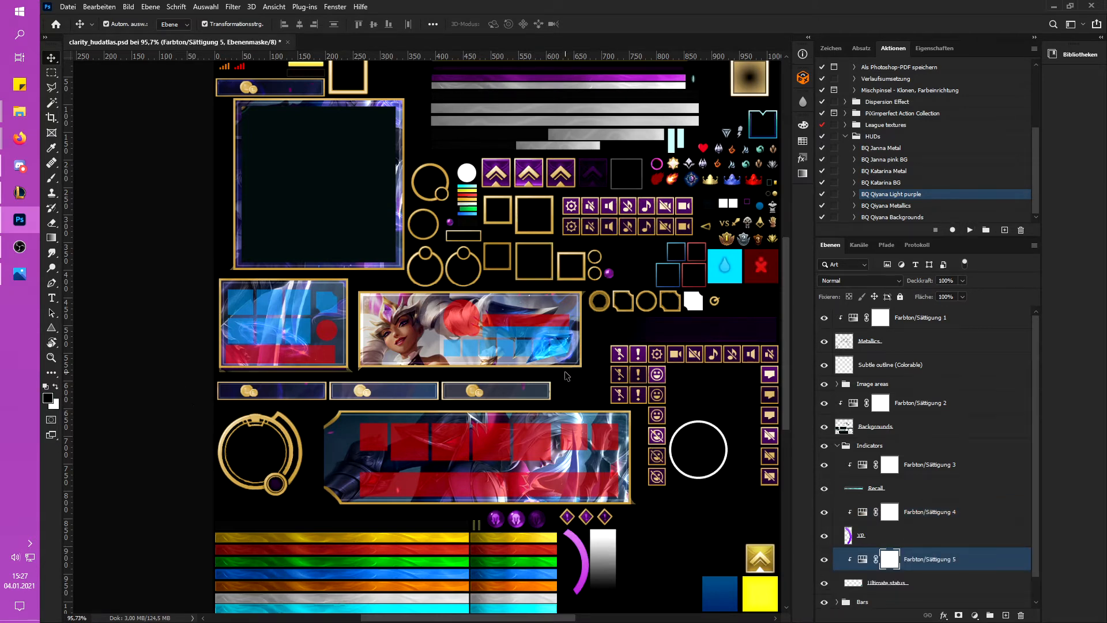
{"action": "scroll", "coordinate": [510, 403], "scroll_direction": "down", "scroll_amount": 2}
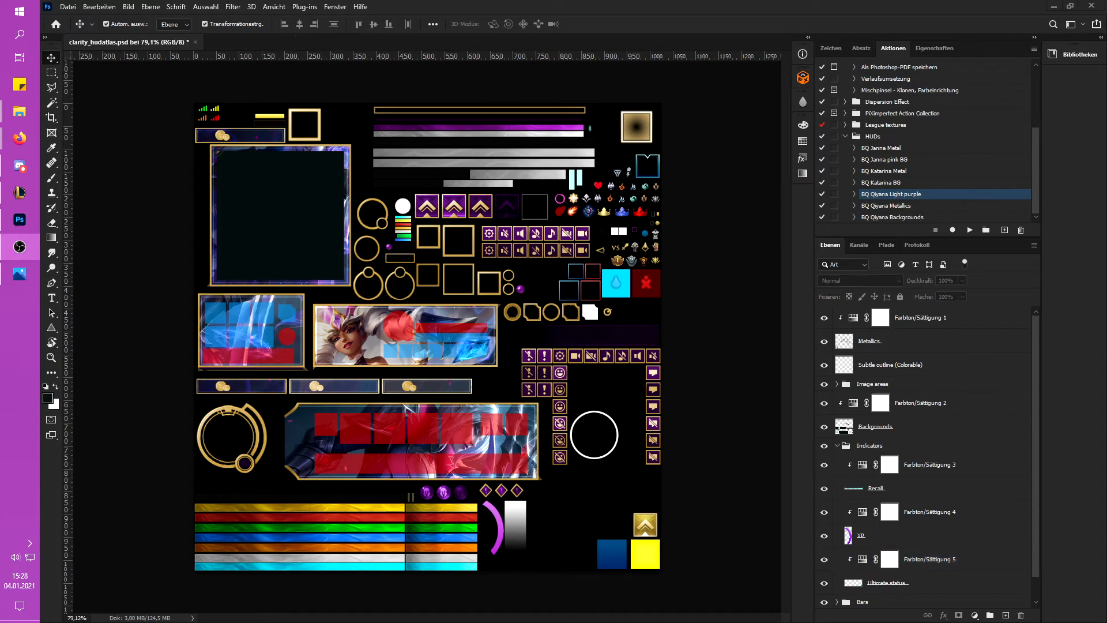
{"action": "left_click", "coordinate": [705, 383]}
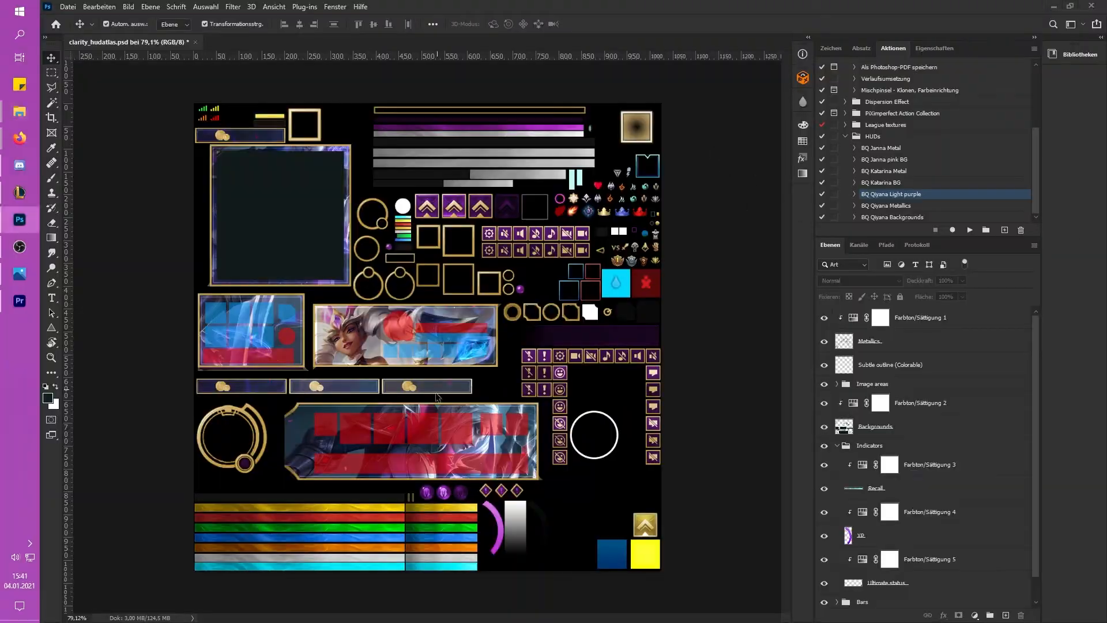
Step: Hide the enemy-visible without items, enemy-visible on no mana and enemy-never visible guide layers in the Enemy focus group
{"action": "left_click", "coordinate": [230, 340]}
{"action": "scroll", "coordinate": [231, 341], "scroll_direction": "up", "scroll_amount": 5}
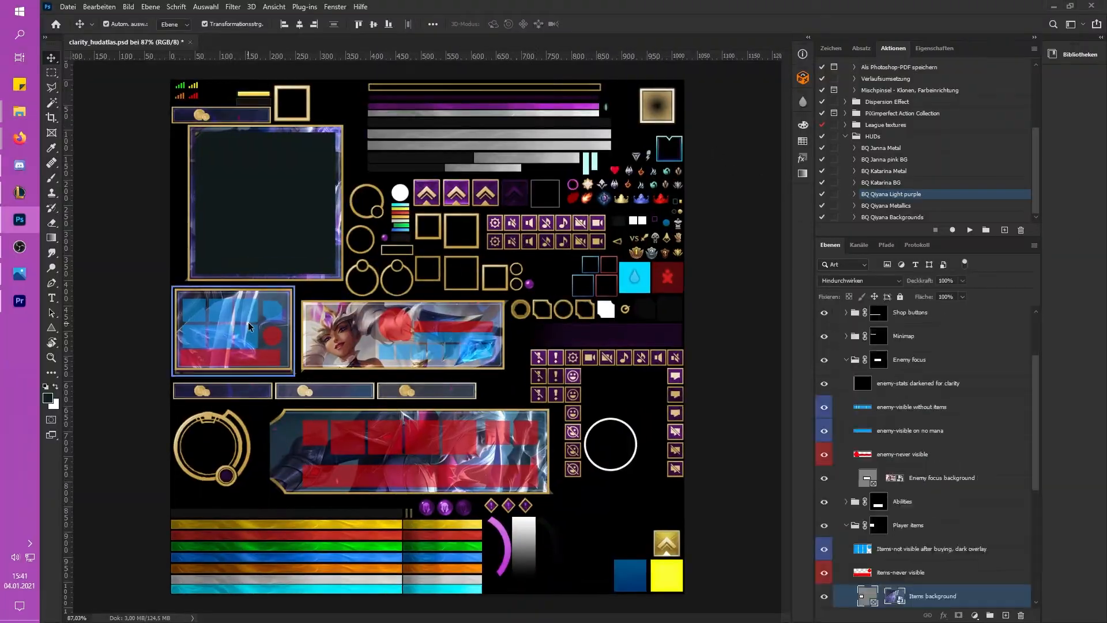
{"action": "left_click", "coordinate": [918, 383]}
{"action": "left_click_drag", "start_coordinate": [823, 407], "coordinate": [824, 454]}
{"action": "scroll", "coordinate": [404, 397], "scroll_direction": "up", "scroll_amount": 2}
Step: Scale the Qiyana splash art in the Items background frame to 50.16% and position her hand and blue blade inside it
{"action": "left_click", "coordinate": [946, 595]}
{"action": "scroll", "coordinate": [978, 556], "scroll_direction": "down", "scroll_amount": 1}
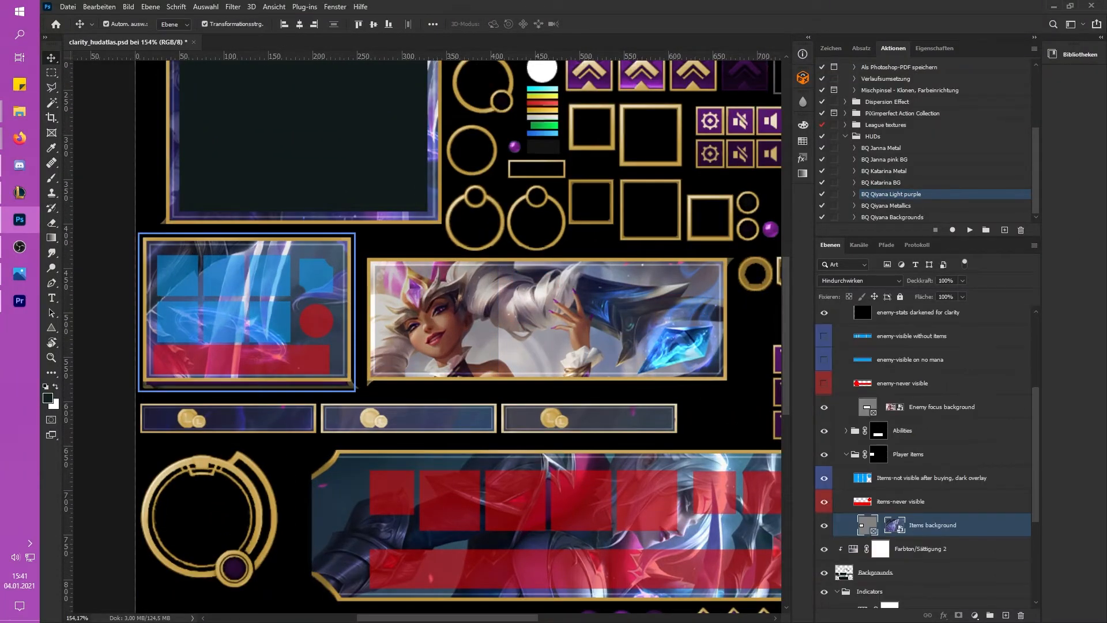
{"action": "left_click", "coordinate": [897, 526]}
{"action": "scroll", "coordinate": [333, 349], "scroll_direction": "down", "scroll_amount": 5}
{"action": "left_click_drag", "start_coordinate": [272, 519], "coordinate": [273, 377]}
{"action": "scroll", "coordinate": [275, 367], "scroll_direction": "up", "scroll_amount": 4}
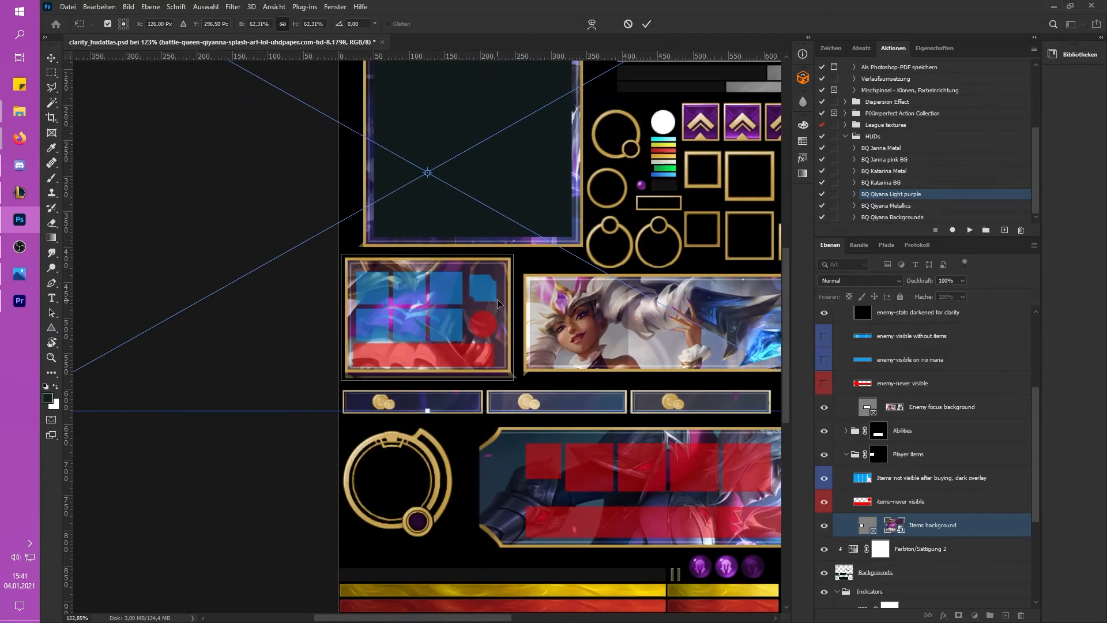
{"action": "left_click_drag", "start_coordinate": [497, 307], "coordinate": [220, 536]}
{"action": "scroll", "coordinate": [162, 549], "scroll_direction": "down", "scroll_amount": 2}
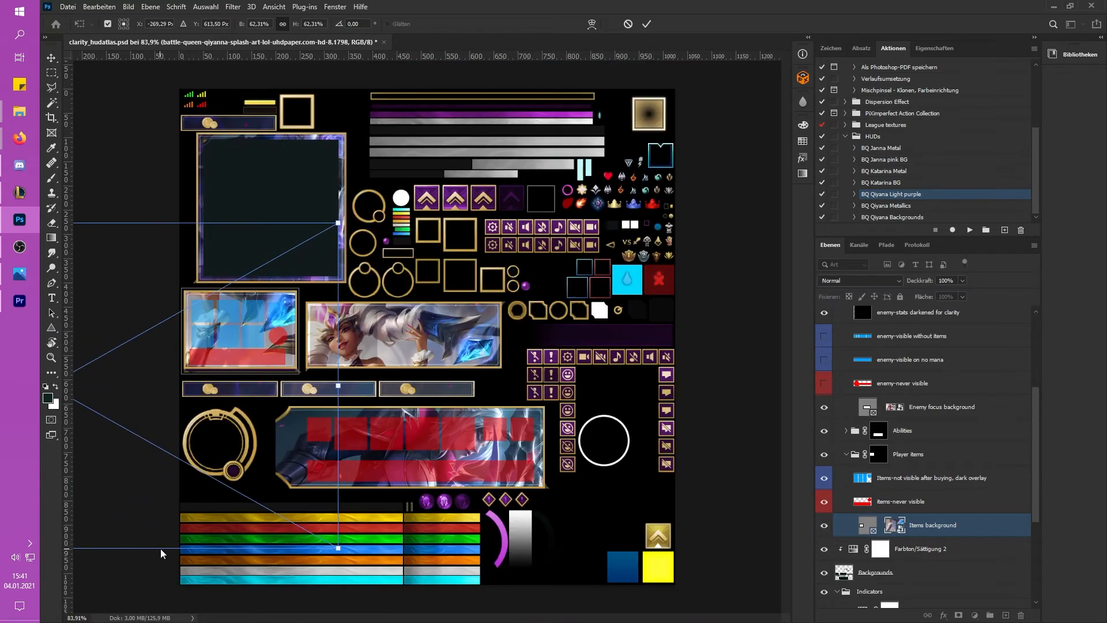
{"action": "left_click_drag", "start_coordinate": [338, 546], "coordinate": [224, 483]}
{"action": "scroll", "coordinate": [270, 334], "scroll_direction": "up", "scroll_amount": 3}
{"action": "scroll", "coordinate": [269, 334], "scroll_direction": "left", "scroll_amount": 5}
{"action": "left_click_drag", "start_coordinate": [451, 269], "coordinate": [612, 348]}
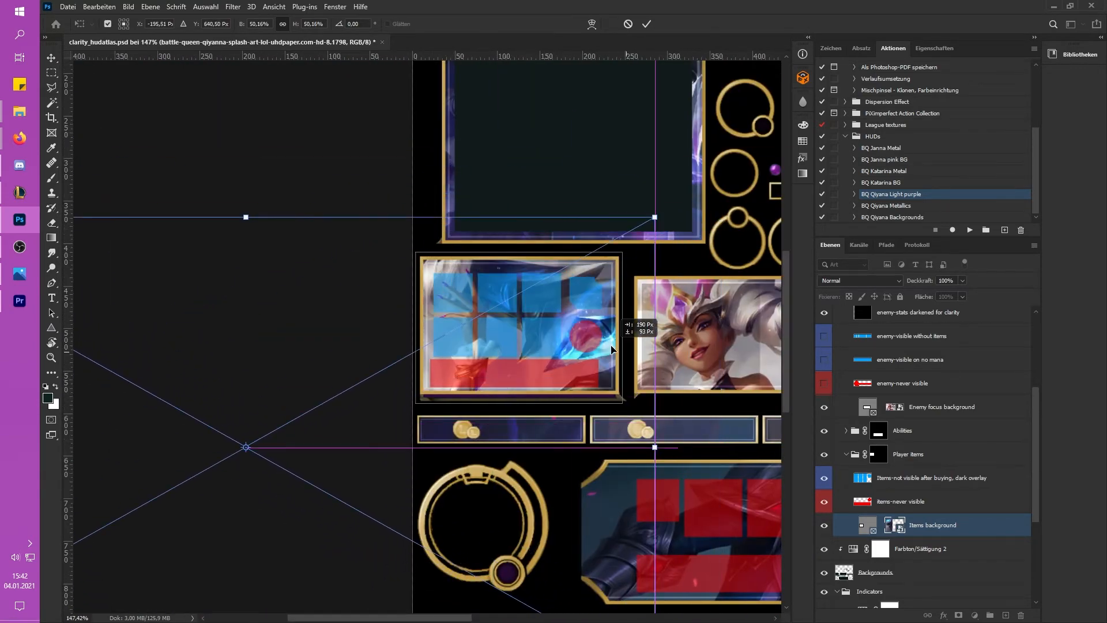
Step: Hide the two coloured guide layers in the Player items group and collapse the group
{"action": "left_click", "coordinate": [894, 479]}
{"action": "left_click_drag", "start_coordinate": [824, 478], "coordinate": [824, 502]}
{"action": "left_click", "coordinate": [846, 454]}
Step: Expand the Abilities group, select the splash art inside the Ability background frame and reposition it with Free Transform
{"action": "left_click", "coordinate": [881, 435]}
{"action": "scroll", "coordinate": [715, 501], "scroll_direction": "down", "scroll_amount": 4}
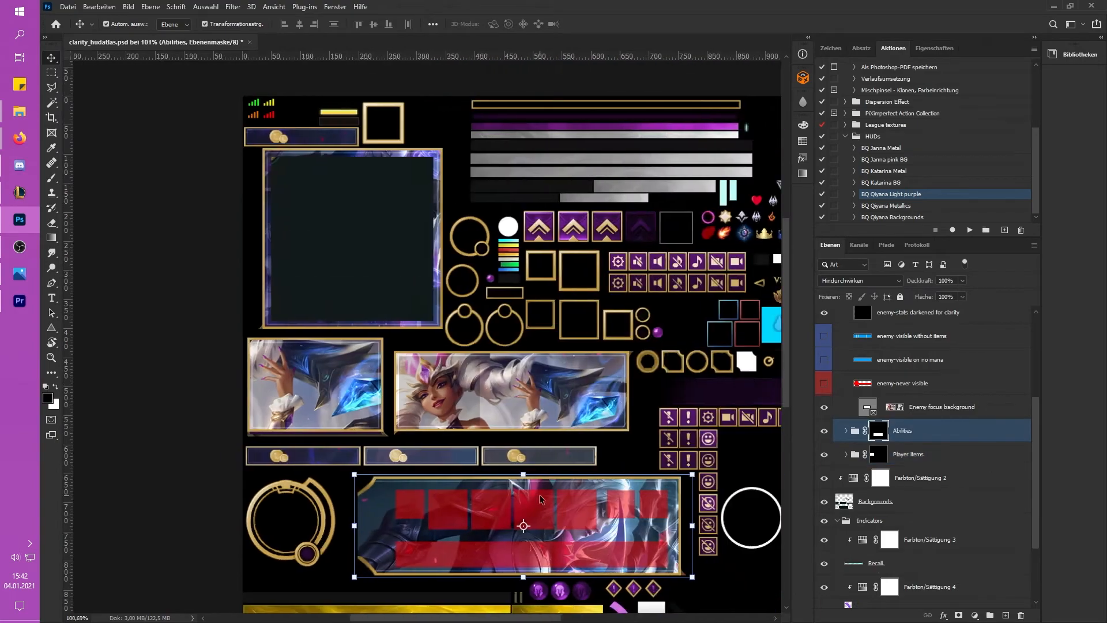
{"action": "scroll", "coordinate": [583, 531], "scroll_direction": "up", "scroll_amount": 5}
{"action": "left_click", "coordinate": [846, 431]}
{"action": "left_click", "coordinate": [894, 478]}
{"action": "scroll", "coordinate": [504, 597], "scroll_direction": "down", "scroll_amount": 5}
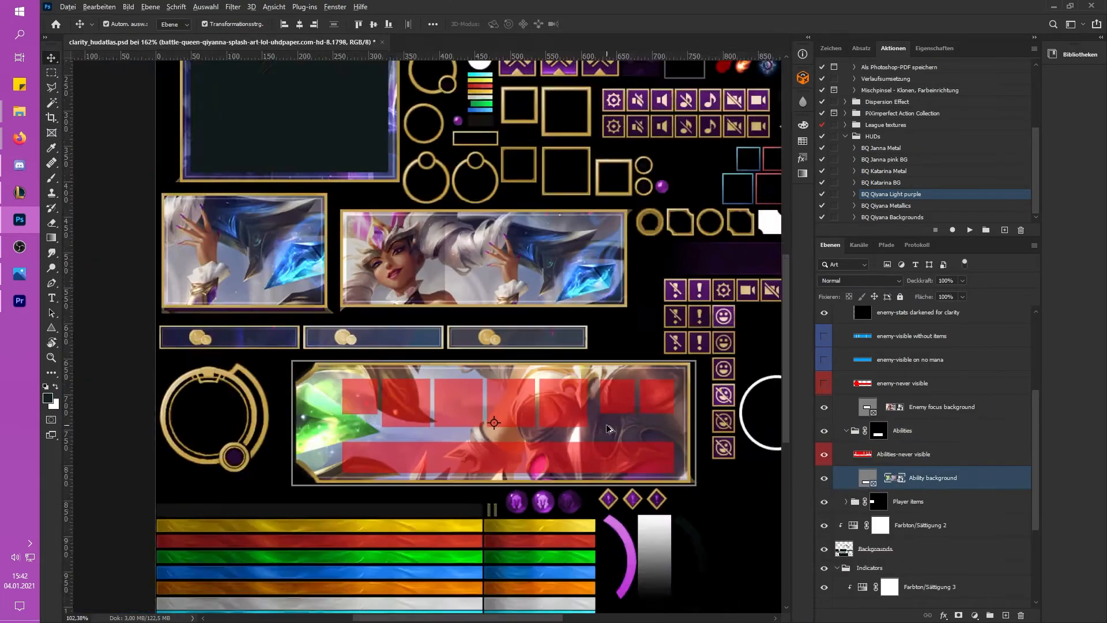
{"action": "key", "text": "ctrl+t"}
{"action": "scroll", "coordinate": [455, 552], "scroll_direction": "up", "scroll_amount": 2}
{"action": "scroll", "coordinate": [453, 552], "scroll_direction": "down", "scroll_amount": 2}
{"action": "left_click_drag", "start_coordinate": [439, 562], "coordinate": [437, 476]}
{"action": "scroll", "coordinate": [441, 456], "scroll_direction": "up", "scroll_amount": 6}
{"action": "left_click_drag", "start_coordinate": [441, 461], "coordinate": [476, 514]}
Step: Scale the ability frame's splash art to 39.27% and shift it so Qiyana sits in the right part of the frame
{"action": "scroll", "coordinate": [404, 461], "scroll_direction": "down", "scroll_amount": 4}
{"action": "left_click_drag", "start_coordinate": [315, 419], "coordinate": [256, 380]}
{"action": "scroll", "coordinate": [447, 420], "scroll_direction": "up", "scroll_amount": 4}
{"action": "left_click_drag", "start_coordinate": [483, 443], "coordinate": [510, 468]}
{"action": "scroll", "coordinate": [476, 483], "scroll_direction": "up", "scroll_amount": 2}
{"action": "scroll", "coordinate": [512, 465], "scroll_direction": "down", "scroll_amount": 6}
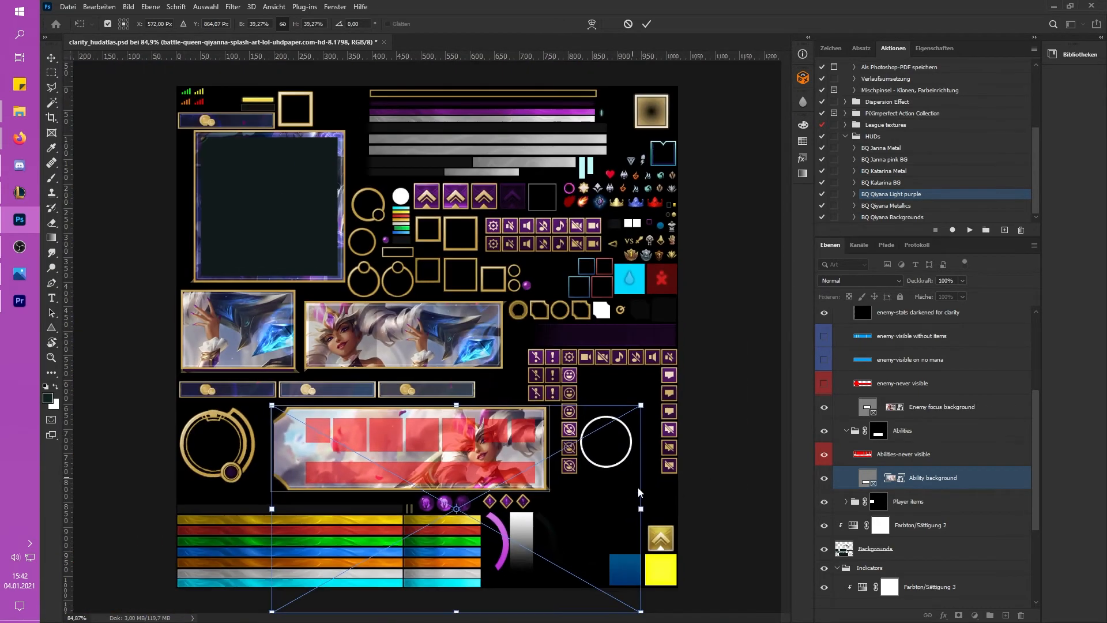
Step: Reduce the ability frame's splash art to 34.32% and move it further right
{"action": "left_click_drag", "start_coordinate": [641, 509], "coordinate": [594, 509]}
{"action": "scroll", "coordinate": [508, 471], "scroll_direction": "up", "scroll_amount": 7}
{"action": "left_click_drag", "start_coordinate": [509, 485], "coordinate": [562, 468]}
{"action": "scroll", "coordinate": [562, 468], "scroll_direction": "down", "scroll_amount": 10}
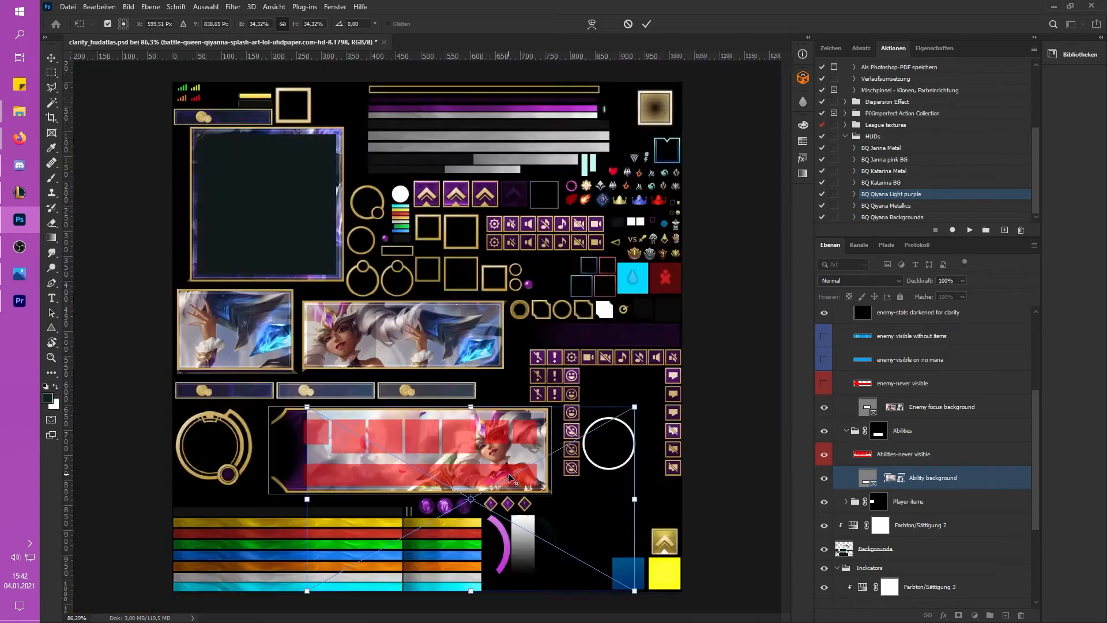
Step: Scale the splash art down to about 29.69%, fit it across the ability frame's full width and shift it slightly up
{"action": "left_click_drag", "start_coordinate": [460, 525], "coordinate": [394, 461]}
{"action": "scroll", "coordinate": [444, 462], "scroll_direction": "up", "scroll_amount": 5}
{"action": "left_click_drag", "start_coordinate": [271, 472], "coordinate": [222, 472]}
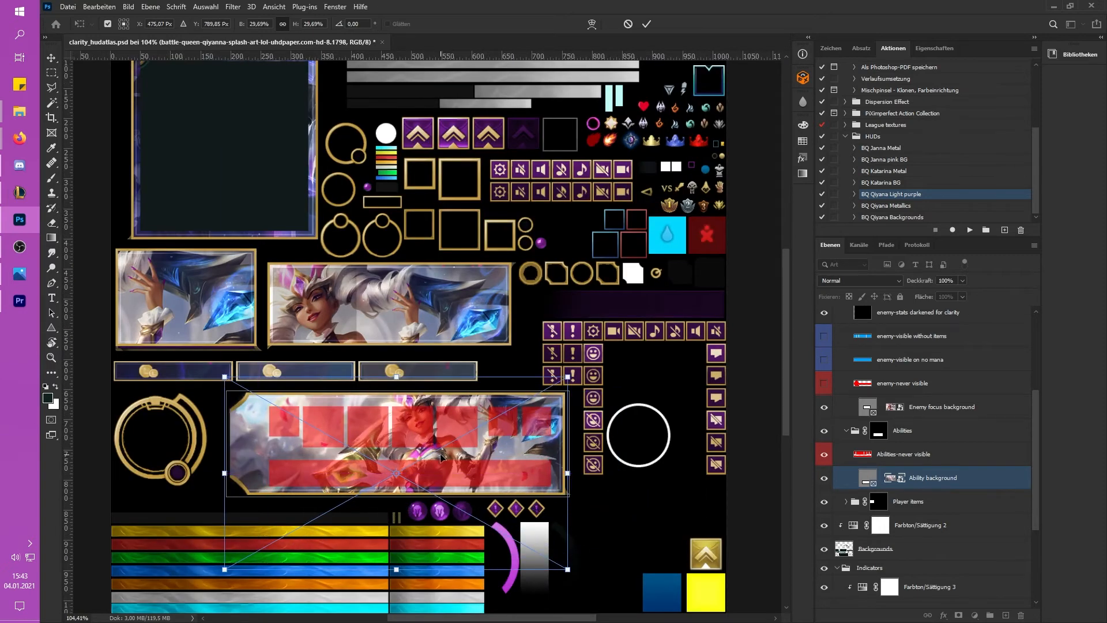
{"action": "left_click_drag", "start_coordinate": [442, 452], "coordinate": [437, 438]}
{"action": "left_click_drag", "start_coordinate": [562, 461], "coordinate": [565, 461]}
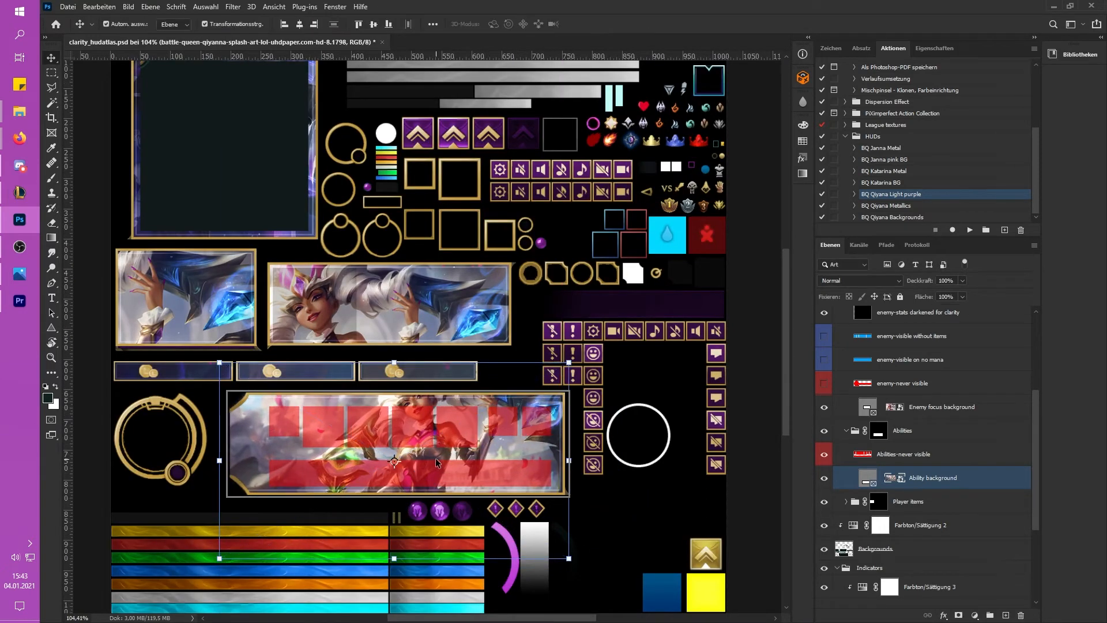
Step: Hide the red Abilities-never visible overlay after confirming the ability artwork, and collapse the Abilities and Enemy focus groups
{"action": "key", "text": "Return"}
{"action": "scroll", "coordinate": [654, 416], "scroll_direction": "down", "scroll_amount": 2}
{"action": "scroll", "coordinate": [890, 361], "scroll_direction": "up", "scroll_amount": 4}
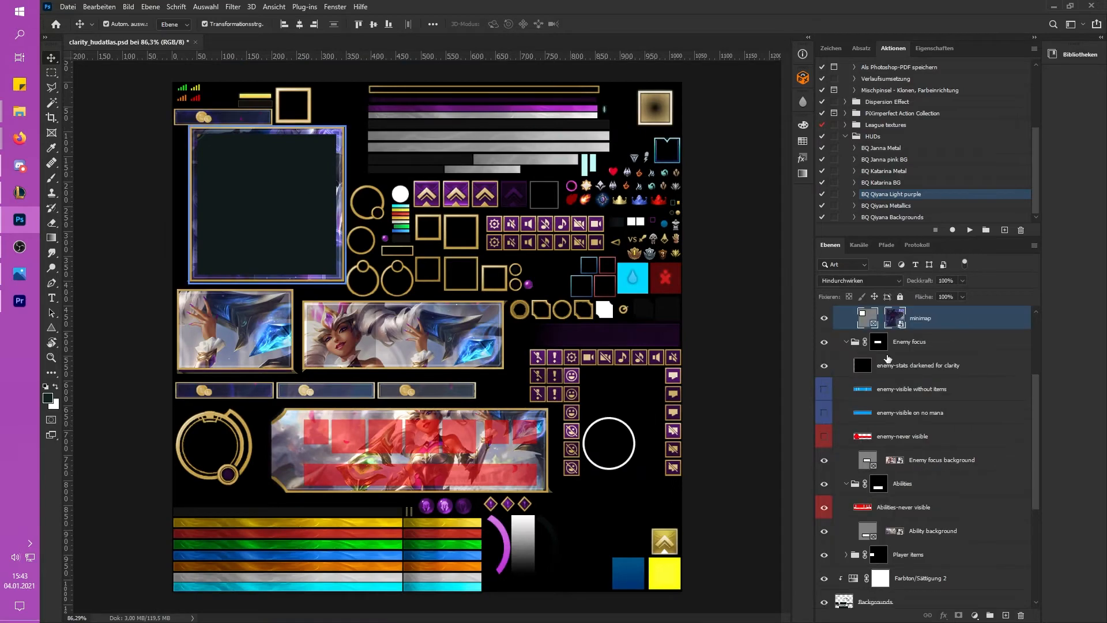
{"action": "scroll", "coordinate": [871, 438], "scroll_direction": "down", "scroll_amount": 3}
{"action": "left_click", "coordinate": [824, 484]}
{"action": "left_click", "coordinate": [847, 459]}
{"action": "scroll", "coordinate": [867, 460], "scroll_direction": "up", "scroll_amount": 3}
{"action": "left_click", "coordinate": [846, 389]}
Step: Replace the minimap layer's picture with the Qiyana splash art and shift it up so it fills the minimap frame
{"action": "left_click", "coordinate": [896, 371]}
{"action": "scroll", "coordinate": [312, 242], "scroll_direction": "up", "scroll_amount": 2}
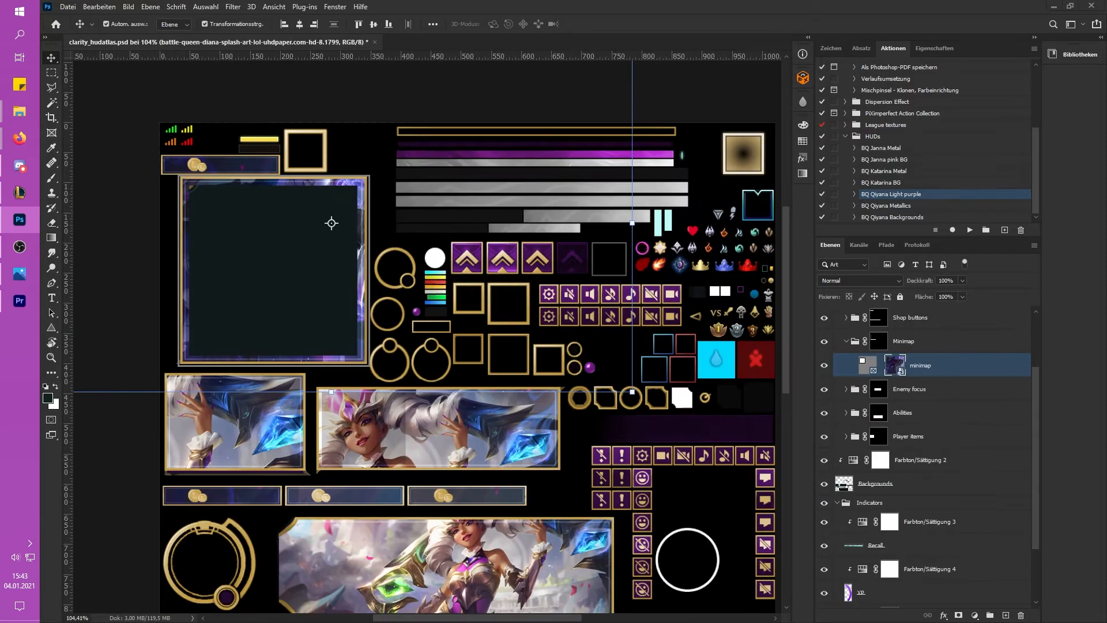
{"action": "key", "text": "ctrl+v"}
{"action": "scroll", "coordinate": [357, 271], "scroll_direction": "left", "scroll_amount": 3}
{"action": "scroll", "coordinate": [357, 323], "scroll_direction": "down", "scroll_amount": 4}
{"action": "left_click_drag", "start_coordinate": [294, 450], "coordinate": [294, 334]}
{"action": "scroll", "coordinate": [415, 344], "scroll_direction": "up", "scroll_amount": 6}
{"action": "scroll", "coordinate": [419, 346], "scroll_direction": "up", "scroll_amount": 2}
{"action": "key", "text": "Return"}
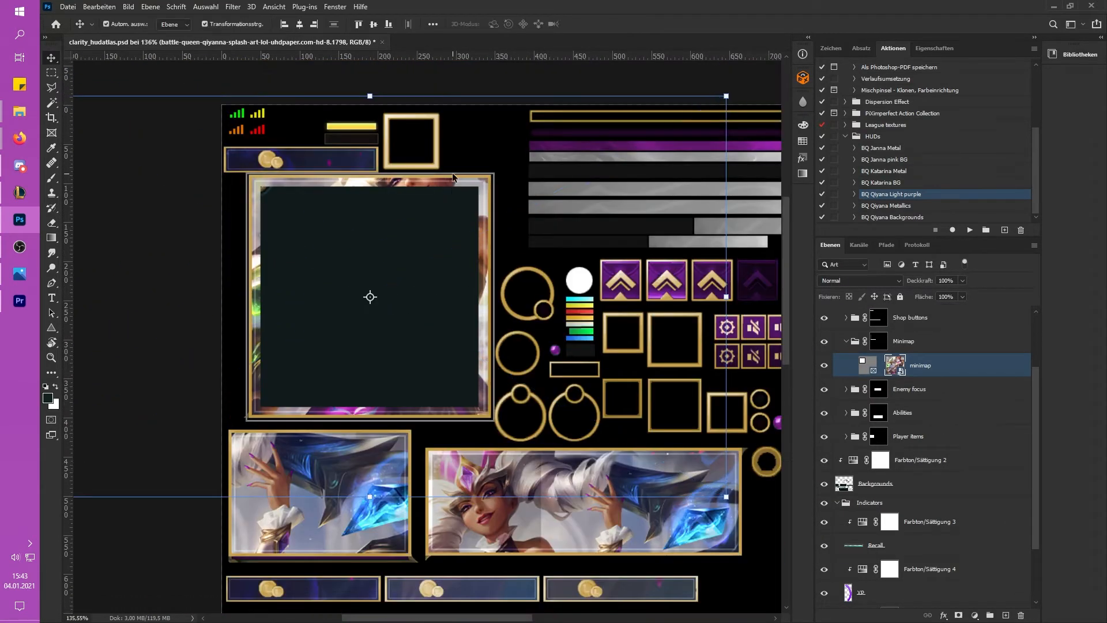
{"action": "left_click_drag", "start_coordinate": [437, 185], "coordinate": [427, 143]}
{"action": "scroll", "coordinate": [472, 346], "scroll_direction": "down", "scroll_amount": 2}
{"action": "left_click", "coordinate": [502, 425]}
{"action": "scroll", "coordinate": [511, 422], "scroll_direction": "down", "scroll_amount": 3}
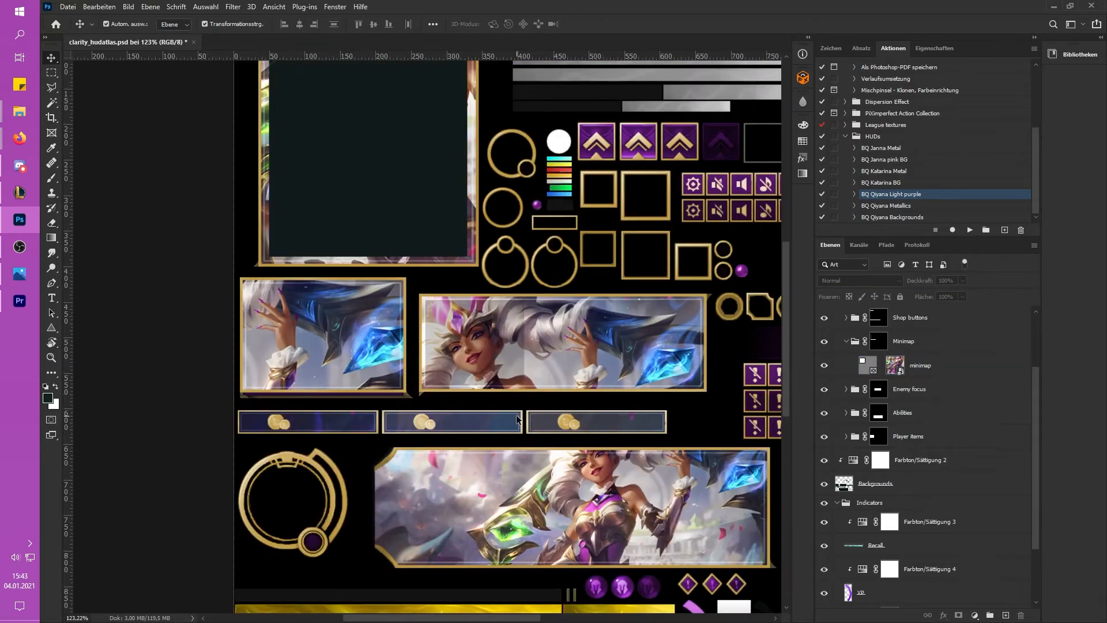
Step: Fill the shop-in base button with the Qiyana splash art, scaled to 60.56% and placed at about X -375 px, Y 313 px
{"action": "left_click", "coordinate": [340, 426]}
{"action": "left_click_drag", "start_coordinate": [344, 429], "coordinate": [367, 592]}
{"action": "scroll", "coordinate": [367, 576], "scroll_direction": "down", "scroll_amount": 8}
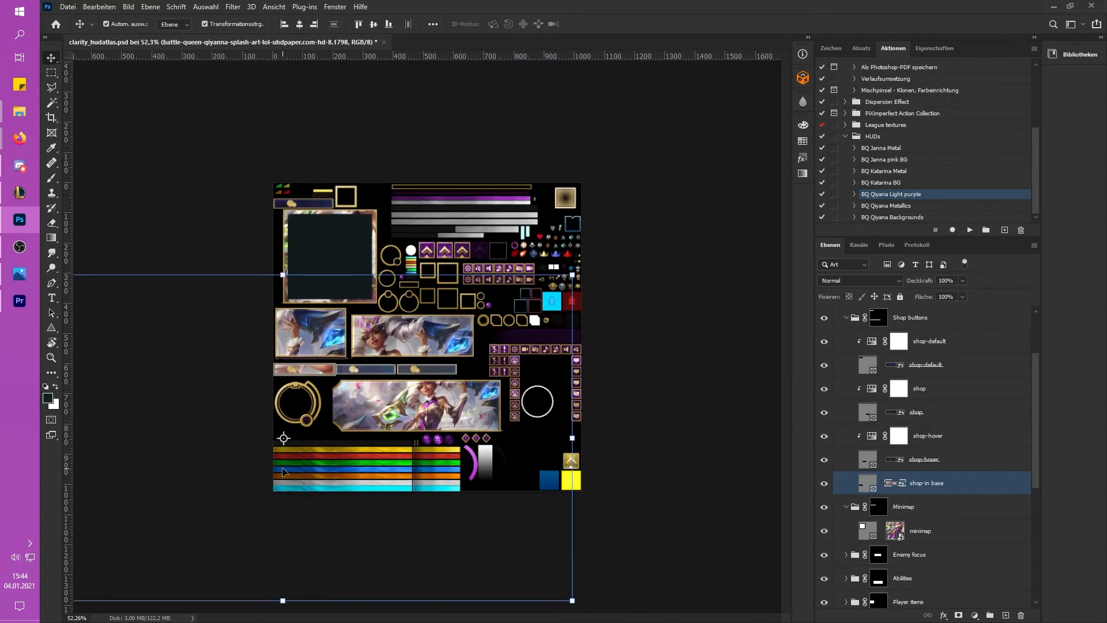
{"action": "left_click", "coordinate": [357, 536]}
{"action": "left_click_drag", "start_coordinate": [317, 369], "coordinate": [472, 420]}
{"action": "double_click", "coordinate": [900, 483]}
{"action": "left_click", "coordinate": [652, 44]}
{"action": "left_click_drag", "start_coordinate": [283, 600], "coordinate": [284, 472]}
{"action": "scroll", "coordinate": [294, 370], "scroll_direction": "up", "scroll_amount": 8}
{"action": "left_click_drag", "start_coordinate": [412, 560], "coordinate": [209, 386]}
{"action": "left_click_drag", "start_coordinate": [439, 377], "coordinate": [399, 140]}
{"action": "left_click_drag", "start_coordinate": [351, 344], "coordinate": [339, 339]}
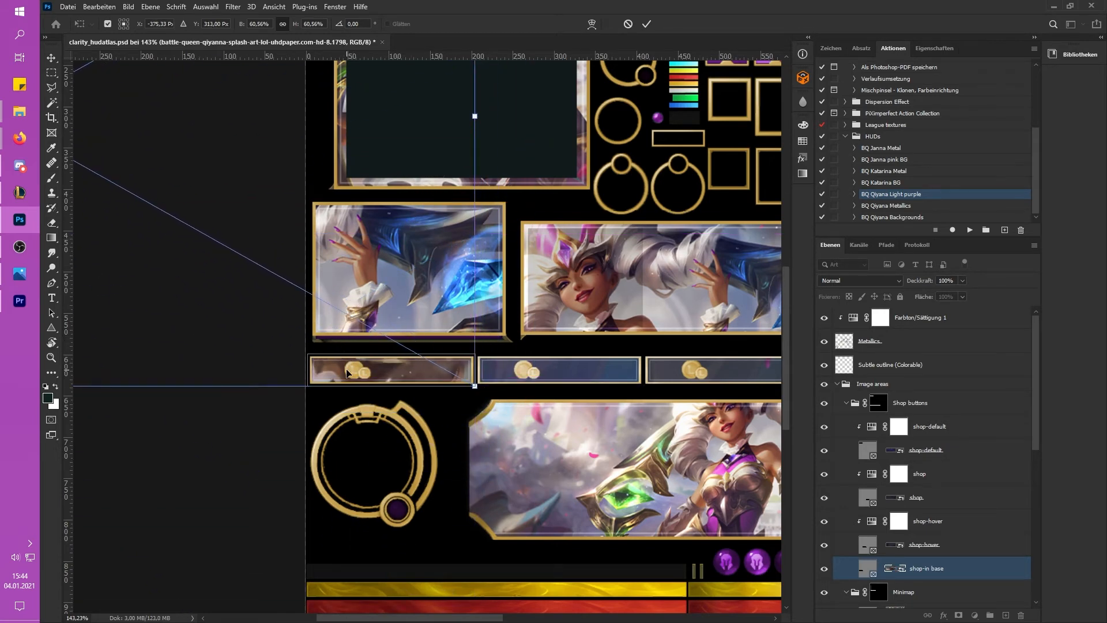
{"action": "key", "text": "Return"}
Step: Scale the shop-hover button's splash art to 60.56% and move it to about X -170 px, Y 312 px
{"action": "left_click", "coordinate": [895, 546]}
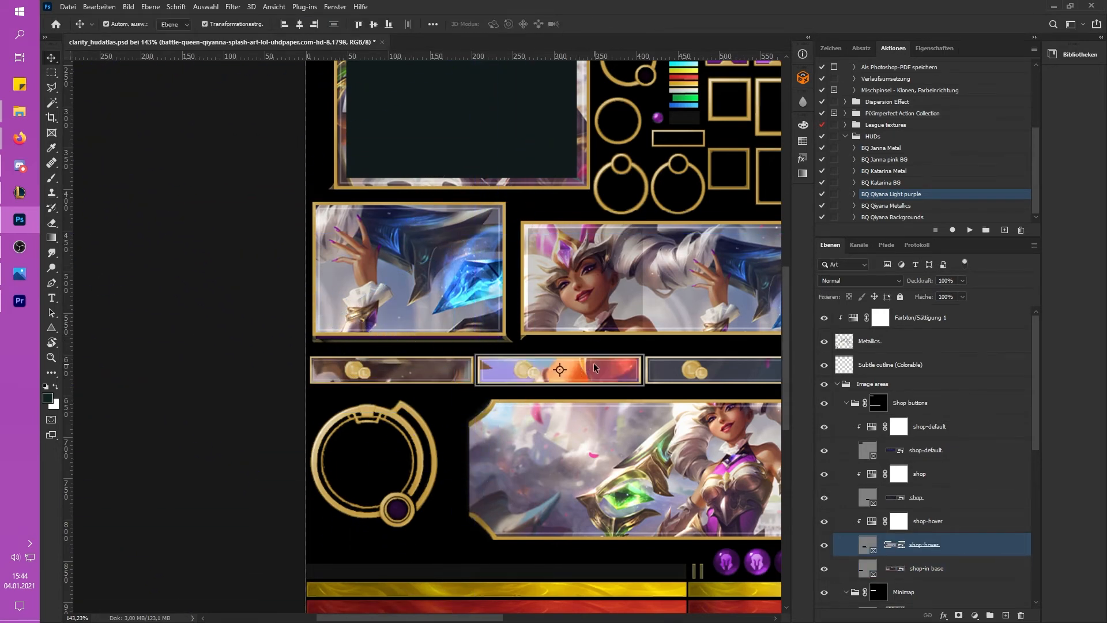
{"action": "key", "text": "ctrl+t"}
{"action": "left_click_drag", "start_coordinate": [577, 399], "coordinate": [481, 171]}
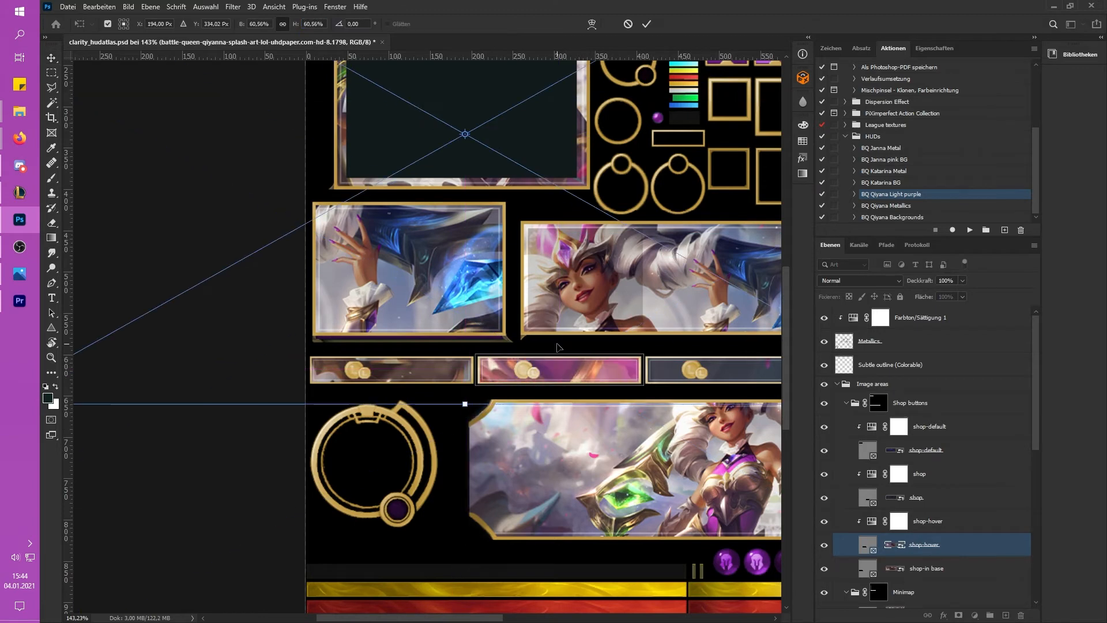
{"action": "left_click_drag", "start_coordinate": [591, 372], "coordinate": [297, 348]}
{"action": "key", "text": "Return"}
{"action": "scroll", "coordinate": [439, 346], "scroll_direction": "right", "scroll_amount": 5}
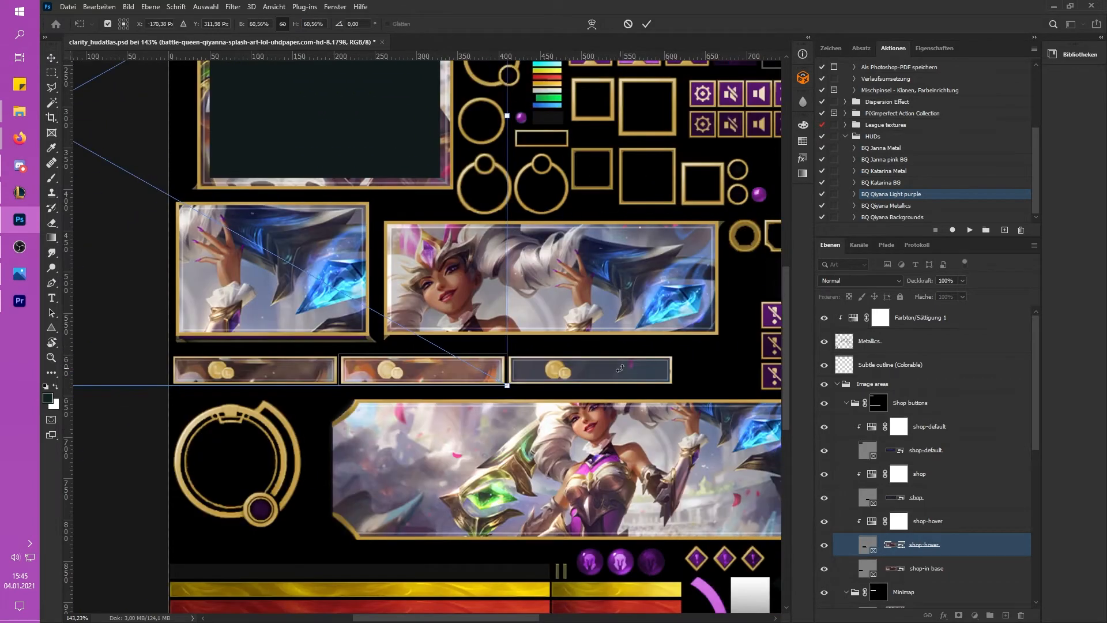
Step: Scale the shop button's splash art to 60.56% and move it to about X 35 px, Y 312 px
{"action": "left_click", "coordinate": [905, 498]}
{"action": "key", "text": "ctrl+t"}
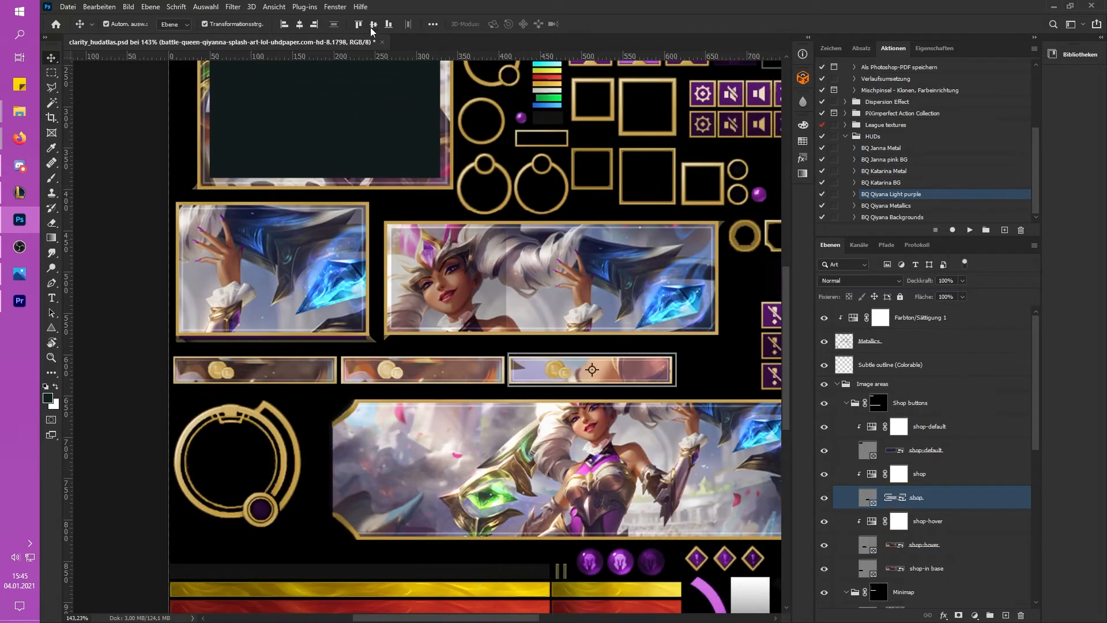
{"action": "left_click_drag", "start_coordinate": [508, 354], "coordinate": [257, 117]}
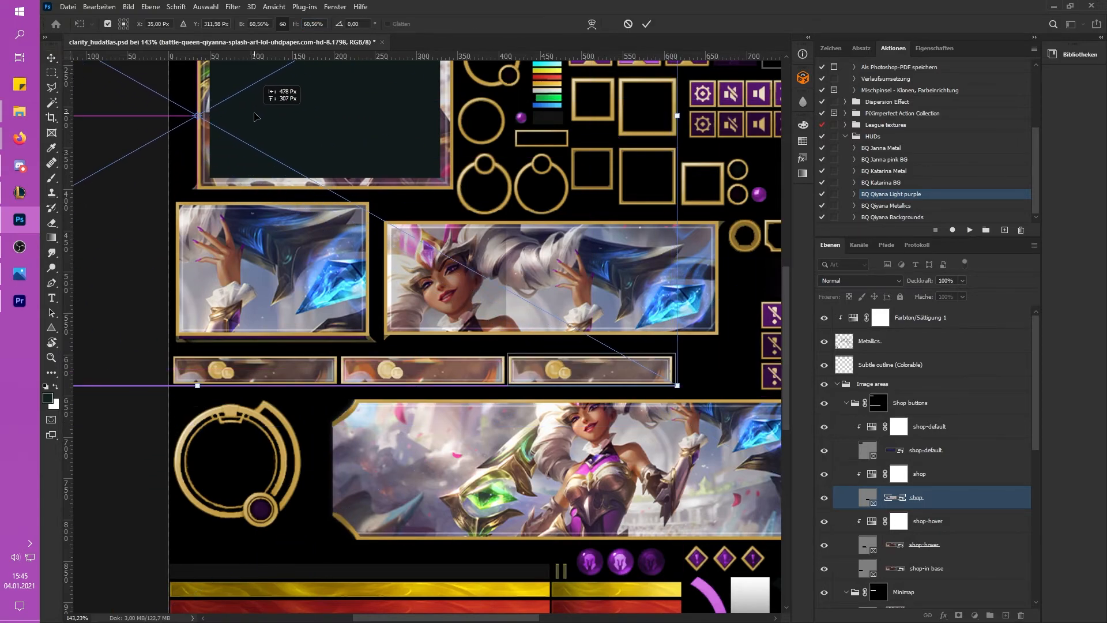
{"action": "key", "text": "Return"}
Step: Scale down the splash art in the shop-default button and shift it up and to the left within the frame
{"action": "scroll", "coordinate": [124, 401], "scroll_direction": "down", "scroll_amount": 3}
{"action": "scroll", "coordinate": [391, 168], "scroll_direction": "up", "scroll_amount": 2}
{"action": "left_click", "coordinate": [929, 449]}
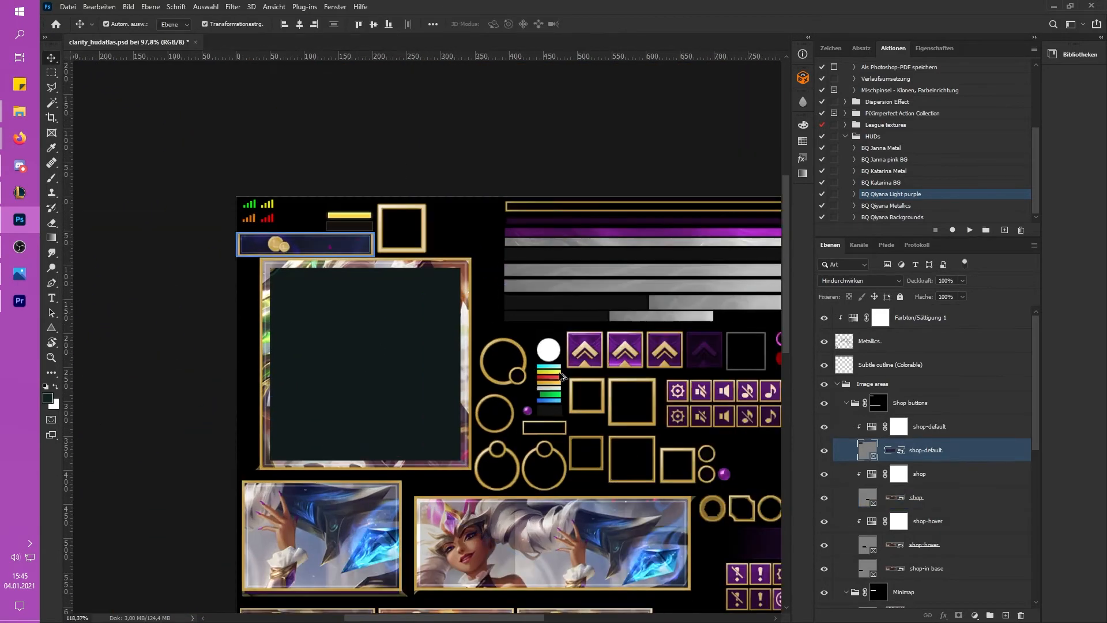
{"action": "key", "text": "ctrl+t"}
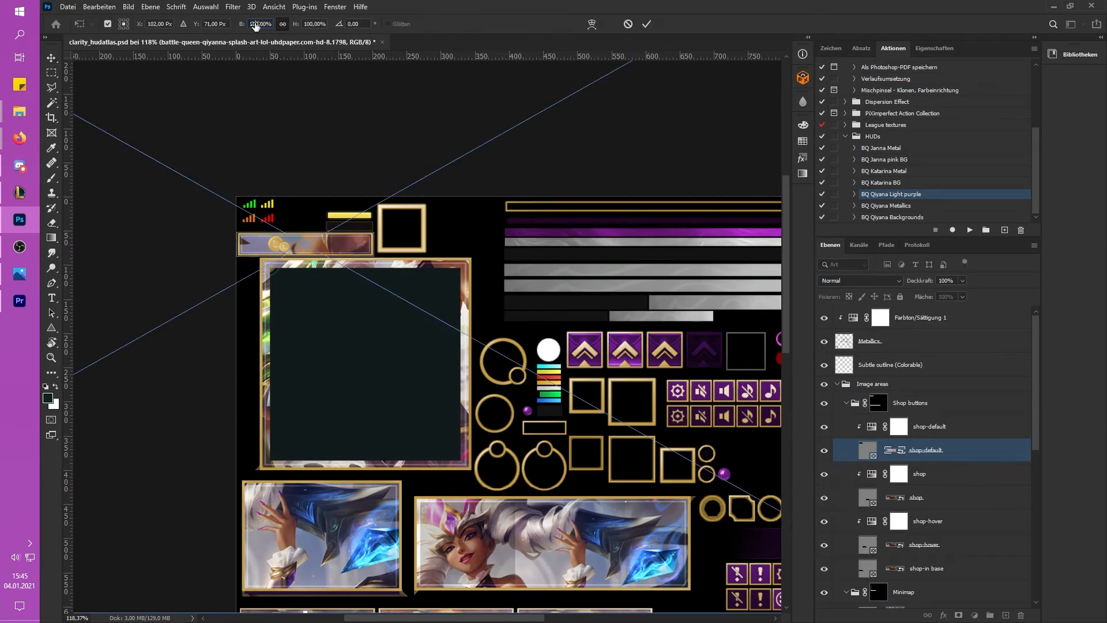
{"action": "left_click_drag", "start_coordinate": [271, 180], "coordinate": [180, 153]}
{"action": "key", "text": "Return"}
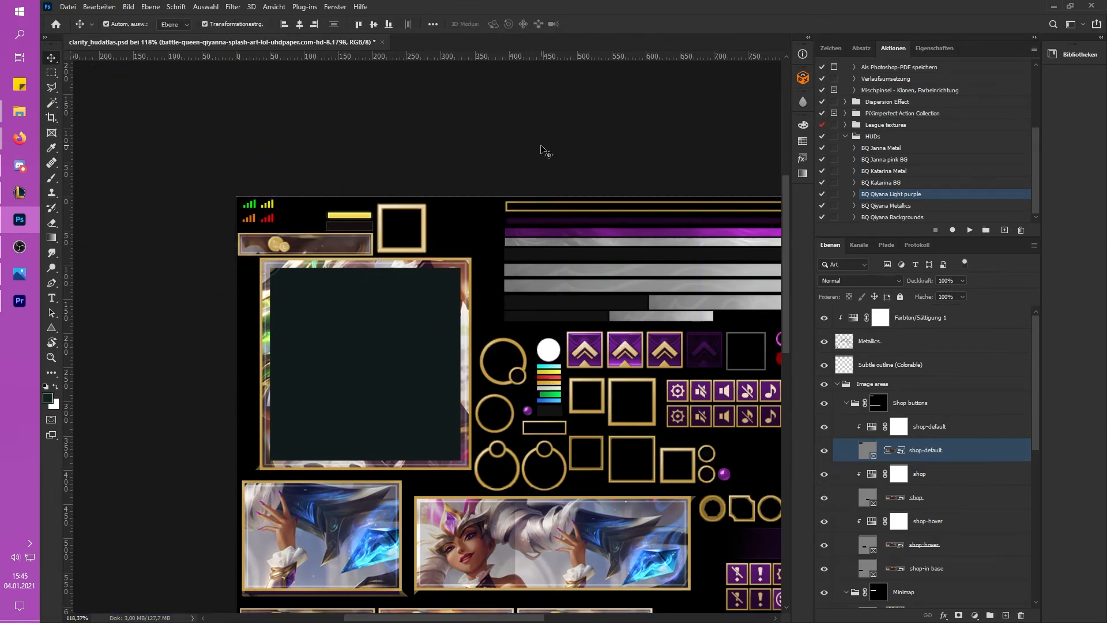
Step: Set the metallics' Hue/Saturation layer to saturation 46 and lightness +32, recording the change in the BQ Qiyana Metallics action
{"action": "scroll", "coordinate": [750, 334], "scroll_direction": "down", "scroll_amount": 3}
{"action": "scroll", "coordinate": [392, 386], "scroll_direction": "up", "scroll_amount": 3}
{"action": "left_click", "coordinate": [896, 208]}
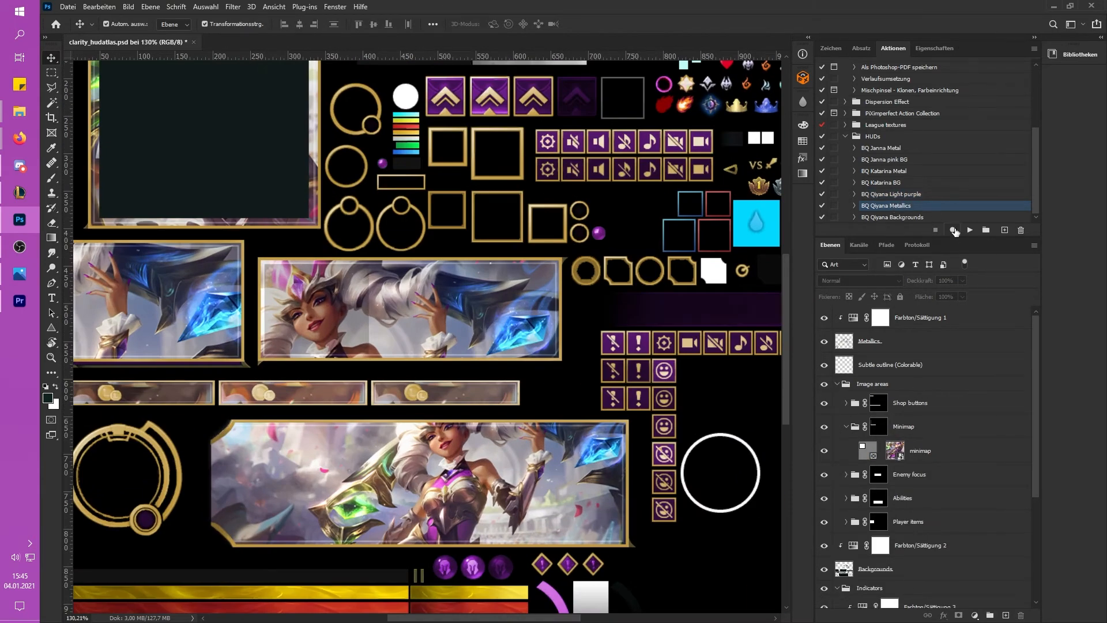
{"action": "left_click", "coordinate": [953, 230]}
{"action": "left_click", "coordinate": [936, 230]}
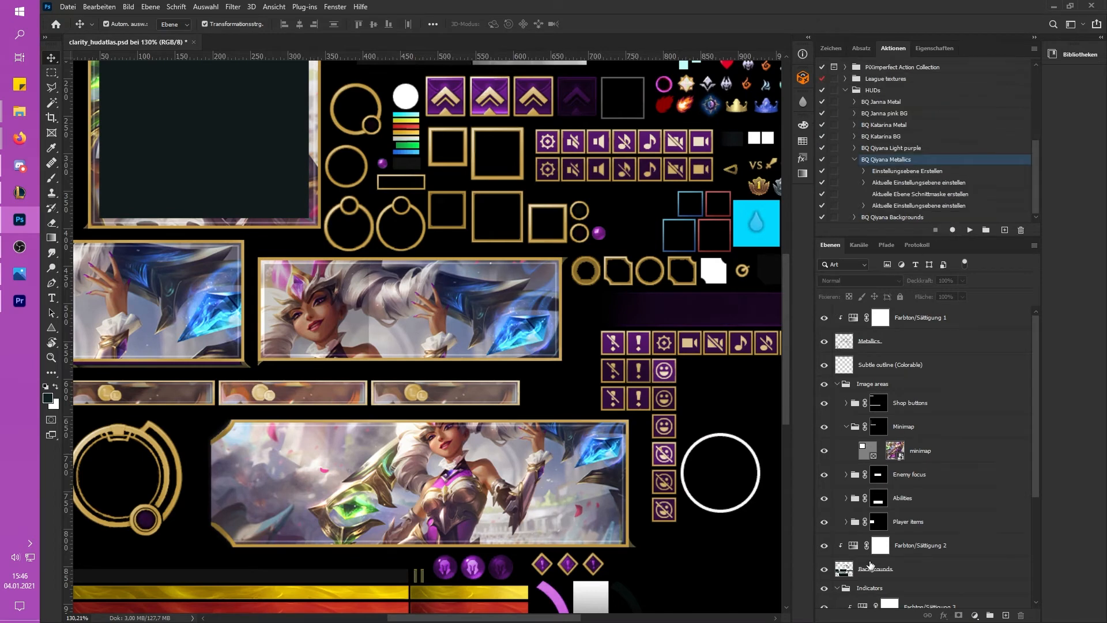
{"action": "left_click", "coordinate": [858, 573]}
{"action": "double_click", "coordinate": [853, 317]}
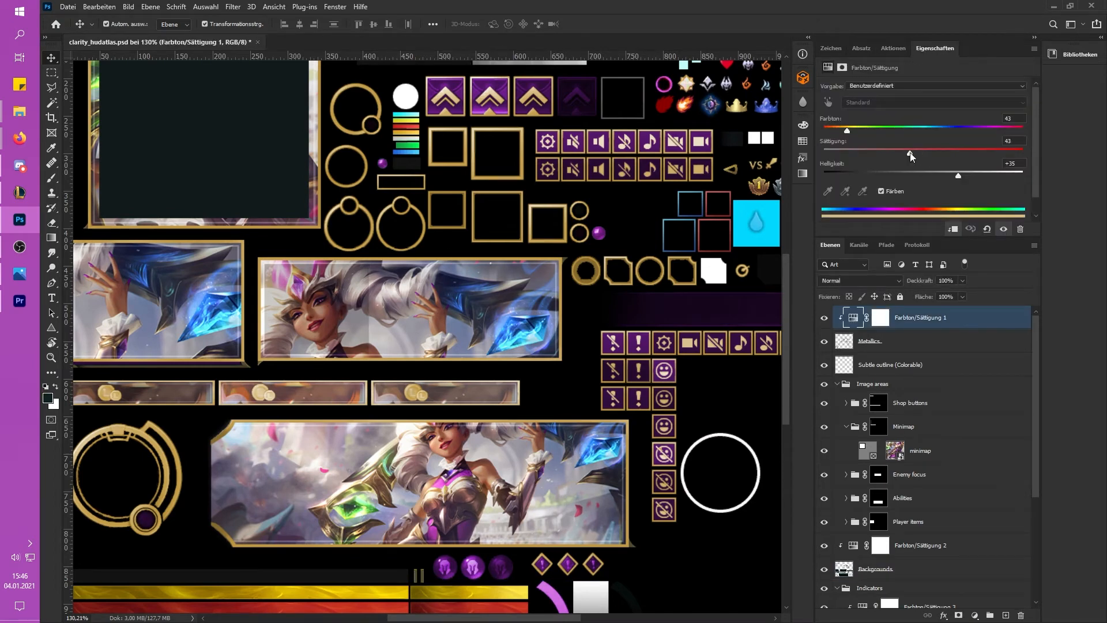
{"action": "mouse_move", "coordinate": [909, 153]}
{"action": "left_mouse_down"}
{"action": "mouse_move", "coordinate": [926, 152]}
{"action": "mouse_move", "coordinate": [892, 153]}
{"action": "left_mouse_up"}
{"action": "mouse_move", "coordinate": [957, 175]}
{"action": "left_mouse_down"}
{"action": "mouse_move", "coordinate": [944, 175]}
{"action": "mouse_move", "coordinate": [957, 175]}
{"action": "left_mouse_up"}
{"action": "left_click_drag", "start_coordinate": [910, 153], "coordinate": [915, 153]}
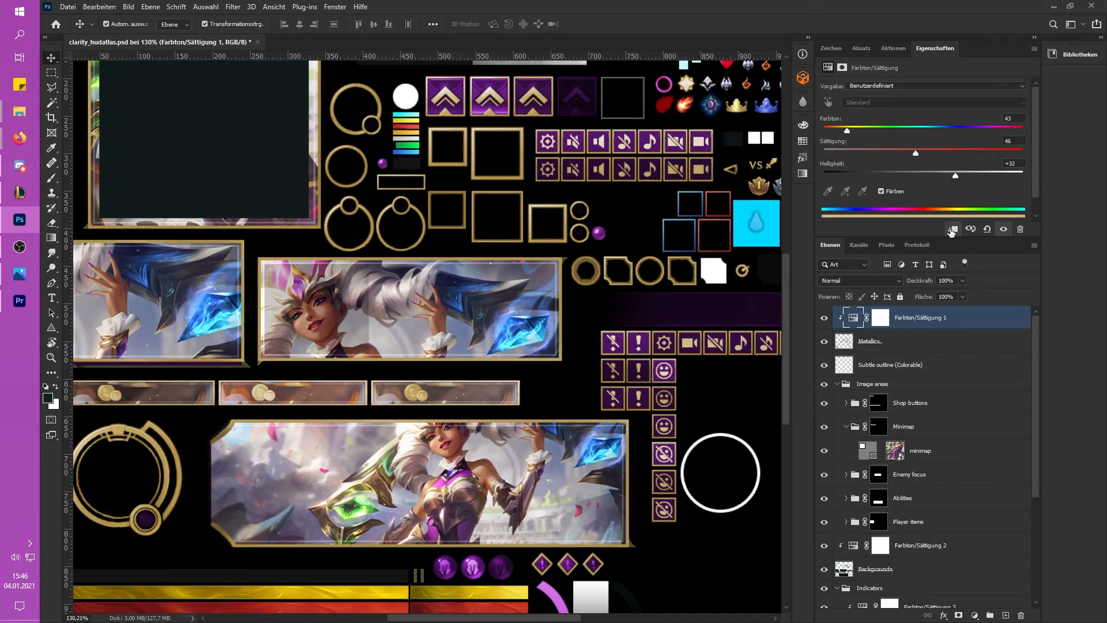
{"action": "left_click", "coordinate": [893, 49]}
{"action": "left_click", "coordinate": [935, 229]}
Step: Save the HUD atlas as clarity_hudatlas.dds in the NVIDIA Texture Tools DDS format
{"action": "scroll", "coordinate": [729, 297], "scroll_direction": "down", "scroll_amount": 5}
{"action": "left_click", "coordinate": [729, 297]}
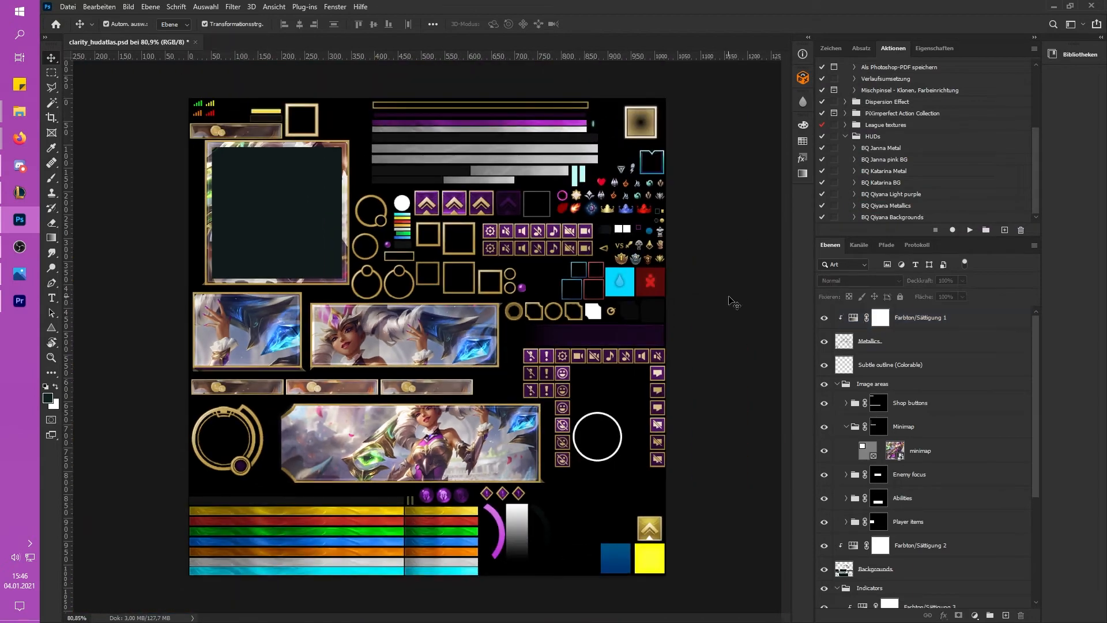
{"action": "left_click", "coordinate": [78, 7]}
{"action": "left_click", "coordinate": [98, 146]}
{"action": "left_click", "coordinate": [543, 390]}
{"action": "left_click", "coordinate": [542, 429]}
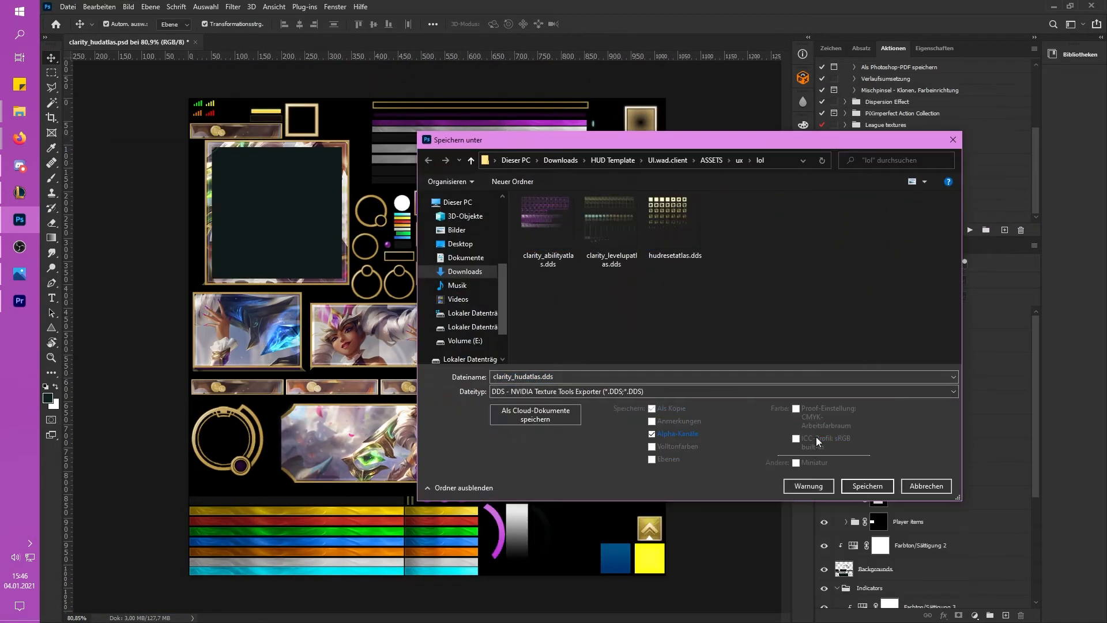
{"action": "left_click", "coordinate": [867, 486]}
{"action": "left_click", "coordinate": [816, 558]}
Step: Delete clarity_hudatlas.psd and animatedmeters.psd from the template's lol folder in File Explorer
{"action": "left_click", "coordinate": [20, 112]}
{"action": "left_click", "coordinate": [621, 202]}
{"action": "key", "text": "Delete"}
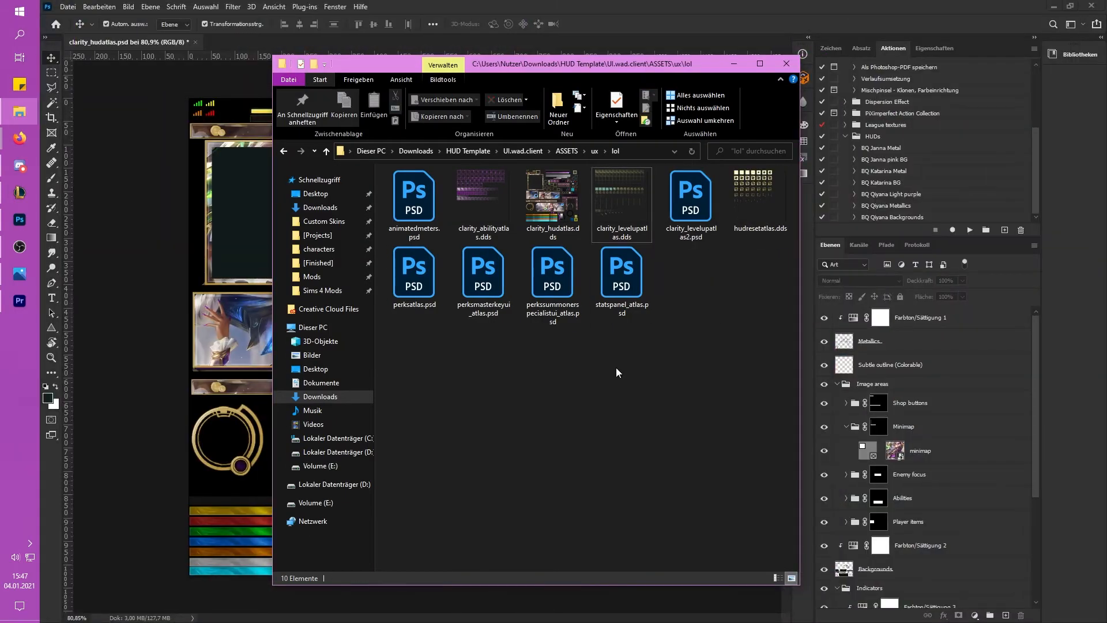
{"action": "left_click", "coordinate": [414, 202]}
{"action": "key", "text": "Delete"}
Step: Open clarity_levelupatlas.dds in Photoshop and close clarity_hudatlas.psd without saving its changes
{"action": "double_click", "coordinate": [544, 210]}
{"action": "left_click", "coordinate": [196, 43]}
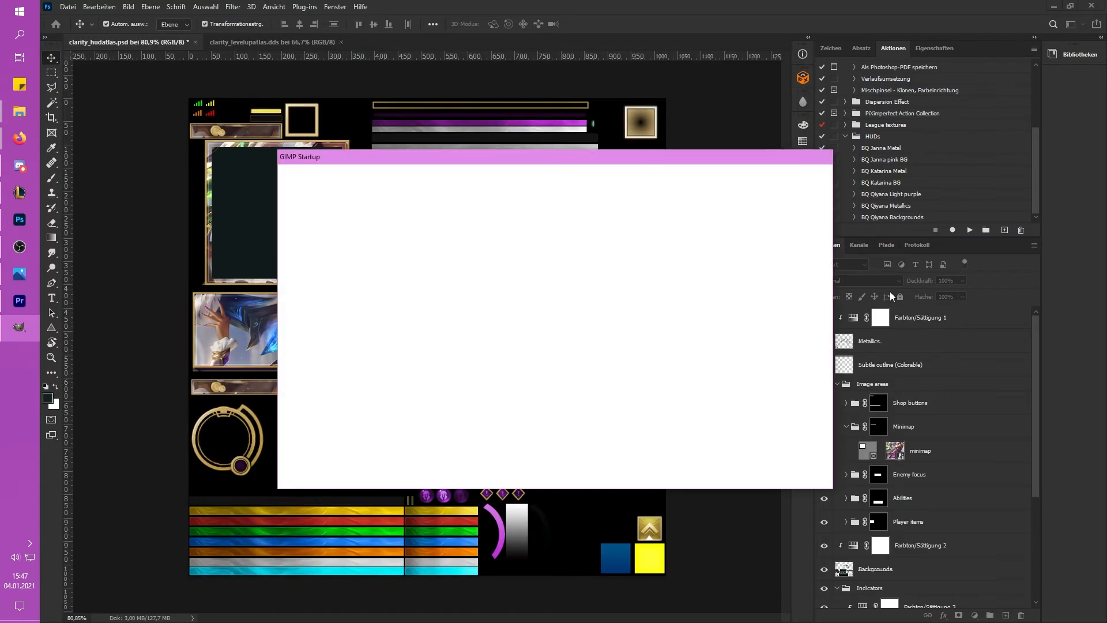
{"action": "left_click", "coordinate": [585, 242]}
Step: Recolour the level-up atlas with the BQ Qiyana Light purple action, then save it as an NVIDIA DDS texture and close it
{"action": "left_click", "coordinate": [972, 230]}
{"action": "left_click", "coordinate": [68, 7]}
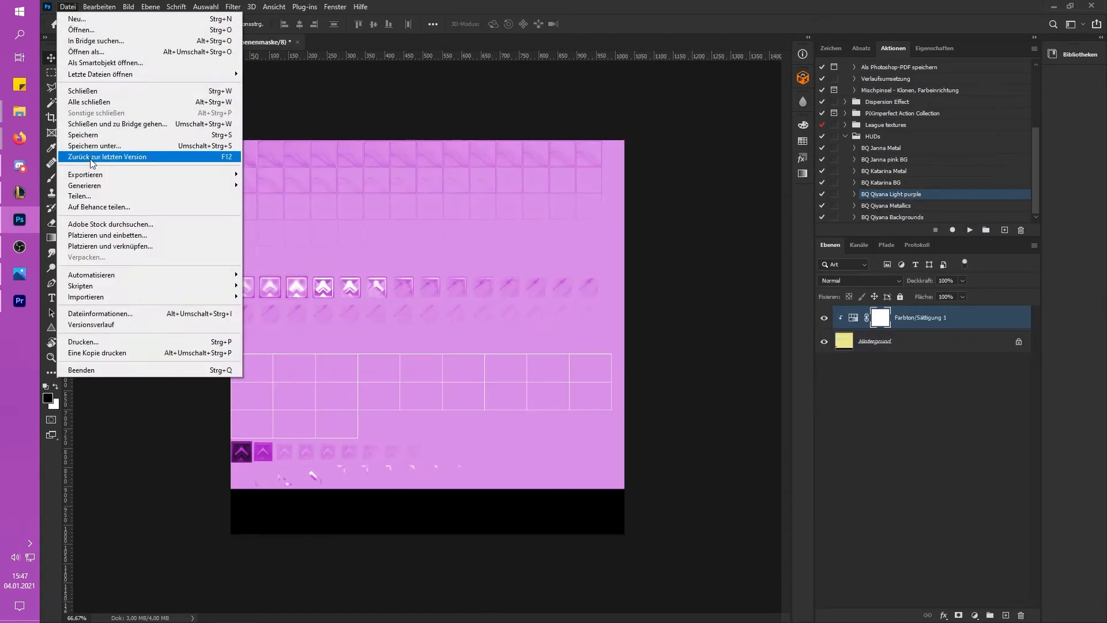
{"action": "left_click", "coordinate": [99, 151]}
{"action": "left_click", "coordinate": [542, 391]}
{"action": "left_click", "coordinate": [548, 427]}
{"action": "left_click", "coordinate": [867, 486]}
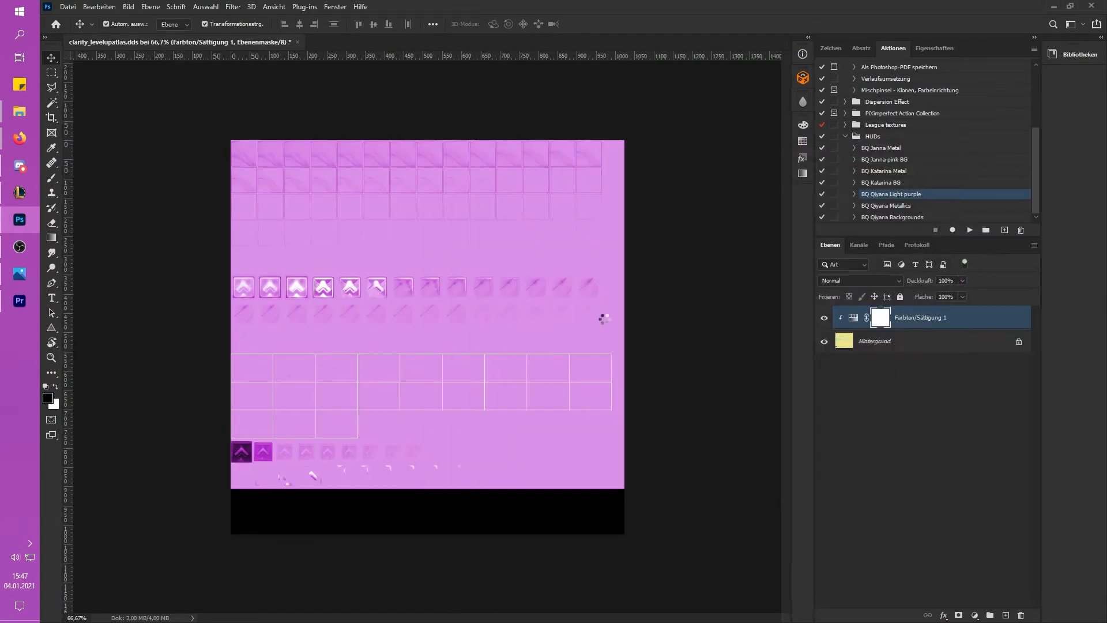
{"action": "left_click", "coordinate": [298, 42]}
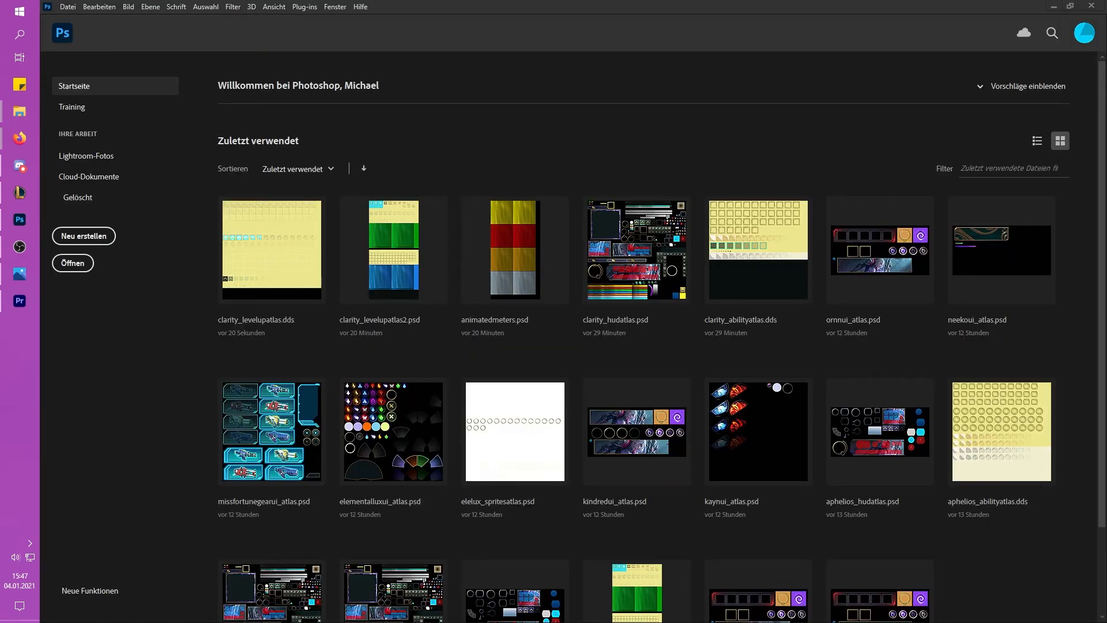
Step: Open clarity_levelupatlas2.psd and recolour its level-up effect with the BQ Qiyana Light purple action
{"action": "left_click", "coordinate": [19, 111]}
{"action": "double_click", "coordinate": [627, 202]}
{"action": "left_click", "coordinate": [972, 231]}
Step: Save clarity_levelupatlas2 as an NVIDIA DDS texture and close the document
{"action": "left_click", "coordinate": [68, 7]}
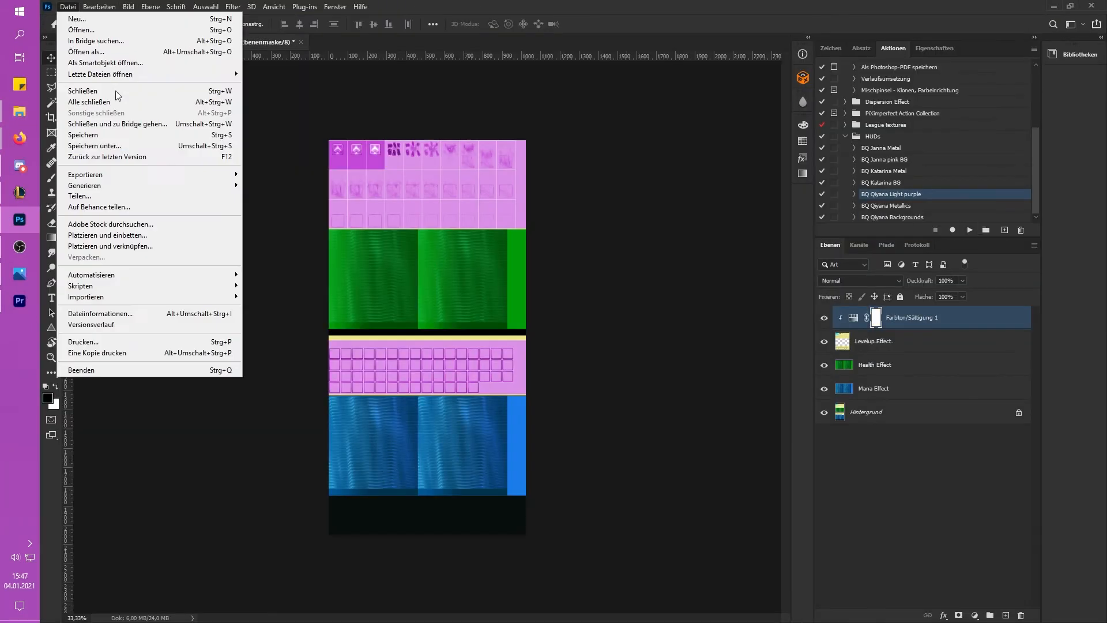
{"action": "left_click", "coordinate": [103, 146]}
{"action": "left_click", "coordinate": [548, 393]}
{"action": "left_click", "coordinate": [568, 429]}
{"action": "left_click", "coordinate": [867, 486]}
{"action": "left_click", "coordinate": [19, 111]}
{"action": "left_click", "coordinate": [300, 42]}
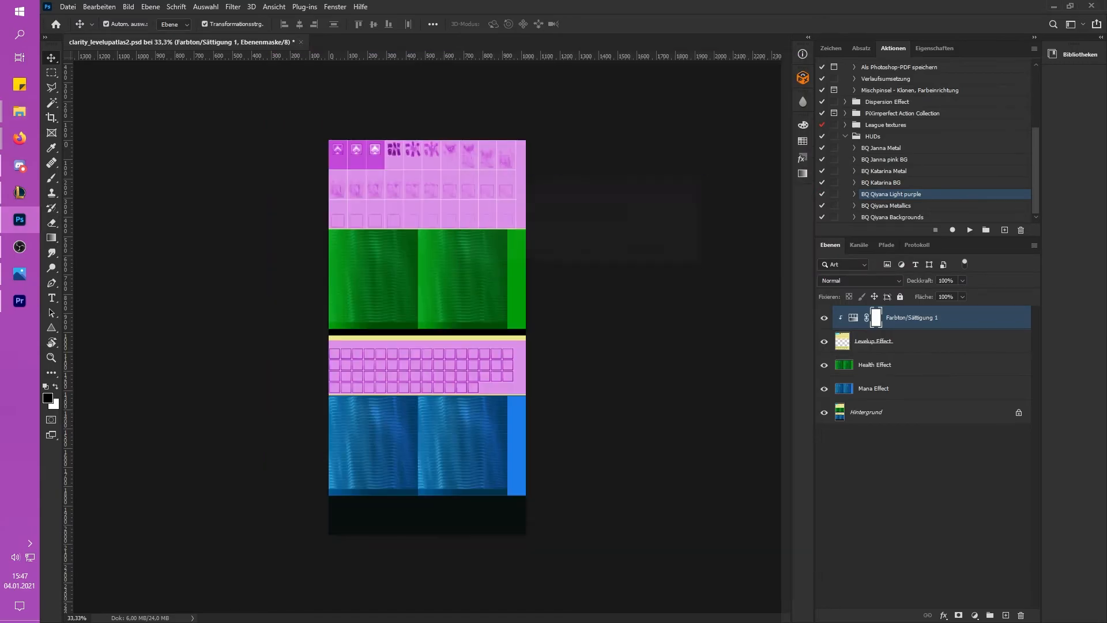
Step: Open hudresetatlas.dds from the template folder and recolour it with the BQ Qiyana Light purple action
{"action": "left_click", "coordinate": [19, 112]}
{"action": "left_click_drag", "start_coordinate": [909, 196], "coordinate": [899, 242]}
{"action": "left_click", "coordinate": [972, 230]}
Step: Save the recoloured hudresetatlas as an NVIDIA DDS texture and close the document
{"action": "left_click", "coordinate": [68, 7]}
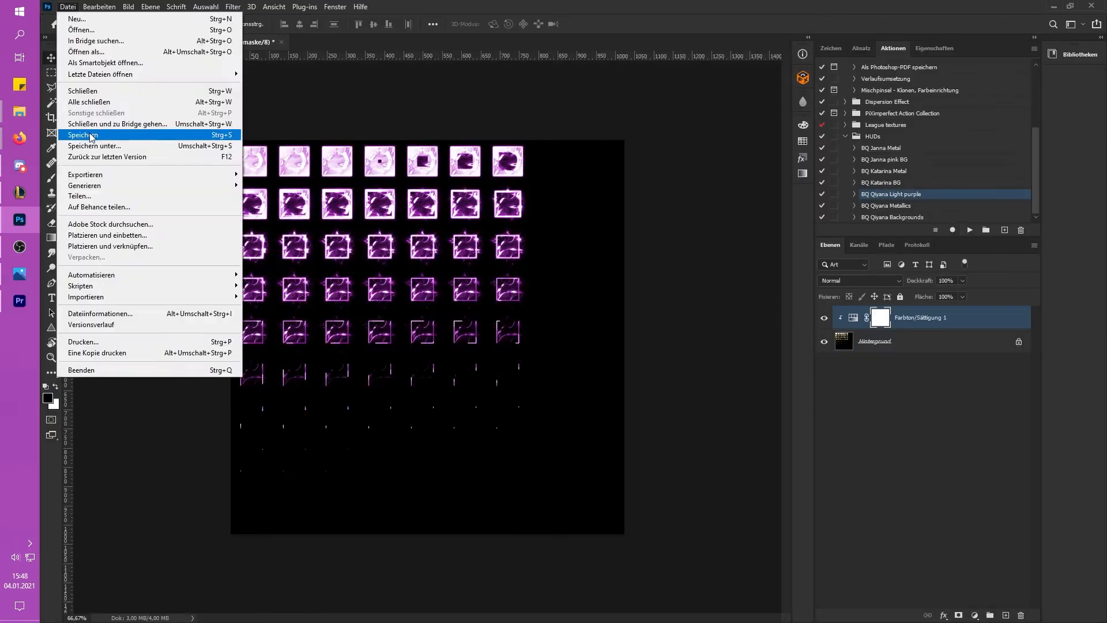
{"action": "left_click", "coordinate": [103, 146]}
{"action": "left_click", "coordinate": [548, 393]}
{"action": "left_click", "coordinate": [568, 429]}
{"action": "left_click", "coordinate": [866, 486]}
{"action": "left_click", "coordinate": [599, 319]}
{"action": "left_click", "coordinate": [818, 552]}
{"action": "left_click", "coordinate": [19, 111]}
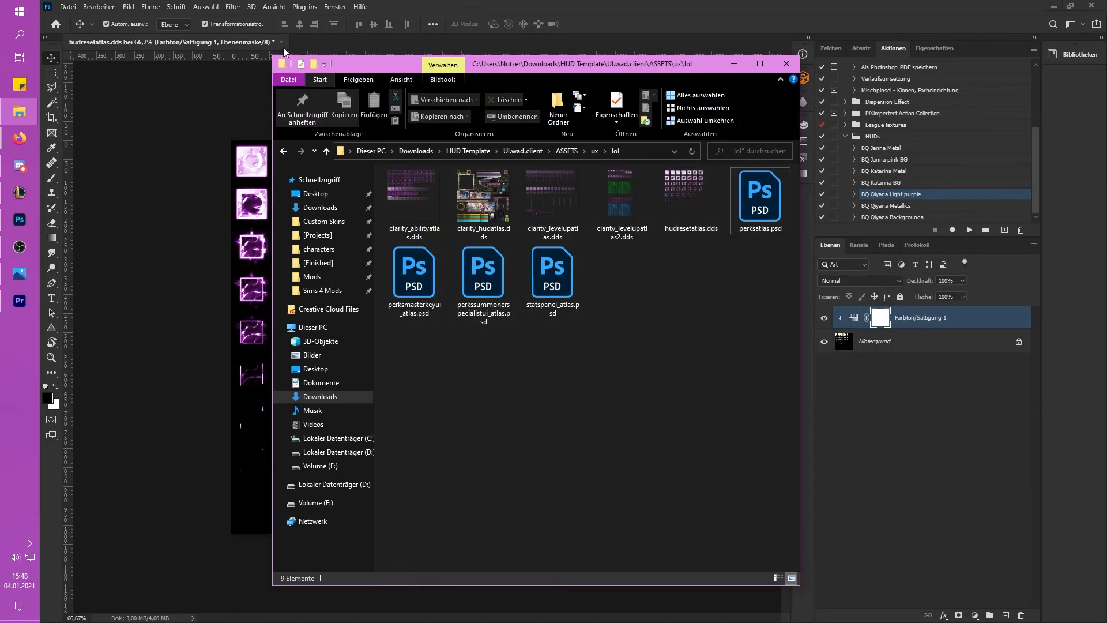
{"action": "left_click", "coordinate": [282, 42]}
Step: Open perksatlas.psd and recolour its metal frames and colour areas with the BQ Qiyana Metallics and Backgrounds actions
{"action": "left_click", "coordinate": [19, 112]}
{"action": "double_click", "coordinate": [741, 205]}
{"action": "scroll", "coordinate": [428, 337], "scroll_direction": "up", "scroll_amount": 2}
{"action": "left_click", "coordinate": [886, 206]}
{"action": "left_click", "coordinate": [970, 230]}
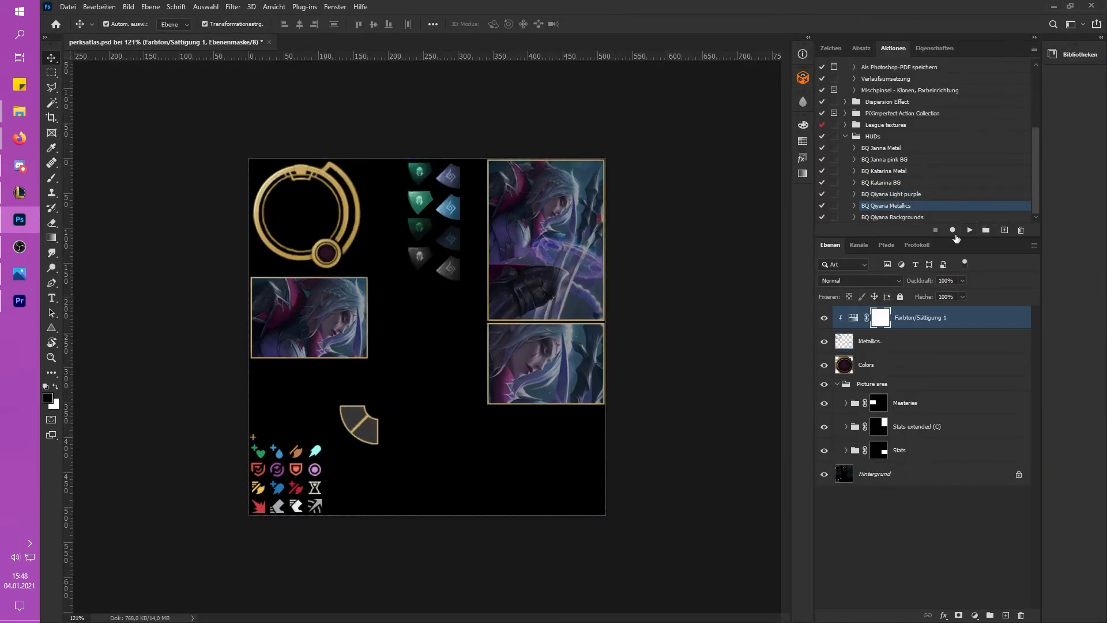
{"action": "scroll", "coordinate": [427, 336], "scroll_direction": "up", "scroll_amount": 1}
{"action": "left_click", "coordinate": [970, 230]}
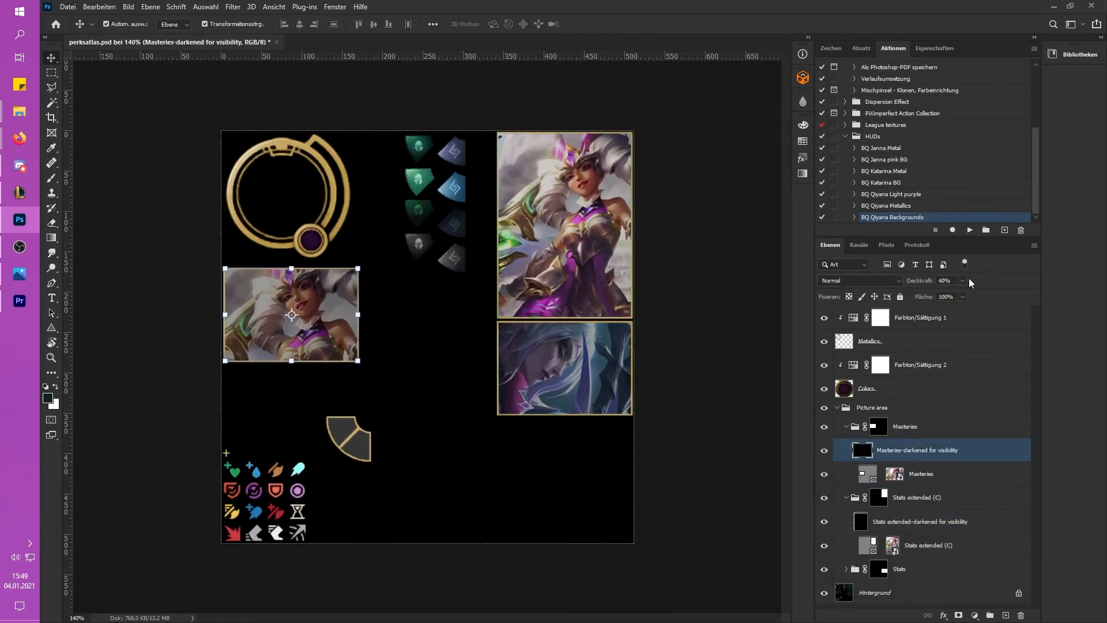
Step: Collapse the Masteries group and save the perks atlas as perksatlas.dds
{"action": "left_click", "coordinate": [846, 427]}
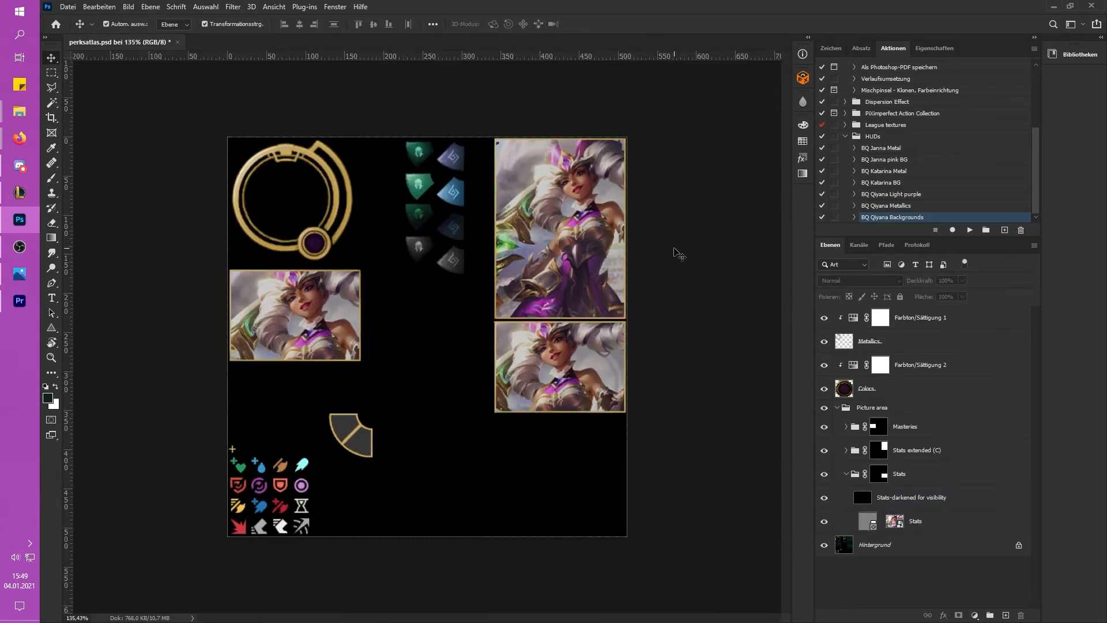
{"action": "left_click", "coordinate": [68, 6]}
{"action": "left_click", "coordinate": [104, 146]}
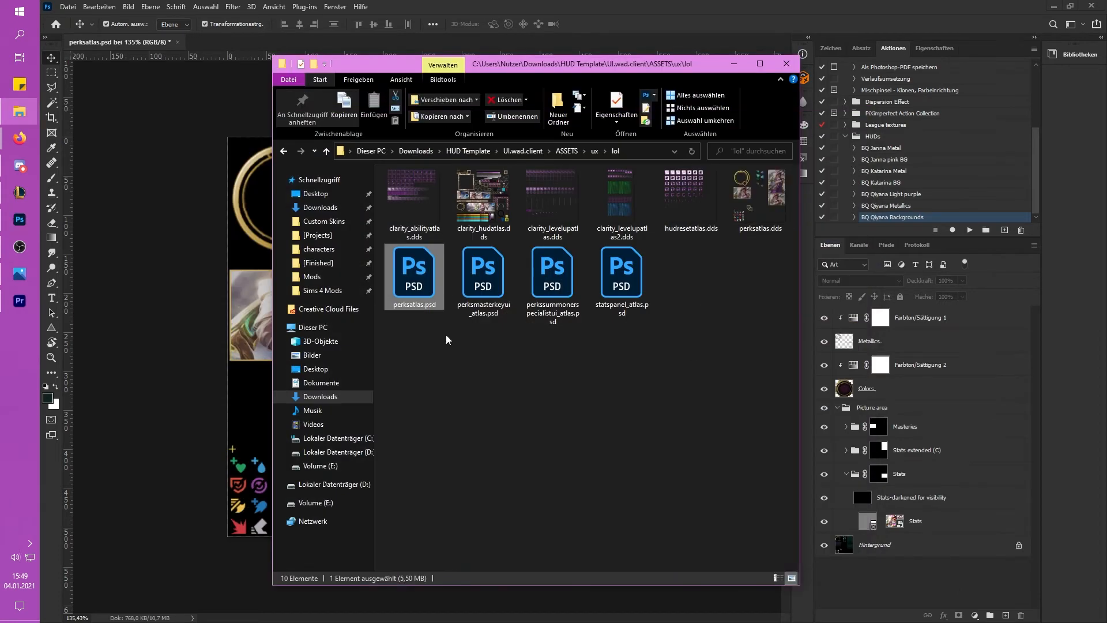
Step: Open perksmasterkeyui_atlas.psd in place of perksatlas.psd, discarding the latter's unsaved changes, and recolour it with the recorded BQ Qiyana action
{"action": "double_click", "coordinate": [483, 279]}
{"action": "left_click", "coordinate": [177, 42]}
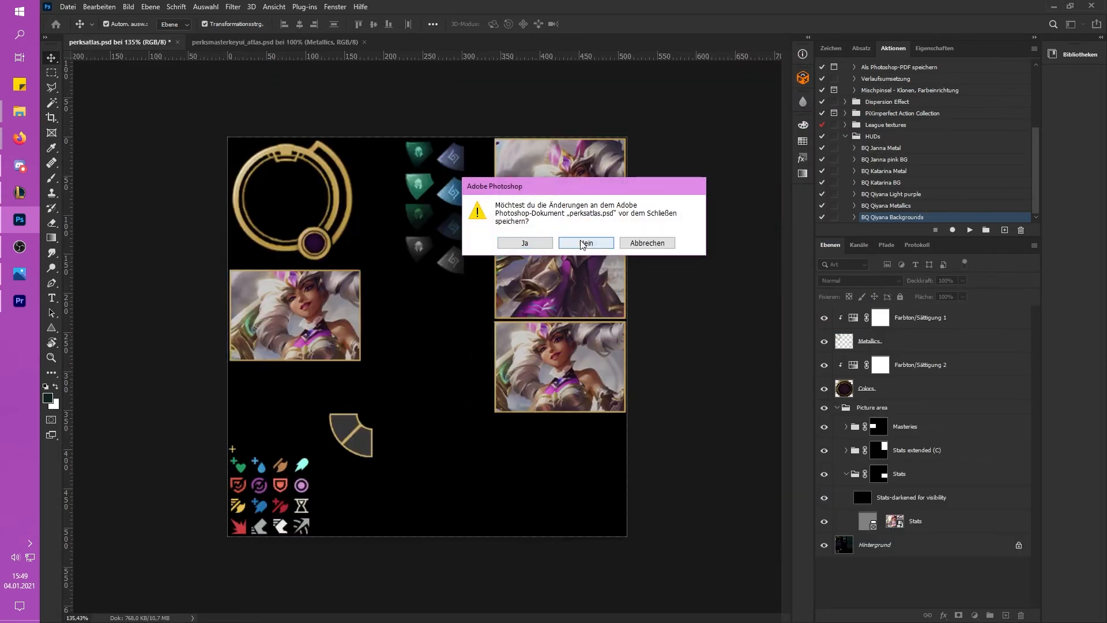
{"action": "left_click", "coordinate": [586, 244]}
{"action": "left_click", "coordinate": [969, 229]}
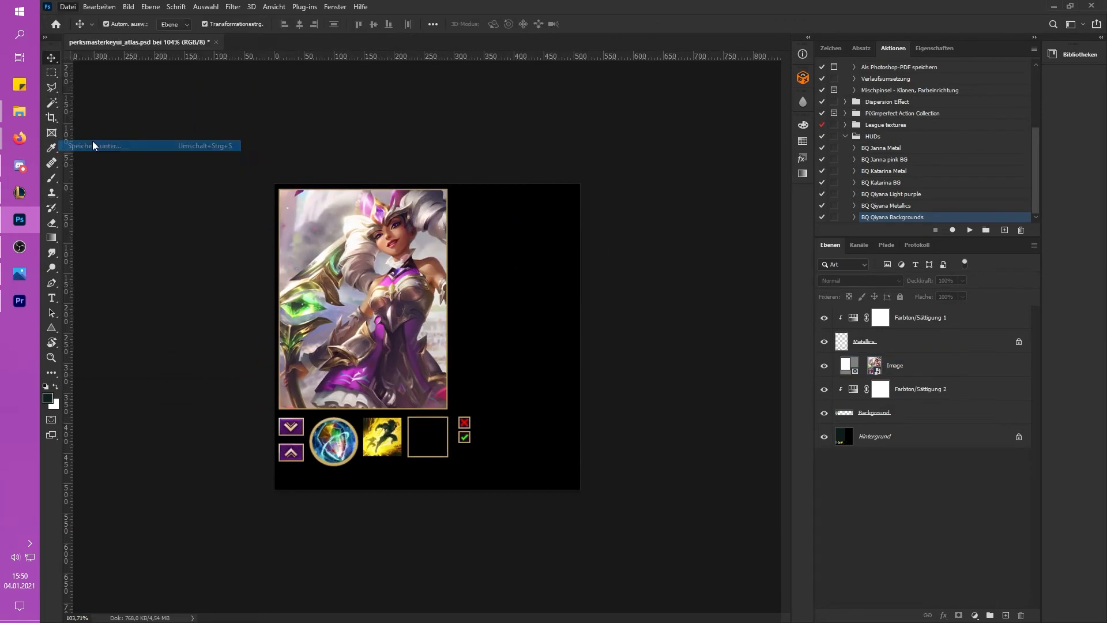
Step: Save perksmasterkeyui_atlas as an NVIDIA DDS texture and delete its PSD from the lol folder
{"action": "left_click", "coordinate": [881, 484]}
{"action": "left_click", "coordinate": [817, 553]}
{"action": "left_click", "coordinate": [19, 111]}
{"action": "key", "text": "Delete"}
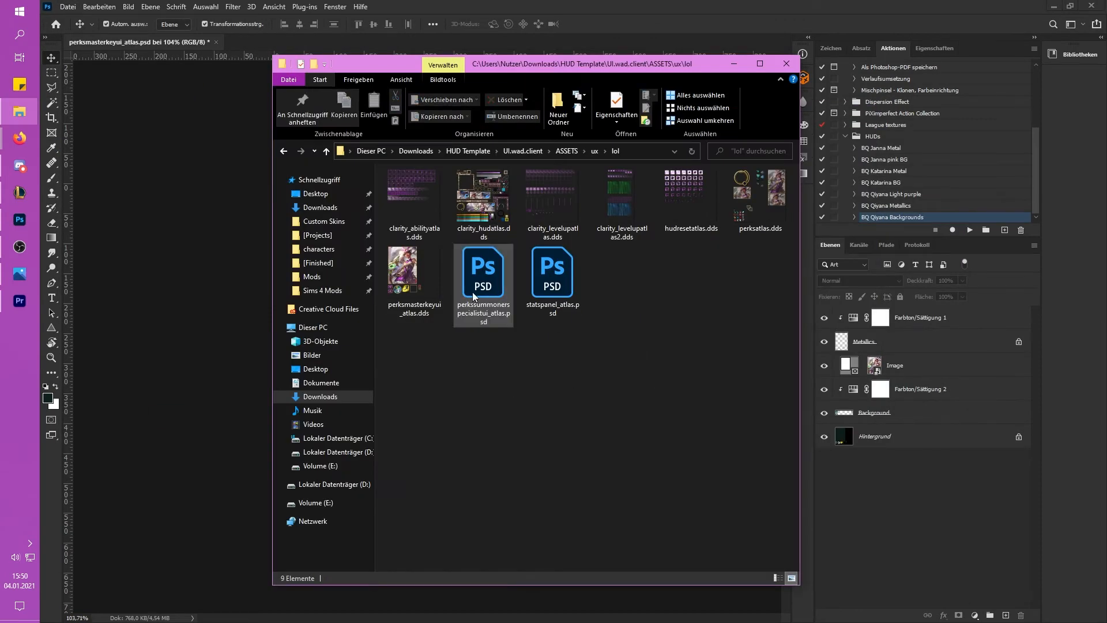
Step: Open perkssummonerspecialistui_atlas.psd and recolour it with the recorded BQ Qiyana actions
{"action": "double_click", "coordinate": [473, 283]}
{"action": "left_click", "coordinate": [886, 206]}
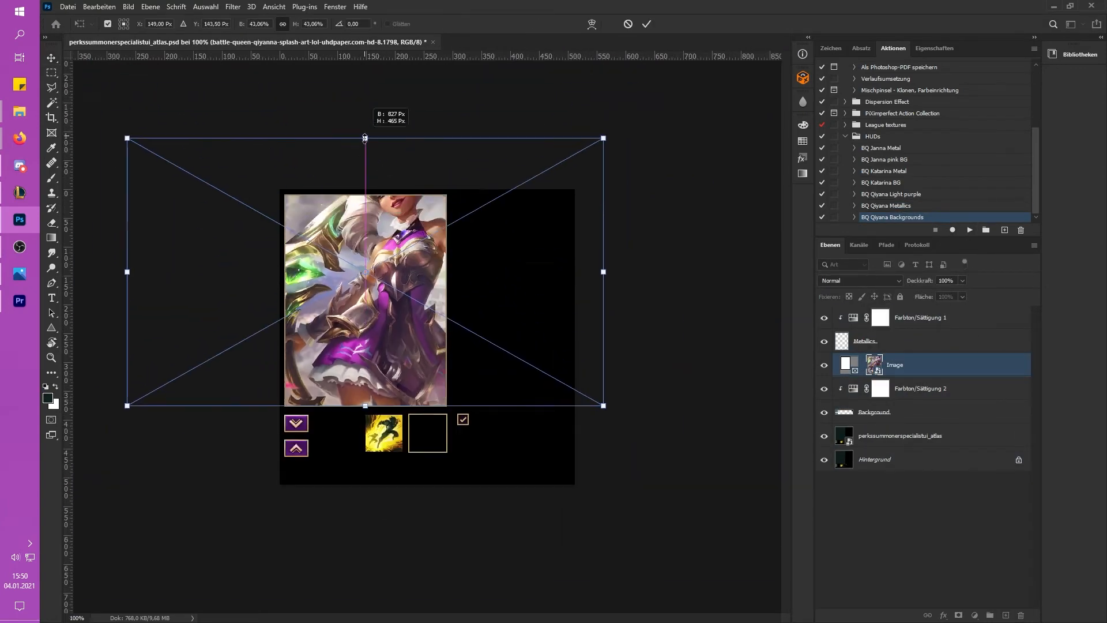
Step: Finish fitting the Qiyana splash art in the portrait frame and save the atlas as perkssummonerspecialistui_atlas.dds
{"action": "left_click", "coordinate": [68, 6]}
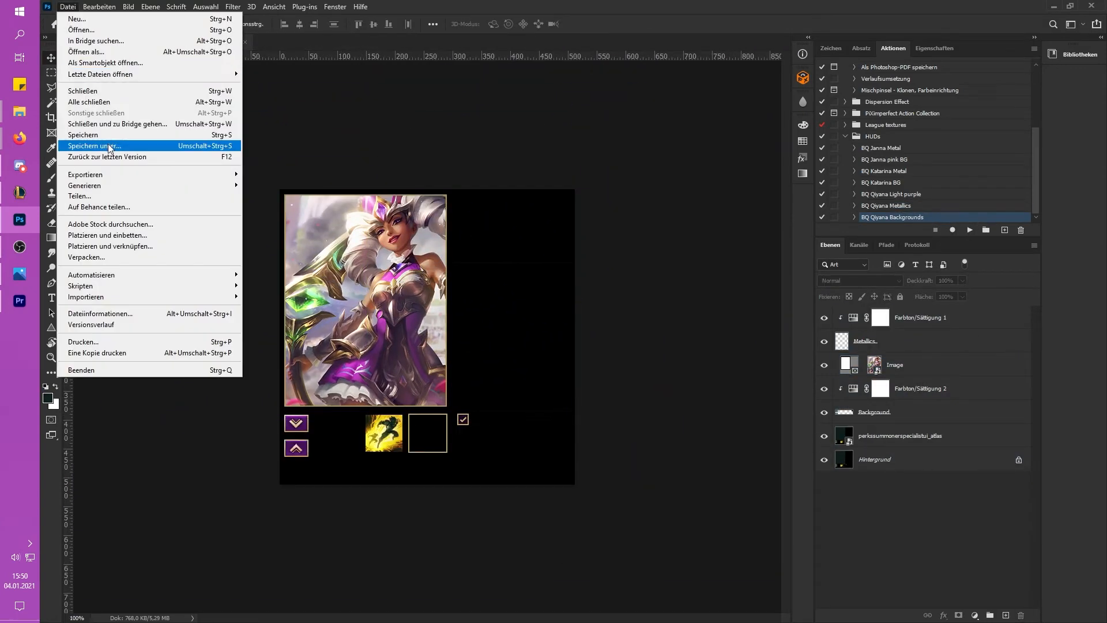
{"action": "left_click", "coordinate": [108, 144]}
{"action": "key", "text": "Return"}
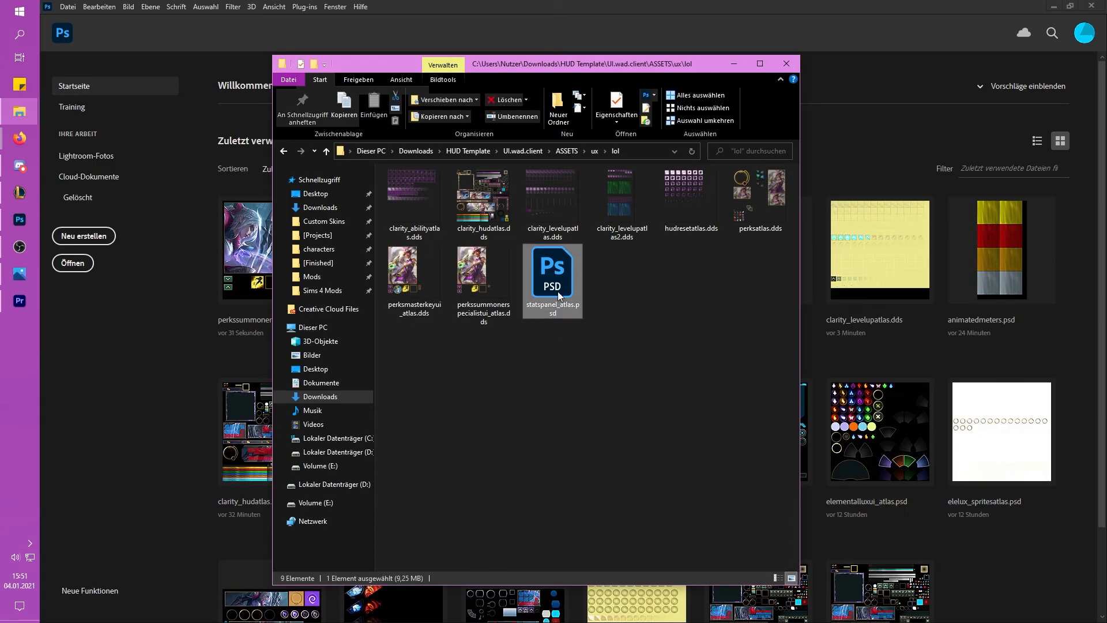
Step: Open statspanel_atlas.psd and recolour its metal frames with the BQ Qiyana Metallics action
{"action": "double_click", "coordinate": [558, 295]}
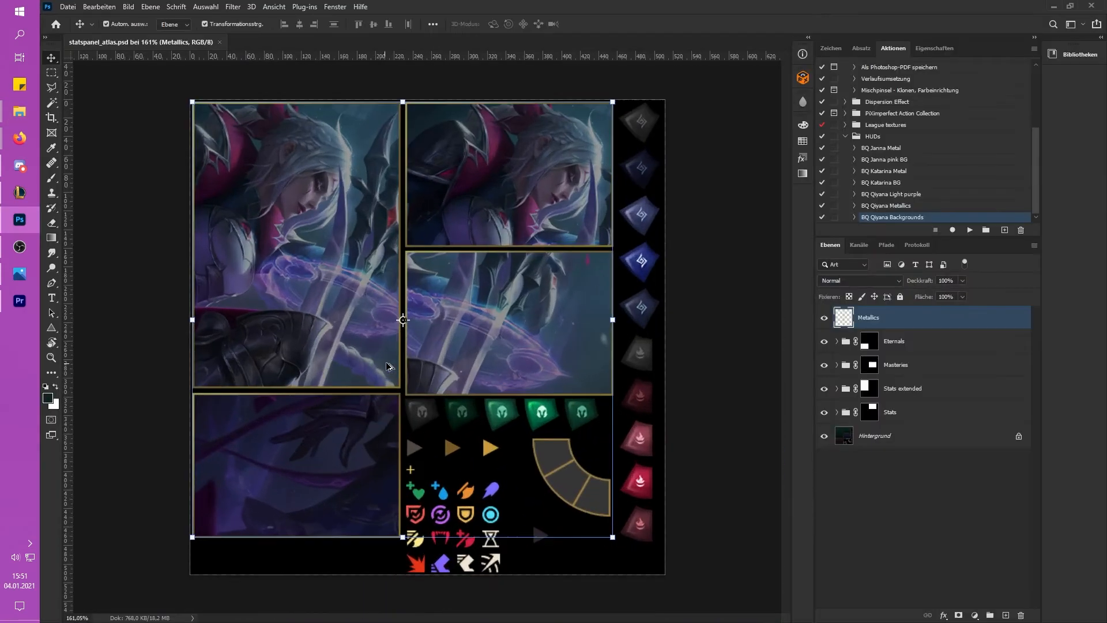
{"action": "left_click", "coordinate": [897, 205]}
{"action": "left_click", "coordinate": [970, 230]}
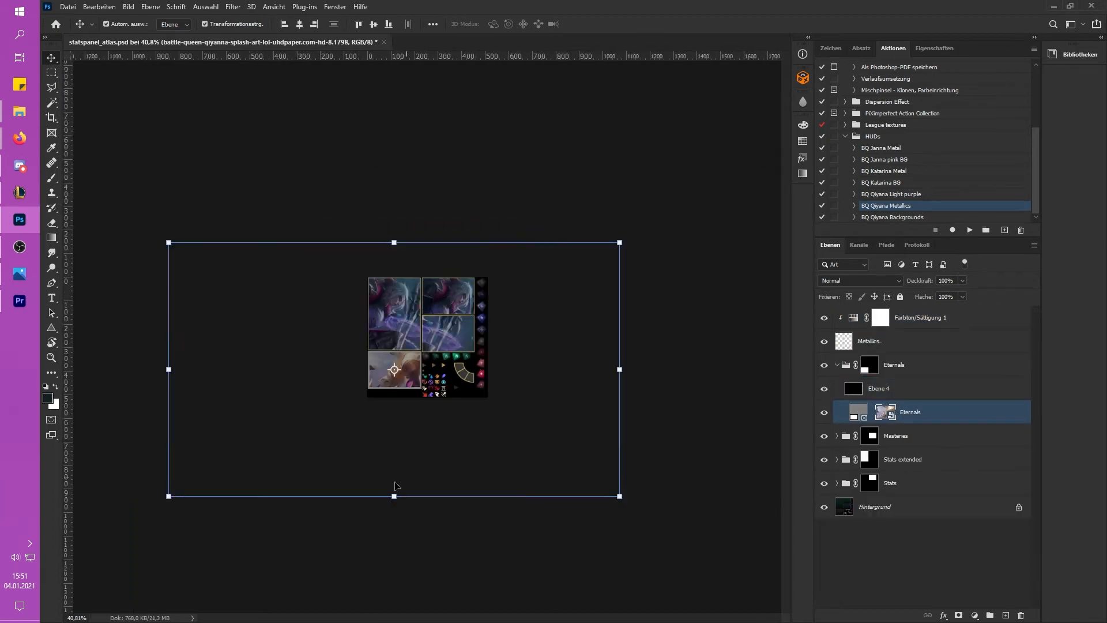
Step: Move the Qiyana splash art in the Eternals panel so the green gem of her weapon fills the frame
{"action": "scroll", "coordinate": [390, 487], "scroll_direction": "up", "scroll_amount": 3}
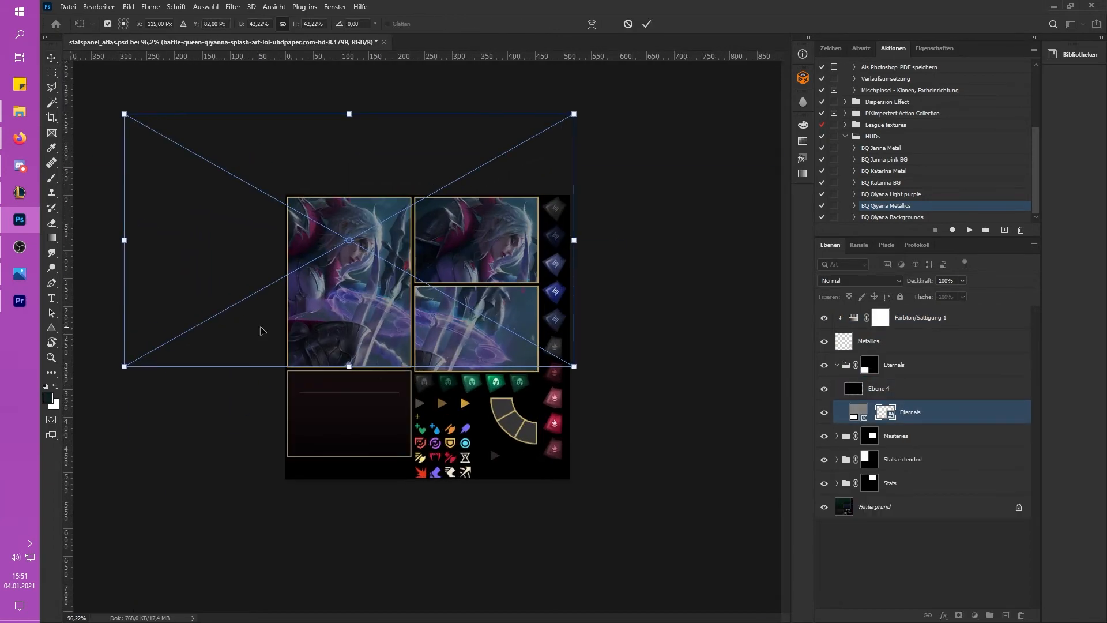
{"action": "left_click_drag", "start_coordinate": [264, 331], "coordinate": [311, 497]}
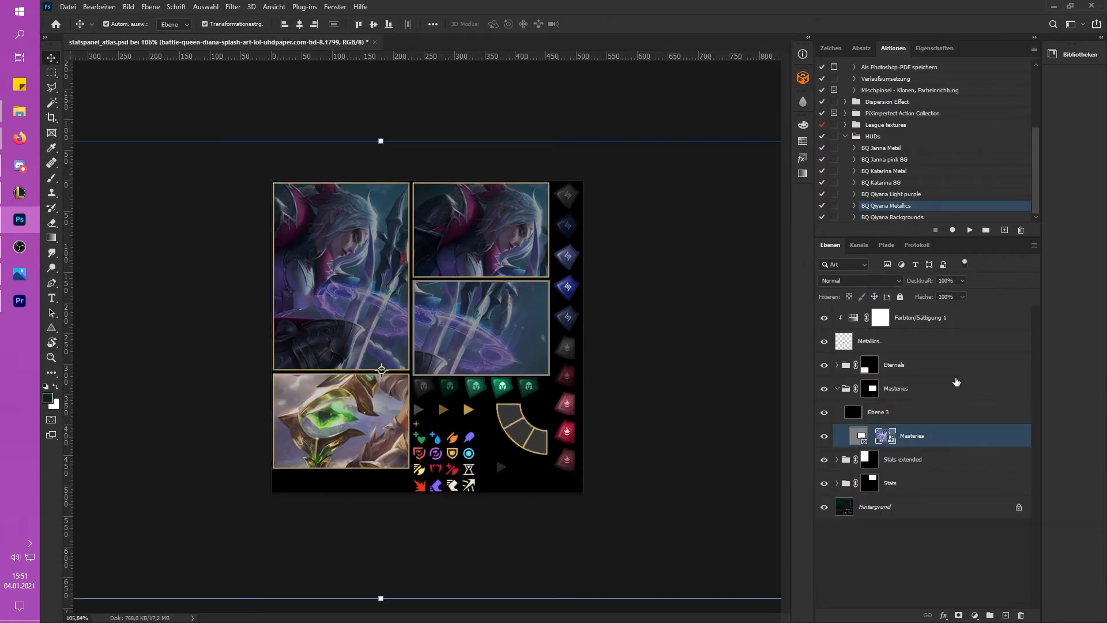
Step: Scale and move the Qiyana splash art in the Masteries panel so her head and shoulders fill the frame
{"action": "key", "text": "ctrl+0"}
{"action": "scroll", "coordinate": [491, 337], "scroll_direction": "up", "scroll_amount": 2}
{"action": "left_click_drag", "start_coordinate": [560, 183], "coordinate": [491, 421]}
{"action": "scroll", "coordinate": [492, 420], "scroll_direction": "down", "scroll_amount": 5}
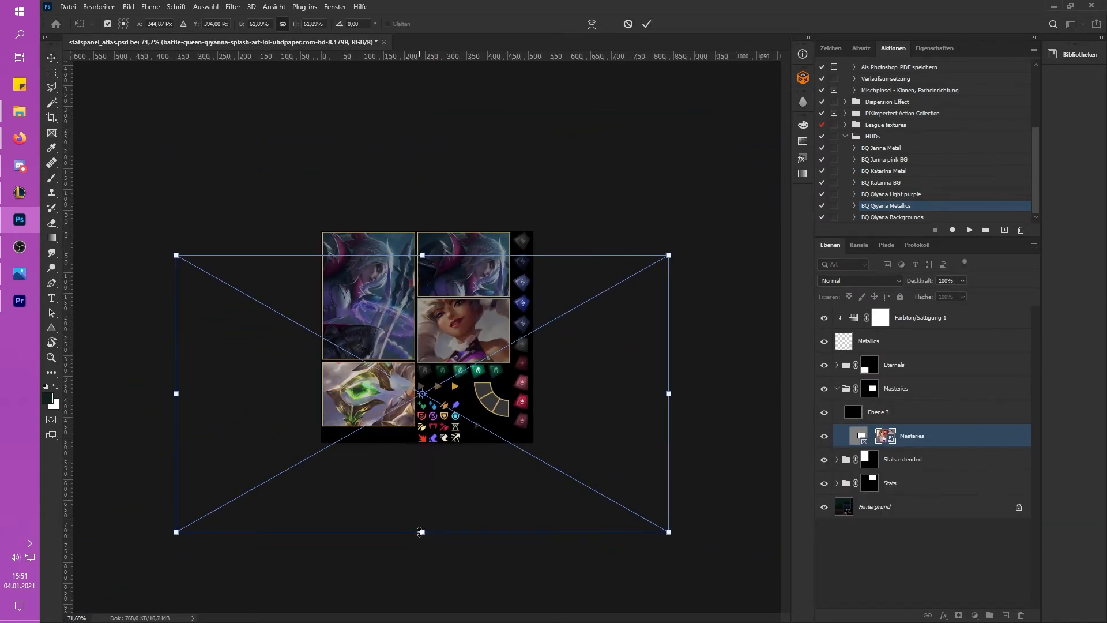
{"action": "left_click_drag", "start_coordinate": [667, 531], "coordinate": [564, 474]}
{"action": "scroll", "coordinate": [486, 416], "scroll_direction": "up", "scroll_amount": 6}
{"action": "left_click_drag", "start_coordinate": [484, 416], "coordinate": [483, 381]}
{"action": "key", "text": "Return"}
Step: Set the dark overlay in the Masteries group to 20% opacity and collapse the group
{"action": "left_click", "coordinate": [484, 378]}
{"action": "left_click", "coordinate": [946, 281]}
{"action": "type", "text": "20"}
{"action": "left_click", "coordinate": [837, 389]}
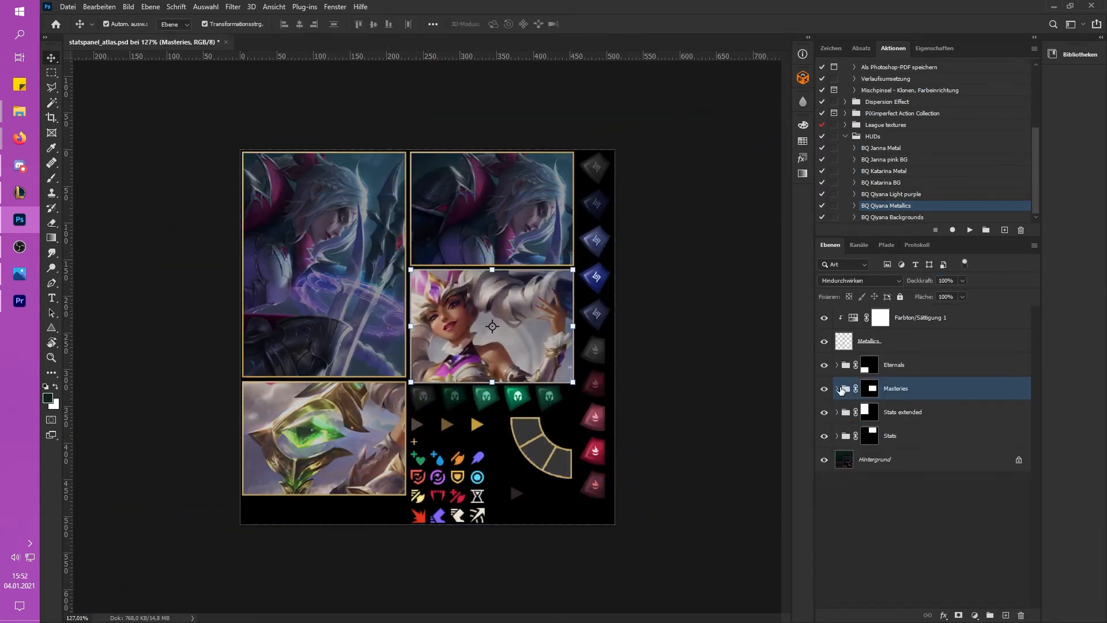
Step: Scale and position the Qiyana splash art in the Stats extended panel so her full figure fills the tall frame
{"action": "left_click", "coordinate": [334, 314]}
{"action": "left_click", "coordinate": [885, 459]}
{"action": "left_click_drag", "start_coordinate": [521, 338], "coordinate": [369, 326]}
{"action": "scroll", "coordinate": [371, 357], "scroll_direction": "down", "scroll_amount": 6}
{"action": "left_click_drag", "start_coordinate": [374, 504], "coordinate": [372, 318]}
{"action": "scroll", "coordinate": [366, 288], "scroll_direction": "up", "scroll_amount": 6}
{"action": "left_click_drag", "start_coordinate": [361, 255], "coordinate": [353, 323]}
{"action": "scroll", "coordinate": [353, 317], "scroll_direction": "down", "scroll_amount": 4}
{"action": "left_click_drag", "start_coordinate": [356, 93], "coordinate": [355, 164]}
{"action": "scroll", "coordinate": [358, 254], "scroll_direction": "up", "scroll_amount": 4}
{"action": "key", "text": "Return"}
{"action": "left_click_drag", "start_coordinate": [323, 248], "coordinate": [290, 266]}
{"action": "key", "text": "ctrl+z"}
Step: Show the dark overlay Ebene 2 above the Stats extended artwork and set its opacity to 20%
{"action": "left_click", "coordinate": [824, 436]}
{"action": "left_click", "coordinate": [884, 460]}
{"action": "left_click", "coordinate": [825, 436]}
{"action": "left_click", "coordinate": [873, 436]}
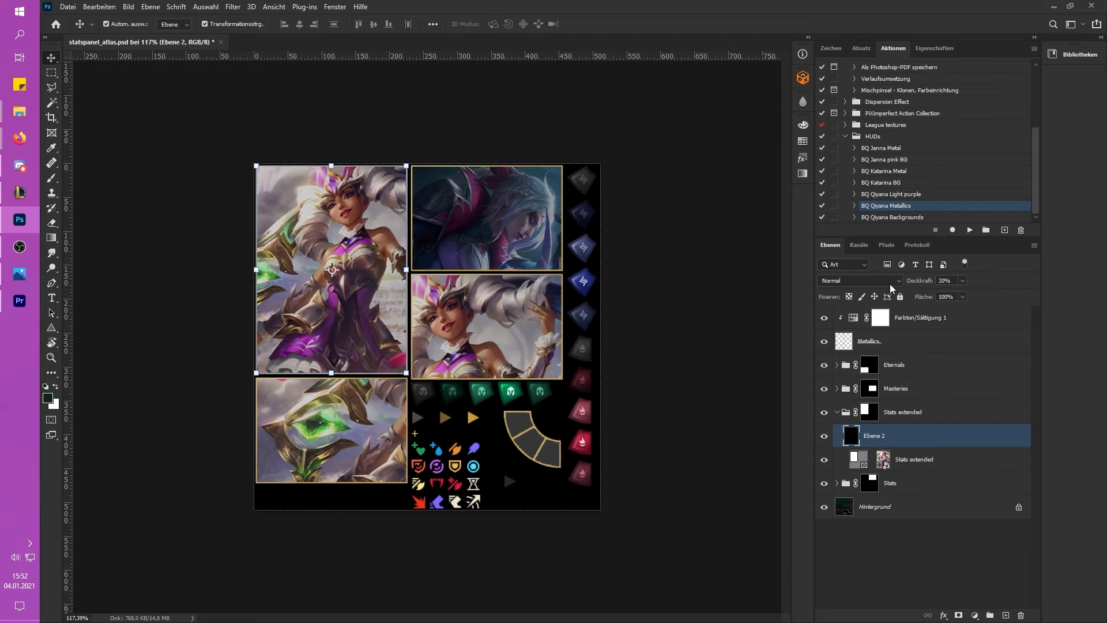
Step: Scale and position the Qiyana splash art in the Stats panel so her face is centred in the frame
{"action": "scroll", "coordinate": [533, 247], "scroll_direction": "down", "scroll_amount": 5}
{"action": "left_click_drag", "start_coordinate": [465, 490], "coordinate": [466, 287]}
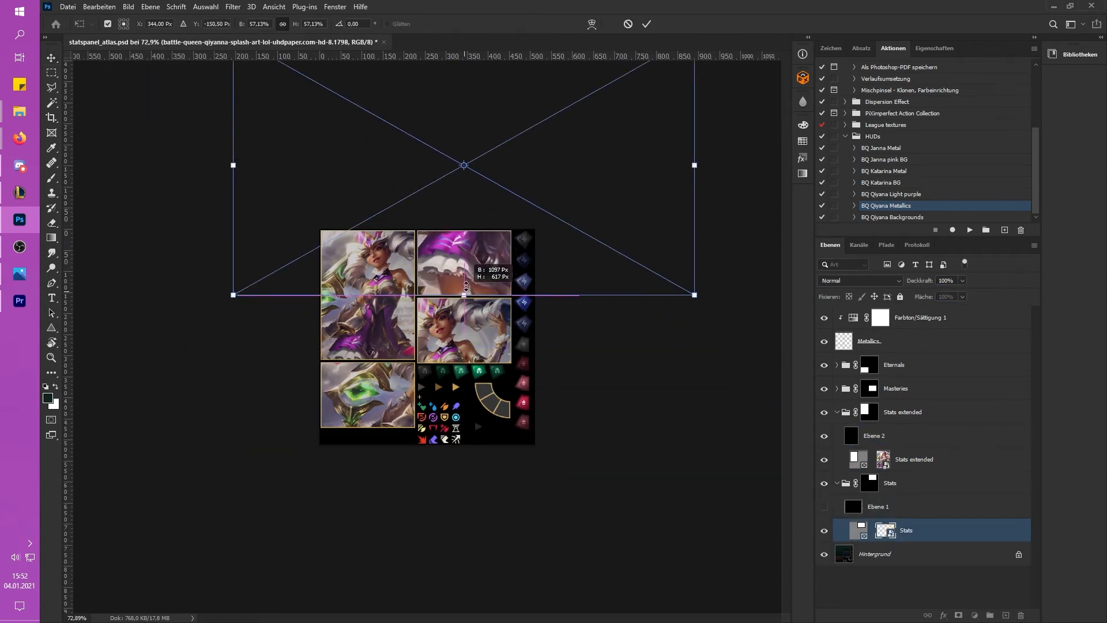
{"action": "left_click_drag", "start_coordinate": [449, 409], "coordinate": [449, 336]}
{"action": "scroll", "coordinate": [456, 289], "scroll_direction": "up", "scroll_amount": 7}
{"action": "left_click_drag", "start_coordinate": [468, 213], "coordinate": [519, 164]}
{"action": "left_click_drag", "start_coordinate": [542, 223], "coordinate": [482, 327]}
{"action": "left_click_drag", "start_coordinate": [553, 202], "coordinate": [543, 198]}
{"action": "key", "text": "Return"}
Step: Show the dark overlay Ebene 1 in the Stats group, lower its opacity and collapse the Stats and Stats extended groups
{"action": "left_click", "coordinate": [825, 507]}
{"action": "left_click", "coordinate": [878, 506]}
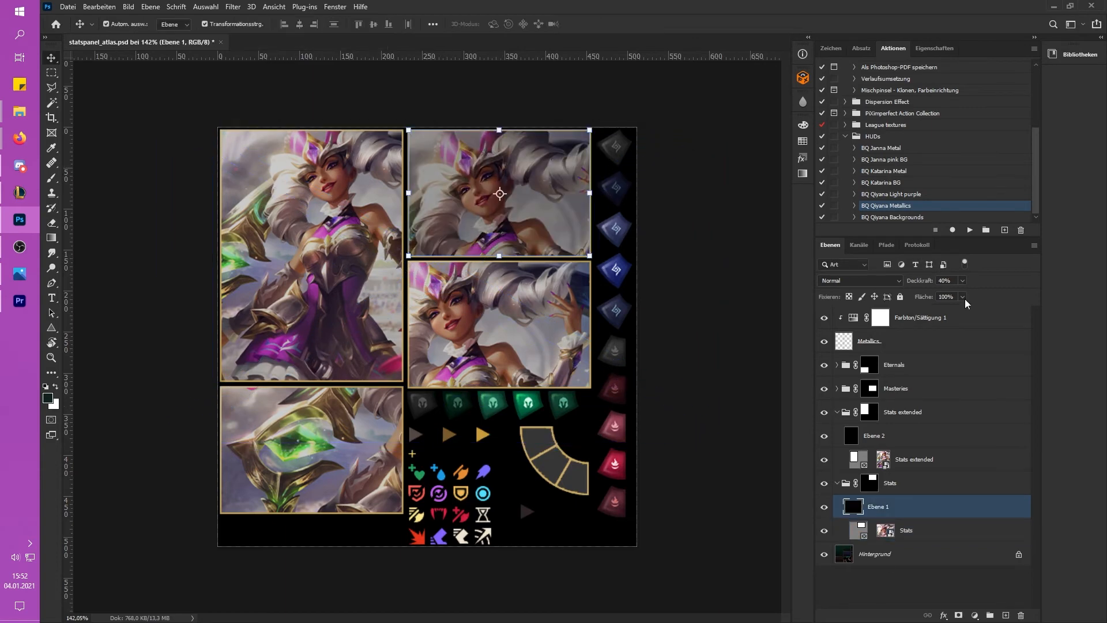
{"action": "left_click", "coordinate": [837, 483]}
{"action": "left_click", "coordinate": [846, 412]}
{"action": "left_click", "coordinate": [837, 412]}
Step: Expand the Masteries group, hide its dark overlay Ebene 3 and select the Masteries artwork
{"action": "left_click", "coordinate": [838, 389]}
{"action": "left_click", "coordinate": [878, 412]}
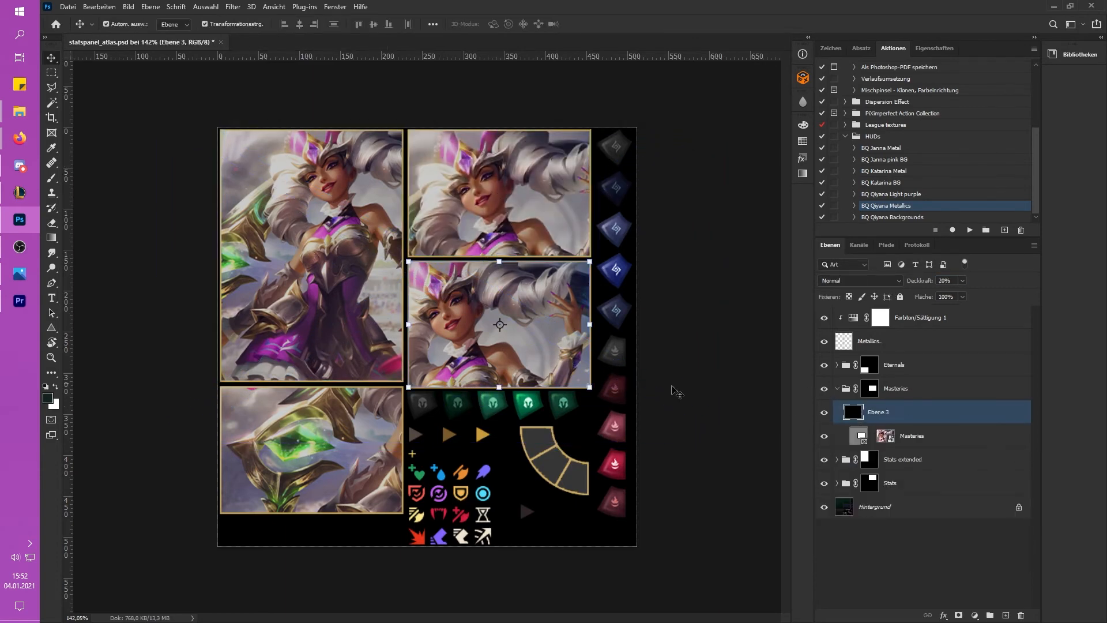
{"action": "left_click", "coordinate": [883, 438]}
{"action": "left_click", "coordinate": [879, 411]}
{"action": "left_click", "coordinate": [824, 412]}
{"action": "left_click", "coordinate": [859, 436]}
{"action": "left_click", "coordinate": [885, 435]}
Step: Reframe the Masteries artwork on Qiyana's hand and the blue gem, show its dark overlay again and collapse the group
{"action": "left_click_drag", "start_coordinate": [465, 353], "coordinate": [517, 301]}
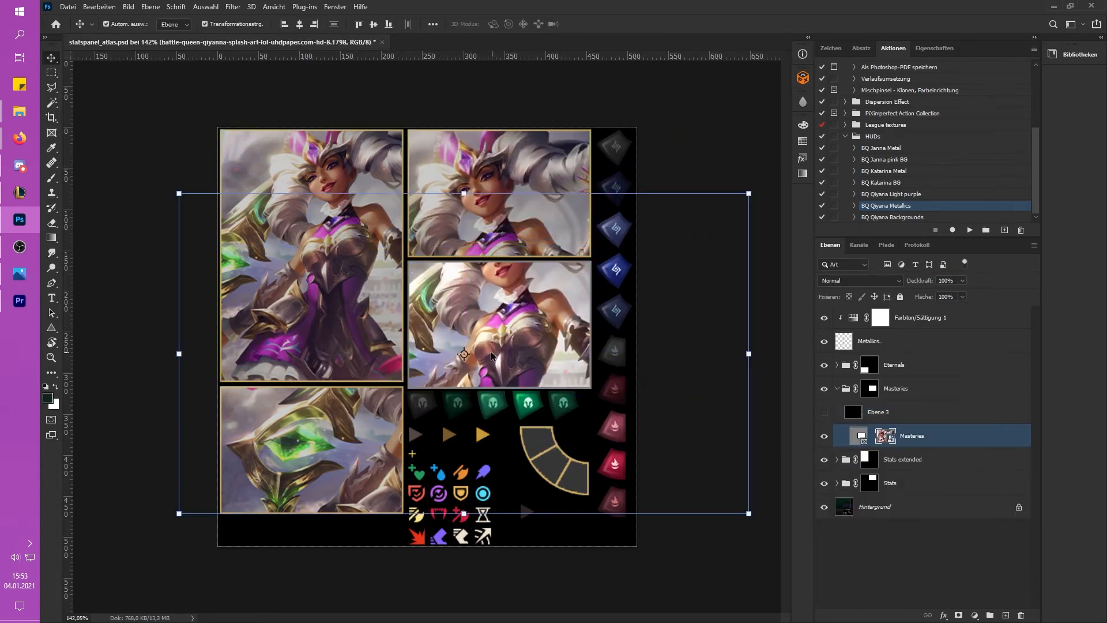
{"action": "left_click_drag", "start_coordinate": [550, 343], "coordinate": [439, 312]}
{"action": "left_click_drag", "start_coordinate": [540, 320], "coordinate": [483, 381]}
{"action": "key", "text": "ctrl+t"}
{"action": "left_click_drag", "start_coordinate": [493, 329], "coordinate": [494, 353]}
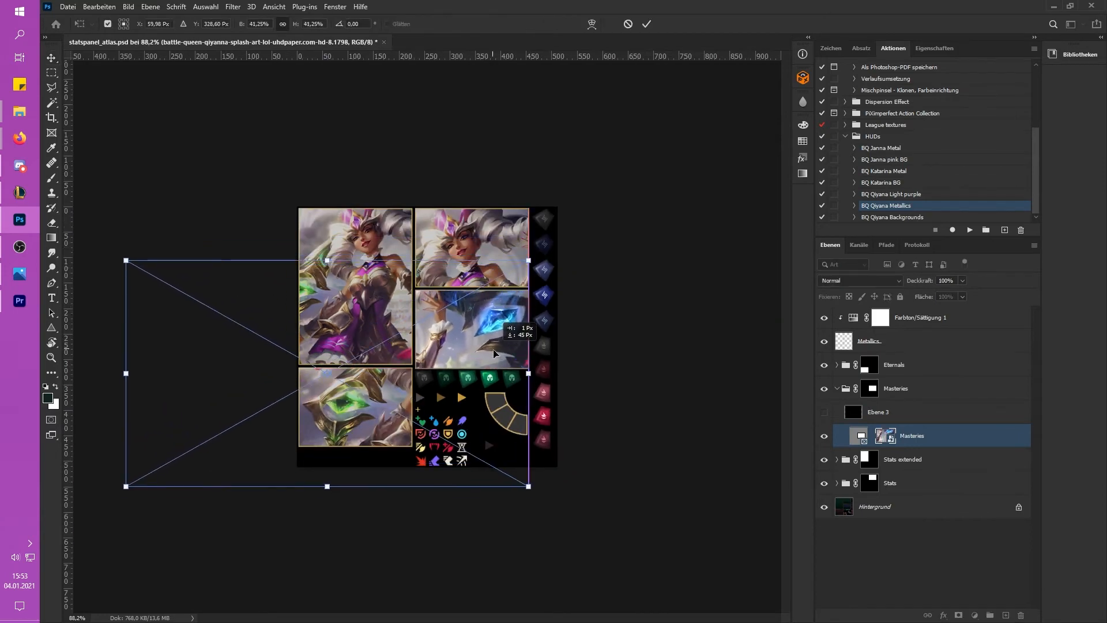
{"action": "left_click", "coordinate": [745, 211]}
{"action": "scroll", "coordinate": [745, 211], "scroll_direction": "up", "scroll_amount": 3}
{"action": "left_click", "coordinate": [825, 412]}
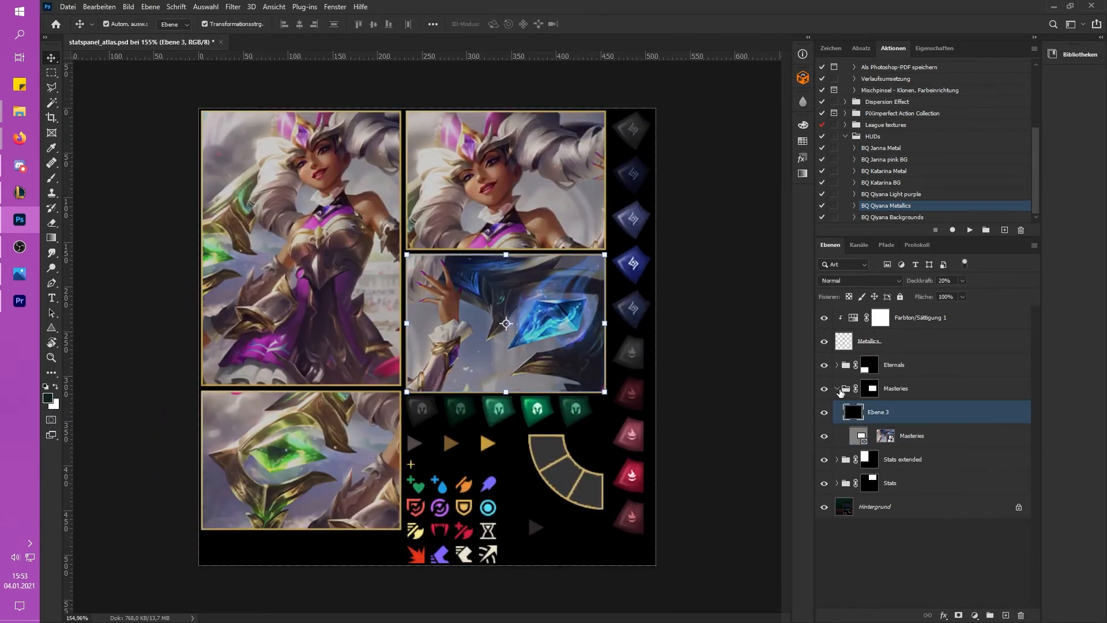
{"action": "left_click", "coordinate": [838, 389]}
Step: Save the stats panel atlas as statspanel_atlas.dds with the NVIDIA Texture Tools Exporter
{"action": "left_click", "coordinate": [723, 277]}
{"action": "scroll", "coordinate": [724, 277], "scroll_direction": "down", "scroll_amount": 1}
{"action": "left_click", "coordinate": [68, 7]}
{"action": "left_click", "coordinate": [93, 160]}
{"action": "left_click", "coordinate": [571, 390]}
{"action": "left_click", "coordinate": [576, 433]}
{"action": "left_click", "coordinate": [865, 486]}
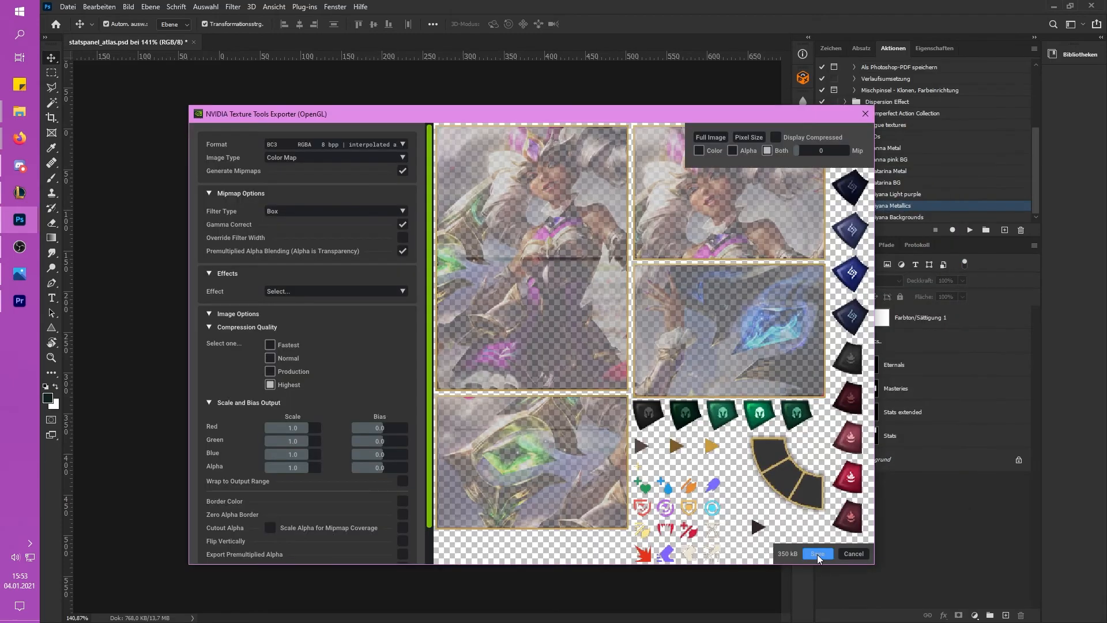
{"action": "left_click", "coordinate": [817, 556]}
Step: Close the stats panel document and delete its PSD from the lol folder
{"action": "left_click", "coordinate": [19, 111]}
{"action": "left_click", "coordinate": [193, 43]}
{"action": "left_click", "coordinate": [20, 111]}
{"action": "left_click", "coordinate": [620, 292]}
{"action": "key", "text": "Delete"}
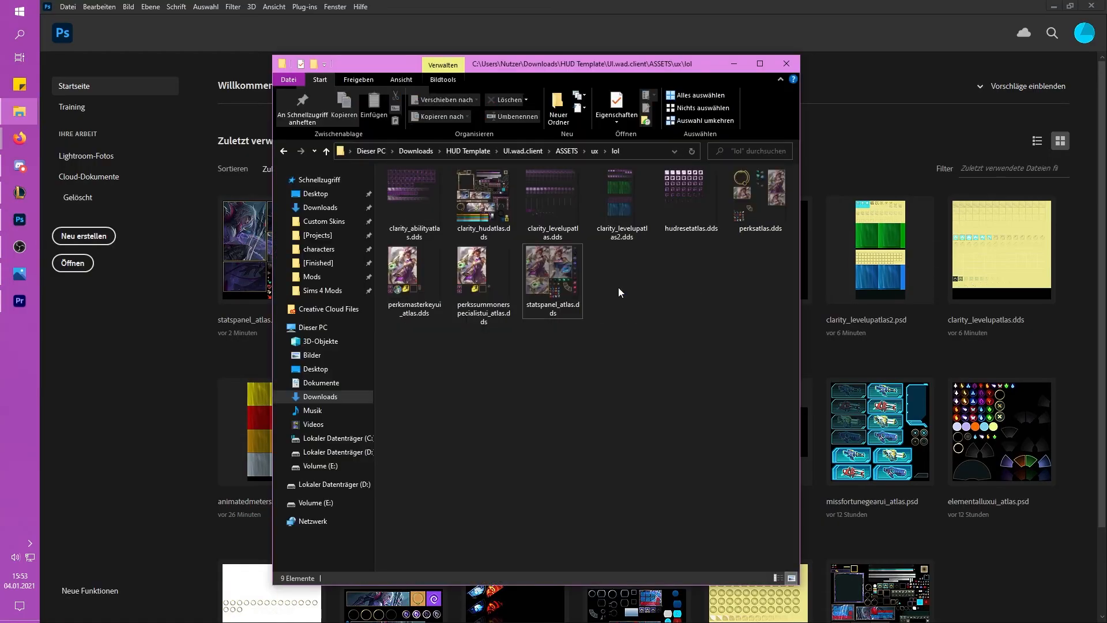
Step: Open the aphelios folder under ASSETS\ux\champions in File Explorer
{"action": "double_click", "coordinate": [415, 189]}
{"action": "double_click", "coordinate": [415, 189]}
{"action": "double_click", "coordinate": [420, 203]}
{"action": "left_click", "coordinate": [822, 157]}
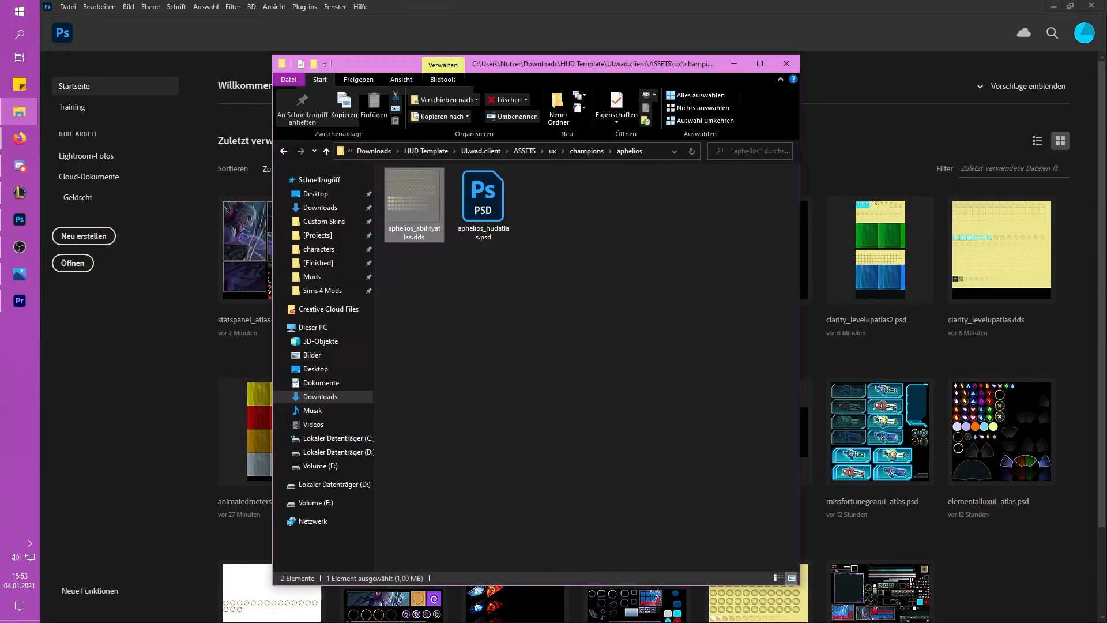
Step: Open aphelios_abilityatlas.dds in Photoshop and recolour it with the BQ Qiyana Light purple action
{"action": "left_click_drag", "start_coordinate": [416, 203], "coordinate": [846, 226]}
{"action": "left_click", "coordinate": [893, 195]}
{"action": "left_click", "coordinate": [970, 230]}
Step: Save the recoloured ability atlas as an NVIDIA DDS texture, replacing the existing aphelios_abilityatlas.dds
{"action": "left_click", "coordinate": [68, 7]}
{"action": "left_click", "coordinate": [92, 160]}
{"action": "left_click", "coordinate": [565, 391]}
{"action": "left_click", "coordinate": [576, 432]}
{"action": "left_click", "coordinate": [867, 485]}
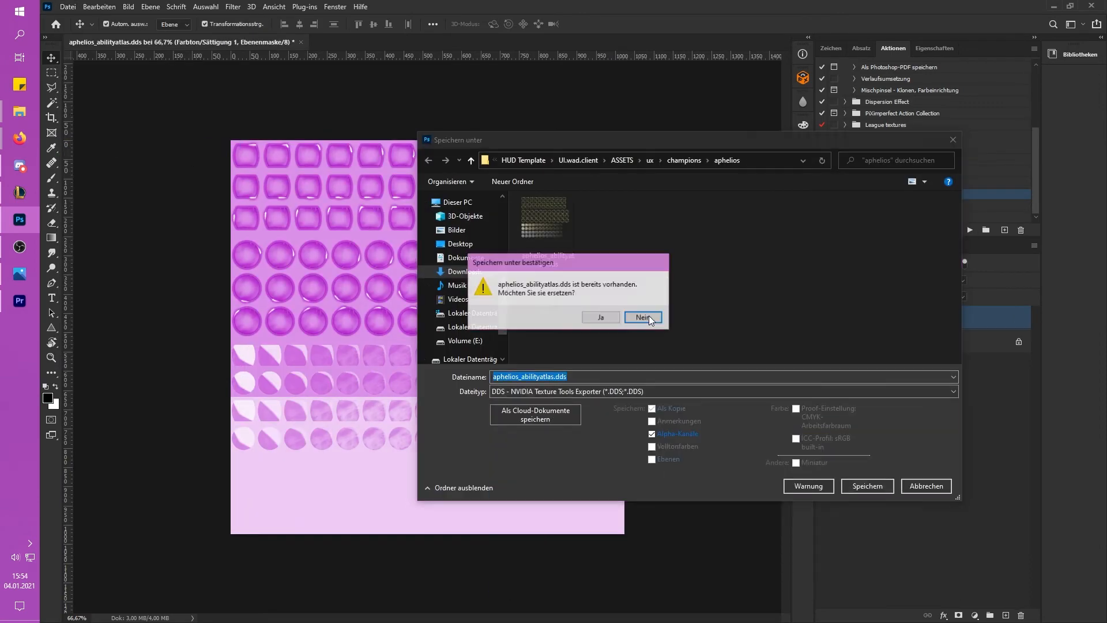
{"action": "left_click", "coordinate": [601, 317]}
{"action": "left_click", "coordinate": [818, 554]}
Step: Open aphelios_hudatlas.psd from the aphelios folder and close the ability atlas without saving
{"action": "left_click", "coordinate": [20, 111]}
{"action": "double_click", "coordinate": [459, 191]}
{"action": "left_click", "coordinate": [301, 43]}
{"action": "left_click", "coordinate": [605, 251]}
{"action": "scroll", "coordinate": [403, 340], "scroll_direction": "up", "scroll_amount": 2}
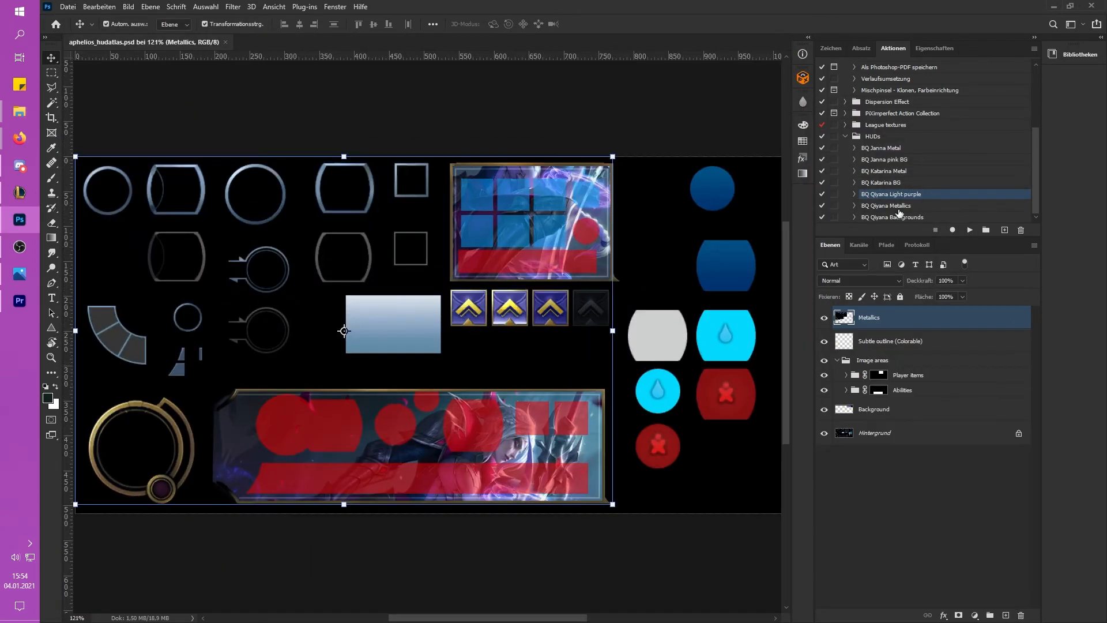
Step: Recolour the Metallics and Background layers of the Aphelios HUD atlas with the BQ Qiyana Metallics and Backgrounds actions
{"action": "left_click", "coordinate": [894, 206]}
{"action": "left_click", "coordinate": [969, 230]}
{"action": "scroll", "coordinate": [486, 366], "scroll_direction": "down", "scroll_amount": 1}
{"action": "left_click", "coordinate": [486, 366]}
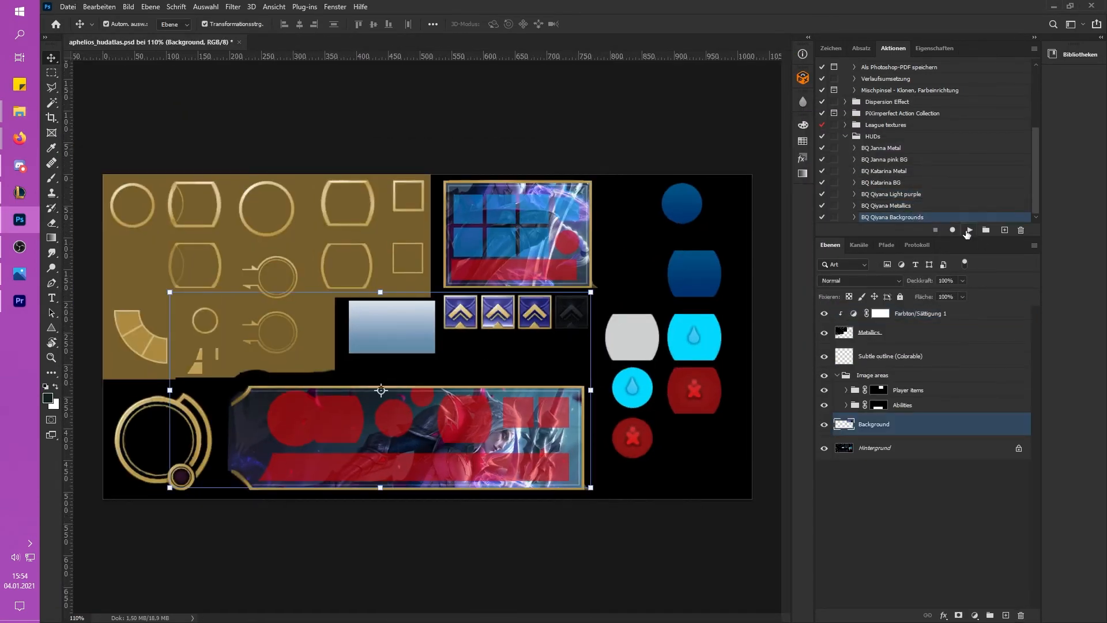
{"action": "left_click", "coordinate": [969, 231]}
Step: Expand the Player items and Abilities groups and insert the Qiyana splash art as the ability background
{"action": "left_click", "coordinate": [378, 518]}
{"action": "scroll", "coordinate": [378, 518], "scroll_direction": "up", "scroll_amount": 3}
{"action": "left_click", "coordinate": [846, 390]}
{"action": "left_click", "coordinate": [895, 455]}
{"action": "left_click", "coordinate": [581, 439]}
{"action": "scroll", "coordinate": [581, 438], "scroll_direction": "down", "scroll_amount": 2}
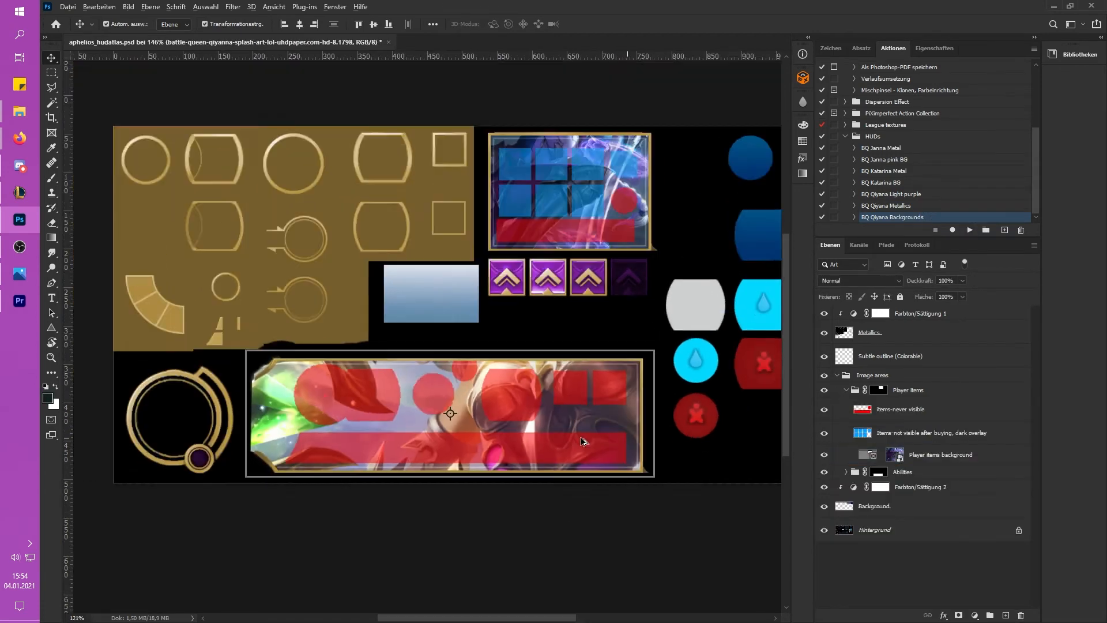
{"action": "scroll", "coordinate": [580, 437], "scroll_direction": "down", "scroll_amount": 3}
{"action": "left_click", "coordinate": [900, 455]}
{"action": "left_click", "coordinate": [543, 435]}
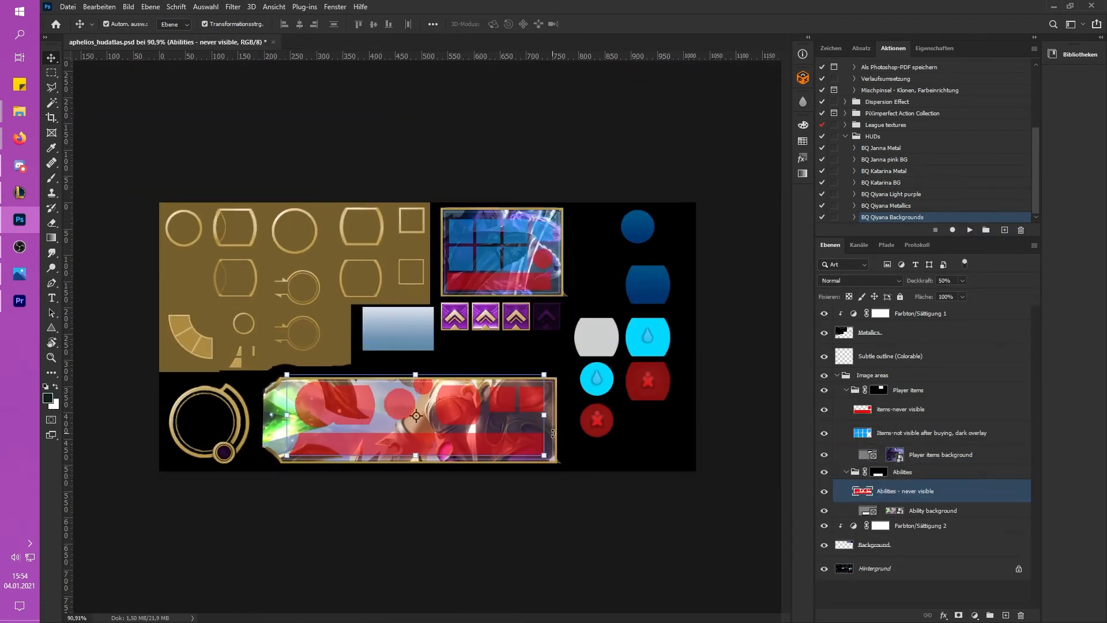
Step: Scale and move the Ability background artwork so Qiyana's face shows in the panel, and hide the Abilities - never visible guide
{"action": "left_click", "coordinate": [901, 510]}
{"action": "scroll", "coordinate": [437, 533], "scroll_direction": "down", "scroll_amount": 6}
{"action": "left_click_drag", "start_coordinate": [418, 541], "coordinate": [418, 404]}
{"action": "scroll", "coordinate": [435, 356], "scroll_direction": "up", "scroll_amount": 11}
{"action": "left_click_drag", "start_coordinate": [536, 472], "coordinate": [536, 540]}
{"action": "scroll", "coordinate": [536, 539], "scroll_direction": "down", "scroll_amount": 10}
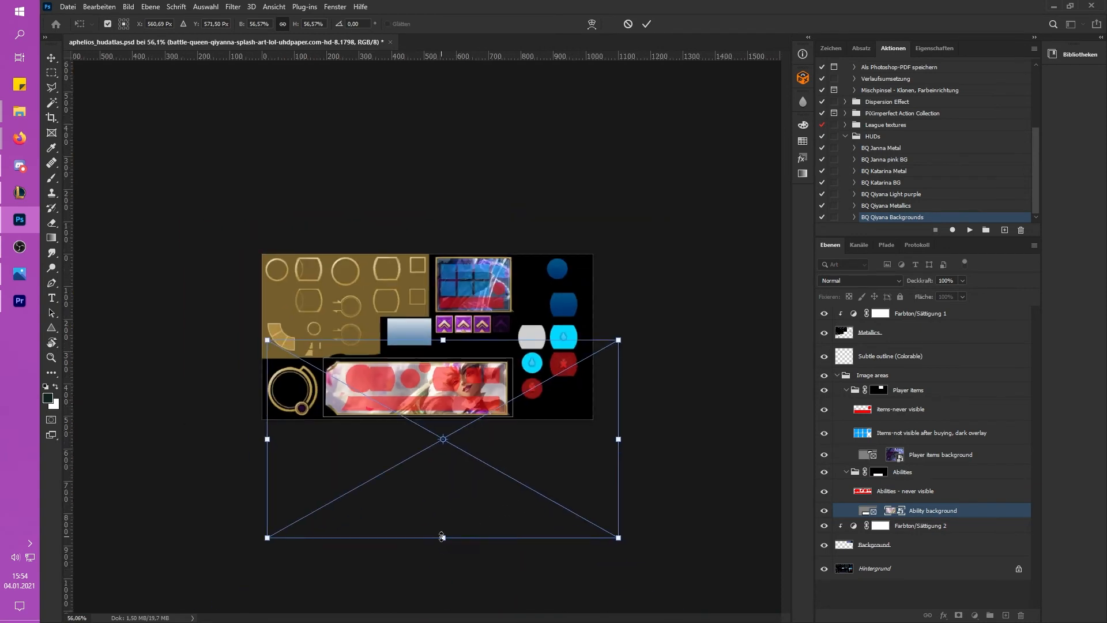
{"action": "left_click_drag", "start_coordinate": [443, 537], "coordinate": [443, 476]}
{"action": "scroll", "coordinate": [452, 473], "scroll_direction": "up", "scroll_amount": 8}
{"action": "left_click_drag", "start_coordinate": [495, 448], "coordinate": [495, 466]}
{"action": "scroll", "coordinate": [495, 466], "scroll_direction": "down", "scroll_amount": 5}
{"action": "scroll", "coordinate": [549, 462], "scroll_direction": "up", "scroll_amount": 5}
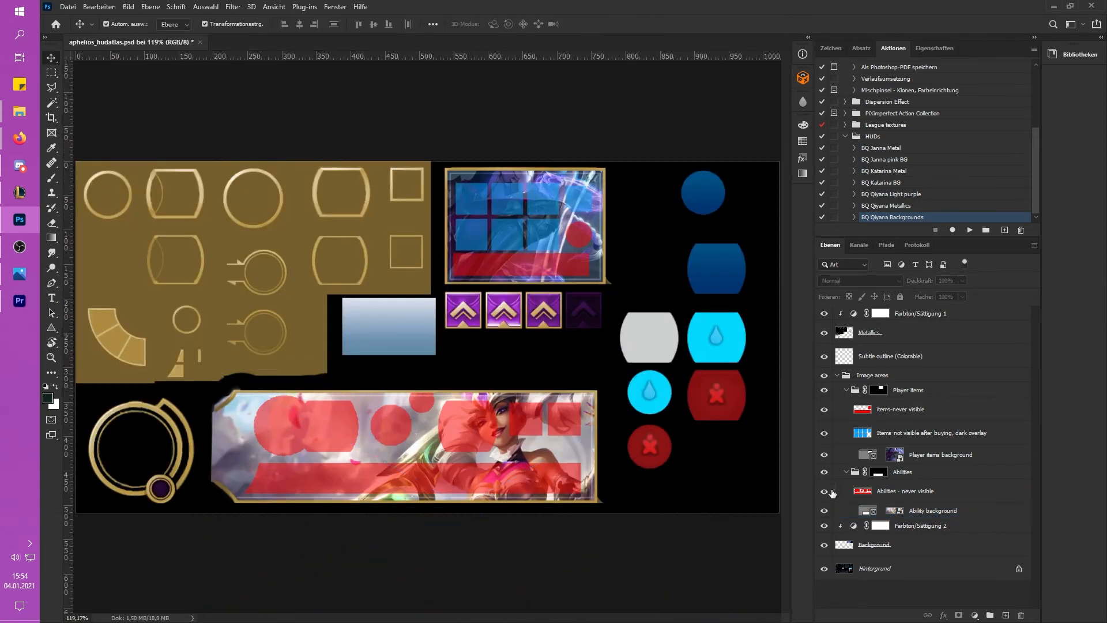
{"action": "left_click", "coordinate": [831, 490]}
{"action": "left_click", "coordinate": [846, 472]}
Step: Fit the Qiyana splash art in the Player items panel, framing her hand and the blue gem, with the item guides hidden
{"action": "left_click", "coordinate": [920, 456]}
{"action": "scroll", "coordinate": [523, 227], "scroll_direction": "down", "scroll_amount": 7}
{"action": "left_click_drag", "start_coordinate": [476, 469], "coordinate": [477, 304]}
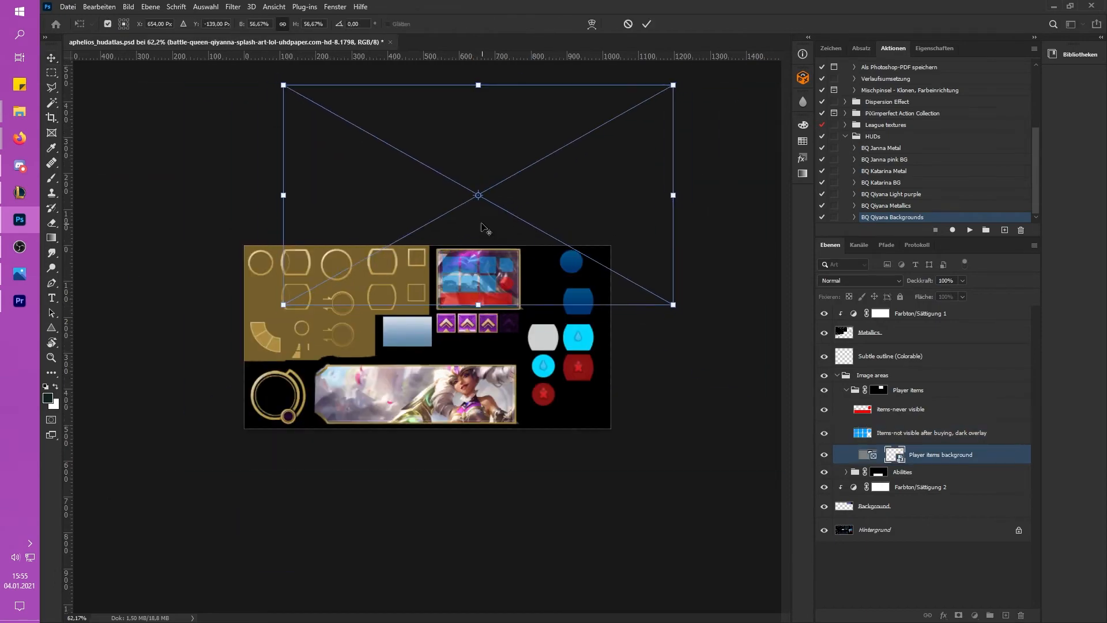
{"action": "scroll", "coordinate": [484, 230], "scroll_direction": "up", "scroll_amount": 8}
{"action": "left_click_drag", "start_coordinate": [572, 225], "coordinate": [301, 512]}
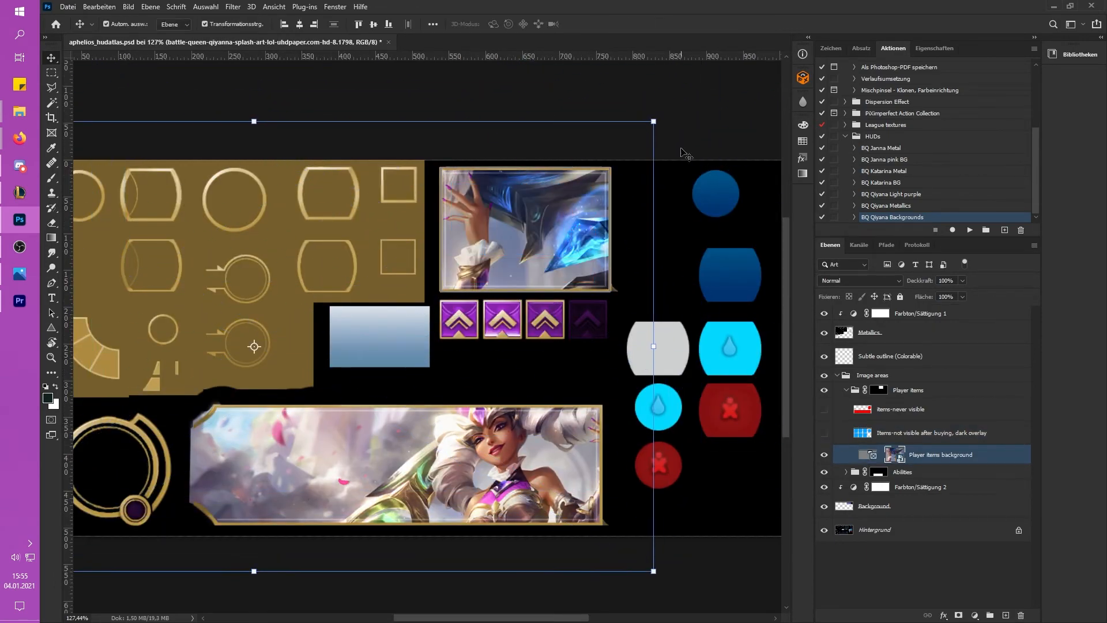
{"action": "left_click", "coordinate": [683, 153]}
Step: Save the Aphelios HUD atlas as a DDS texture with the NVIDIA Texture Tools Exporter
{"action": "scroll", "coordinate": [531, 321], "scroll_direction": "down", "scroll_amount": 4}
{"action": "left_click", "coordinate": [69, 7]}
{"action": "left_click", "coordinate": [104, 156]}
{"action": "left_click", "coordinate": [559, 392]}
{"action": "left_click", "coordinate": [555, 438]}
{"action": "left_click", "coordinate": [865, 485]}
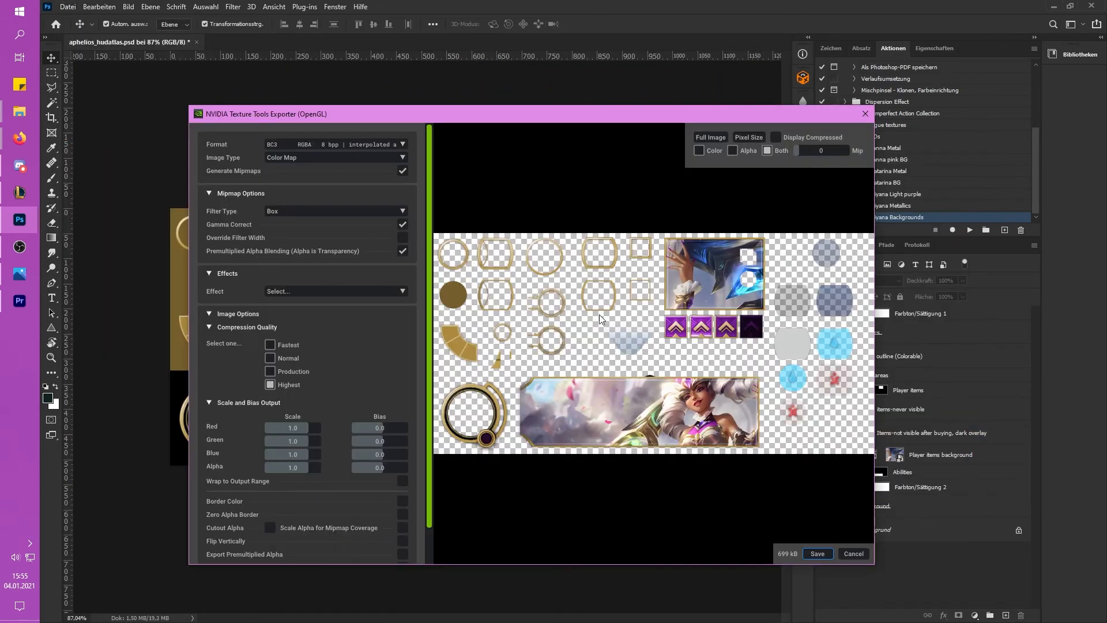
{"action": "left_click", "coordinate": [816, 554]}
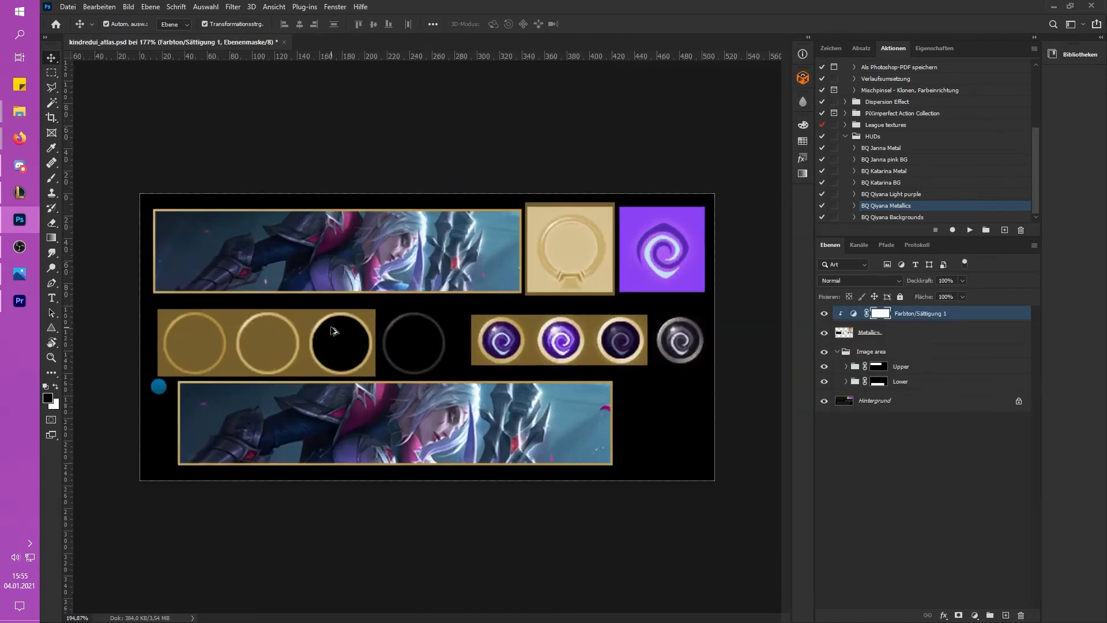
Step: Scale and position the Qiyana splash art in the Upper and Lower image areas of kindredui_atlas.psd
{"action": "left_click", "coordinate": [427, 262]}
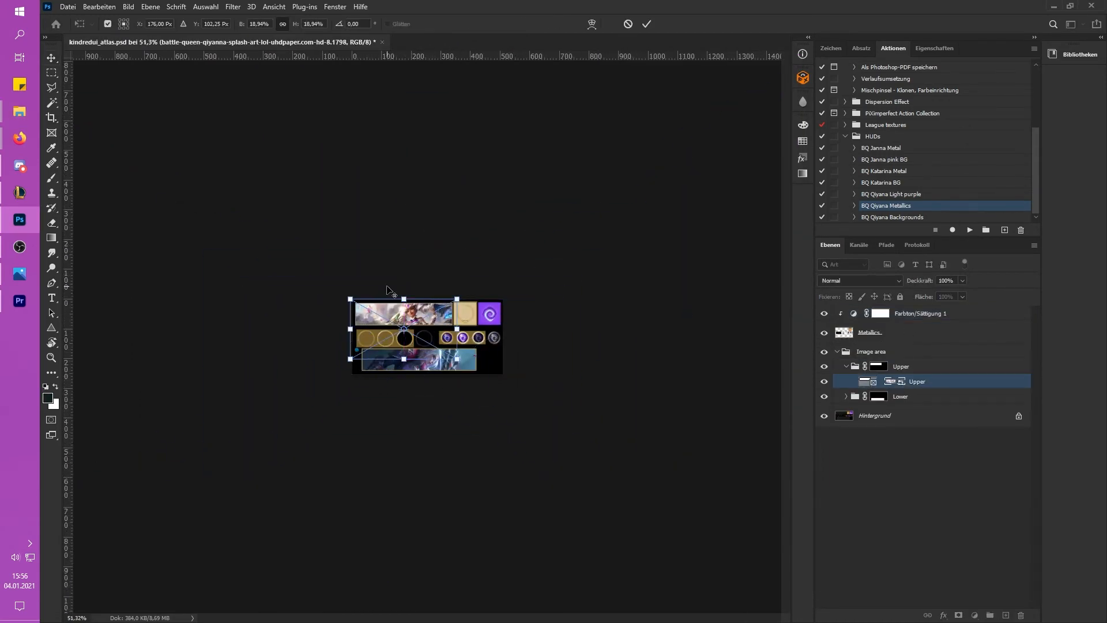
{"action": "scroll", "coordinate": [387, 287], "scroll_direction": "up", "scroll_amount": 5}
{"action": "left_click_drag", "start_coordinate": [380, 307], "coordinate": [380, 252]}
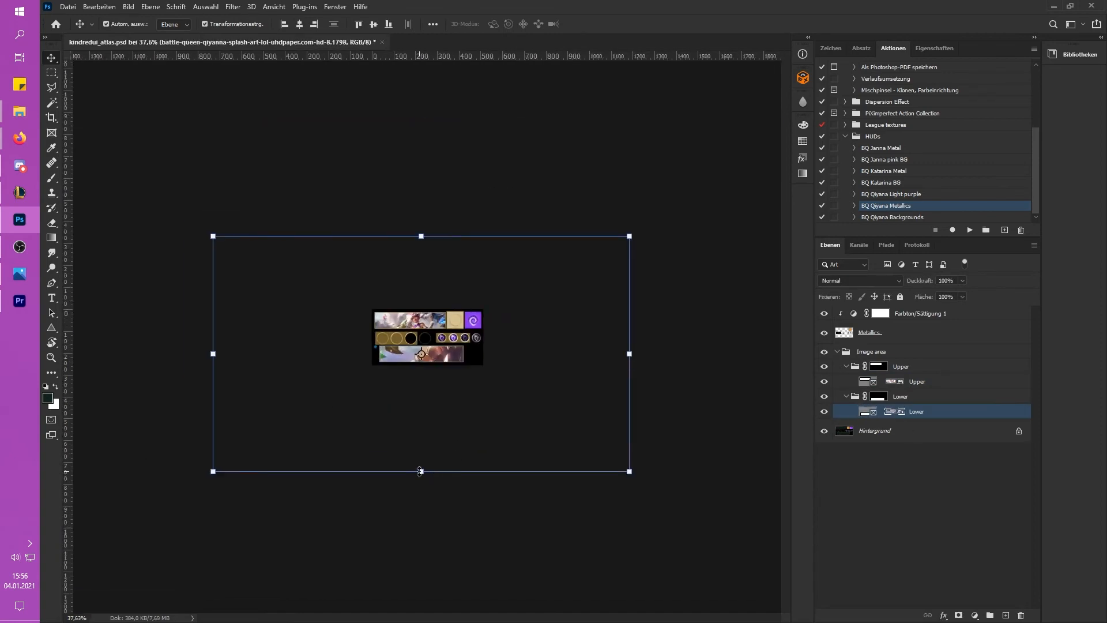
{"action": "scroll", "coordinate": [420, 121], "scroll_direction": "up", "scroll_amount": 4}
{"action": "left_click_drag", "start_coordinate": [426, 400], "coordinate": [430, 478]}
{"action": "left_click_drag", "start_coordinate": [405, 580], "coordinate": [404, 526]}
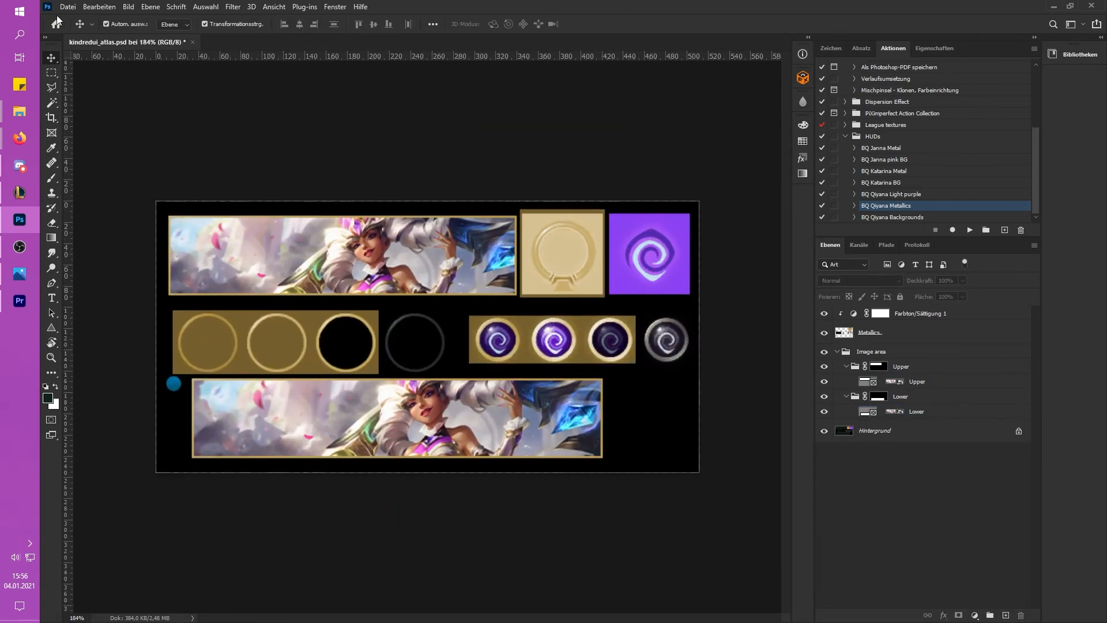
Step: Save the Kindred UI atlas as a DDS texture
{"action": "key", "text": "ctrl+shift+s"}
{"action": "key", "text": "Return"}
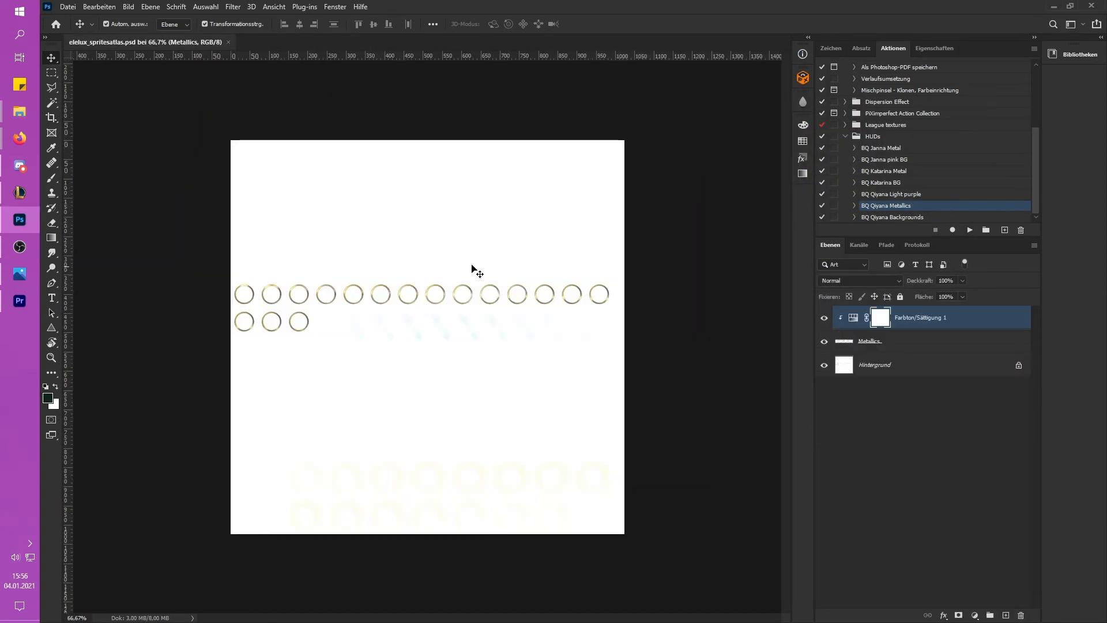
Step: Save the recoloured Elementalist Lux and Miss Fortune atlases as DDS textures
{"action": "key", "text": "ctrl+shift+s"}
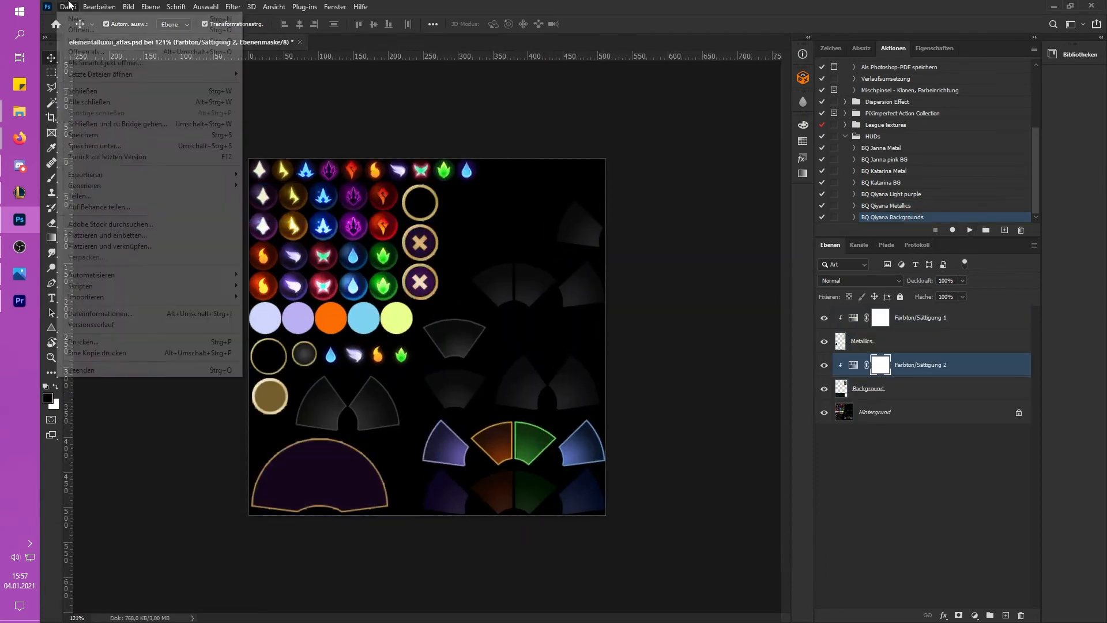
{"action": "left_click", "coordinate": [96, 150]}
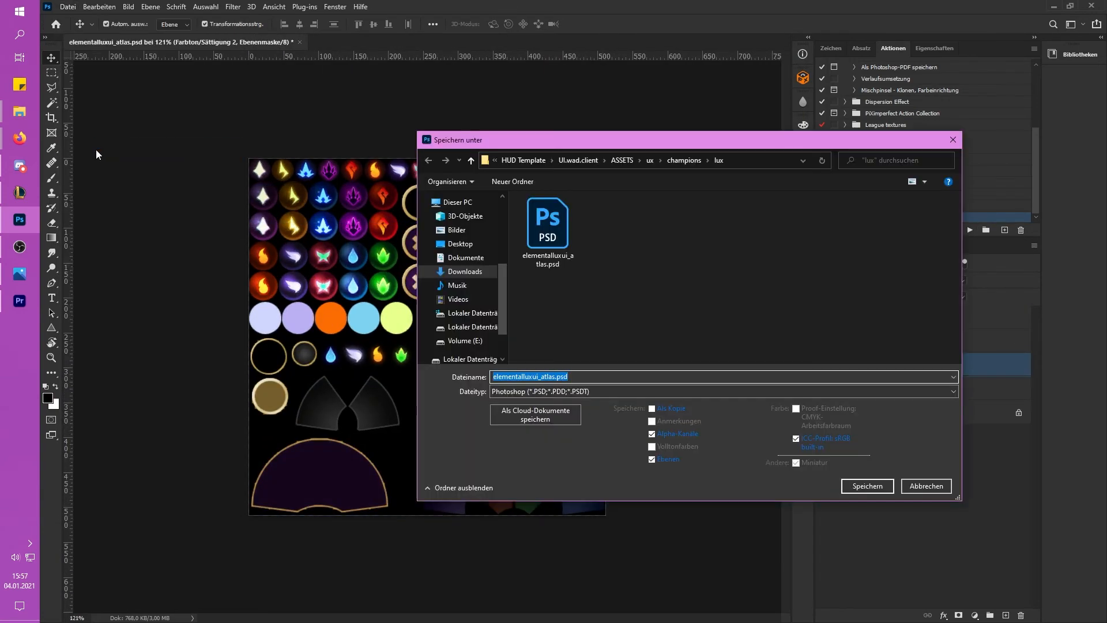
{"action": "left_click", "coordinate": [854, 483]}
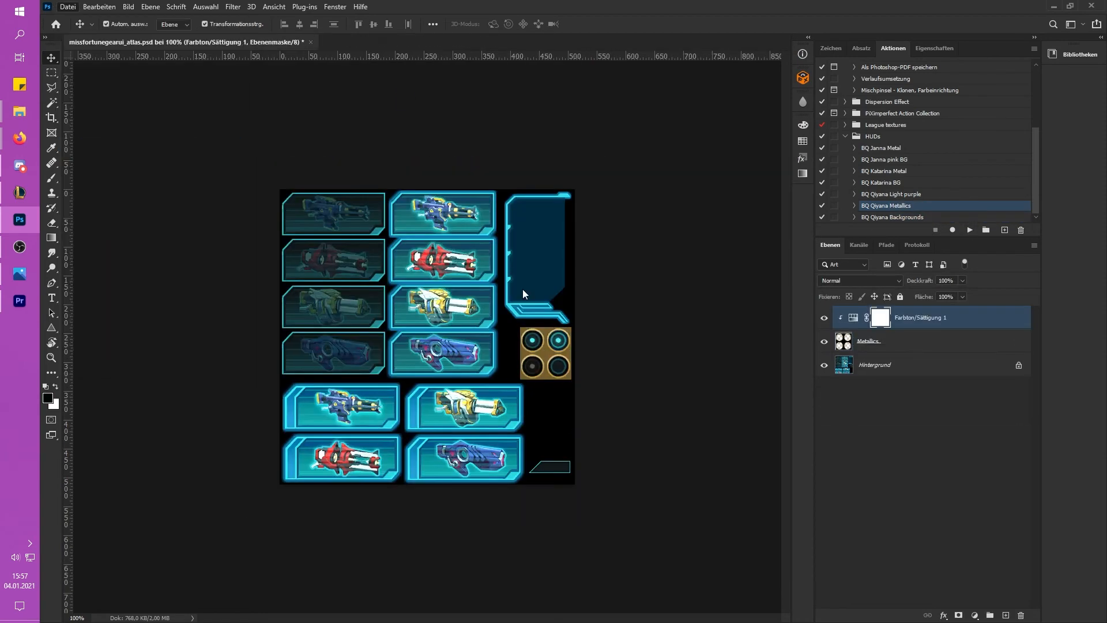
{"action": "left_click", "coordinate": [854, 484]}
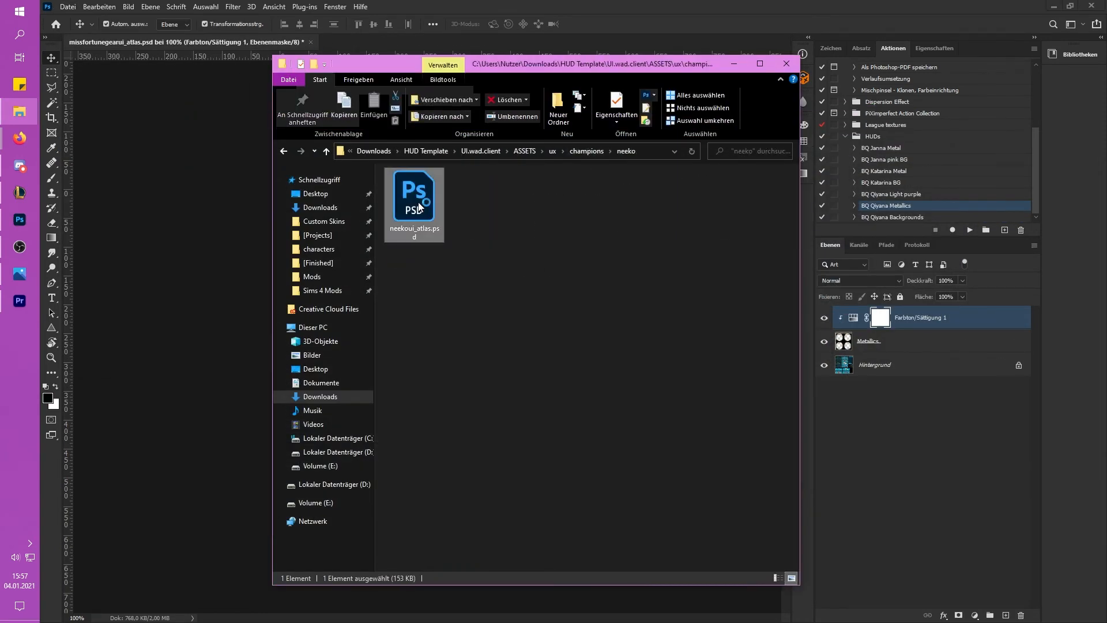
Step: Open neekoui_atlas.psd, recolour its metallics and background with the BQ Qiyana actions, and save it as a texture
{"action": "double_click", "coordinate": [418, 206]}
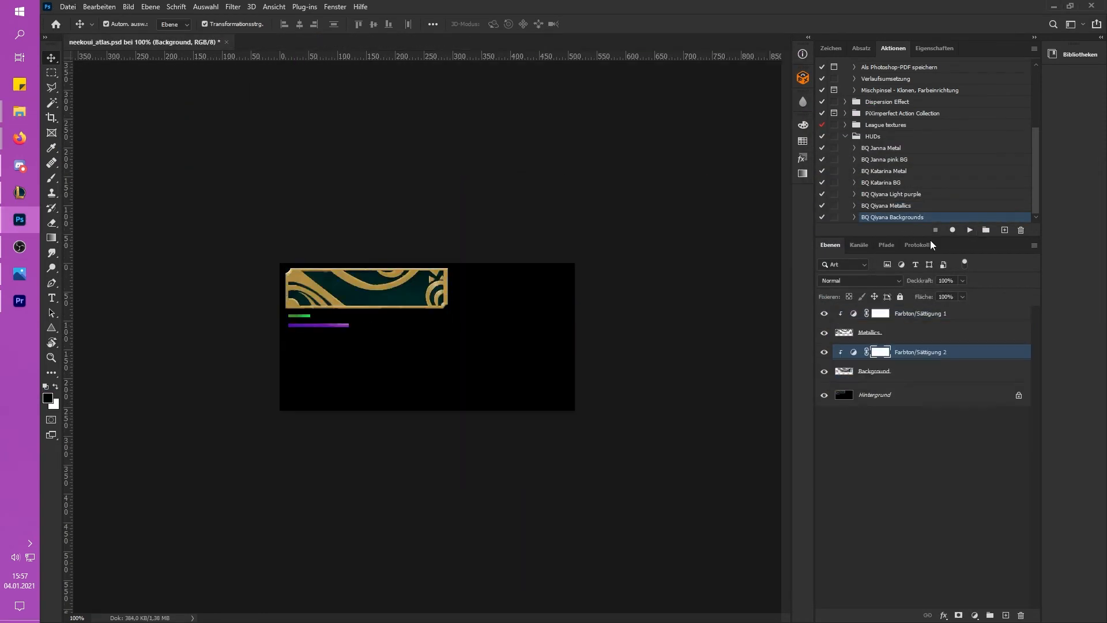
{"action": "key", "text": "ctrl+shift+s"}
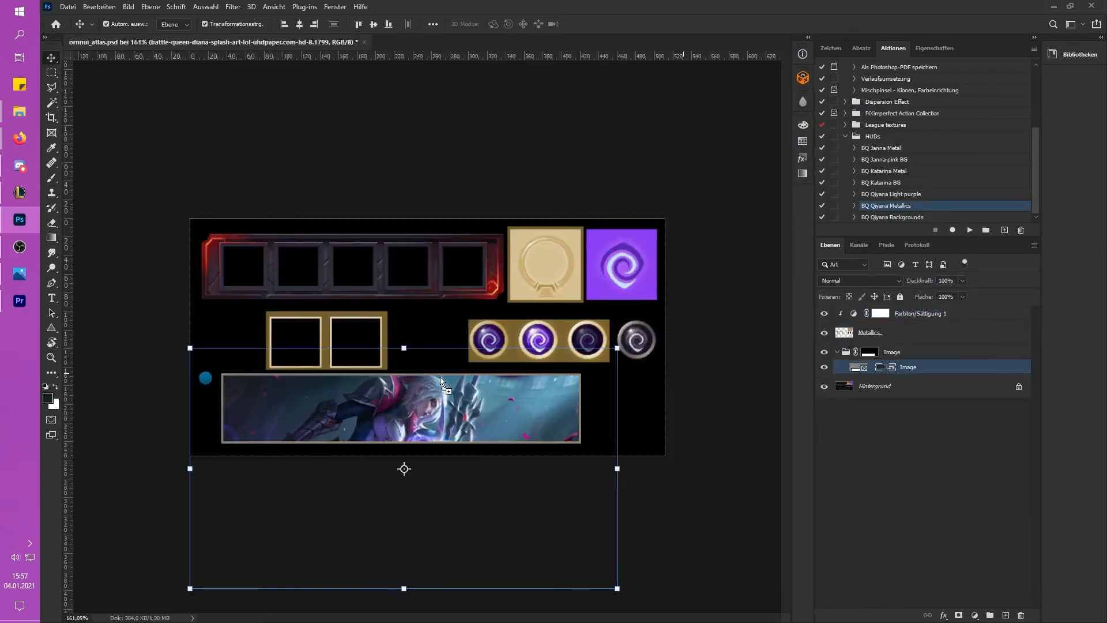
Step: Scale and position the Qiyana splash art in the Image banner area of ornnui_atlas.psd
{"action": "left_click_drag", "start_coordinate": [419, 211], "coordinate": [419, 293]}
{"action": "scroll", "coordinate": [431, 303], "scroll_direction": "up", "scroll_amount": 10}
{"action": "left_click_drag", "start_coordinate": [468, 398], "coordinate": [470, 497]}
{"action": "left_click_drag", "start_coordinate": [408, 534], "coordinate": [408, 494]}
{"action": "scroll", "coordinate": [427, 415], "scroll_direction": "up", "scroll_amount": 4}
{"action": "left_click_drag", "start_coordinate": [464, 418], "coordinate": [464, 425]}
{"action": "key", "text": "Return"}
{"action": "scroll", "coordinate": [738, 308], "scroll_direction": "down", "scroll_amount": 3}
Step: Save ornnui_atlas as a DDS texture with the NVIDIA Texture Tools Exporter
{"action": "left_click", "coordinate": [68, 7]}
{"action": "left_click", "coordinate": [87, 146]}
{"action": "left_click", "coordinate": [567, 390]}
{"action": "left_click", "coordinate": [566, 424]}
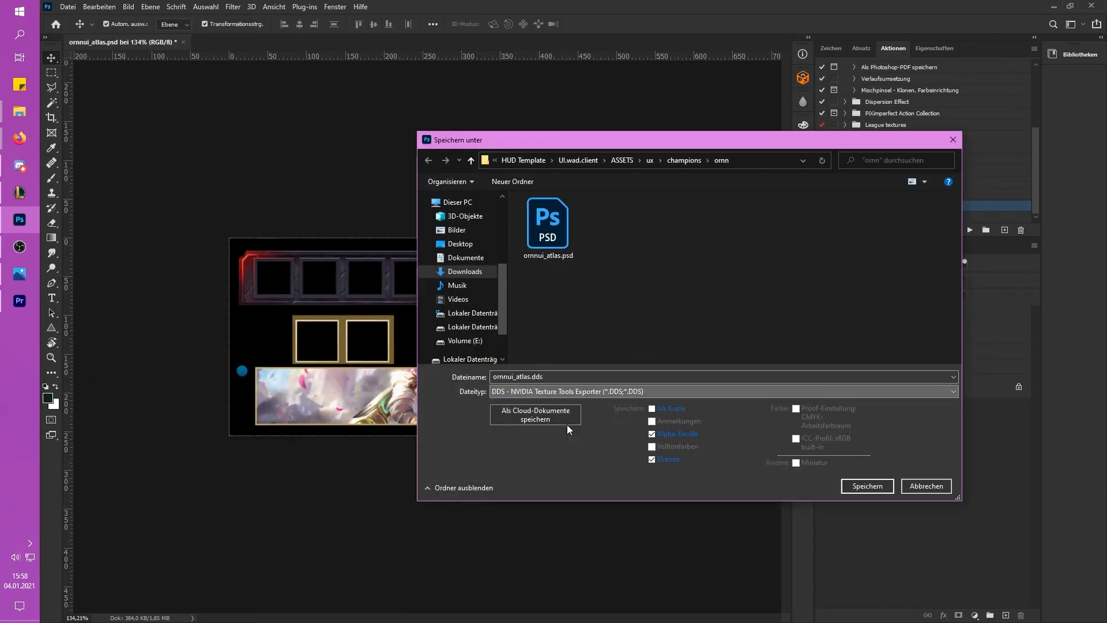
{"action": "left_click", "coordinate": [865, 485]}
{"action": "left_click", "coordinate": [818, 552]}
Step: Open deathrecapatlas.psd from the deathrecap folder and close ornnui_atlas.psd without saving the PSD
{"action": "left_click", "coordinate": [20, 111]}
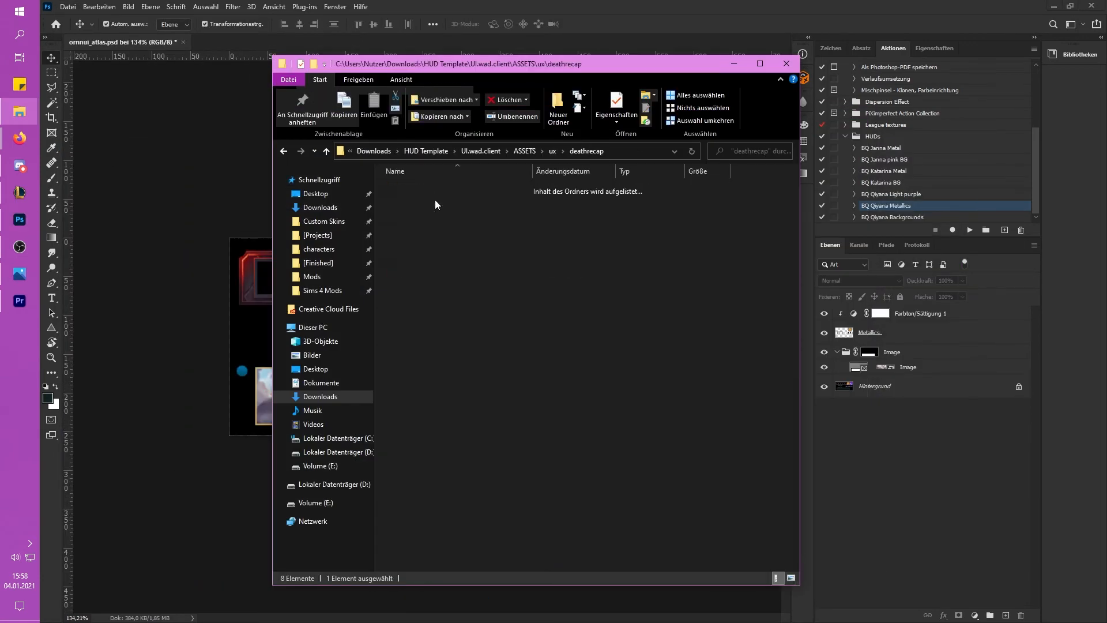
{"action": "double_click", "coordinate": [434, 200]}
{"action": "left_click", "coordinate": [183, 42]}
{"action": "left_click", "coordinate": [585, 242]}
Step: Recolour the death recap atlas by running BQ Qiyana Metallics on Metallics and BQ Qiyana Backgrounds on Background
{"action": "left_click", "coordinate": [970, 229]}
{"action": "left_click", "coordinate": [876, 354]}
{"action": "left_click", "coordinate": [909, 217]}
{"action": "left_click", "coordinate": [970, 230]}
Step: Save deathrecapatlas as a DDS texture with the NVIDIA Texture Tools Exporter
{"action": "left_click", "coordinate": [69, 6]}
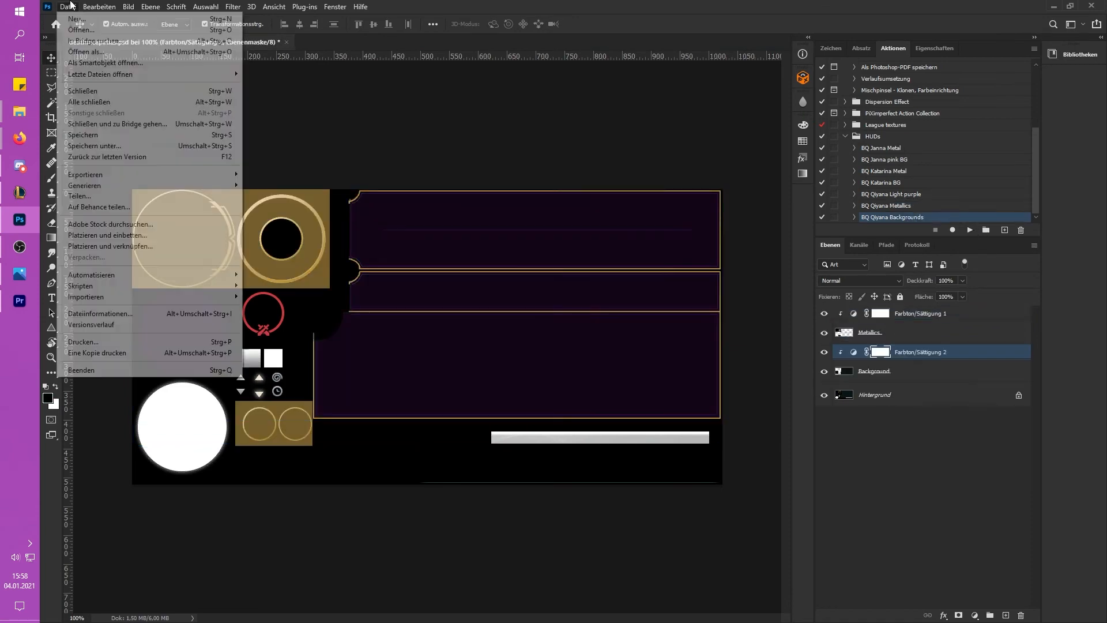
{"action": "left_click", "coordinate": [95, 146]}
{"action": "left_click", "coordinate": [562, 391]}
{"action": "left_click", "coordinate": [562, 425]}
{"action": "left_click", "coordinate": [865, 485]}
{"action": "left_click", "coordinate": [818, 552]}
Step: Open practicetoolatlas.psd from the ux folders and close the death recap document
{"action": "left_click", "coordinate": [19, 111]}
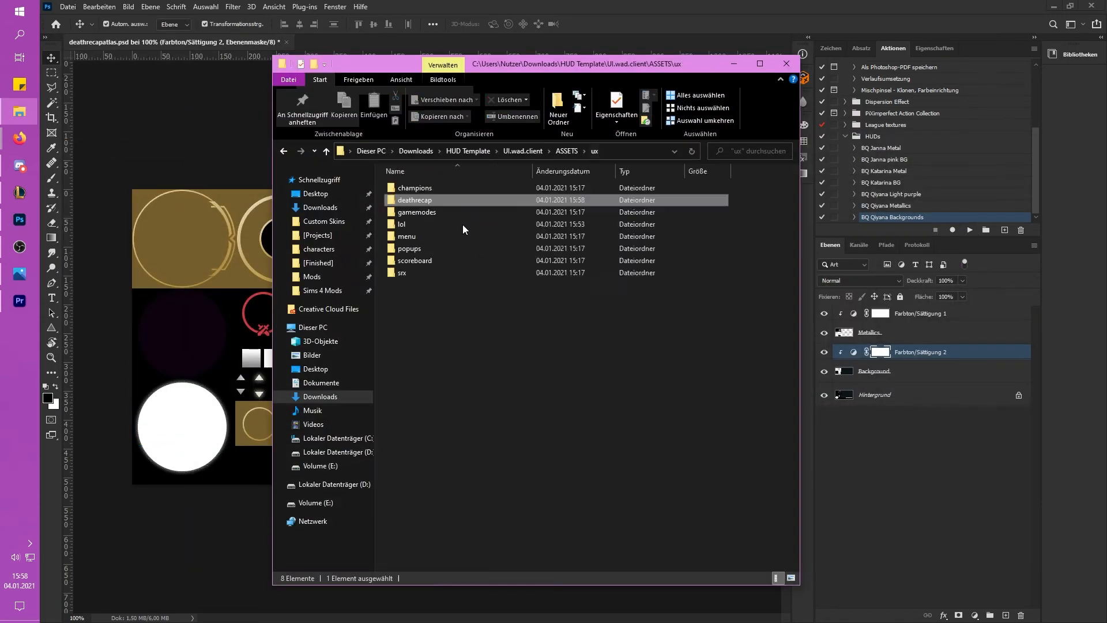
{"action": "double_click", "coordinate": [462, 224]}
{"action": "double_click", "coordinate": [437, 200]}
{"action": "left_click", "coordinate": [287, 42]}
Step: Run BQ Qiyana Metallics on the practice tool atlas's Metallics layer and BQ Qiyana Backgrounds on its Background layer
{"action": "left_click", "coordinate": [900, 206]}
{"action": "left_click", "coordinate": [970, 230]}
{"action": "left_click", "coordinate": [870, 365]}
{"action": "left_click", "coordinate": [905, 217]}
{"action": "left_click", "coordinate": [970, 229]}
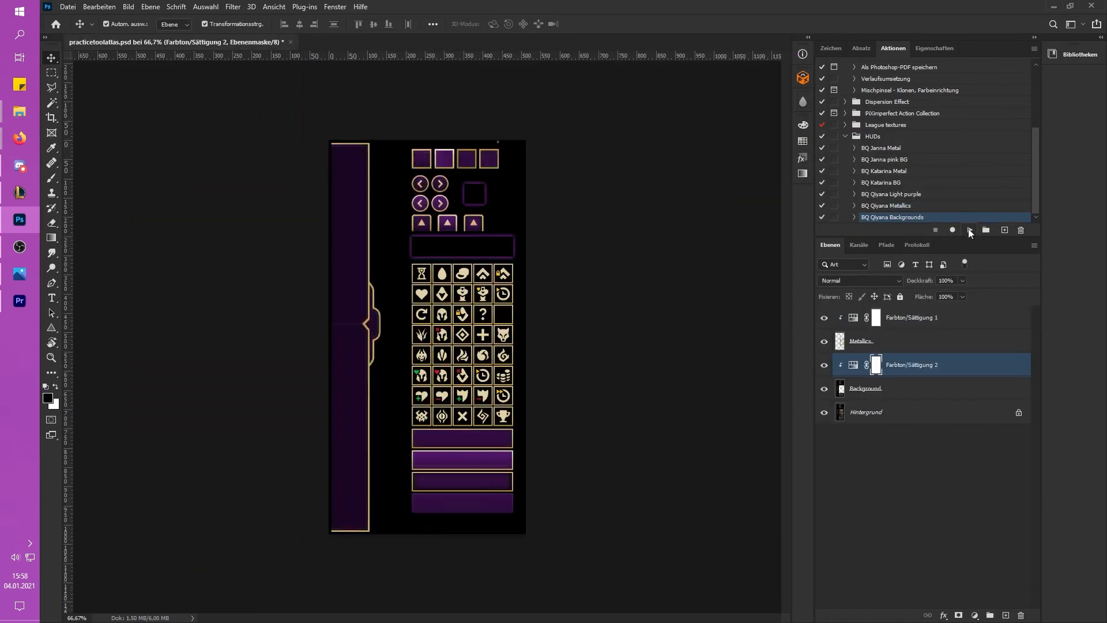
Step: Save practicetoolatlas as a DDS texture with the NVIDIA Texture Tools Exporter
{"action": "left_click", "coordinate": [70, 7]}
{"action": "left_click", "coordinate": [95, 146]}
{"action": "left_click", "coordinate": [556, 390]}
{"action": "left_click", "coordinate": [554, 435]}
{"action": "left_click", "coordinate": [556, 390]}
{"action": "left_click", "coordinate": [560, 427]}
{"action": "left_click", "coordinate": [860, 485]}
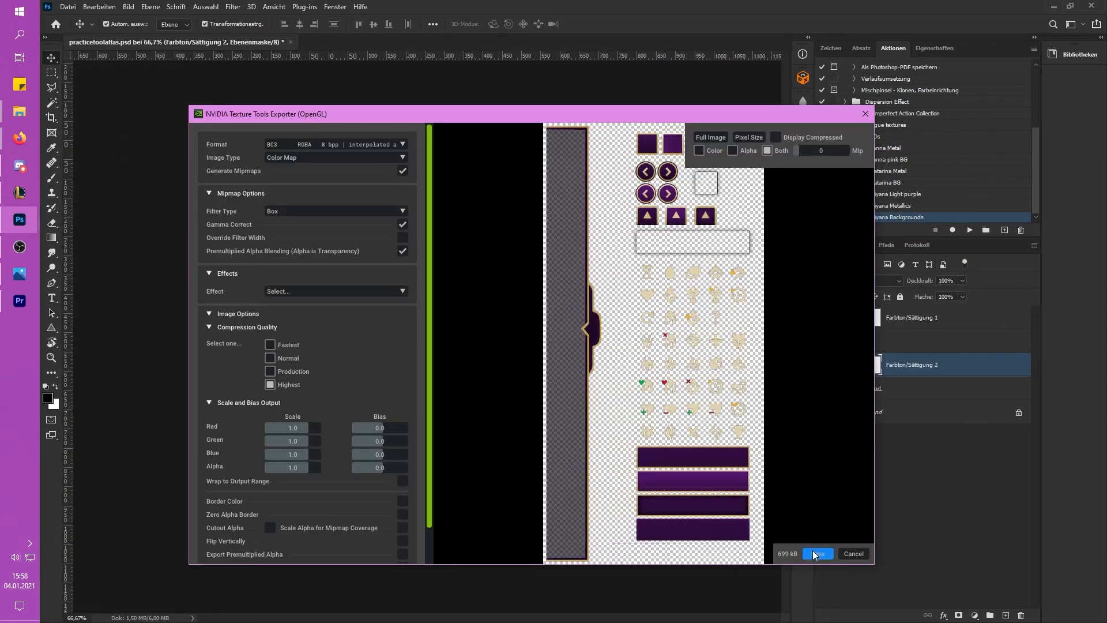
{"action": "left_click", "coordinate": [814, 553]}
Step: Open contextwheel_atlas.psd and recolour its Metallics with BQ Qiyana Metallics and its Colors with BQ Qiyana Light purple
{"action": "left_click", "coordinate": [20, 111]}
{"action": "double_click", "coordinate": [434, 201]}
{"action": "left_click", "coordinate": [290, 42]}
{"action": "left_click", "coordinate": [910, 206]}
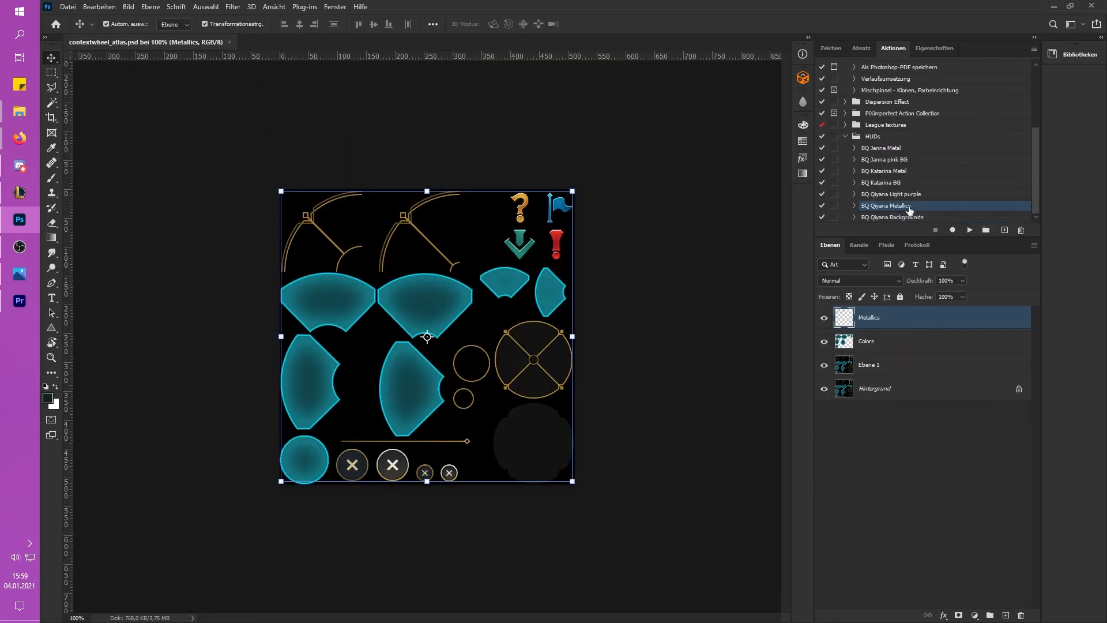
{"action": "left_click", "coordinate": [970, 229]}
Step: Save contextwheel_atlas as a DDS texture with the NVIDIA Texture Tools Exporter
{"action": "left_click", "coordinate": [68, 7]}
{"action": "left_click", "coordinate": [94, 147]}
{"action": "left_click", "coordinate": [571, 391]}
{"action": "left_click", "coordinate": [565, 426]}
{"action": "left_click", "coordinate": [863, 485]}
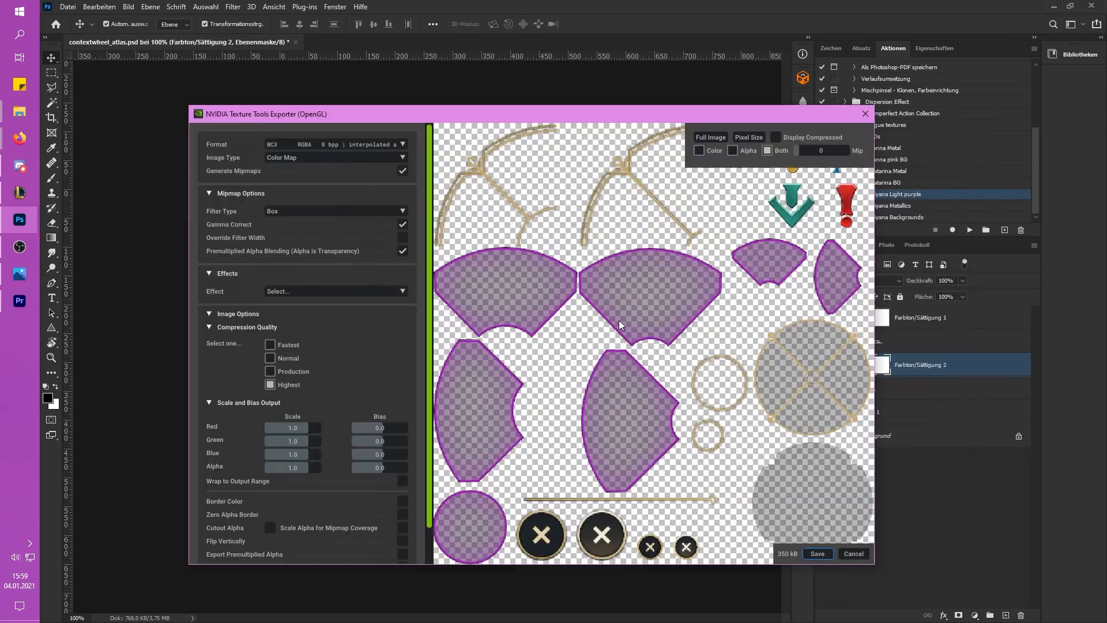
{"action": "left_click", "coordinate": [817, 554]}
Step: Delete the context wheel's PSD file, then replace its open document with voicepanelatlas.psd, discarding the unsaved changes
{"action": "left_click", "coordinate": [19, 111]}
{"action": "key", "text": "Delete"}
{"action": "double_click", "coordinate": [488, 183]}
{"action": "left_click", "coordinate": [295, 42]}
{"action": "left_click", "coordinate": [592, 250]}
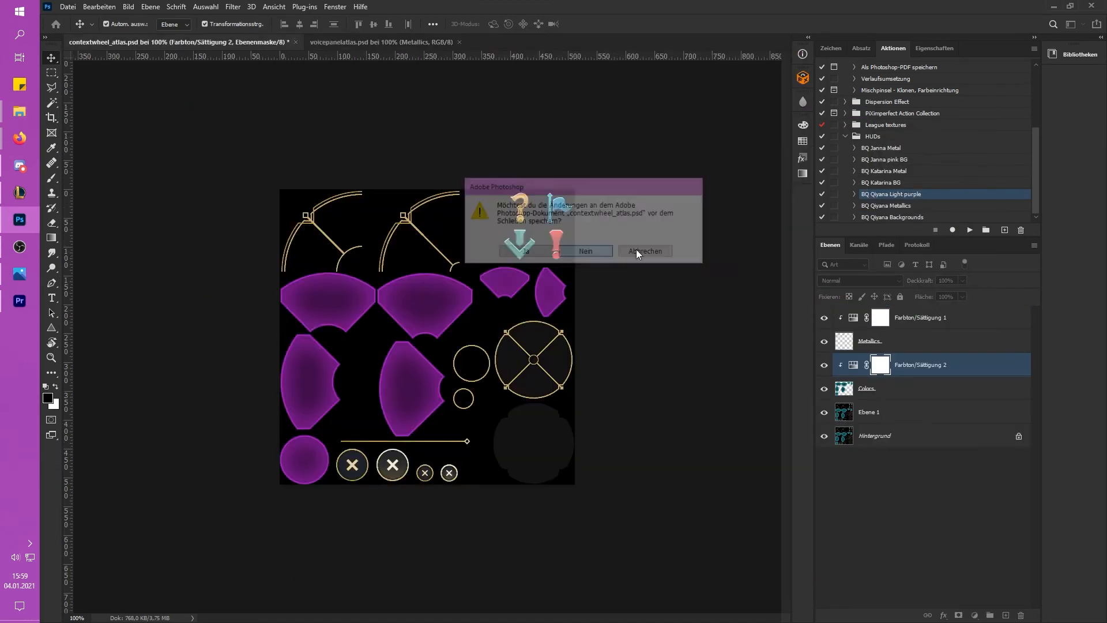
Step: Recolour voicepanelatlas.psd with the BQ Qiyana Metallics and Backgrounds actions and save it as a DDS texture
{"action": "left_click", "coordinate": [910, 206]}
{"action": "left_click", "coordinate": [969, 229]}
{"action": "left_click", "coordinate": [68, 7]}
{"action": "left_click", "coordinate": [95, 147]}
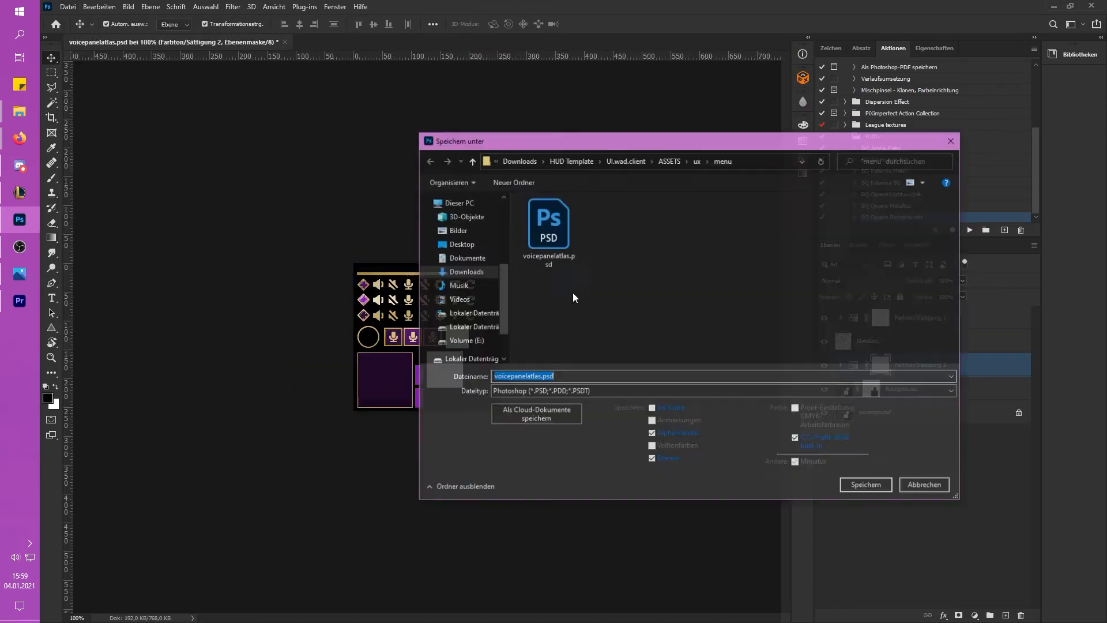
{"action": "left_click", "coordinate": [571, 391]}
{"action": "left_click", "coordinate": [565, 426]}
{"action": "left_click", "coordinate": [864, 485]}
{"action": "left_click", "coordinate": [818, 554]}
Step: Open emotepopup_atlas.psd and recolour its Metallics and Colors layers, using BQ Qiyana Light purple for Colors
{"action": "left_click", "coordinate": [20, 111]}
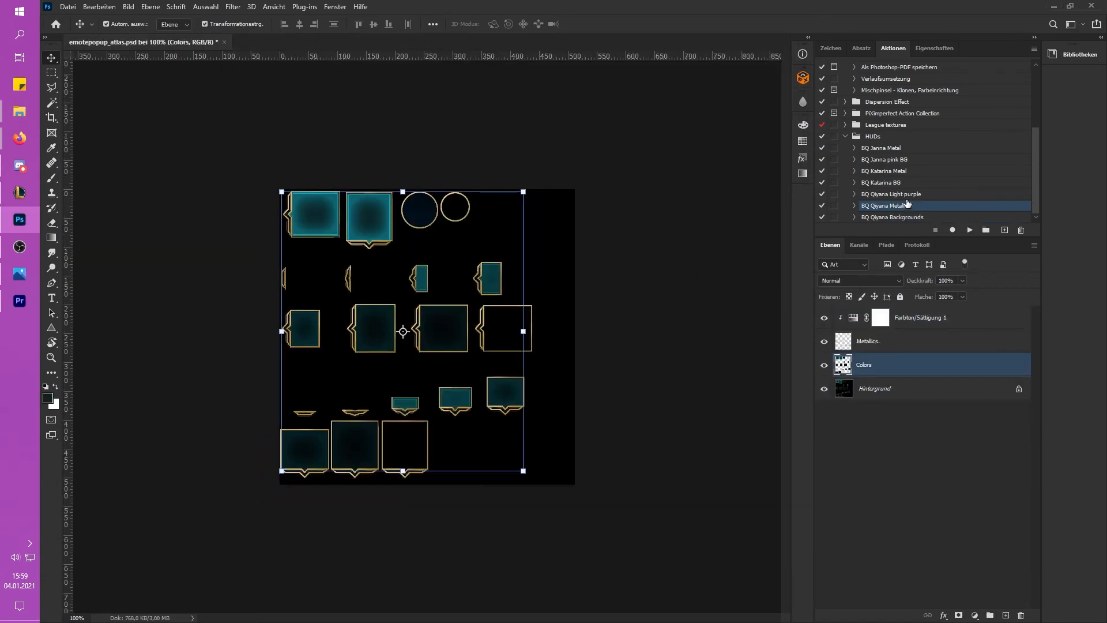
{"action": "left_click", "coordinate": [891, 194]}
{"action": "left_click", "coordinate": [970, 230]}
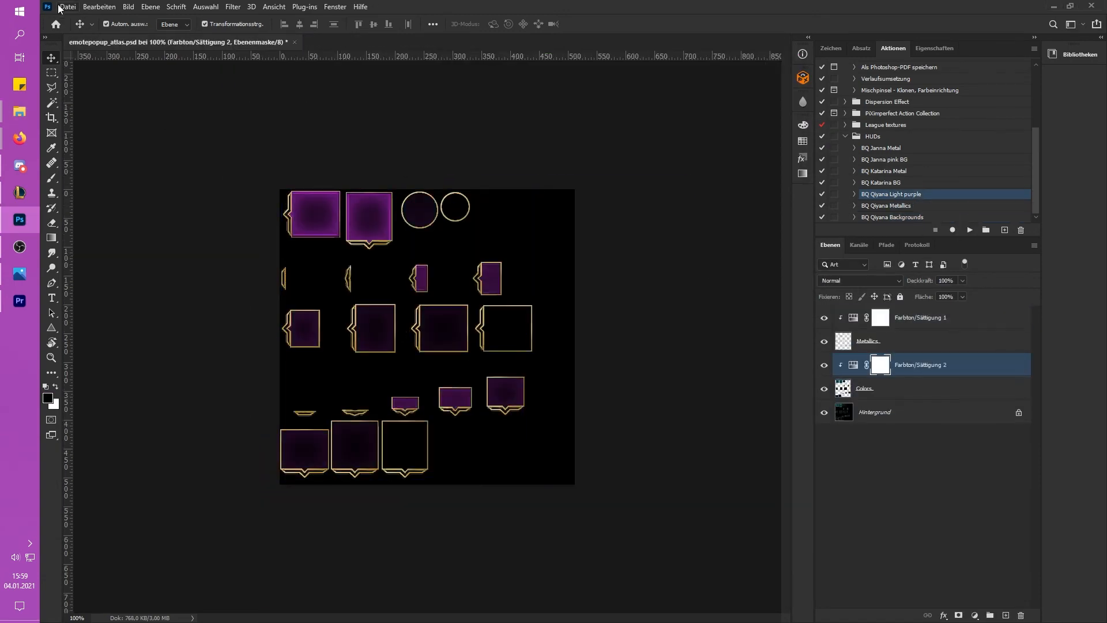
Step: Save emotepopup_atlas as a DDS texture with the NVIDIA Texture Tools Exporter
{"action": "left_click", "coordinate": [68, 7]}
{"action": "left_click", "coordinate": [95, 146]}
{"action": "left_click", "coordinate": [571, 384]}
{"action": "left_click", "coordinate": [565, 427]}
{"action": "left_click", "coordinate": [864, 485]}
{"action": "left_click", "coordinate": [818, 553]}
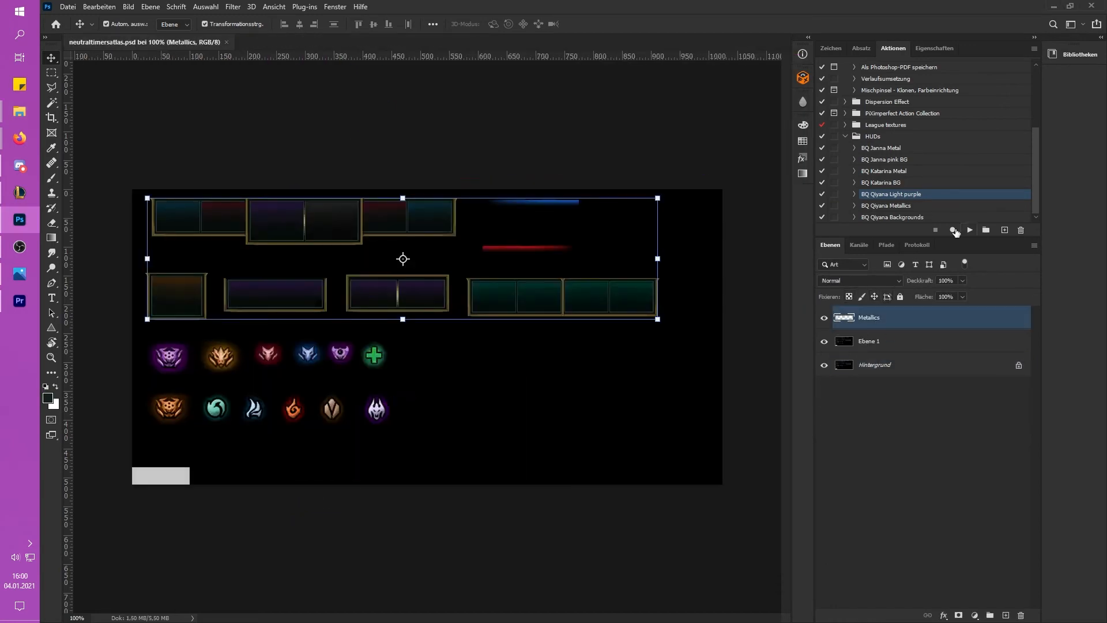
Step: Run BQ Qiyana Metallics on the Metallics layer of neutraltimersatlas.psd and save the atlas as a DDS texture
{"action": "left_click", "coordinate": [886, 206]}
{"action": "left_click", "coordinate": [970, 230]}
{"action": "left_click", "coordinate": [68, 7]}
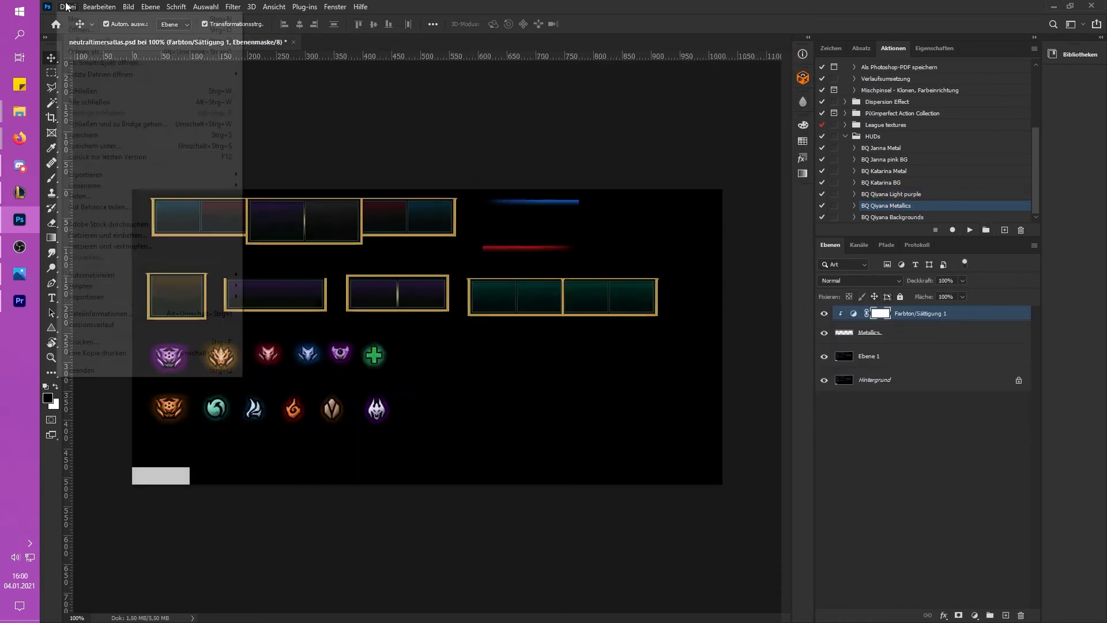
{"action": "left_click", "coordinate": [95, 146]}
{"action": "left_click", "coordinate": [538, 391]}
{"action": "left_click", "coordinate": [545, 420]}
{"action": "left_click", "coordinate": [560, 391]}
{"action": "left_click", "coordinate": [563, 429]}
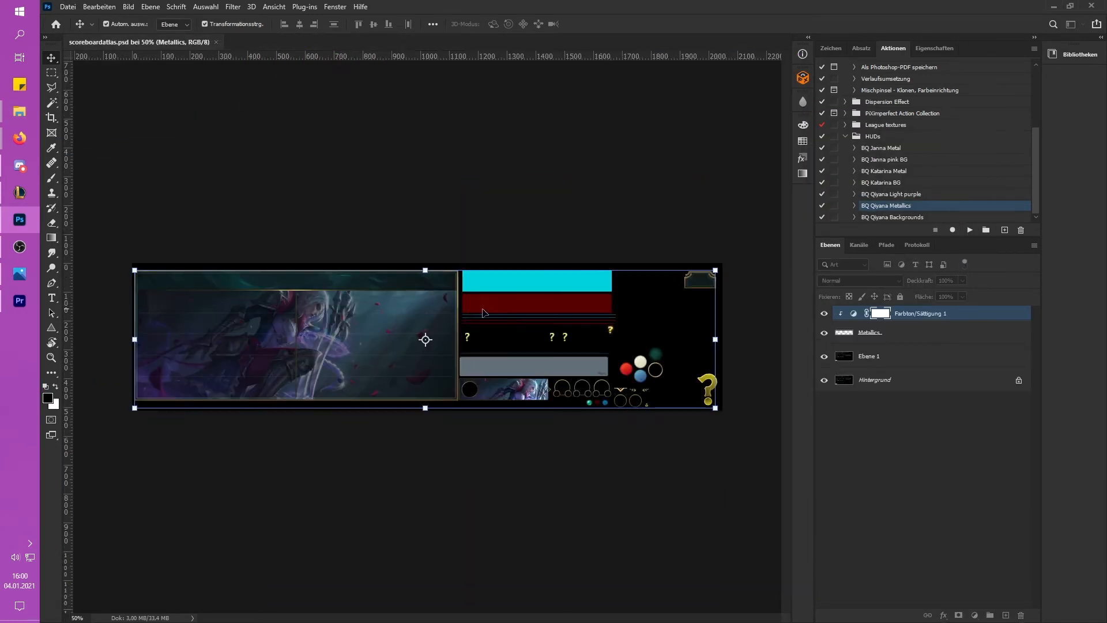
Step: Recolour scoreboardatlas.psd with the BQ Qiyana actions and fit the Qiyana splash art in the Scoreboard image area
{"action": "left_click", "coordinate": [969, 229]}
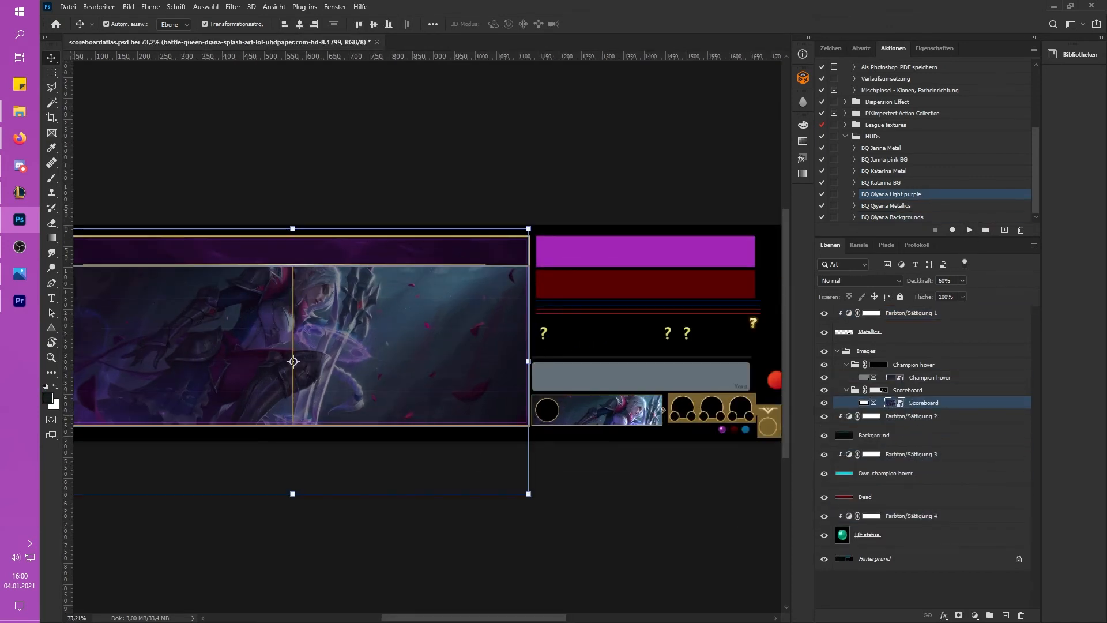
{"action": "left_click_drag", "start_coordinate": [311, 217], "coordinate": [311, 232]}
{"action": "scroll", "coordinate": [230, 343], "scroll_direction": "up", "scroll_amount": 5}
{"action": "left_click_drag", "start_coordinate": [438, 354], "coordinate": [440, 434]}
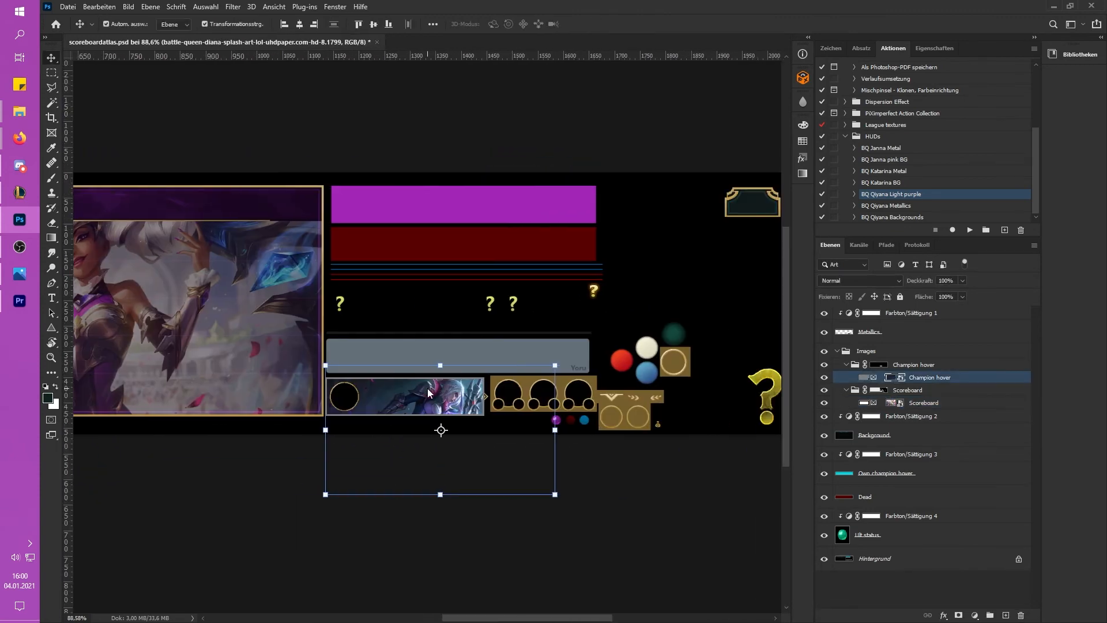
Step: Scale and position the Qiyana splash art in the Champion hover area, framing her face beside the round portrait slot
{"action": "scroll", "coordinate": [562, 373], "scroll_direction": "down", "scroll_amount": 2}
{"action": "scroll", "coordinate": [562, 373], "scroll_direction": "up", "scroll_amount": 5}
{"action": "left_click_drag", "start_coordinate": [561, 369], "coordinate": [561, 471]}
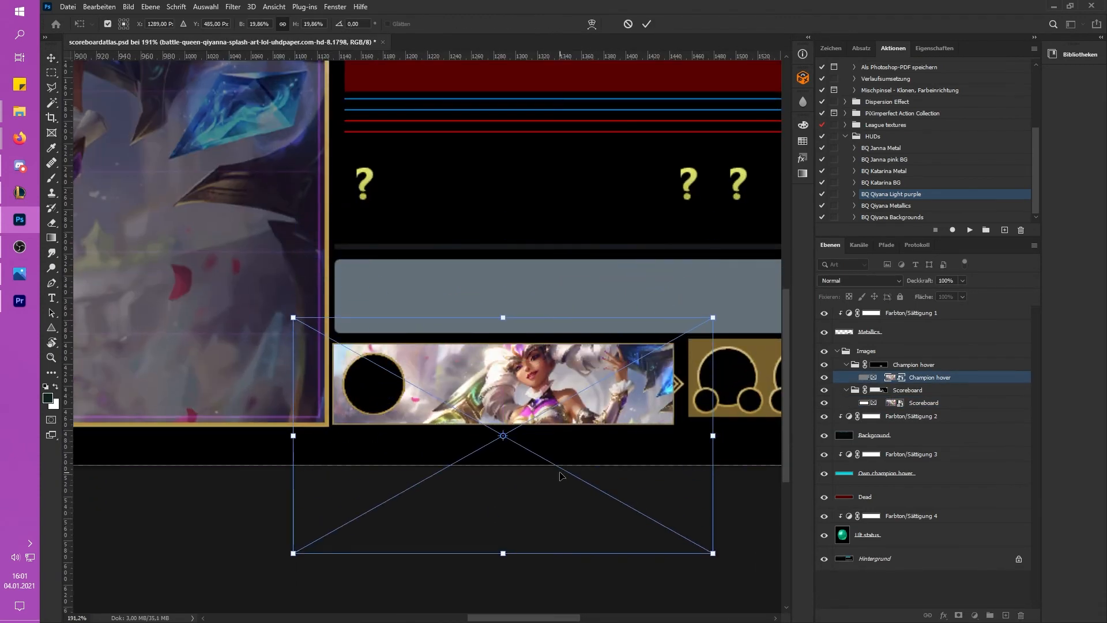
{"action": "key", "text": "Return"}
{"action": "left_click", "coordinate": [588, 472]}
{"action": "scroll", "coordinate": [594, 460], "scroll_direction": "down", "scroll_amount": 6}
Step: Save scoreboardatlas as a DDS texture
{"action": "left_click", "coordinate": [68, 7]}
{"action": "left_click", "coordinate": [92, 146]}
{"action": "left_click", "coordinate": [588, 392]}
{"action": "left_click", "coordinate": [577, 470]}
{"action": "left_click", "coordinate": [867, 486]}
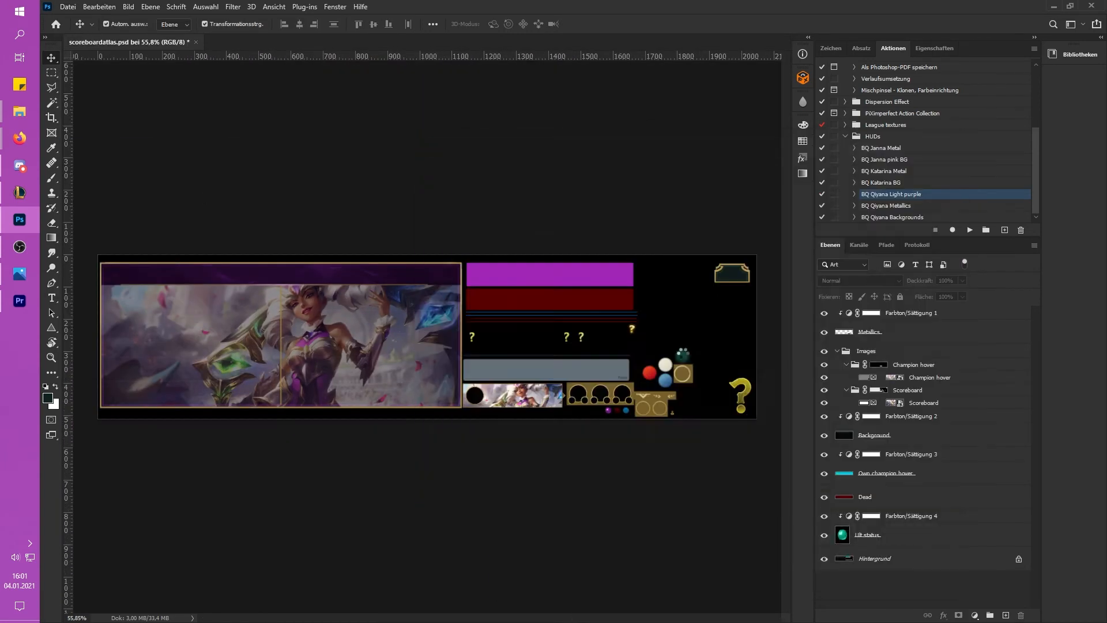
{"action": "key", "text": "Return"}
Step: Delete the scoreboard PSD file, open dragonuiprototype.psd from the srx folder and close scoreboardatlas.psd without saving
{"action": "left_click", "coordinate": [20, 112]}
{"action": "left_click", "coordinate": [548, 216]}
{"action": "key", "text": "Delete"}
{"action": "left_click", "coordinate": [595, 151]}
{"action": "double_click", "coordinate": [421, 276]}
{"action": "double_click", "coordinate": [419, 212]}
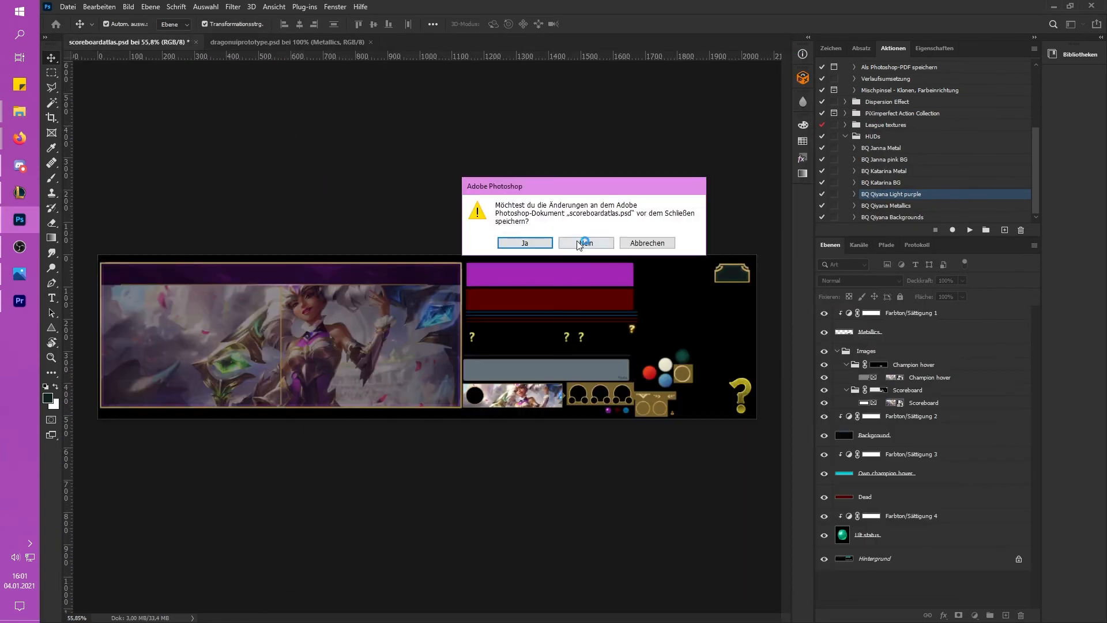
{"action": "left_click", "coordinate": [584, 243]}
Step: Run BQ Qiyana Metallics on the dragon UI's Metallics layer and BQ Qiyana Backgrounds on its Backgrounds layer
{"action": "left_click", "coordinate": [900, 206]}
{"action": "left_click", "coordinate": [970, 230]}
{"action": "left_click", "coordinate": [882, 355]}
{"action": "left_click", "coordinate": [905, 217]}
{"action": "left_click", "coordinate": [970, 229]}
Step: Save dragonuiprototype as a DDS texture with the NVIDIA Texture Tools Exporter
{"action": "left_click", "coordinate": [67, 6]}
{"action": "left_click", "coordinate": [97, 148]}
{"action": "left_click", "coordinate": [580, 390]}
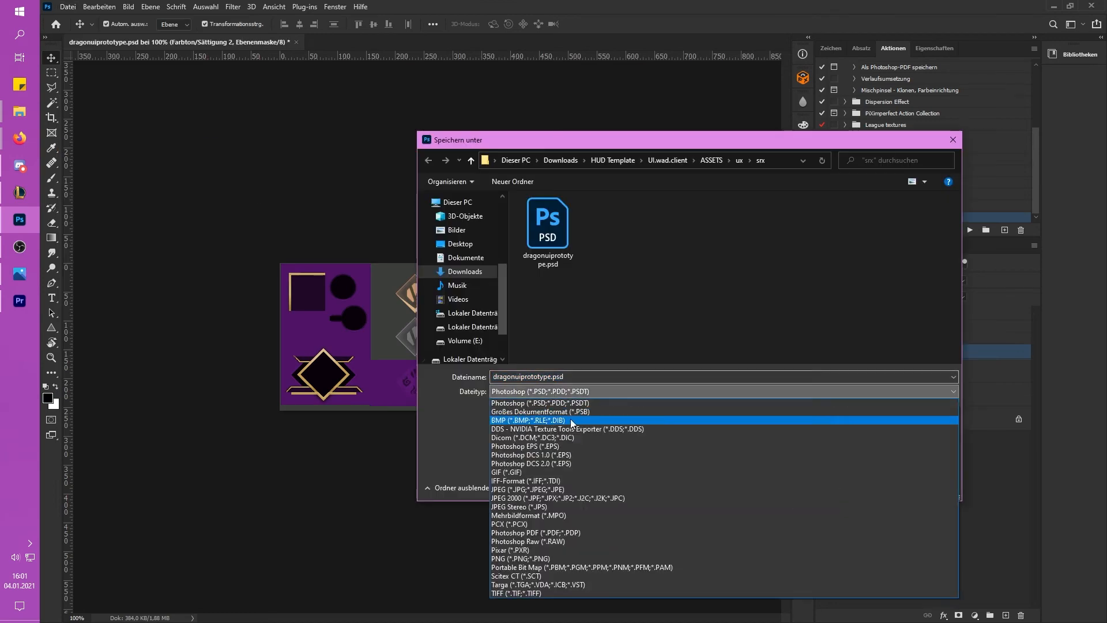
{"action": "left_click", "coordinate": [572, 428]}
{"action": "left_click", "coordinate": [867, 486]}
{"action": "left_click", "coordinate": [818, 555]}
Step: Delete the dragon UI's PSD file, check the exported textures in the lol folder and return to the ux folder
{"action": "left_click", "coordinate": [19, 111]}
{"action": "key", "text": "Delete"}
{"action": "left_click", "coordinate": [594, 151]}
{"action": "double_click", "coordinate": [438, 224]}
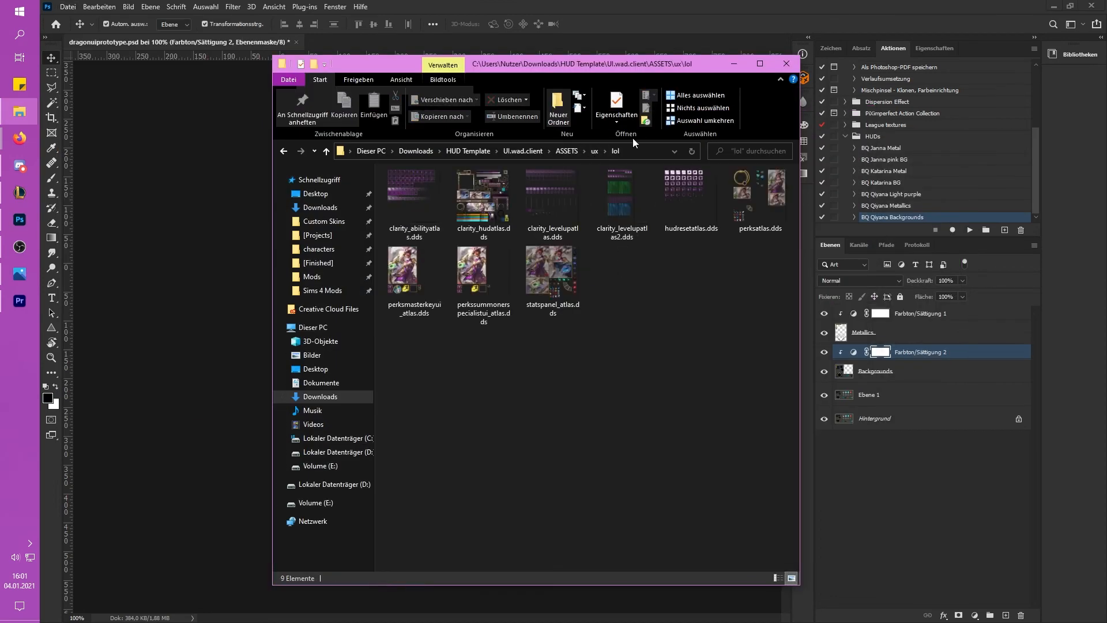
{"action": "left_click", "coordinate": [595, 151]}
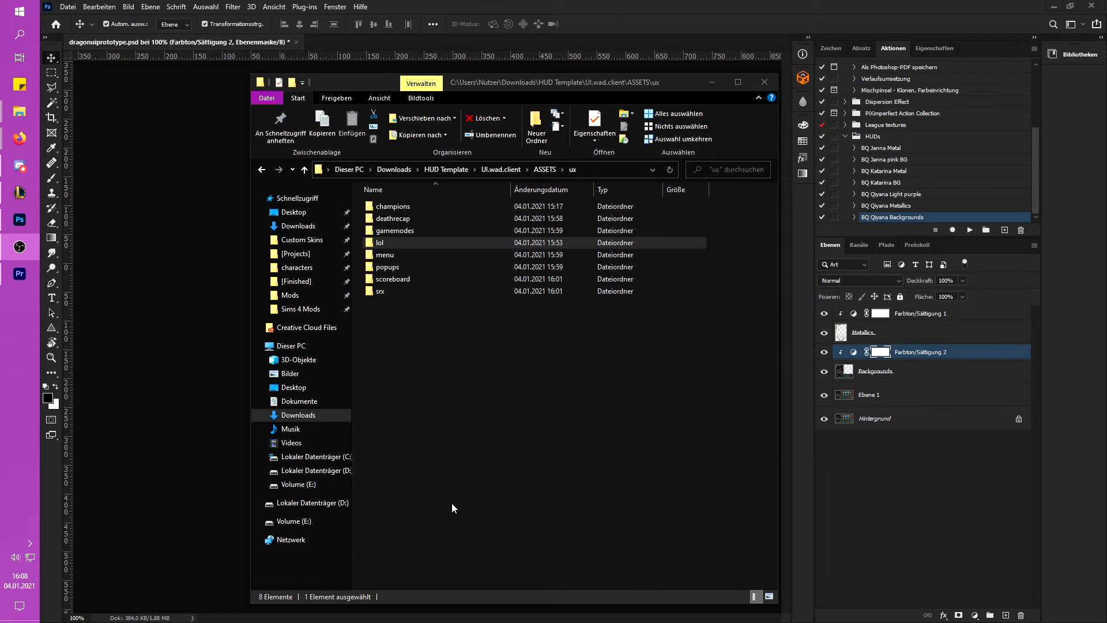
Step: Arrange the ux folder window and the Battle Queens Qiyana folder window side by side
{"action": "left_click", "coordinate": [619, 406]}
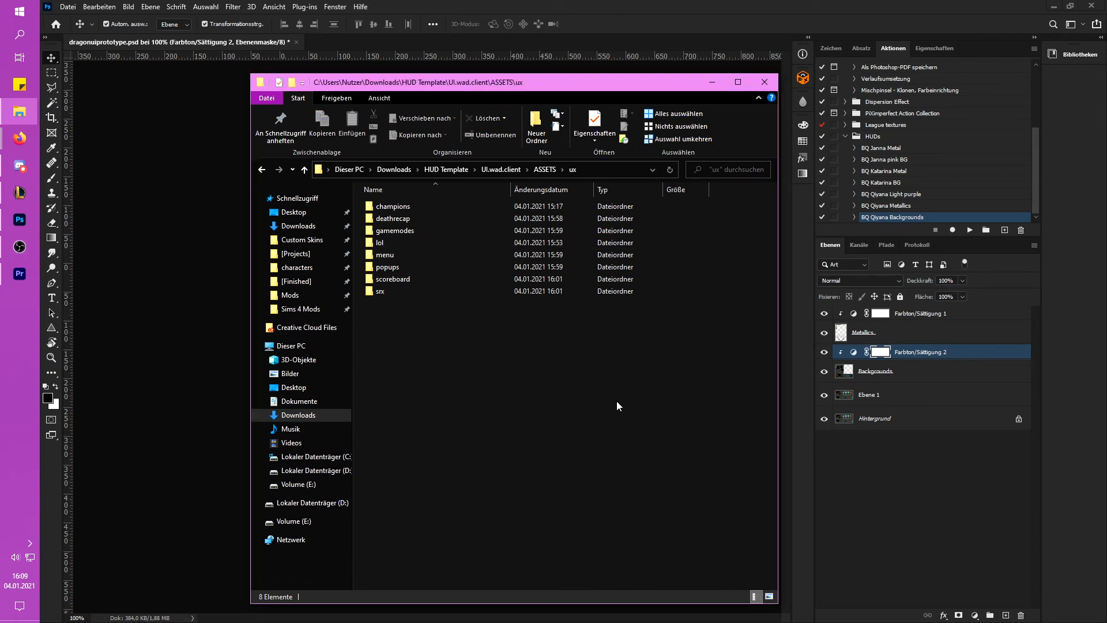
{"action": "left_click_drag", "start_coordinate": [576, 77], "coordinate": [413, 70]}
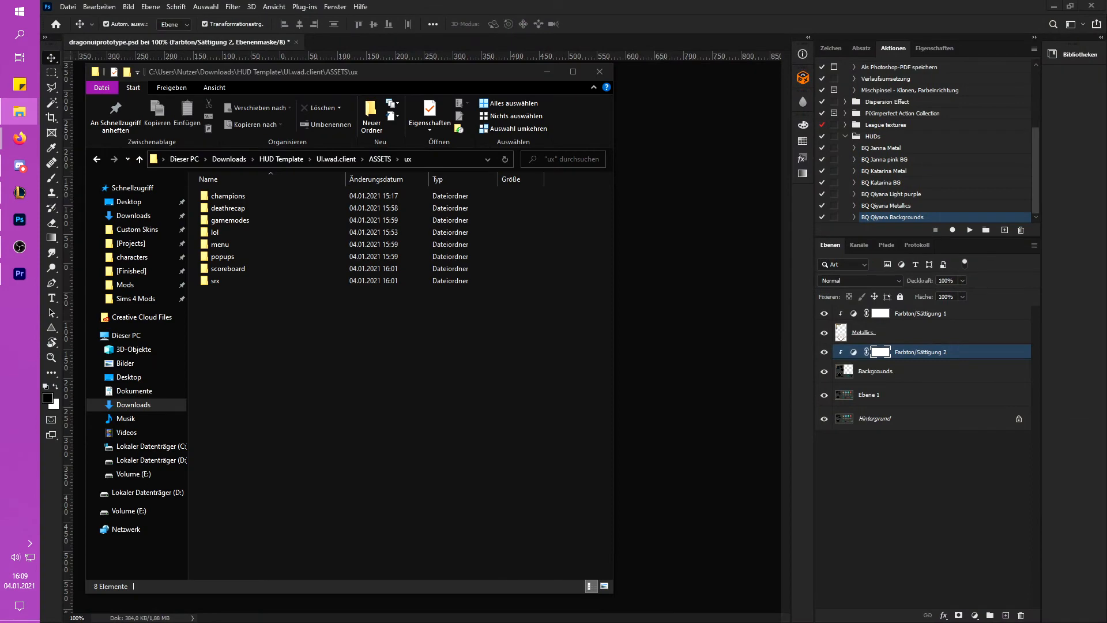
{"action": "left_click_drag", "start_coordinate": [804, 47], "coordinate": [858, 72]}
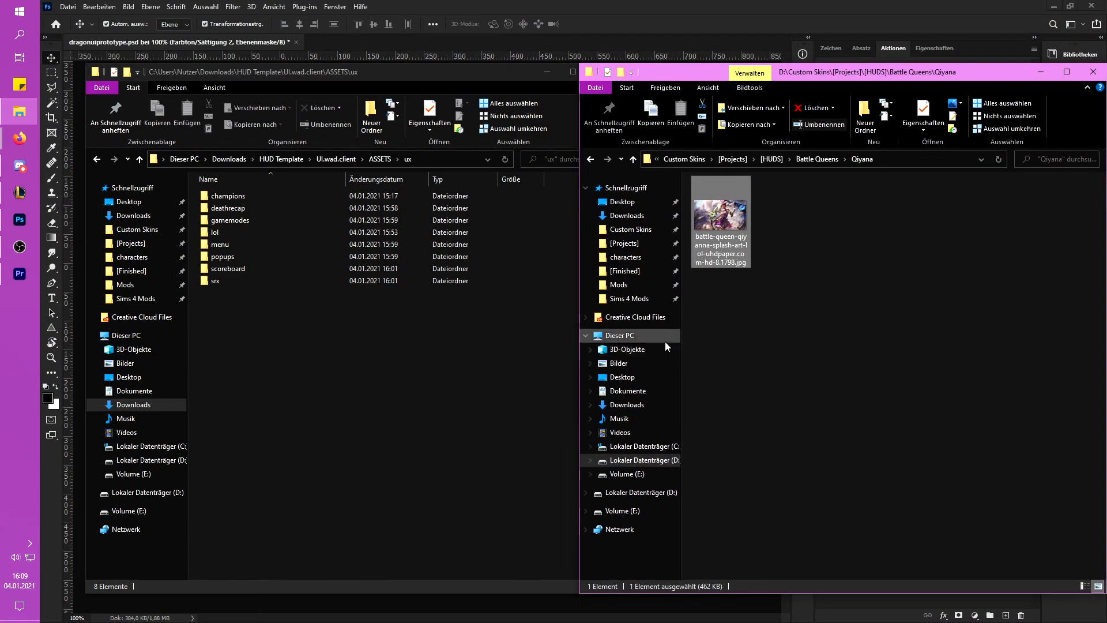
Step: Launch lcs-manager.exe from the lolcustomskin-tools-64 folder in Custom Skins
{"action": "left_click", "coordinate": [627, 230]}
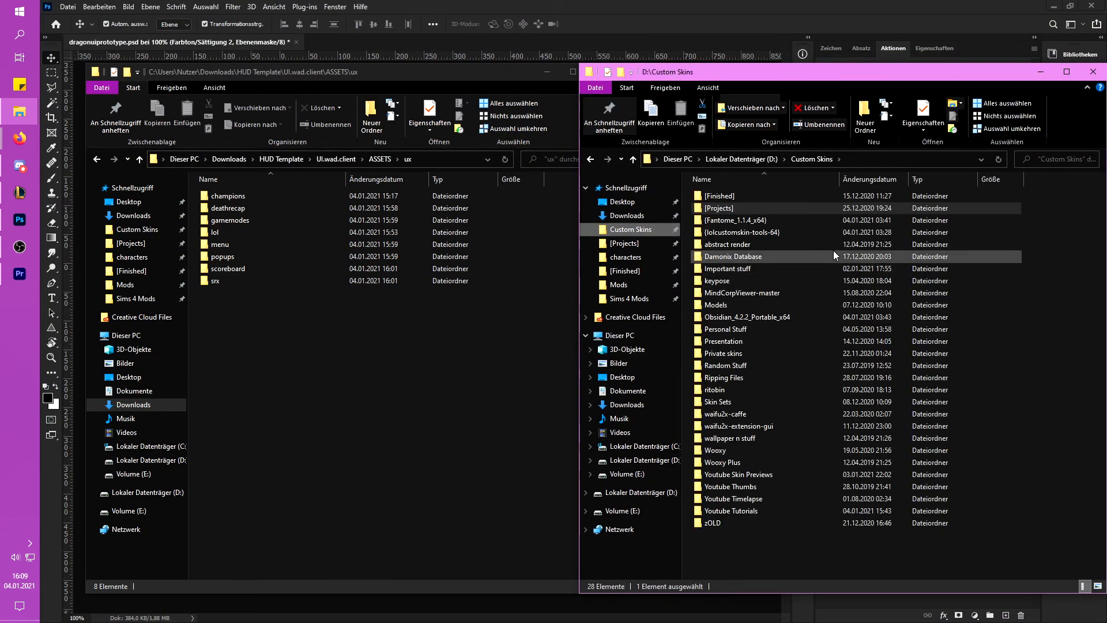
{"action": "double_click", "coordinate": [763, 233]}
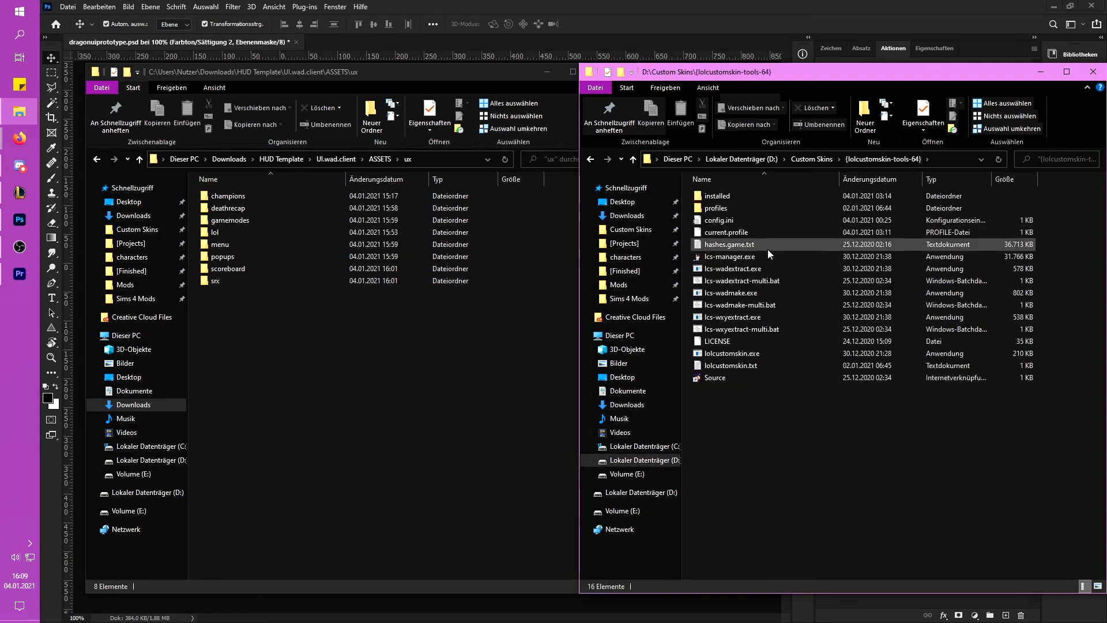
{"action": "double_click", "coordinate": [732, 257]}
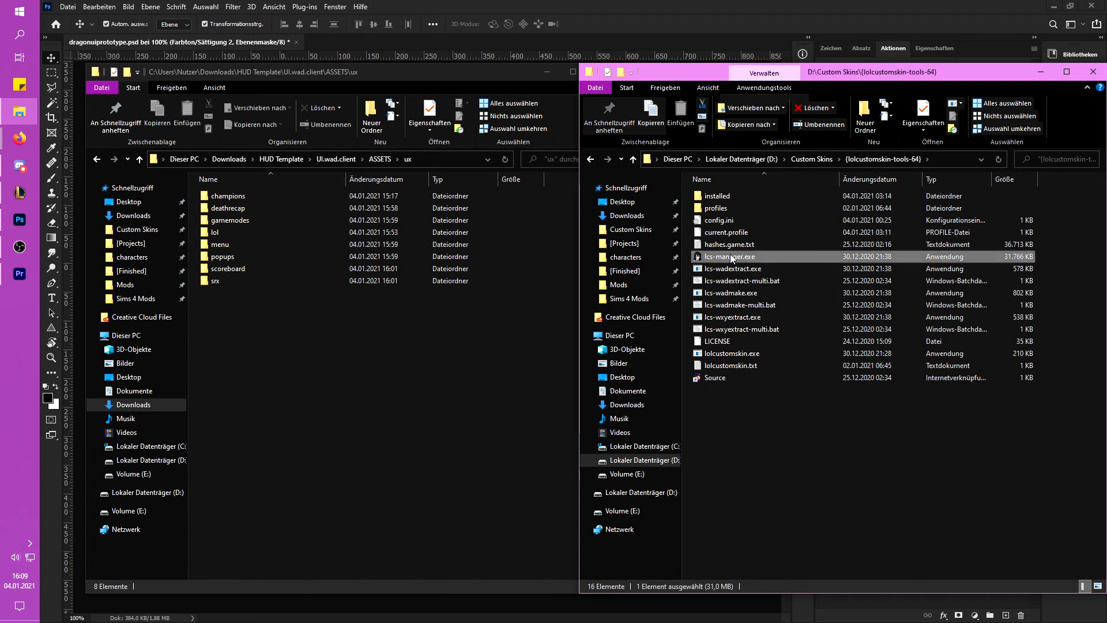
Step: Start a new mod in LolCustomSkin Manager named BQ Qiyana HUD, with the author's name and version 1.0
{"action": "left_click_drag", "start_coordinate": [488, 155], "coordinate": [552, 152]}
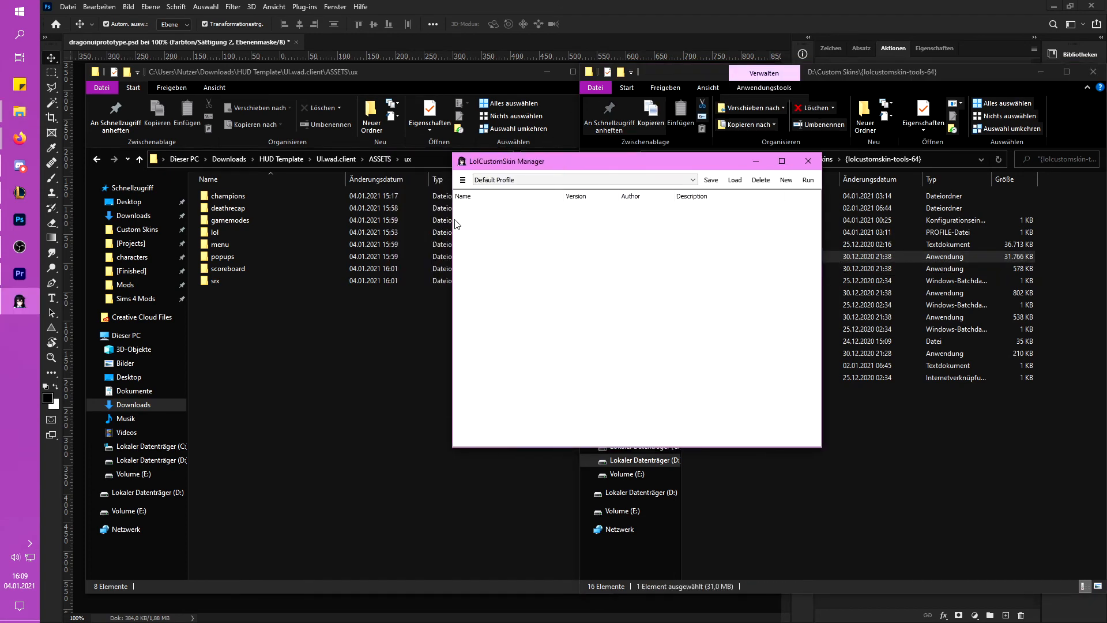
{"action": "left_click", "coordinate": [462, 179]}
{"action": "left_click", "coordinate": [563, 211]}
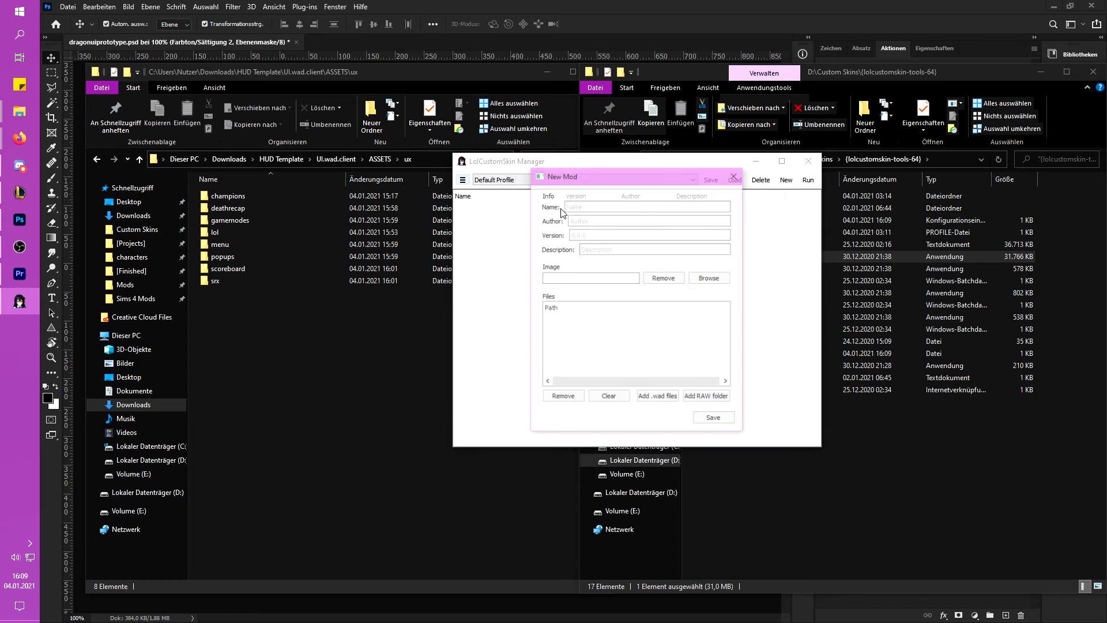
{"action": "left_click", "coordinate": [625, 203]}
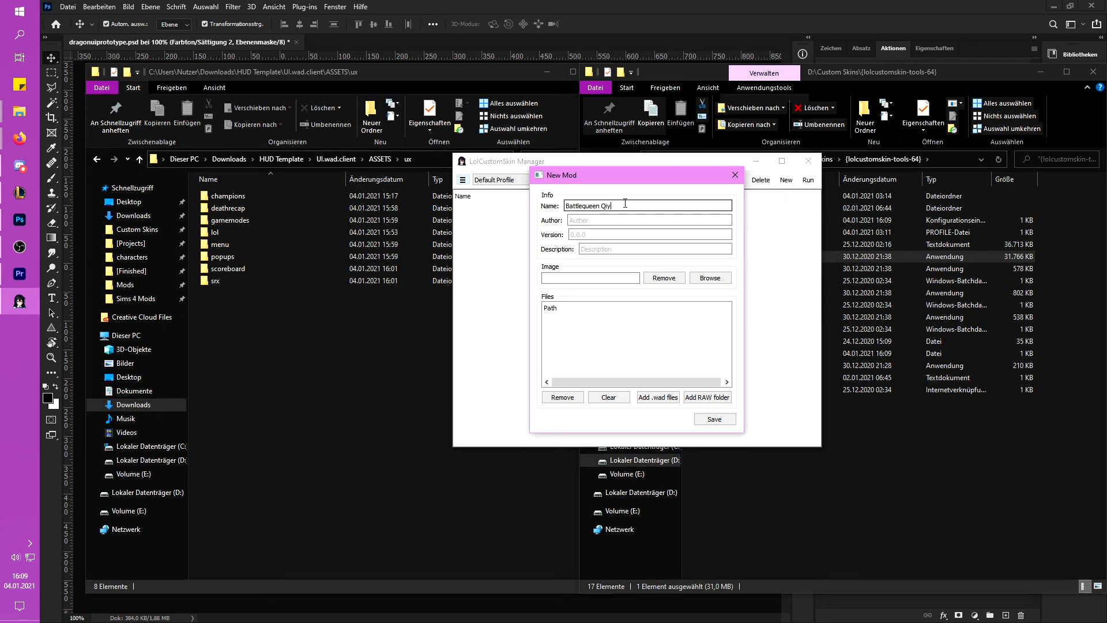
{"action": "left_click", "coordinate": [591, 220]}
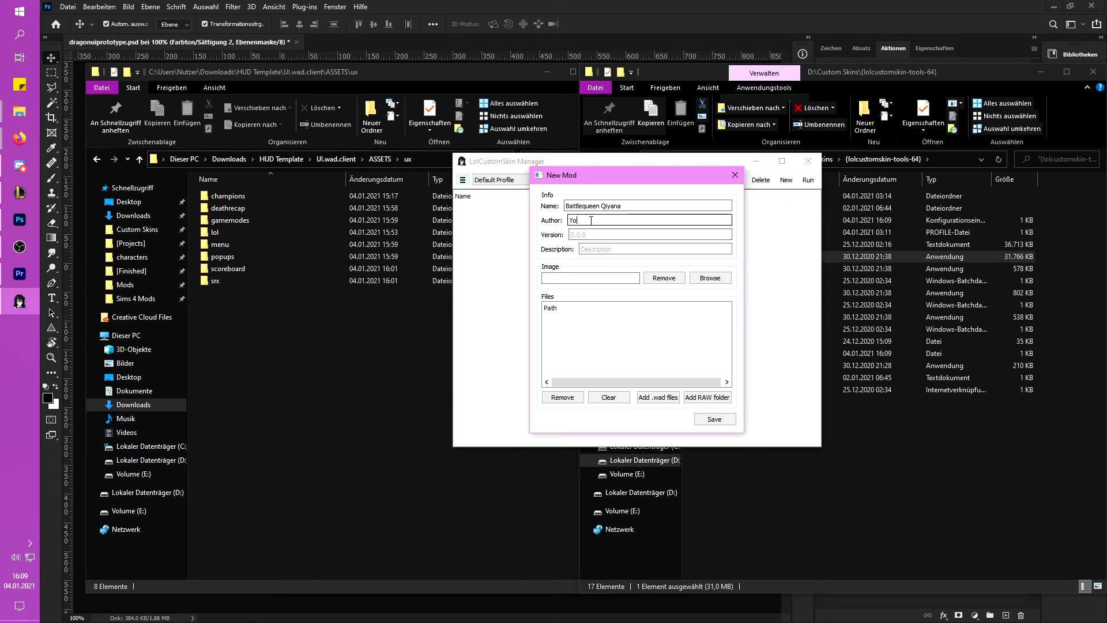
{"action": "left_click", "coordinate": [611, 234]}
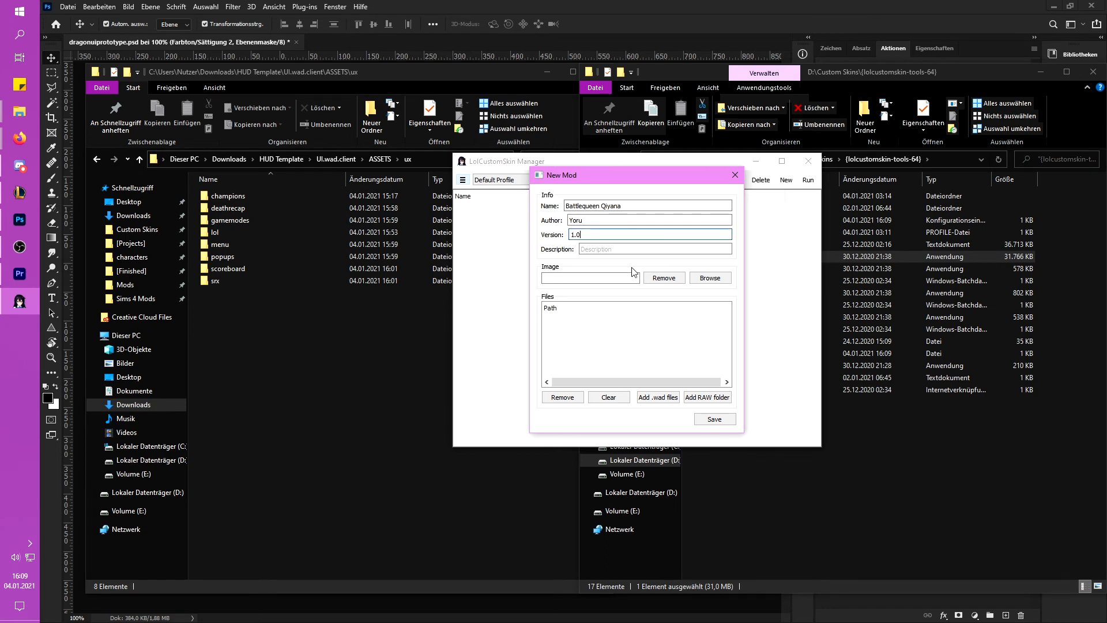
{"action": "left_click", "coordinate": [634, 205]}
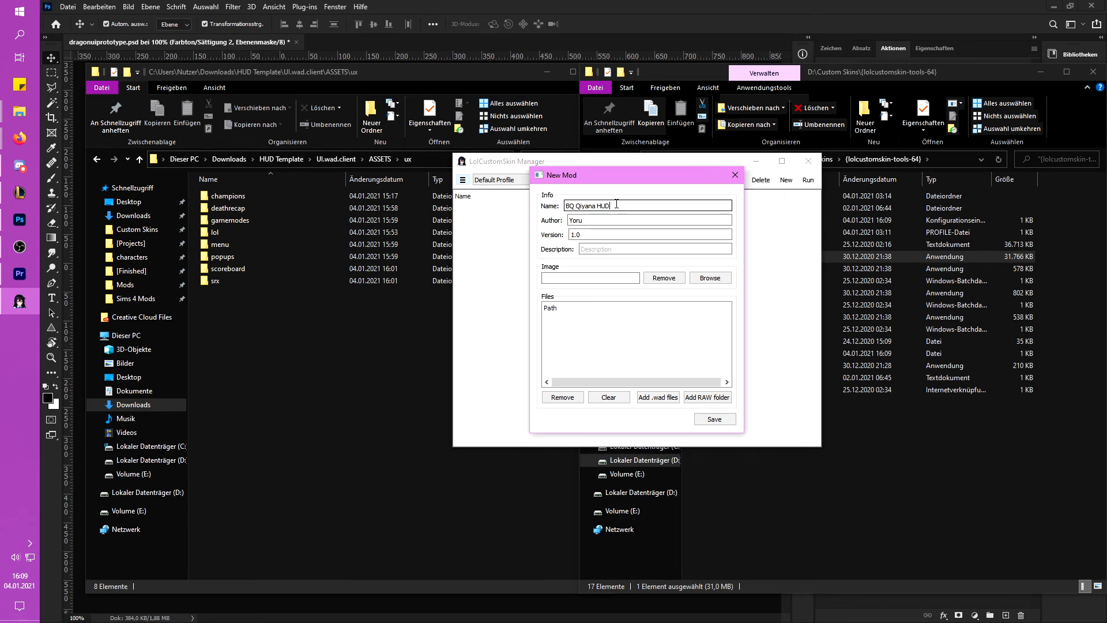
Step: Go up to the HUD Template folder and add its UI.wad.client folder to the new mod's files
{"action": "left_click", "coordinate": [282, 160]}
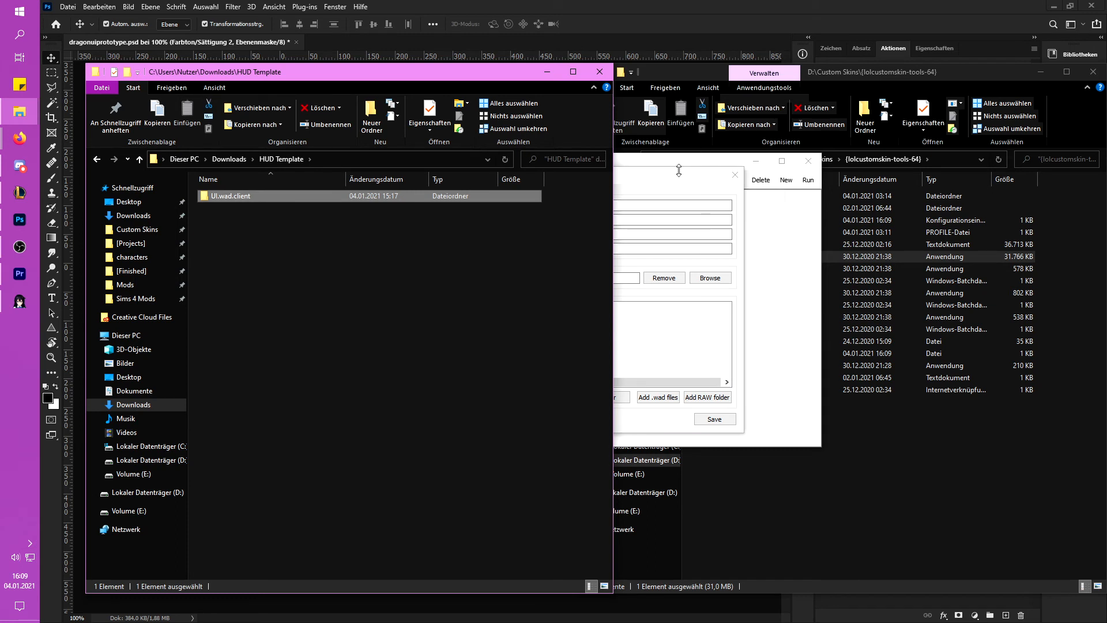
{"action": "left_click_drag", "start_coordinate": [671, 175], "coordinate": [845, 162]}
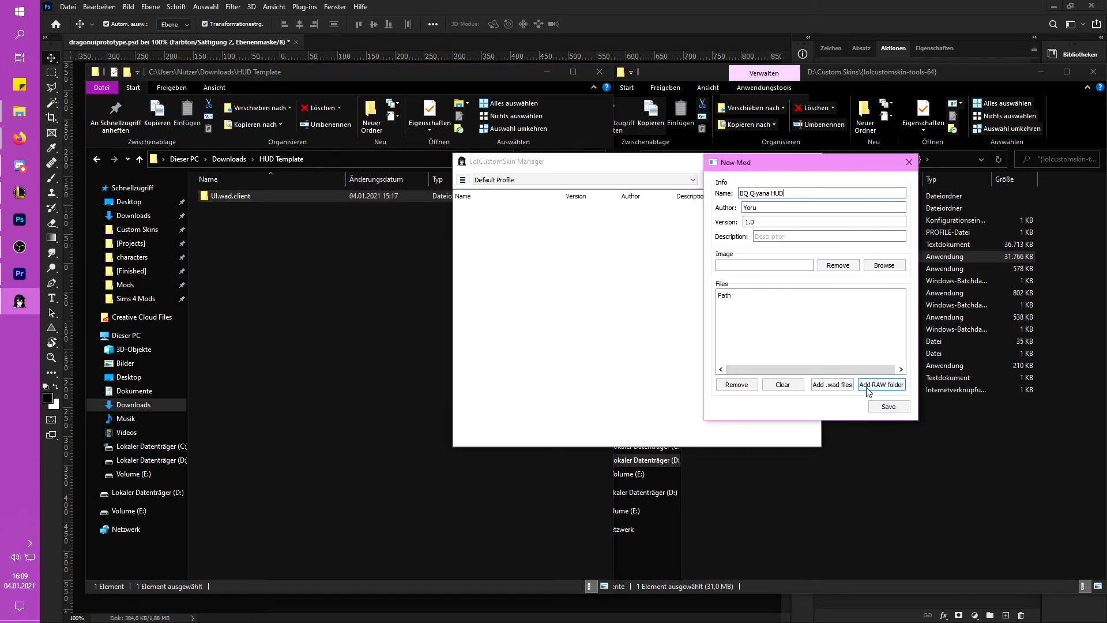
{"action": "left_click_drag", "start_coordinate": [226, 196], "coordinate": [827, 332]}
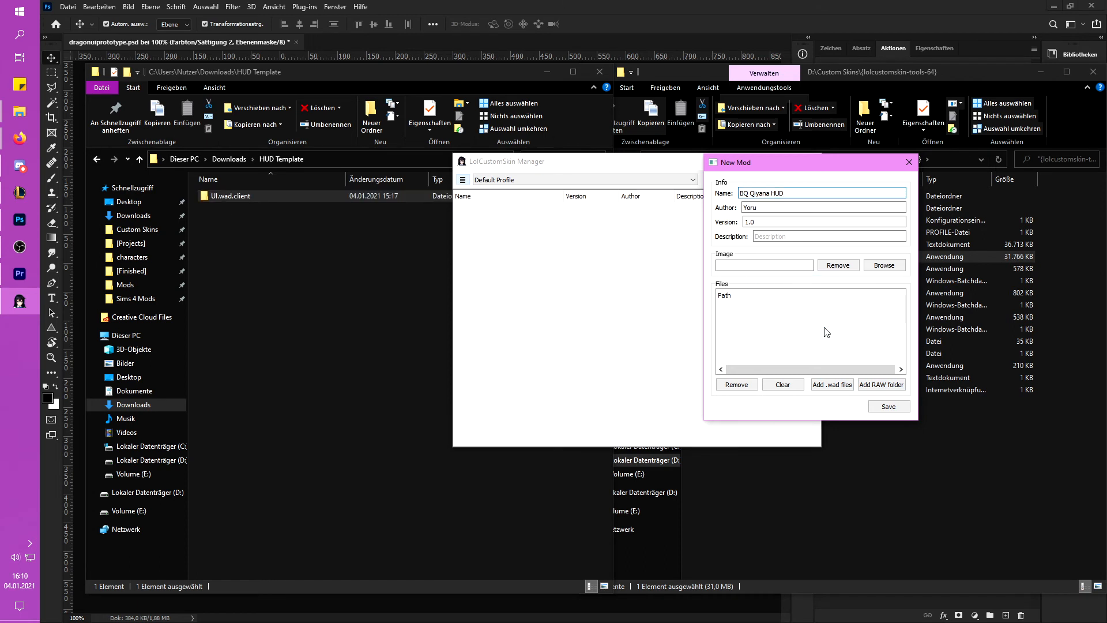
Step: Save the mod and run the Default Profile with BQ Qiyana HUD enabled
{"action": "left_click", "coordinate": [889, 407]}
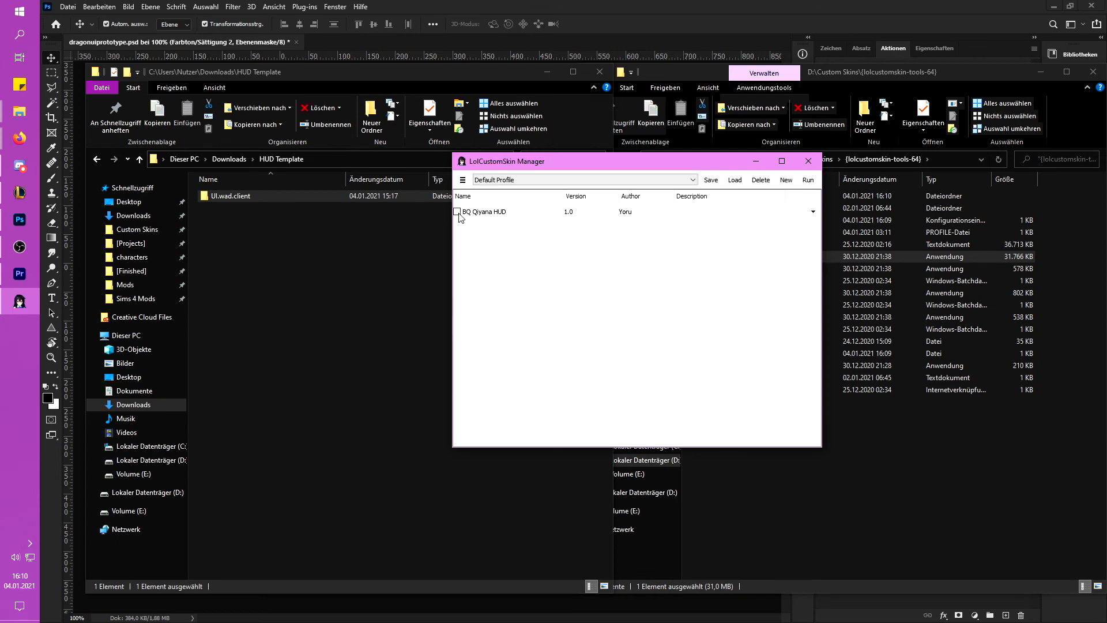
{"action": "left_click", "coordinate": [808, 180]}
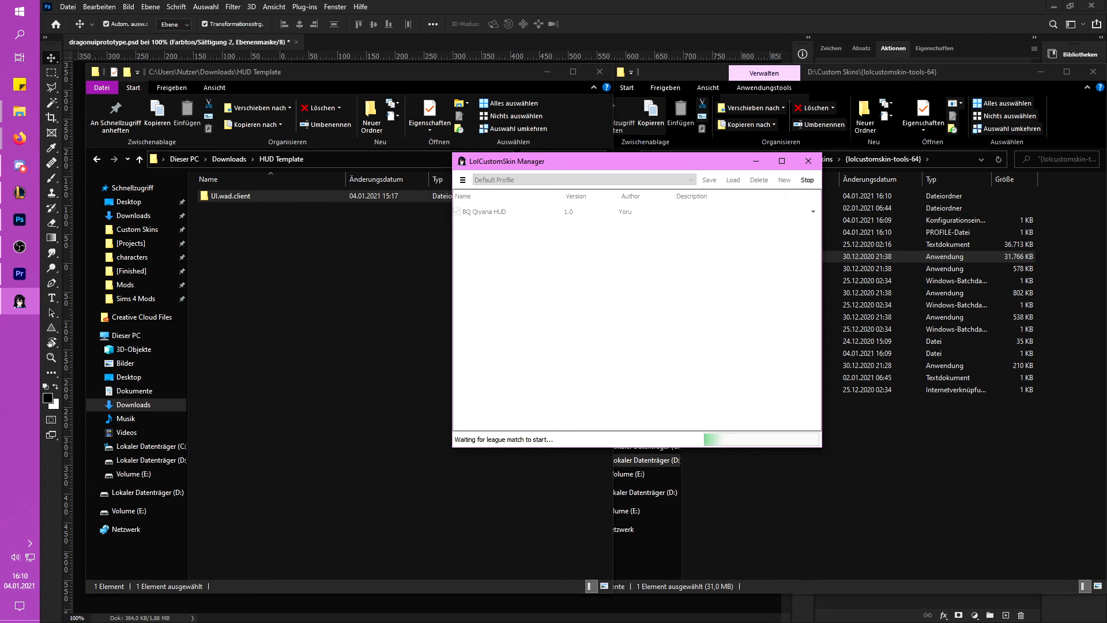
Step: Switch to the League of Legends client and start a solo training game on Summoner's Rift
{"action": "left_click", "coordinate": [20, 192]}
{"action": "left_click", "coordinate": [244, 92]}
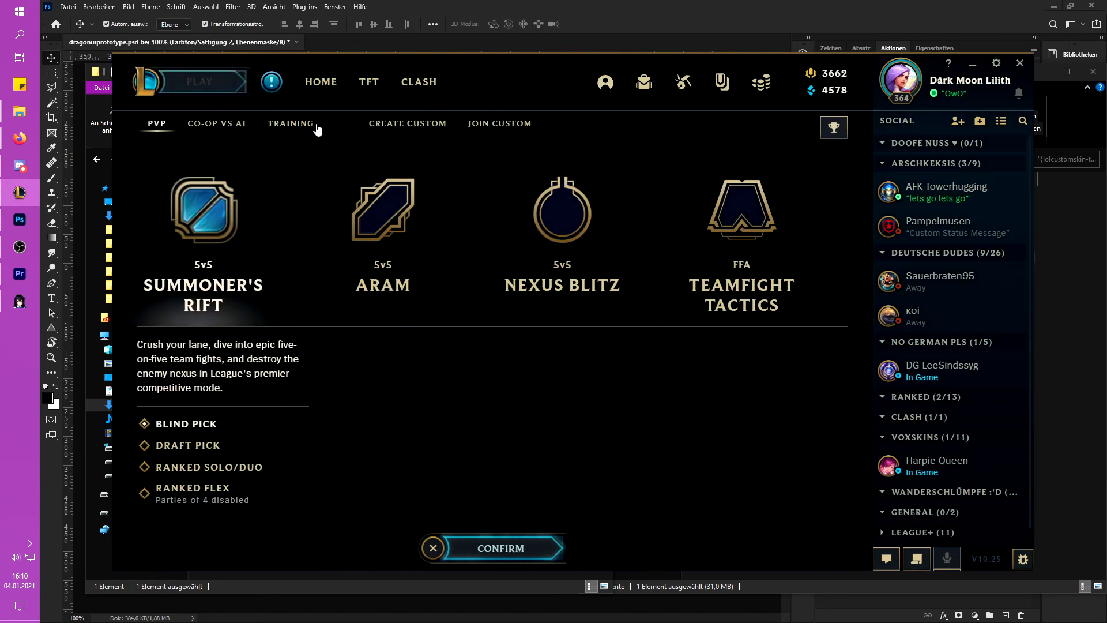
{"action": "left_click", "coordinate": [317, 125]}
{"action": "left_click", "coordinate": [564, 219]}
{"action": "left_click", "coordinate": [506, 545]}
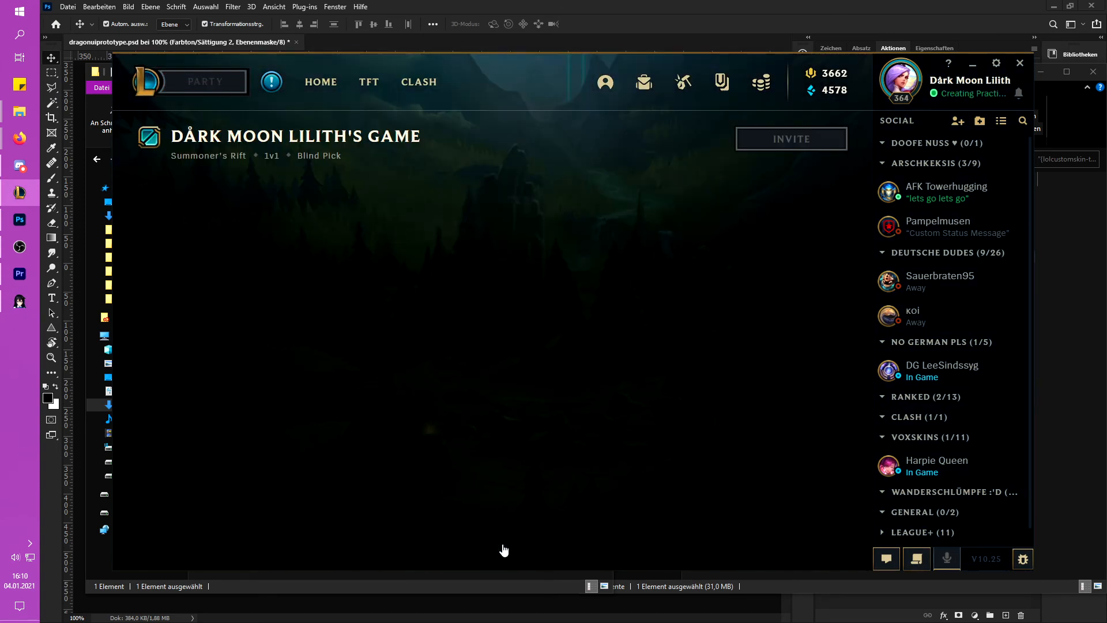
{"action": "left_click", "coordinate": [502, 546]}
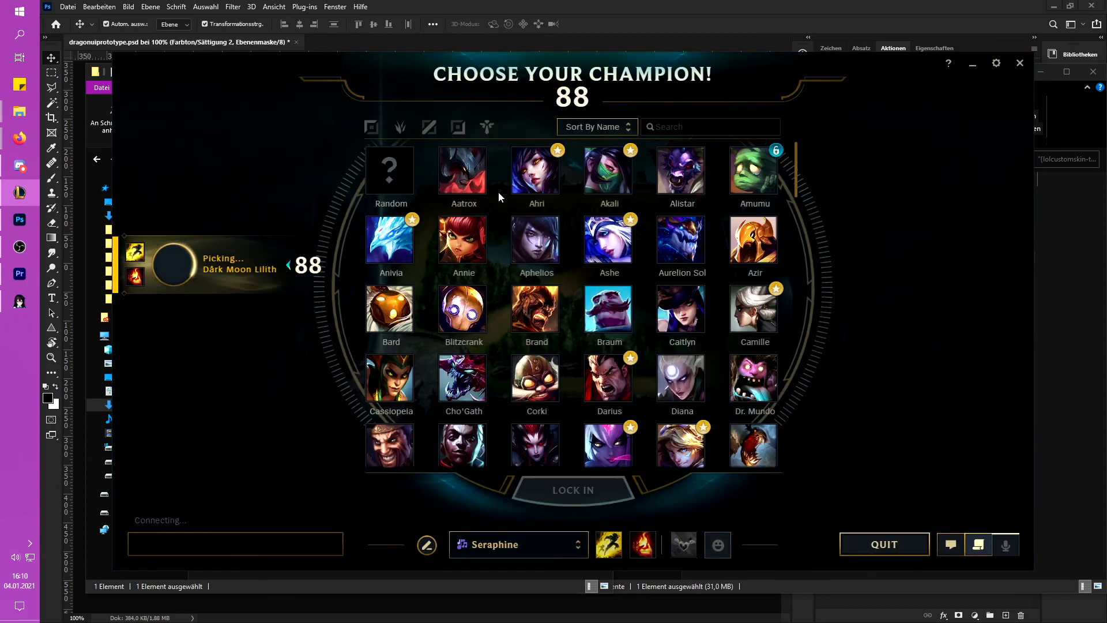
Step: Filter the champion list by role, lock in Qiyana and choose her skin
{"action": "left_click", "coordinate": [429, 127]}
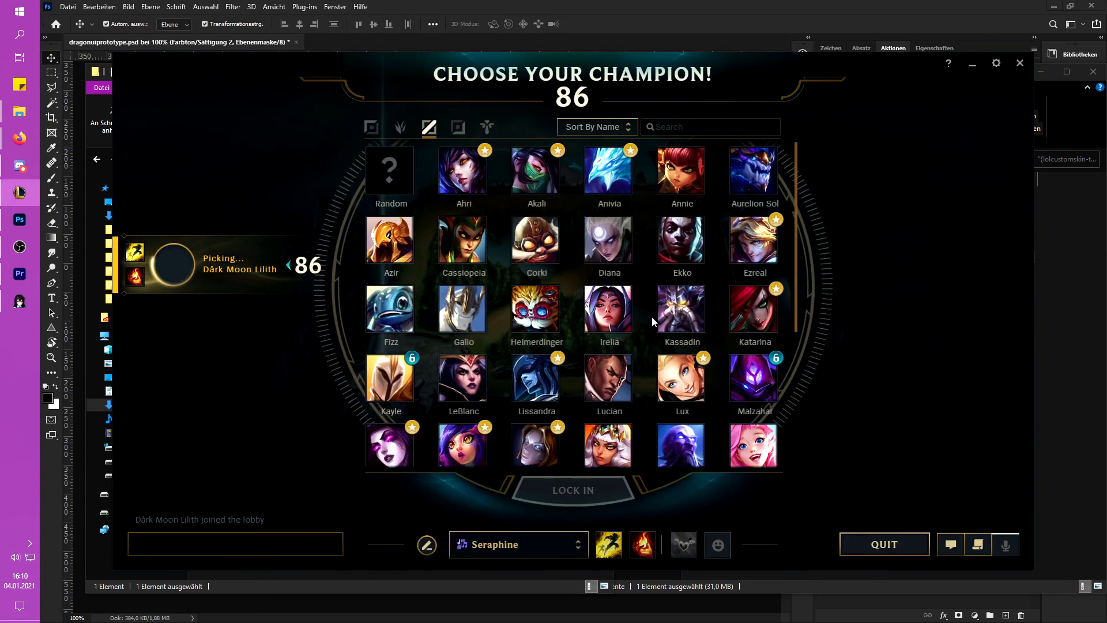
{"action": "scroll", "coordinate": [654, 321], "scroll_direction": "down", "scroll_amount": 4}
{"action": "left_click", "coordinate": [609, 223]}
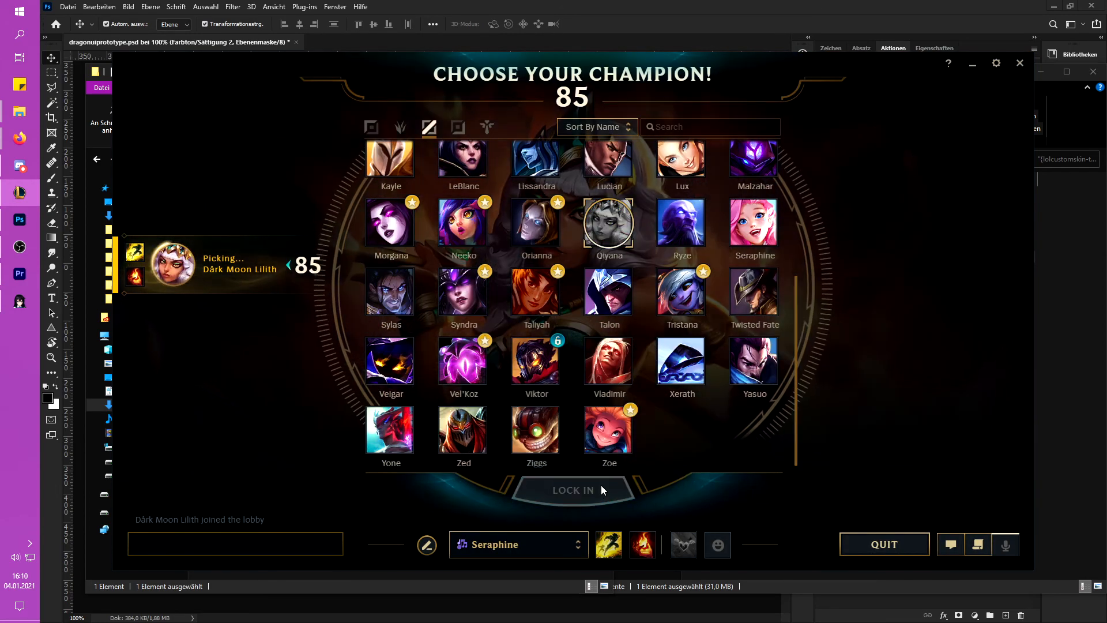
{"action": "left_click", "coordinate": [602, 488]}
{"action": "left_click", "coordinate": [494, 444]}
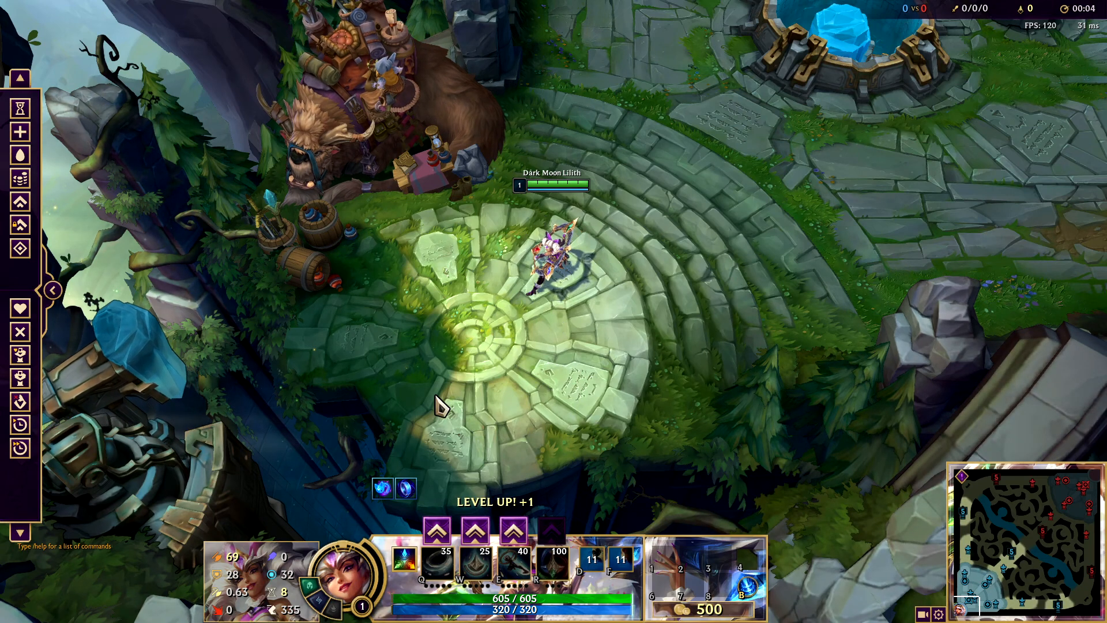
Step: Examine the champion's stats panel and select an allied tower to inspect the custom target frame
{"action": "key", "text": "c"}
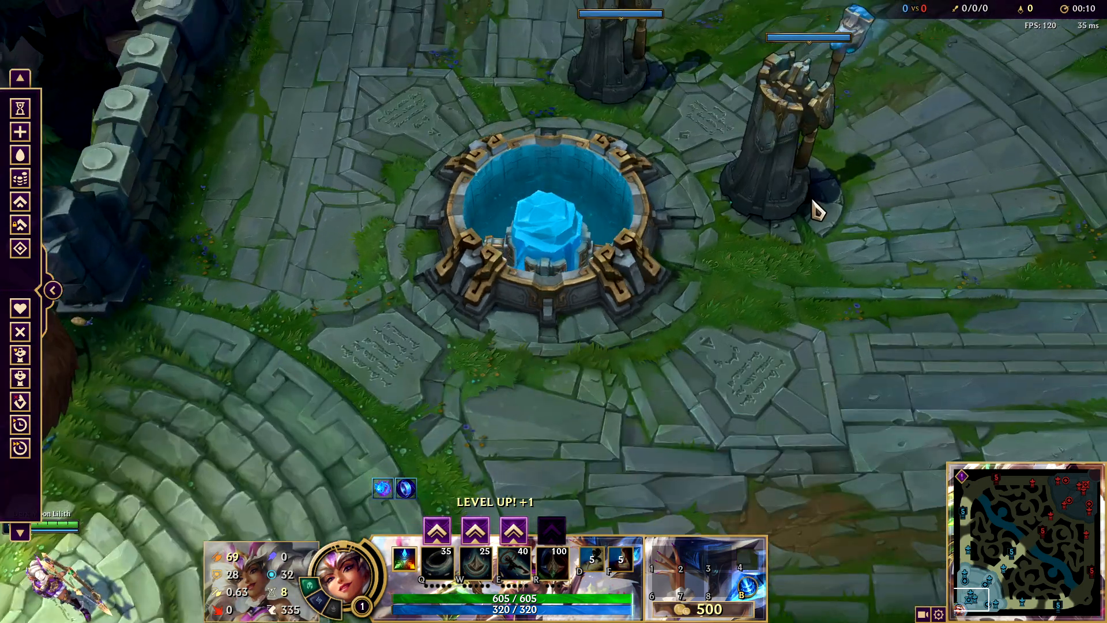
{"action": "left_click", "coordinate": [791, 195]}
{"action": "key", "text": "y"}
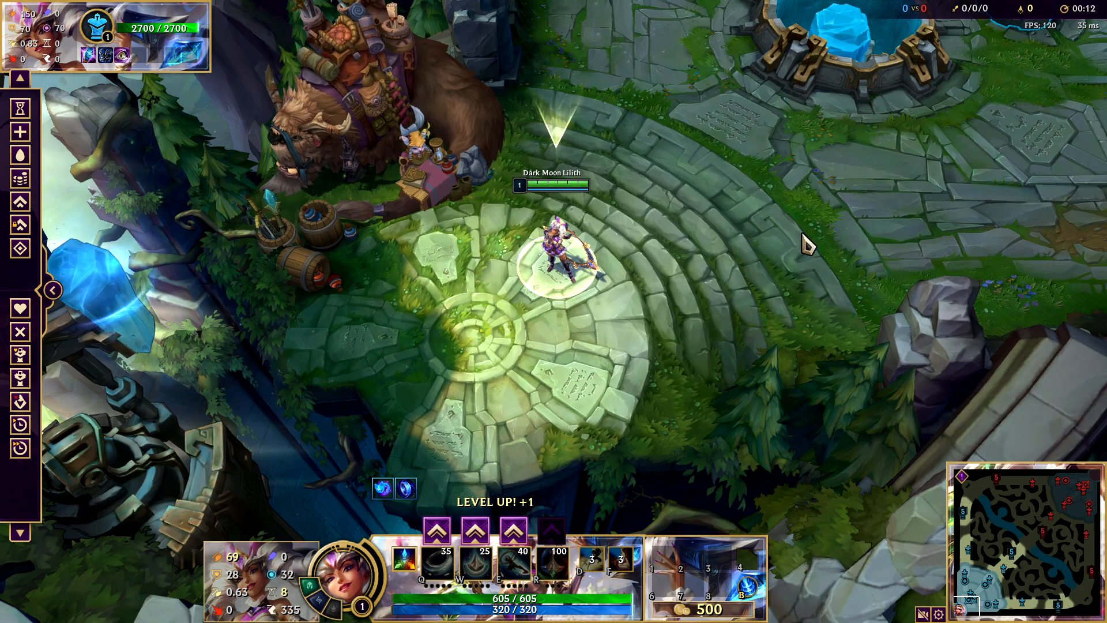
{"action": "key", "text": "y"}
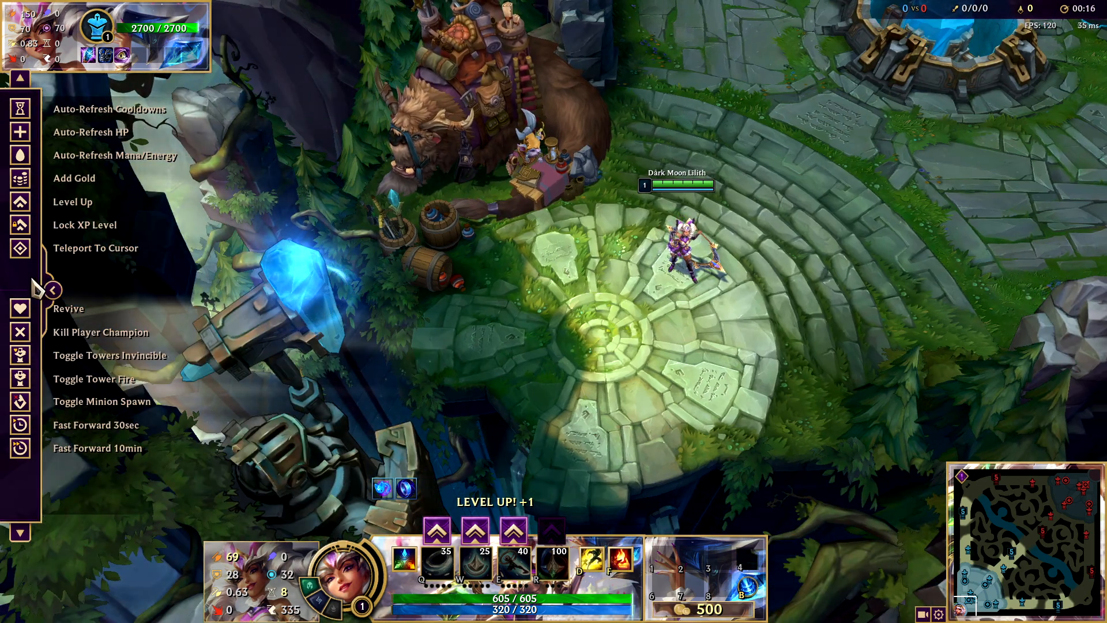
Step: Collapse the practice tool sidebar and examine the custom scoreboard while sending the champion toward the tower
{"action": "left_click", "coordinate": [52, 290]}
{"action": "key", "text": "Tab"}
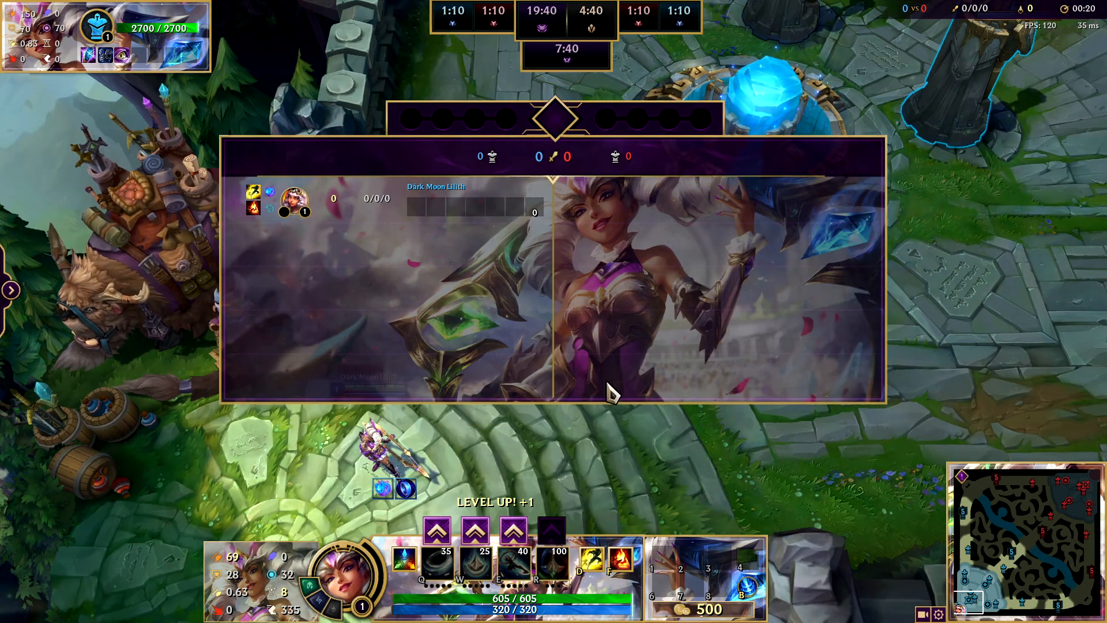
{"action": "right_click", "coordinate": [970, 153]}
{"action": "right_click", "coordinate": [1023, 143]}
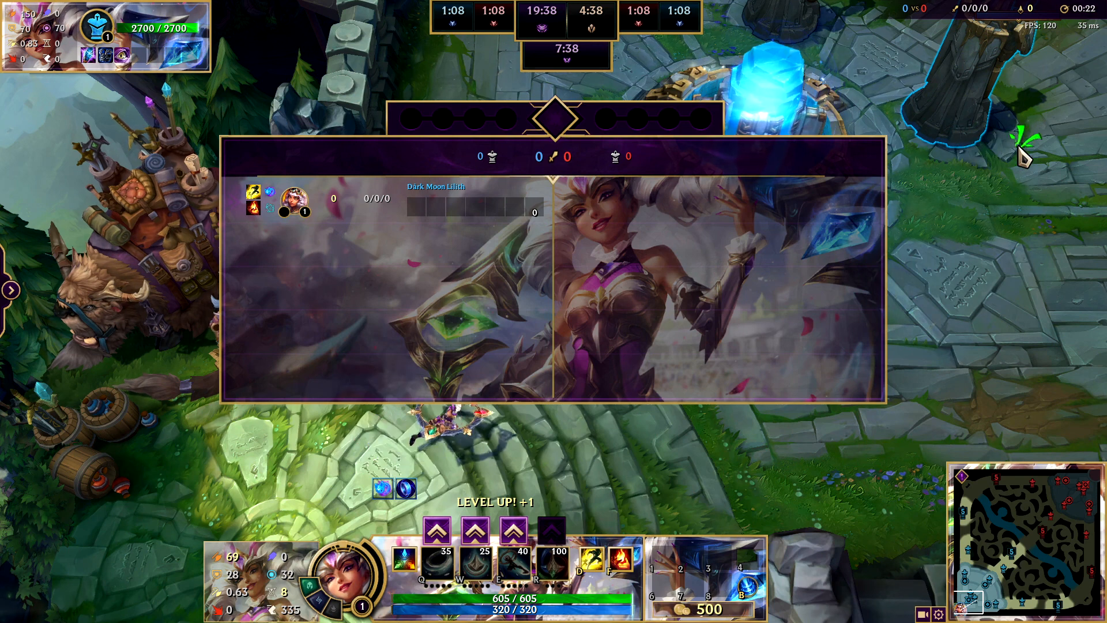
{"action": "right_click", "coordinate": [1002, 167]}
Step: Start a recall to inspect the recall bar, and walk the champion on toward the base towers
{"action": "key", "text": "b"}
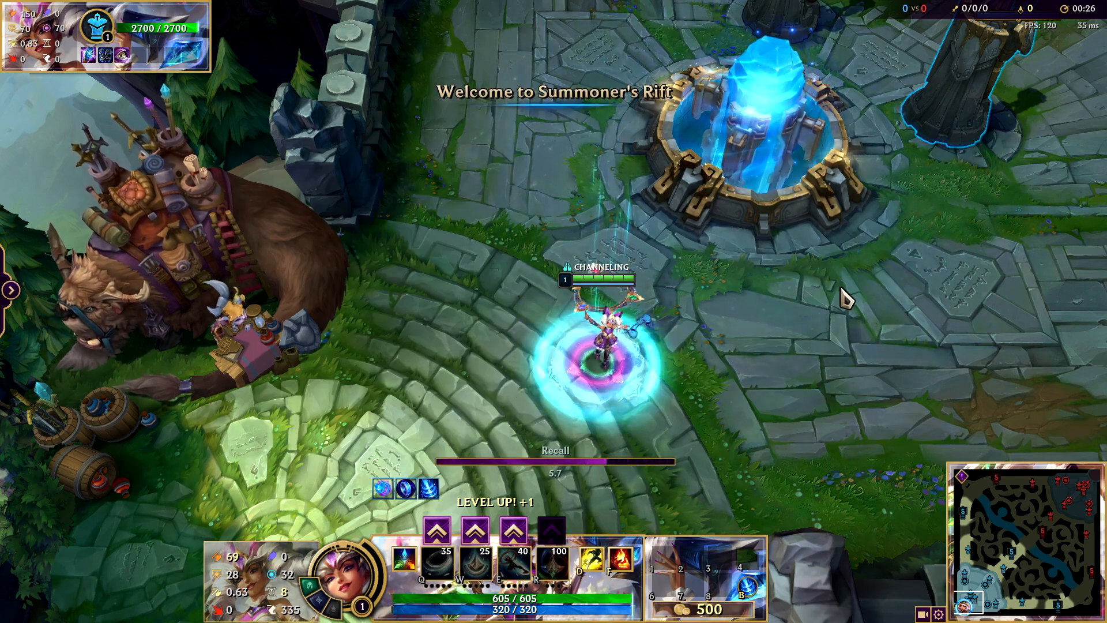
{"action": "scroll", "coordinate": [842, 296], "scroll_direction": "up", "scroll_amount": 3}
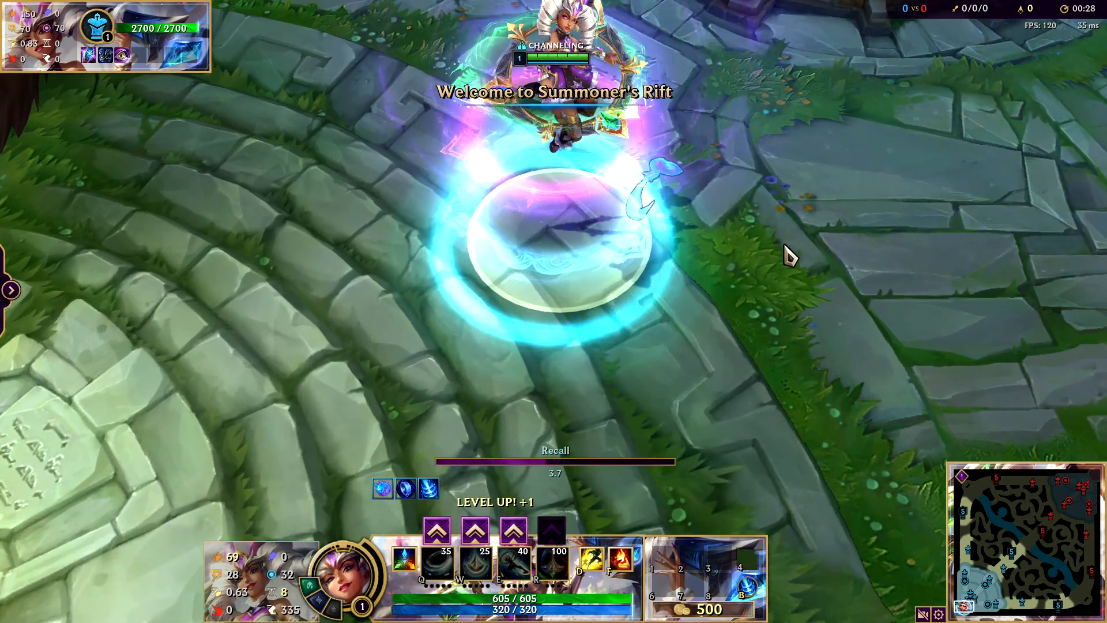
{"action": "right_click", "coordinate": [825, 222]}
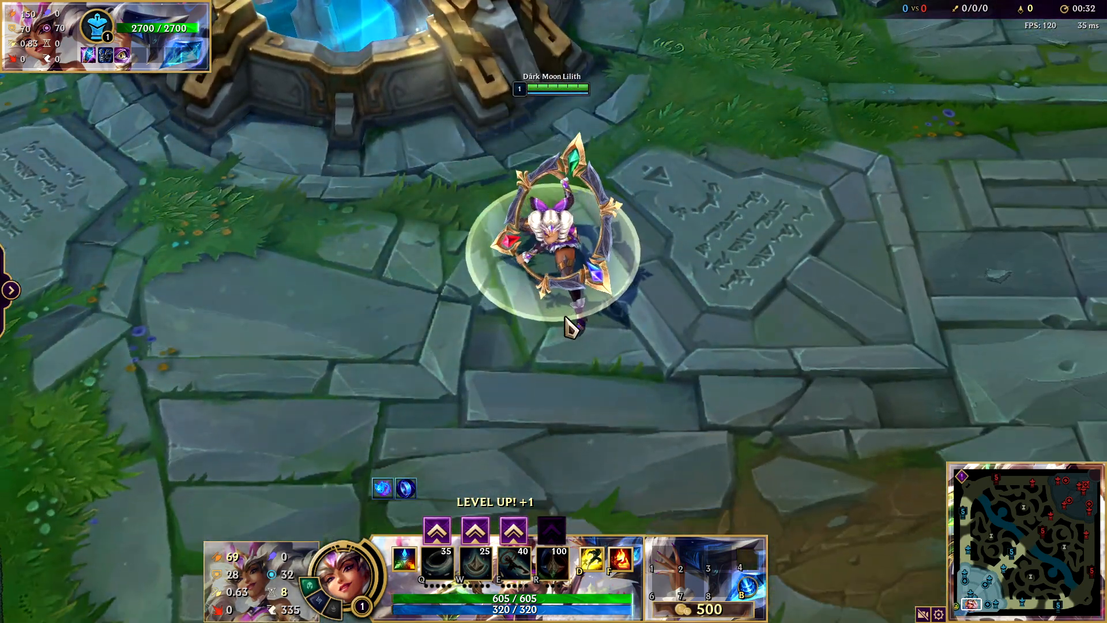
{"action": "scroll", "coordinate": [649, 304], "scroll_direction": "down", "scroll_amount": 4}
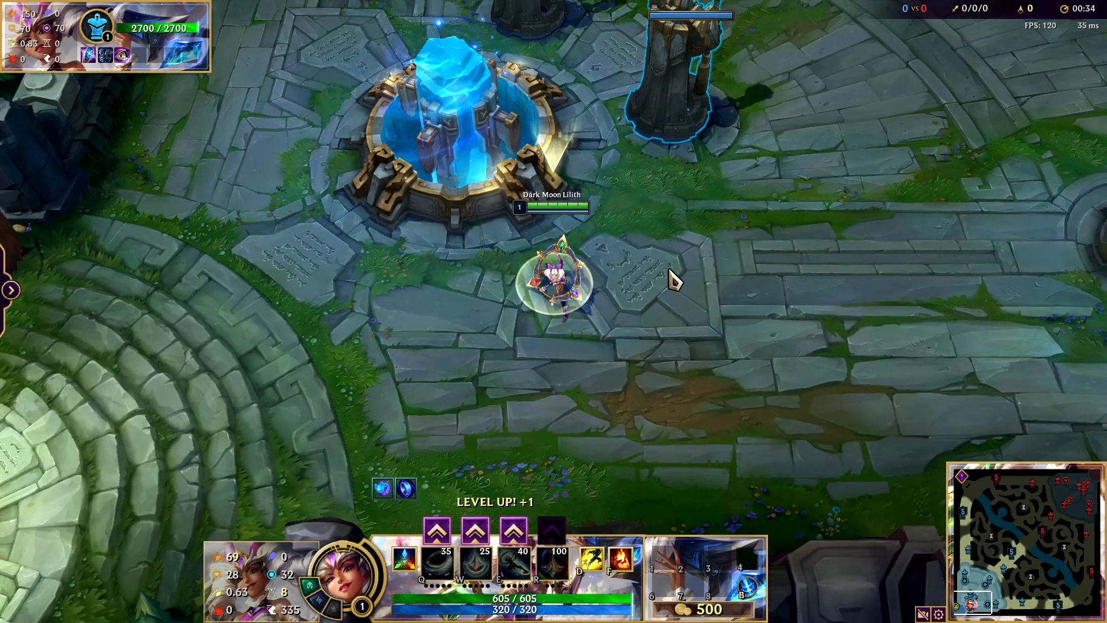
{"action": "right_click", "coordinate": [743, 174]}
Step: Examine the in-game Options window and close it without changes
{"action": "key", "text": "Tab"}
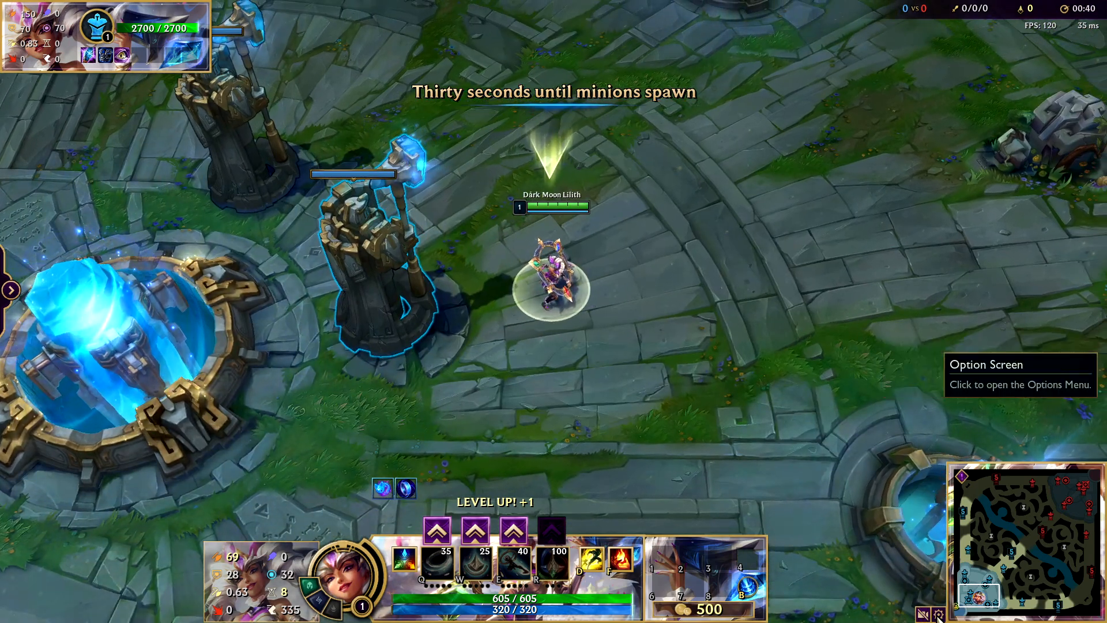
{"action": "left_click", "coordinate": [939, 614]}
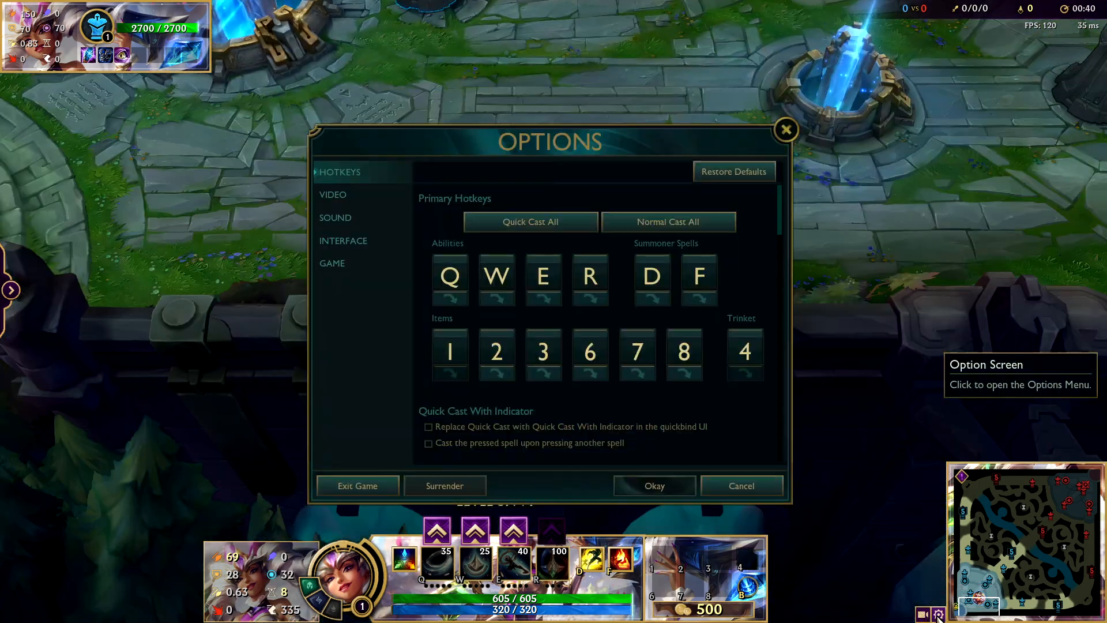
{"action": "key", "text": "Escape"}
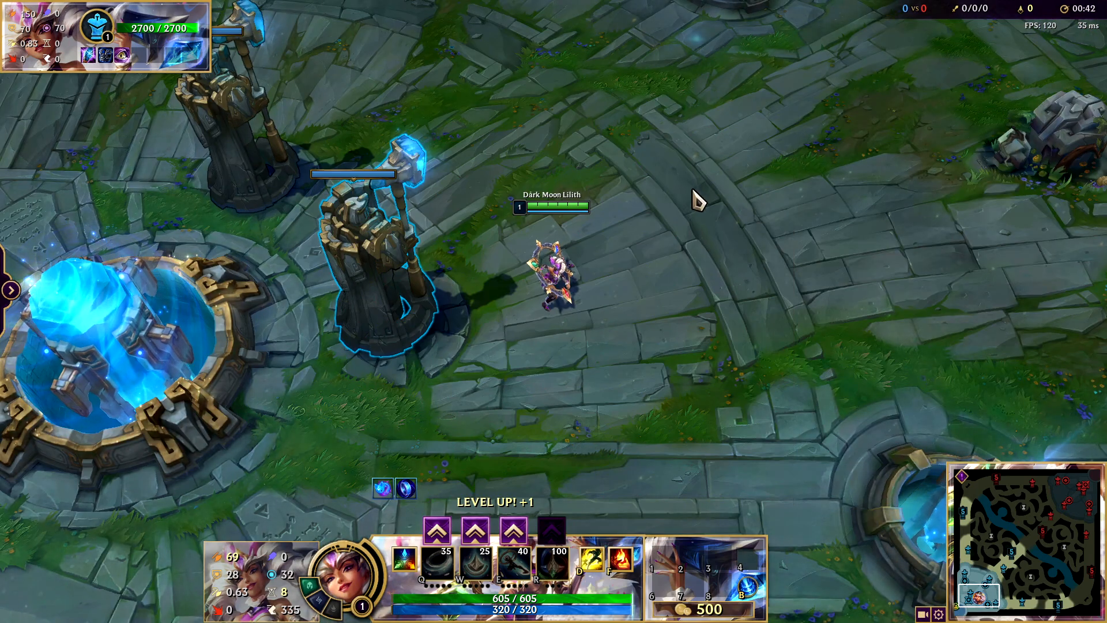
{"action": "right_click", "coordinate": [644, 169]}
{"action": "right_click", "coordinate": [624, 148]}
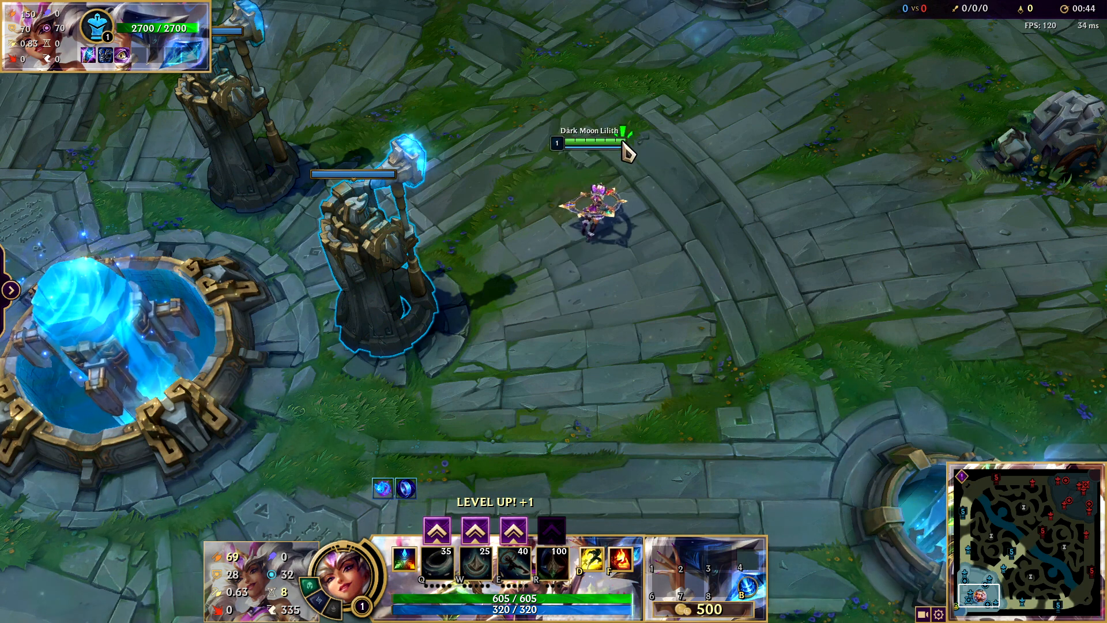
{"action": "right_click", "coordinate": [484, 210]}
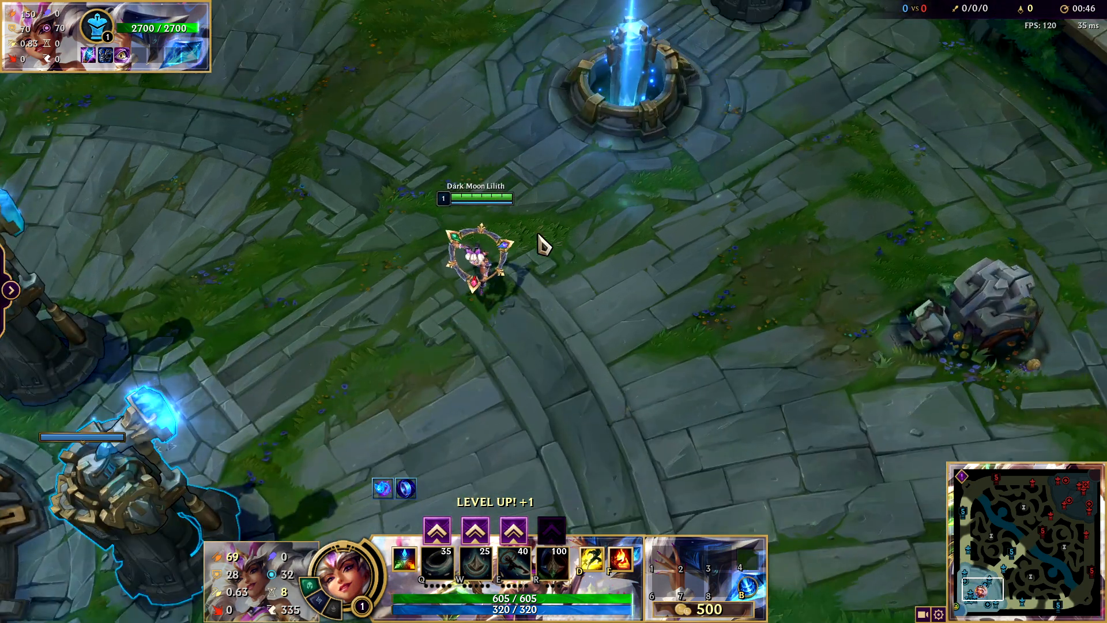
{"action": "key", "text": "space"}
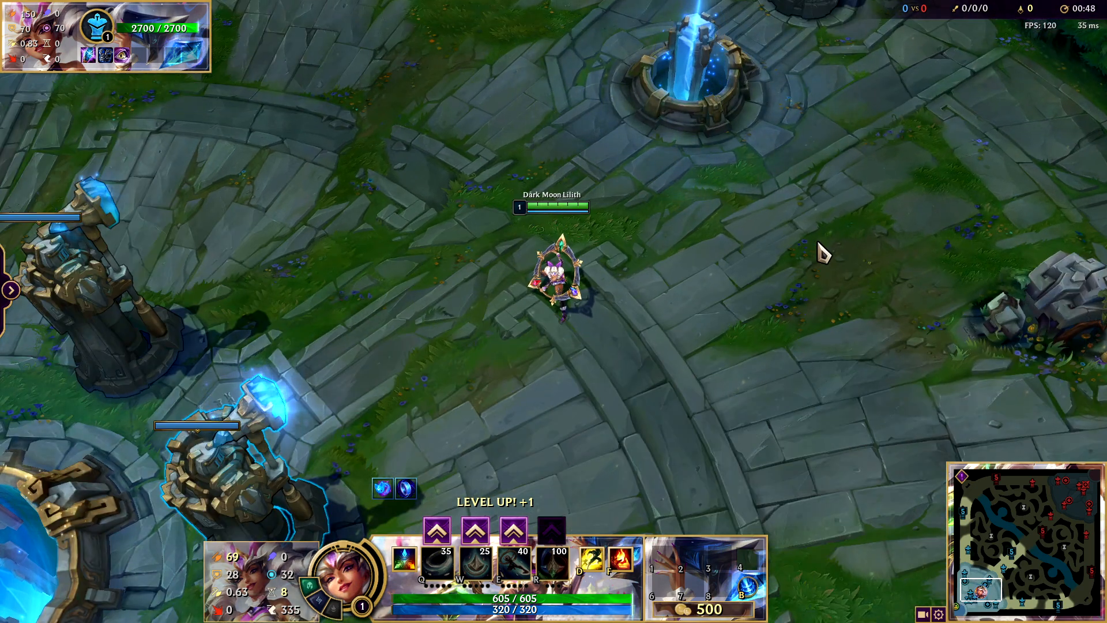
{"action": "key", "text": "alt+Tab"}
{"action": "key", "text": "alt+Tab"}
{"action": "key", "text": "alt+Tab"}
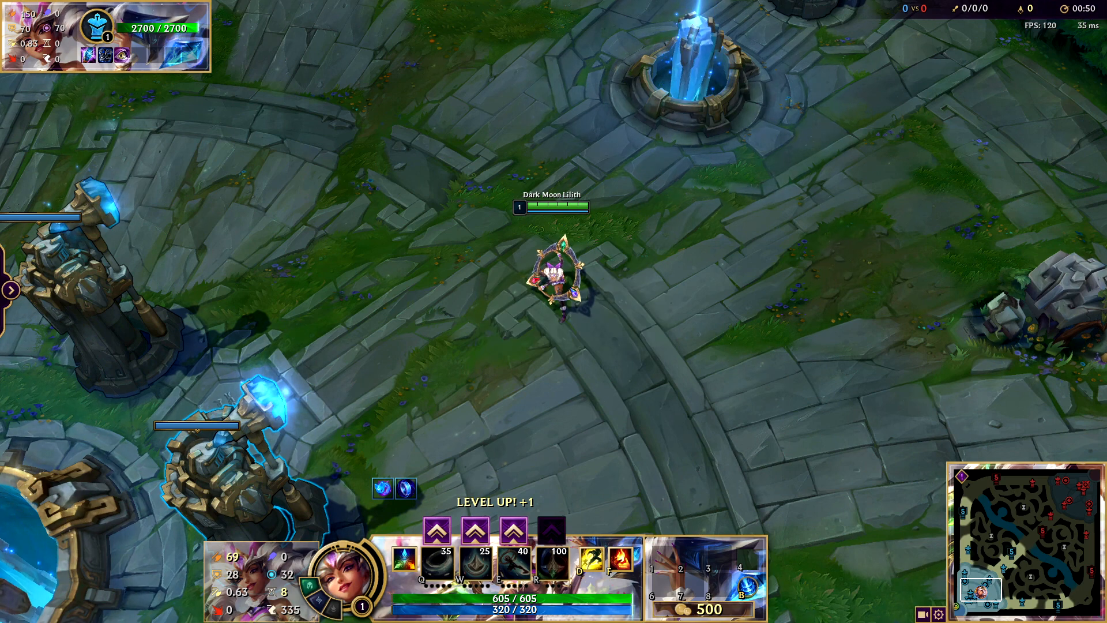